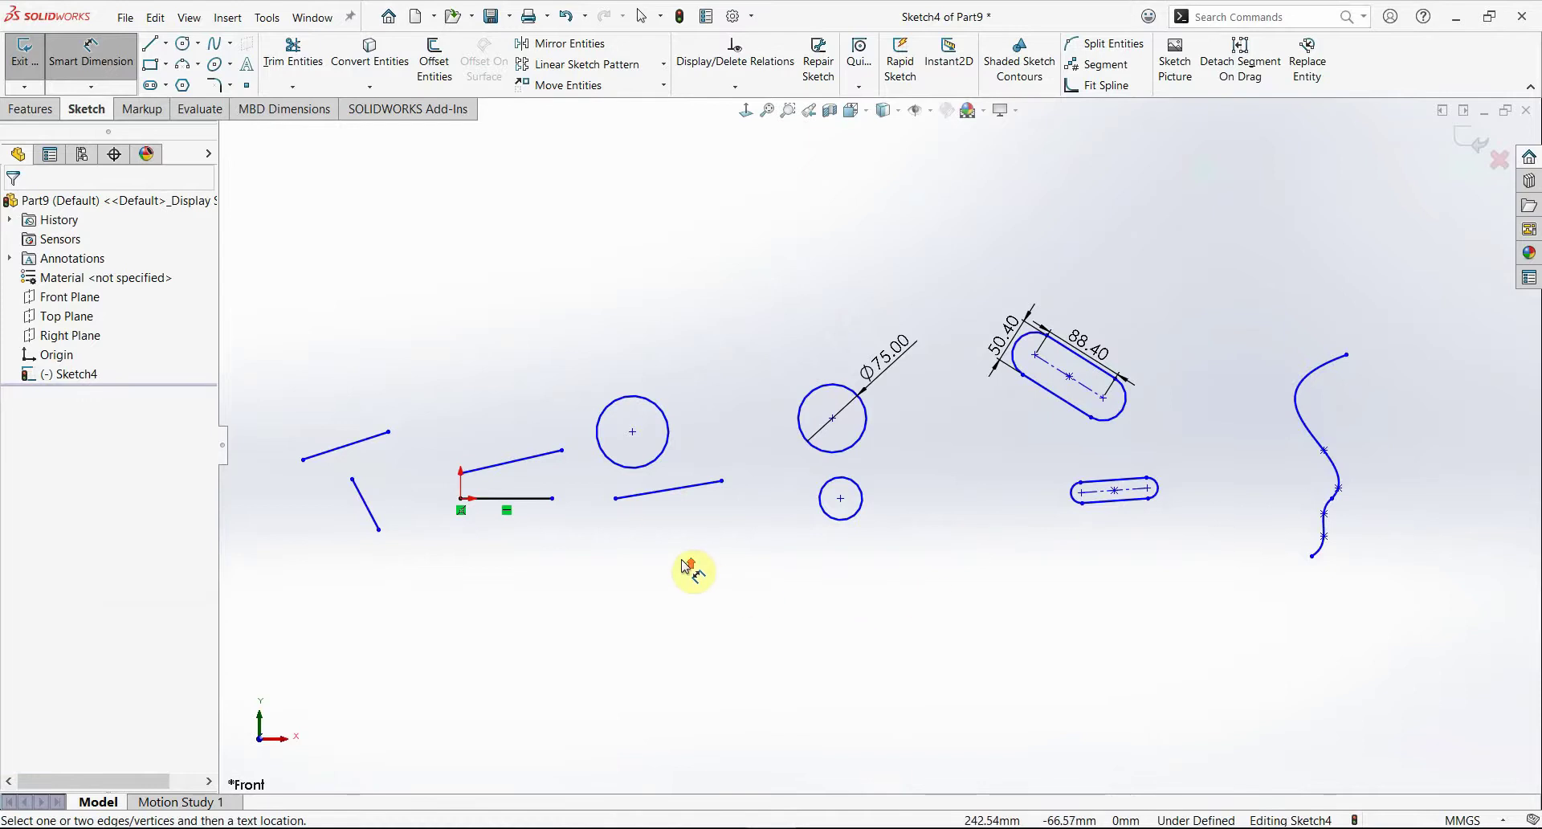
Step: Zoom in on Sketch4 and exit the Smart Dimension tool
scroll(691, 566, "up", 2)
scroll(618, 542, "down", 2)
scroll(782, 498, "up", 2)
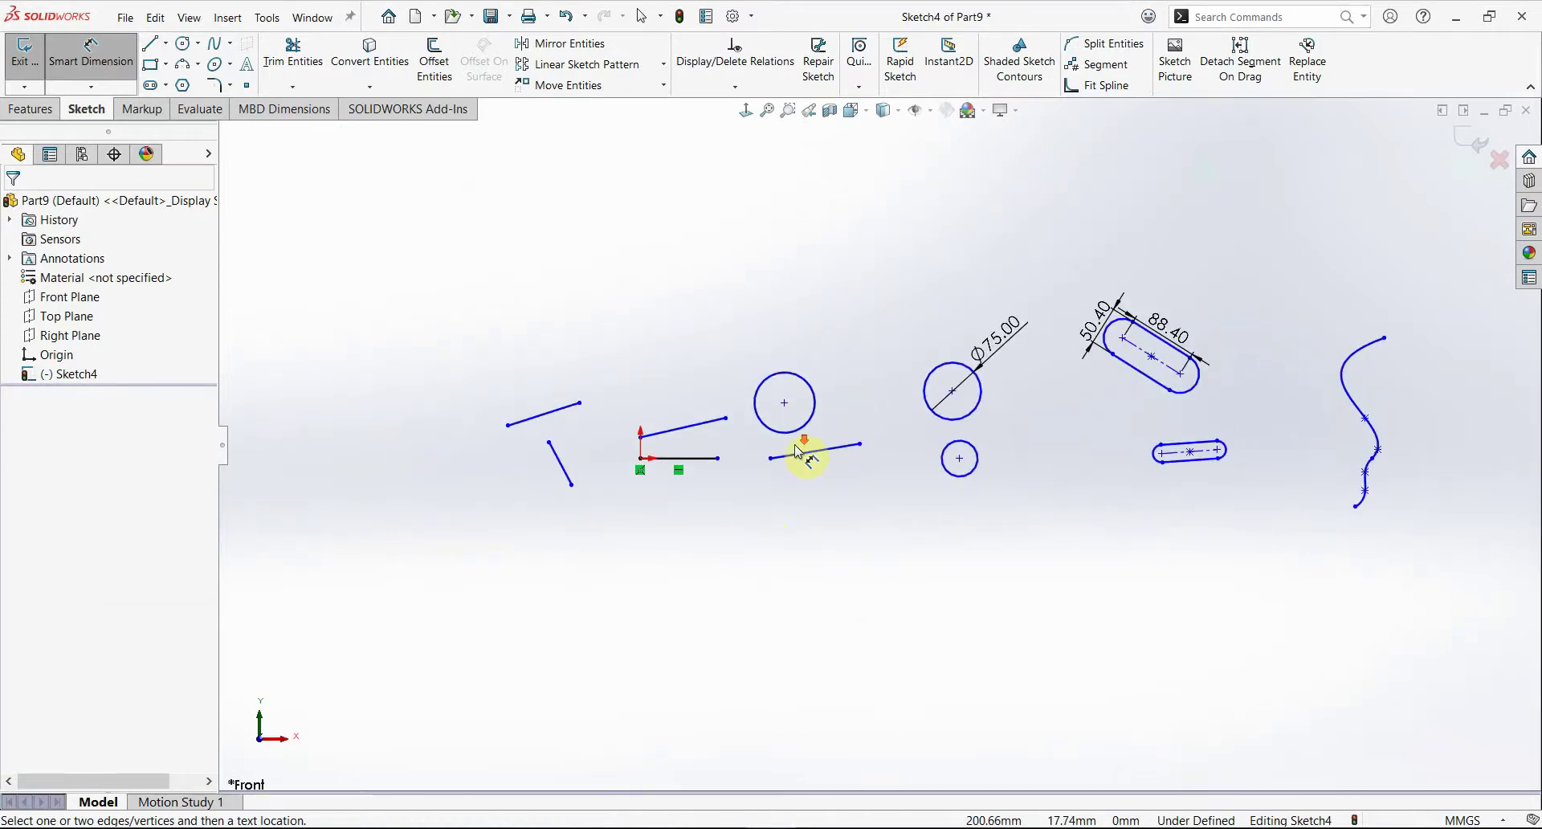
scroll(797, 488, "down", 1)
scroll(791, 474, "down", 2)
scroll(723, 470, "down", 2)
scroll(610, 449, "down", 2)
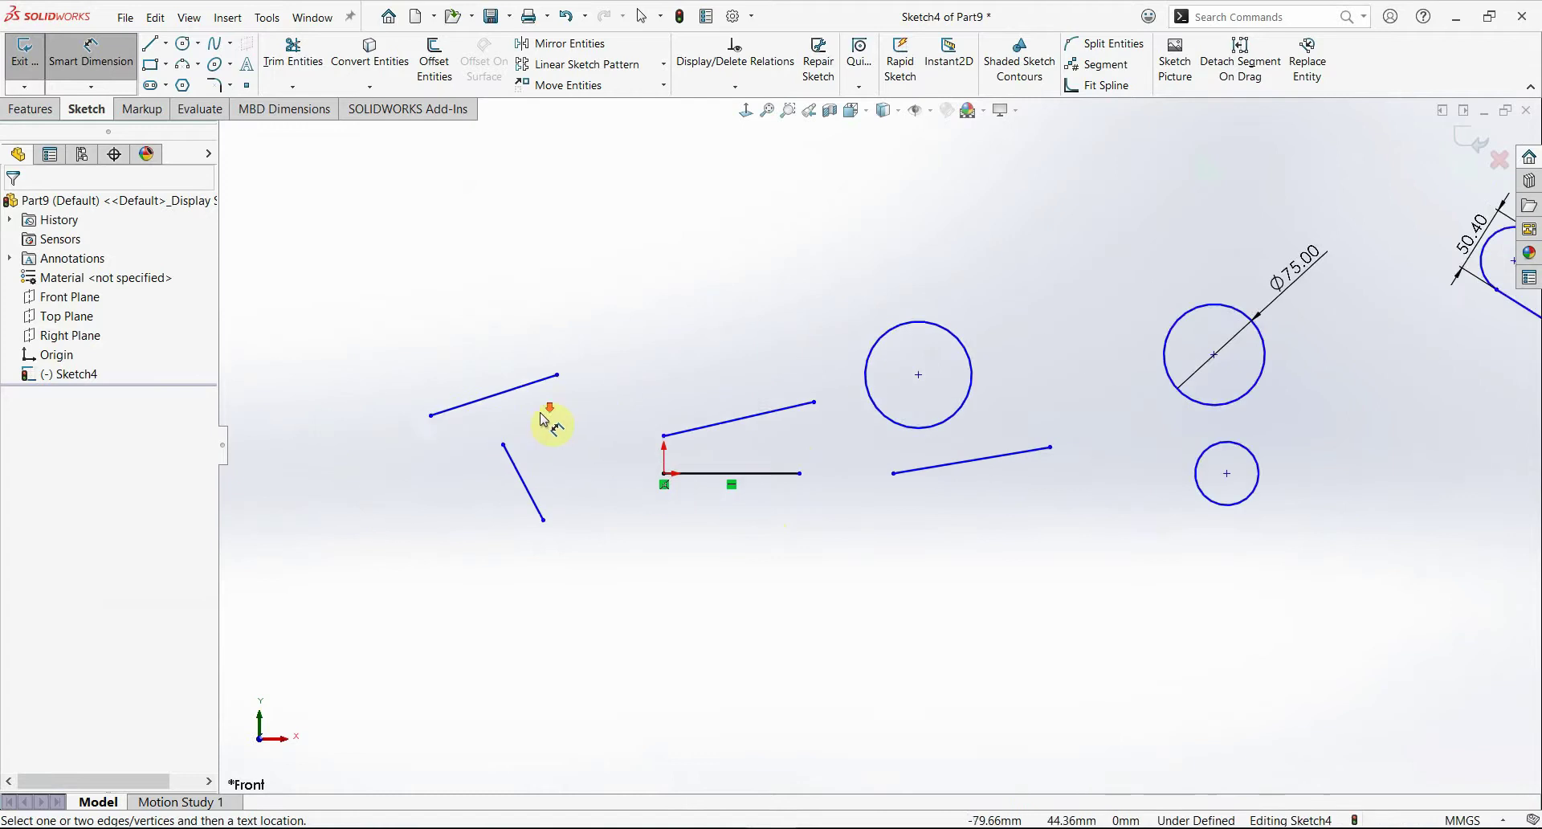
scroll(570, 378, "down", 2)
key("Escape")
Step: Zoom in and select the upper-left slanted line
left_click(590, 331)
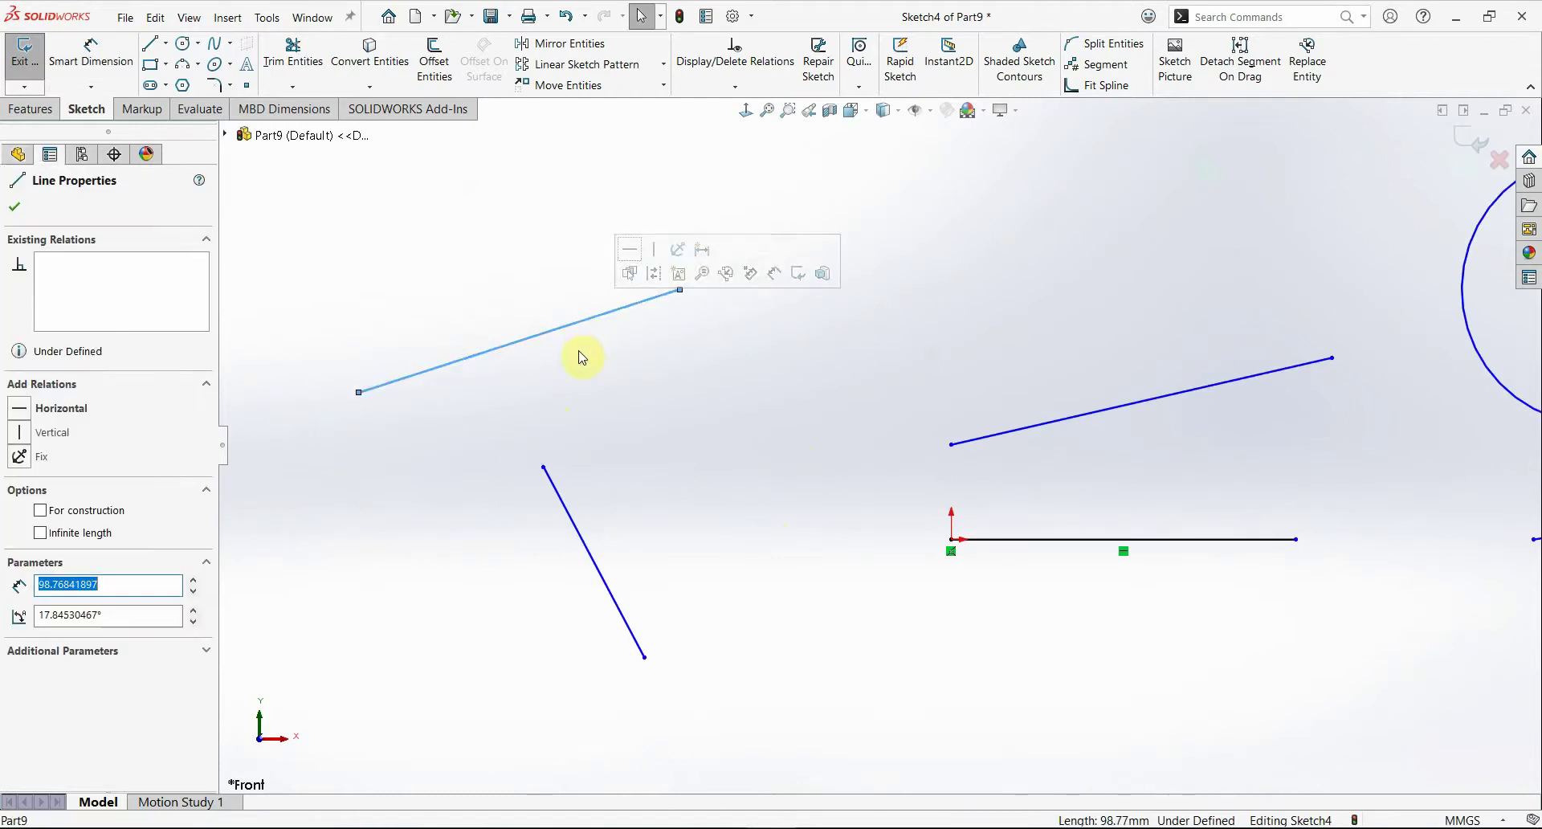
scroll(530, 361, "down", 1)
scroll(538, 401, "down", 1)
scroll(715, 430, "up", 2)
scroll(716, 430, "down", 2)
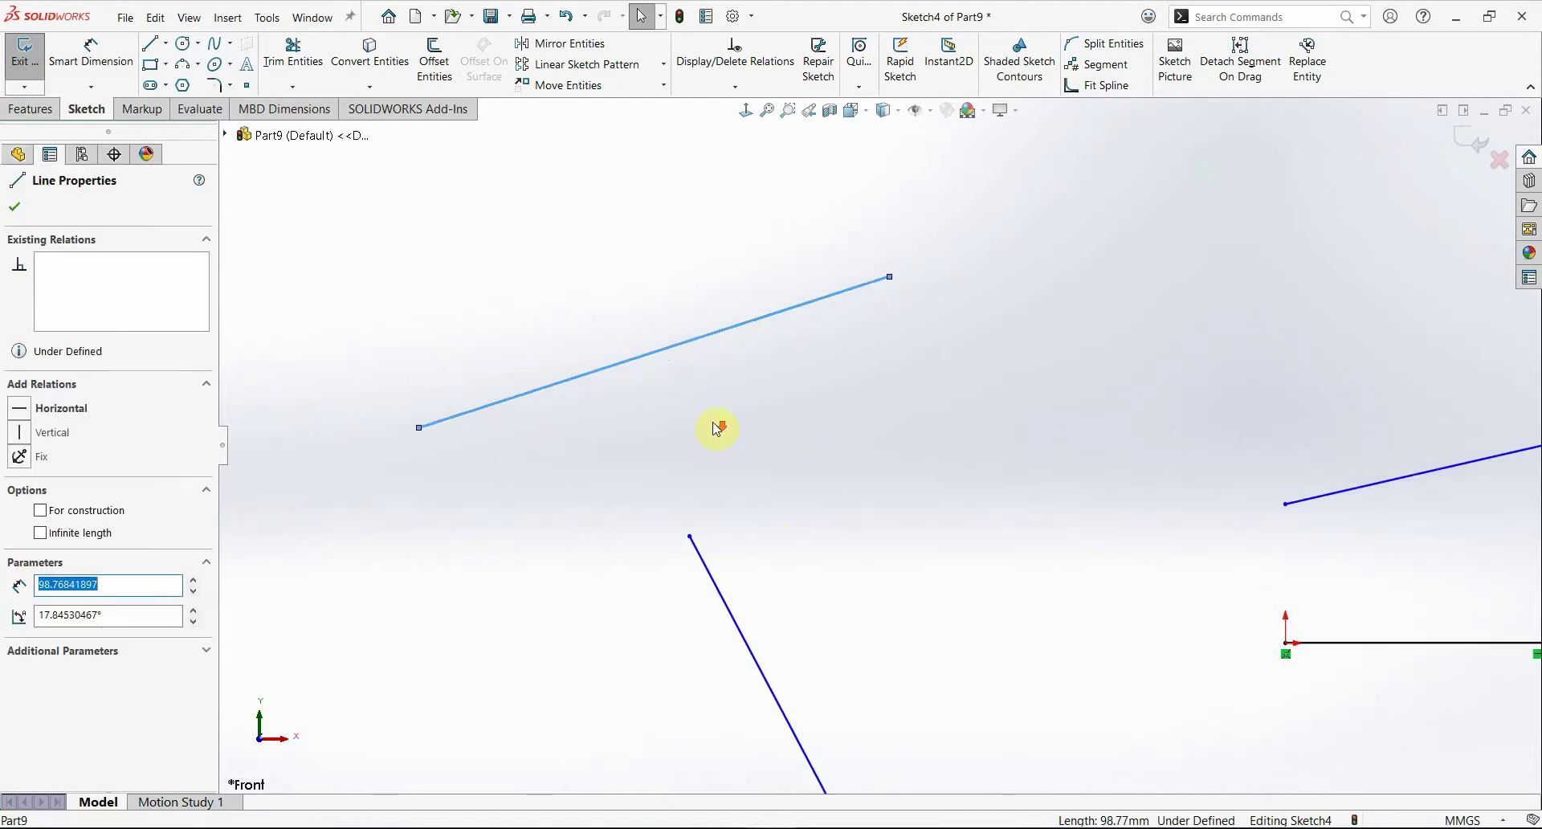
scroll(681, 394, "down", 1)
left_click(681, 416)
left_click(667, 345)
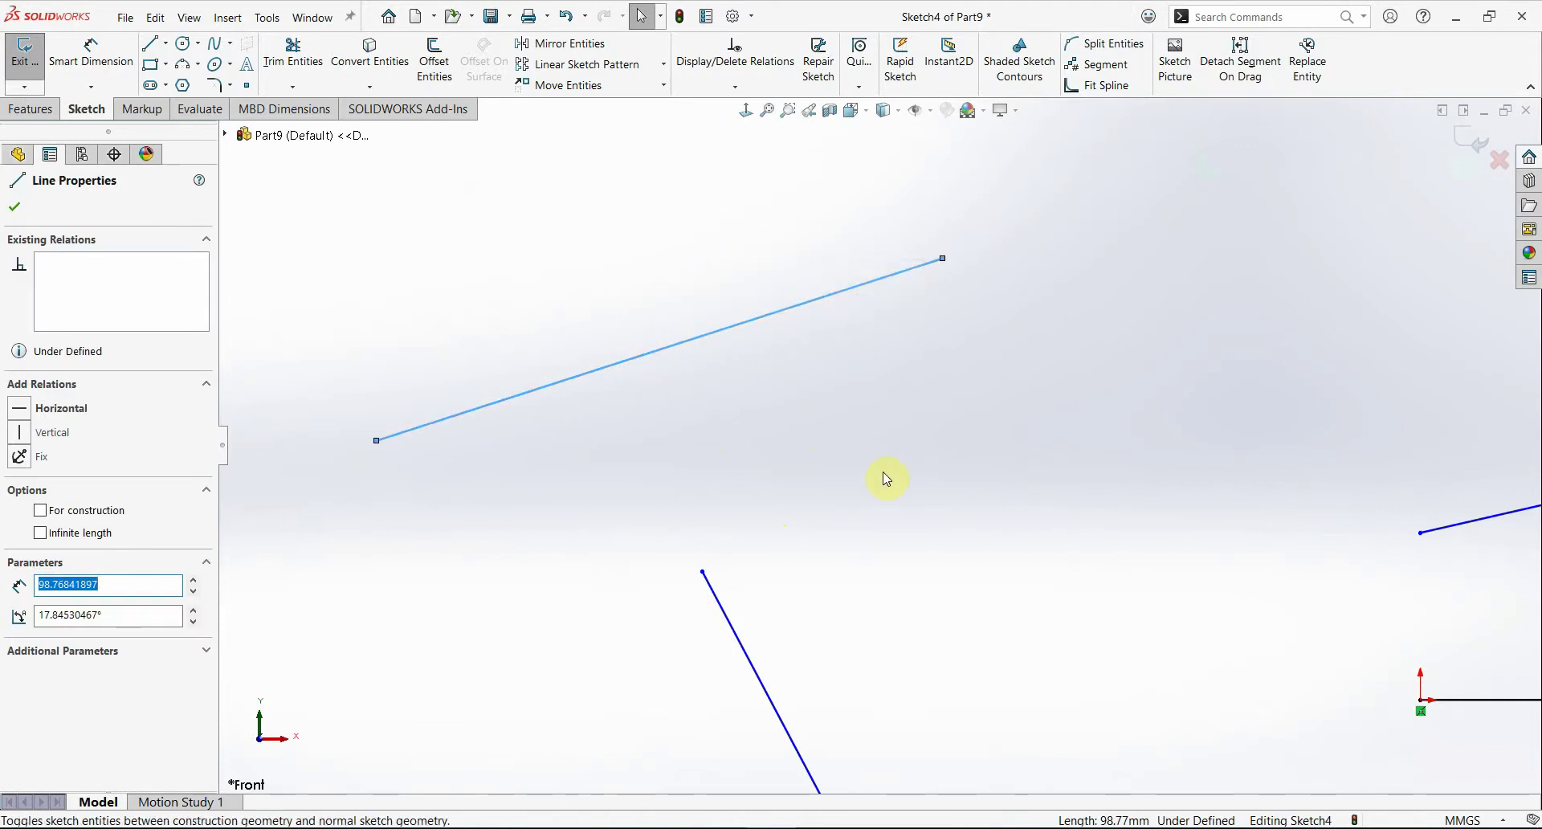
Step: Add a Horizontal relation to the selected line so it lies flat
left_click(739, 335)
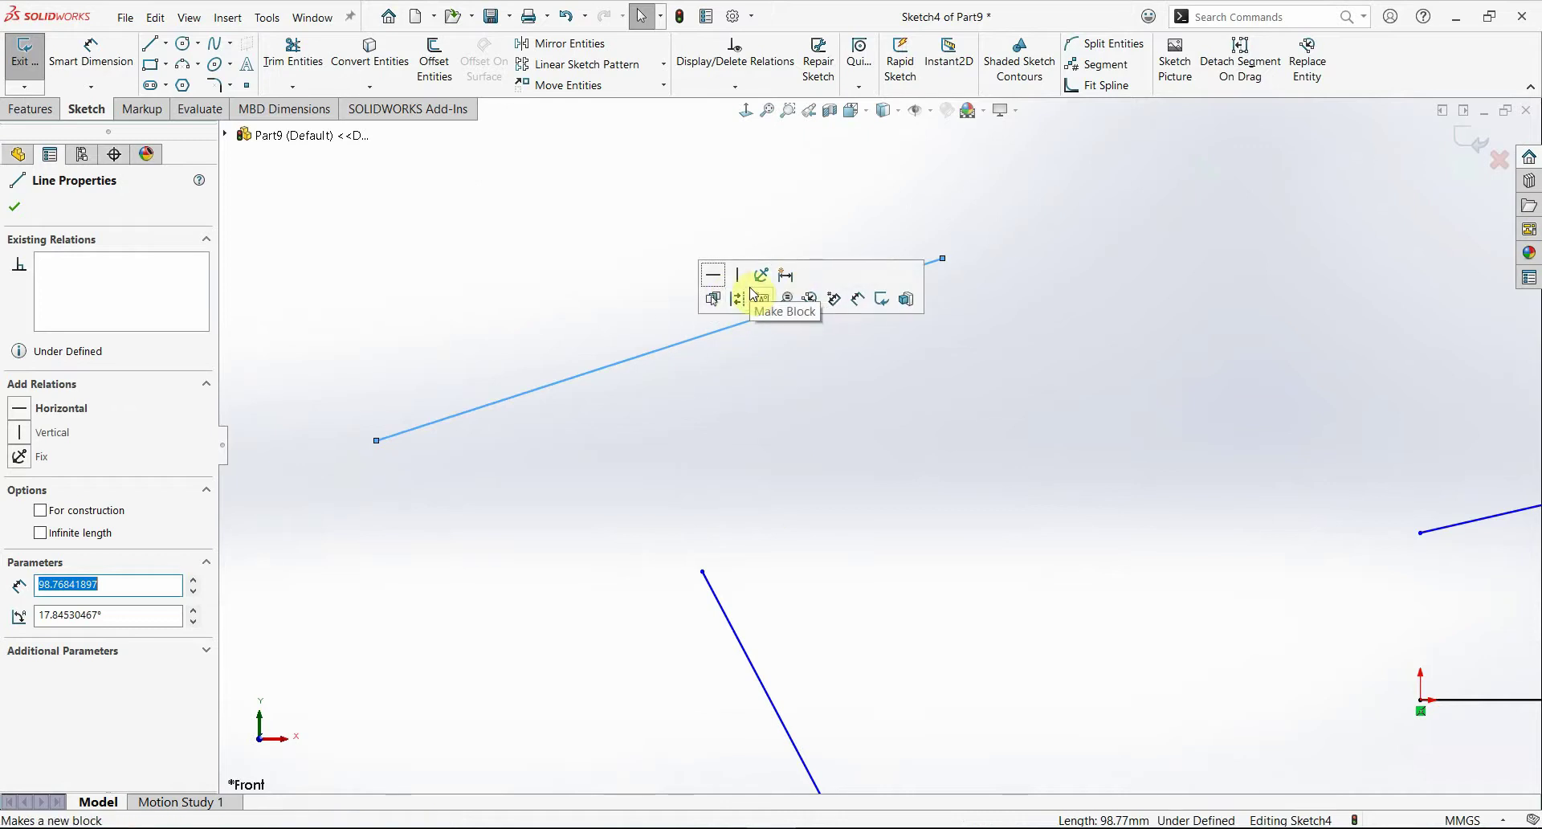
left_click(49, 391)
left_click(55, 392)
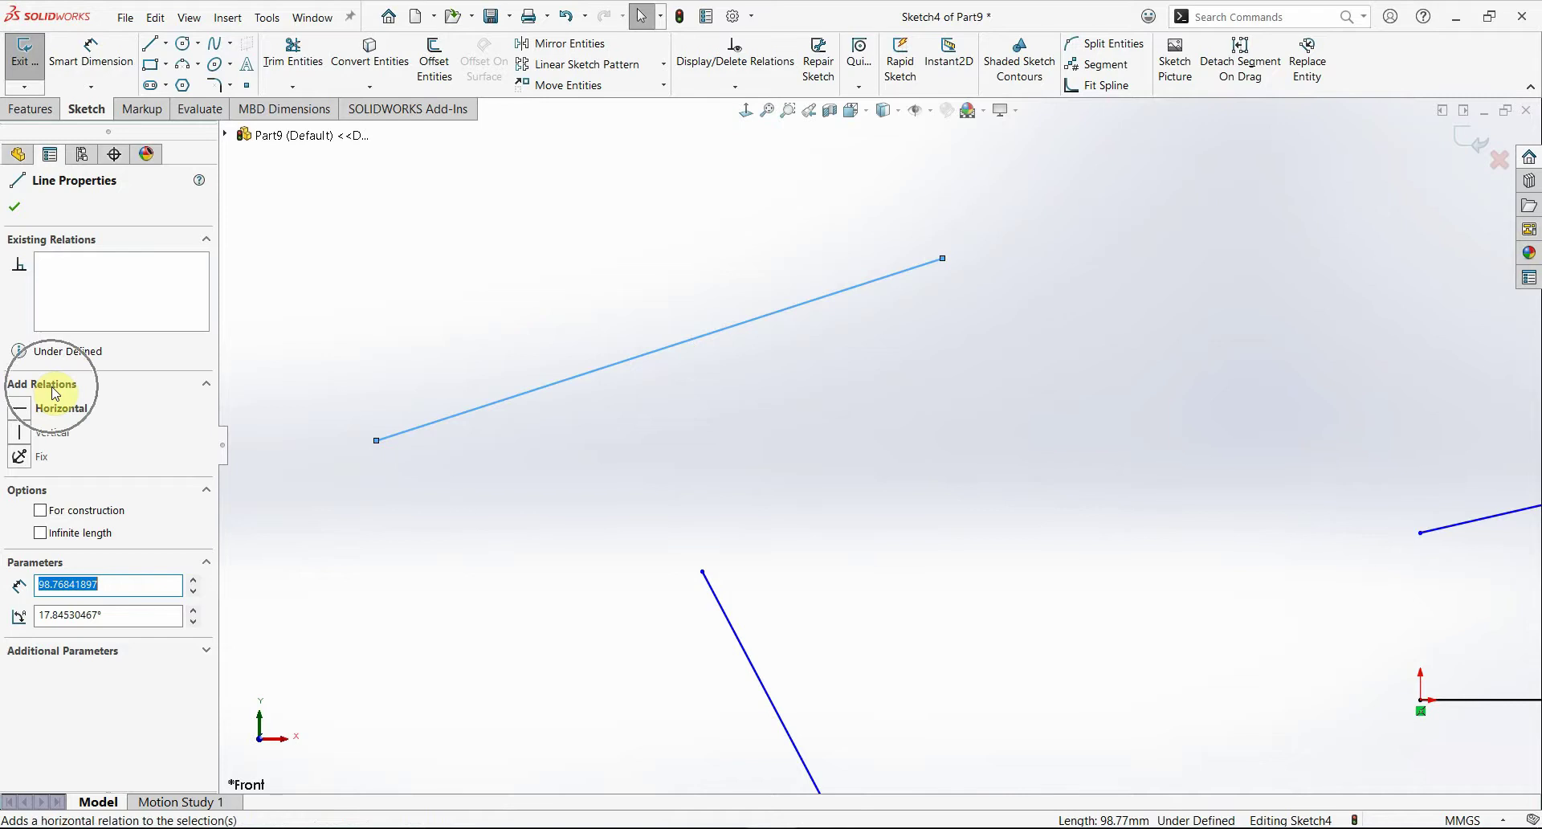
left_click(54, 393)
left_click(56, 394)
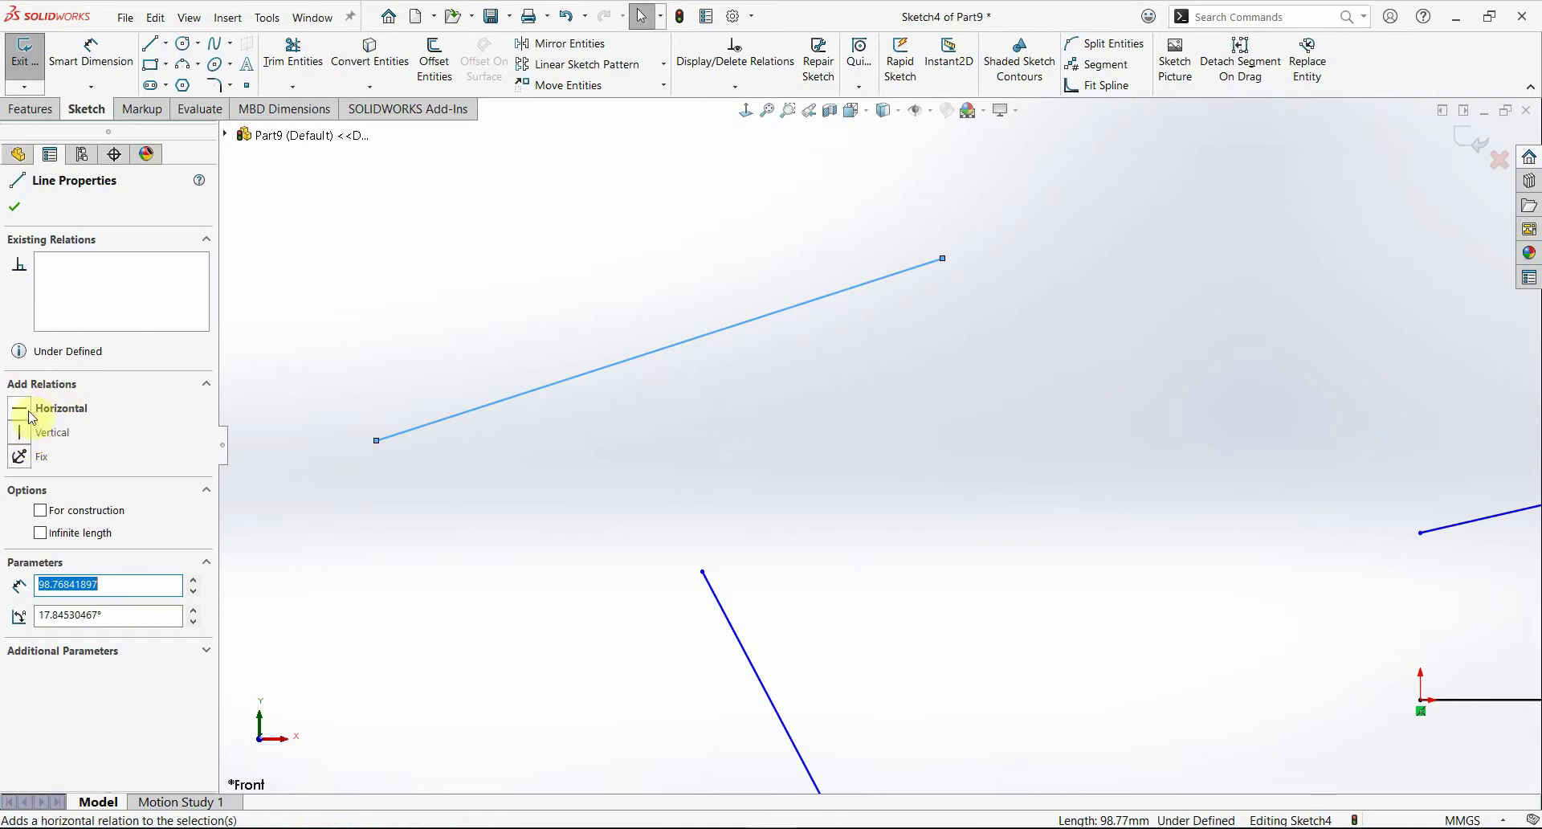
left_click(29, 415)
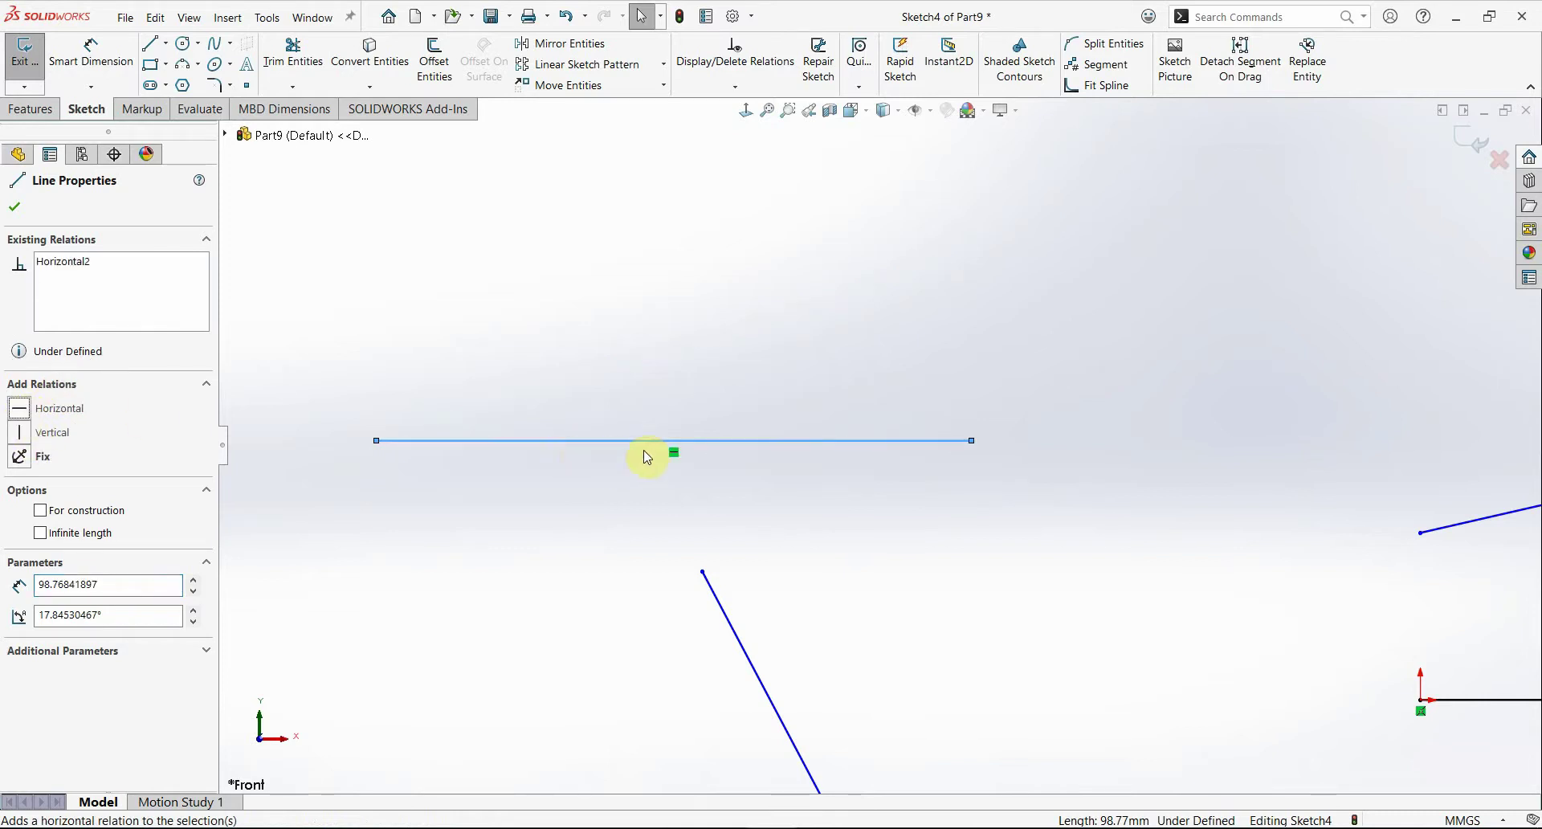
Step: Select the line's Horizontal2 relation and bring up its delete options
left_click(686, 482)
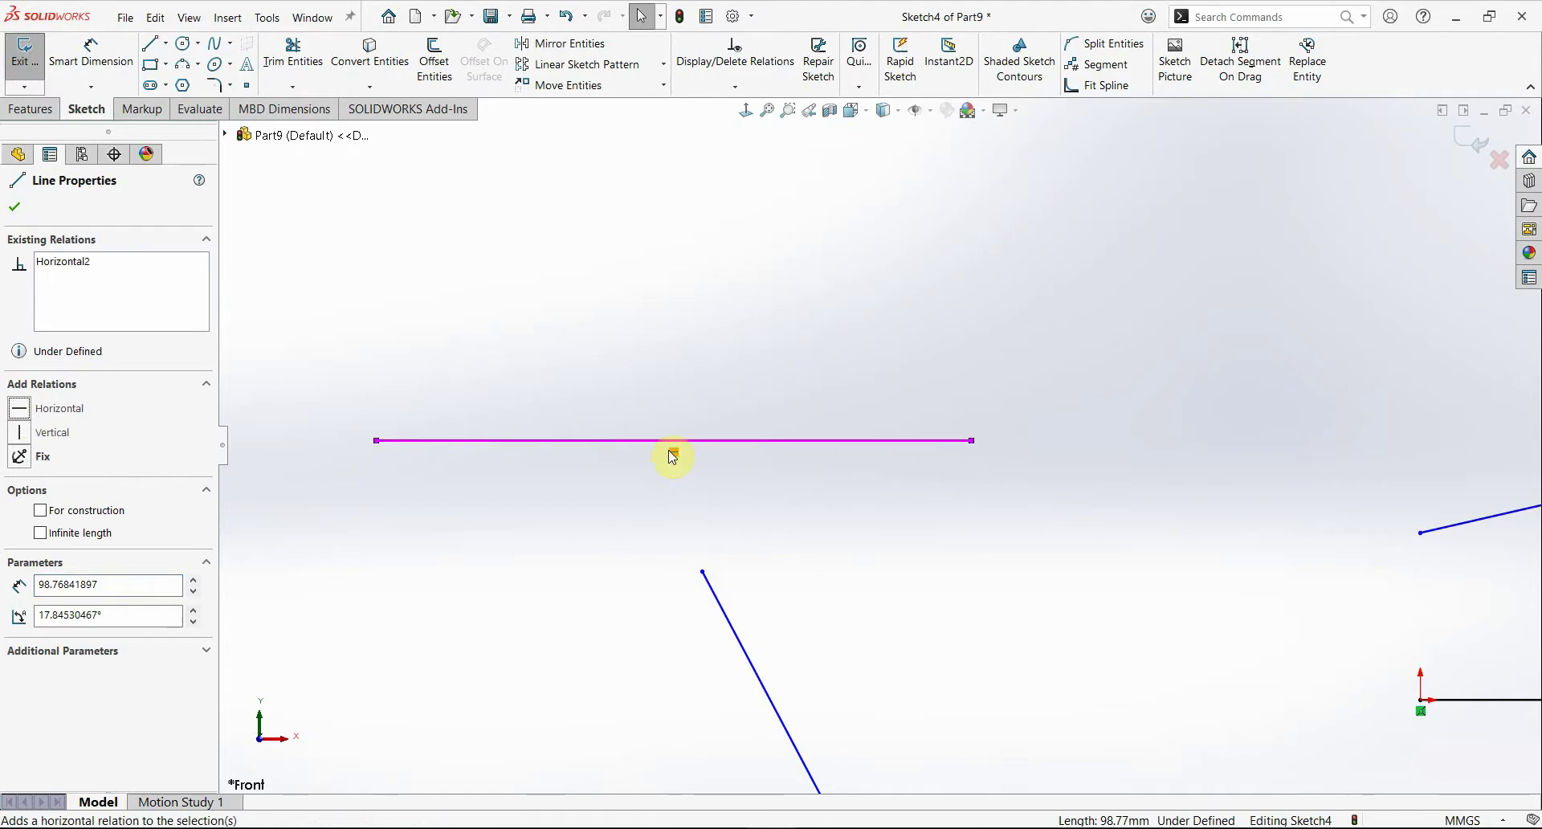
left_click(70, 267)
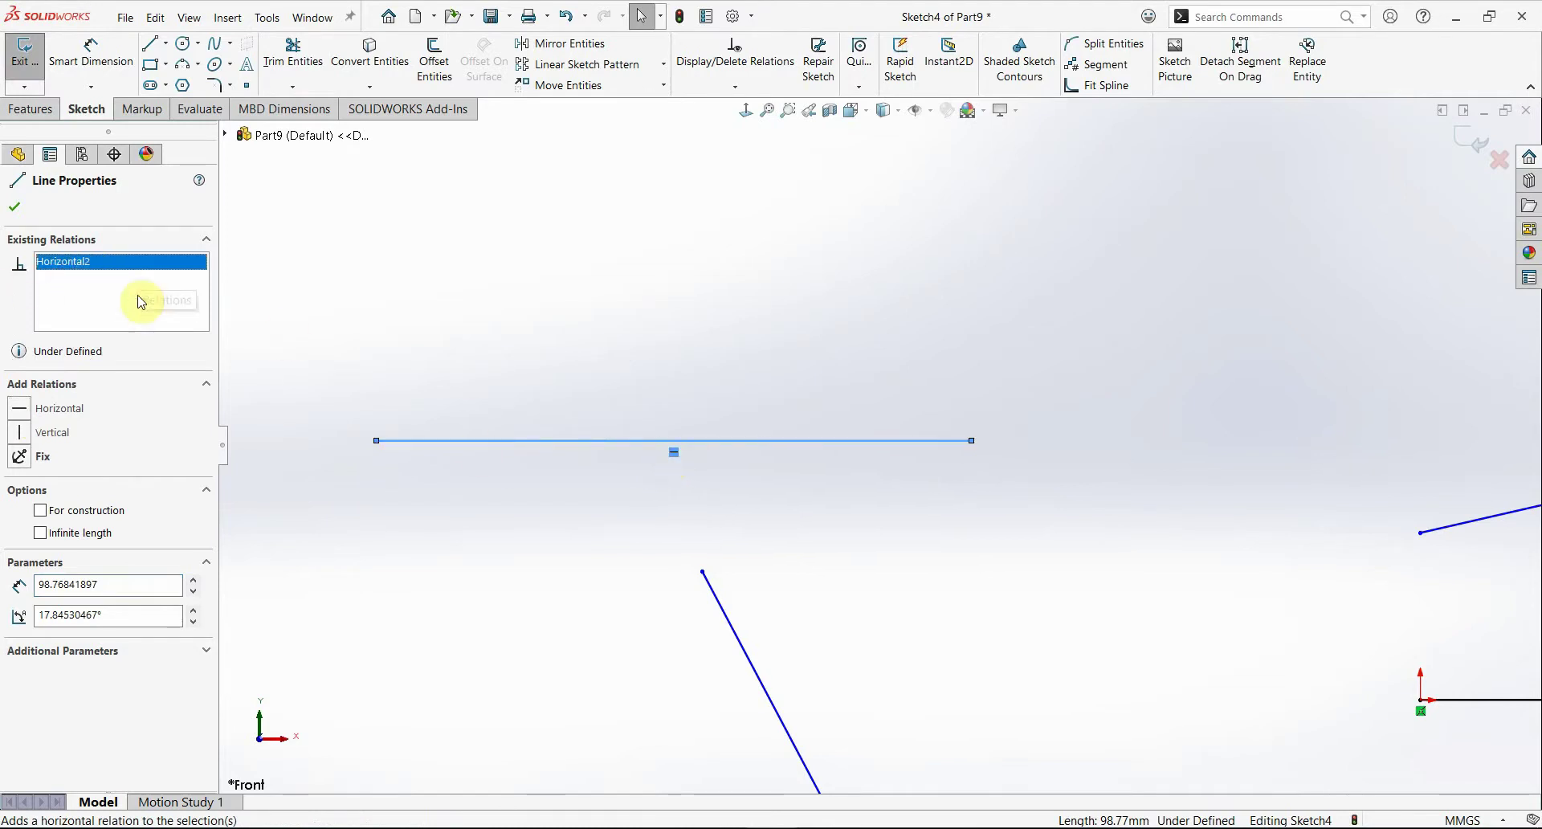
left_click(58, 273)
right_click(64, 271)
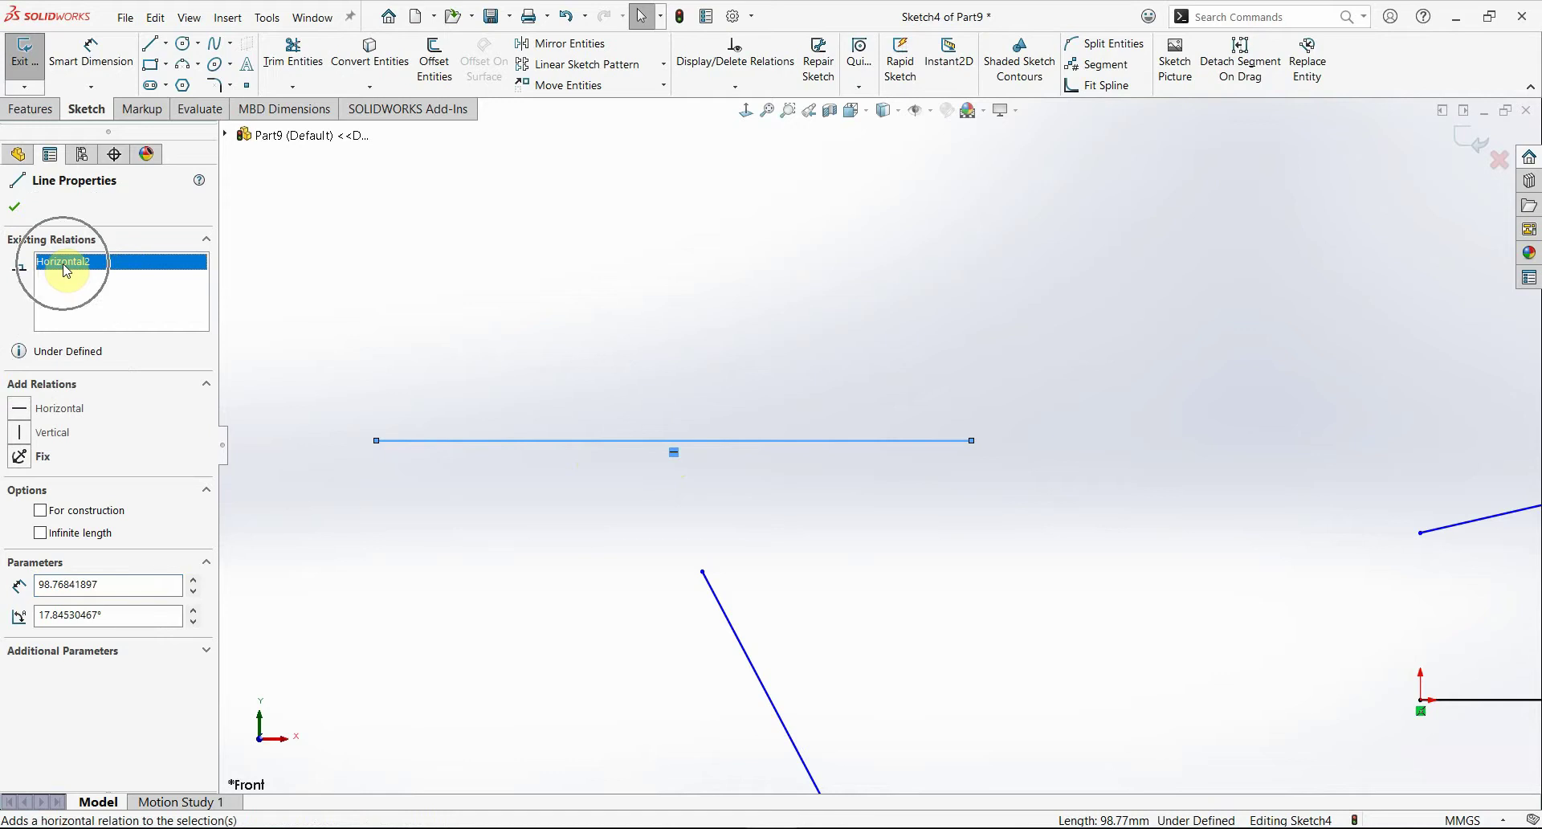
Step: Close the line's properties and drag its right endpoint up to tilt it
left_click(68, 269)
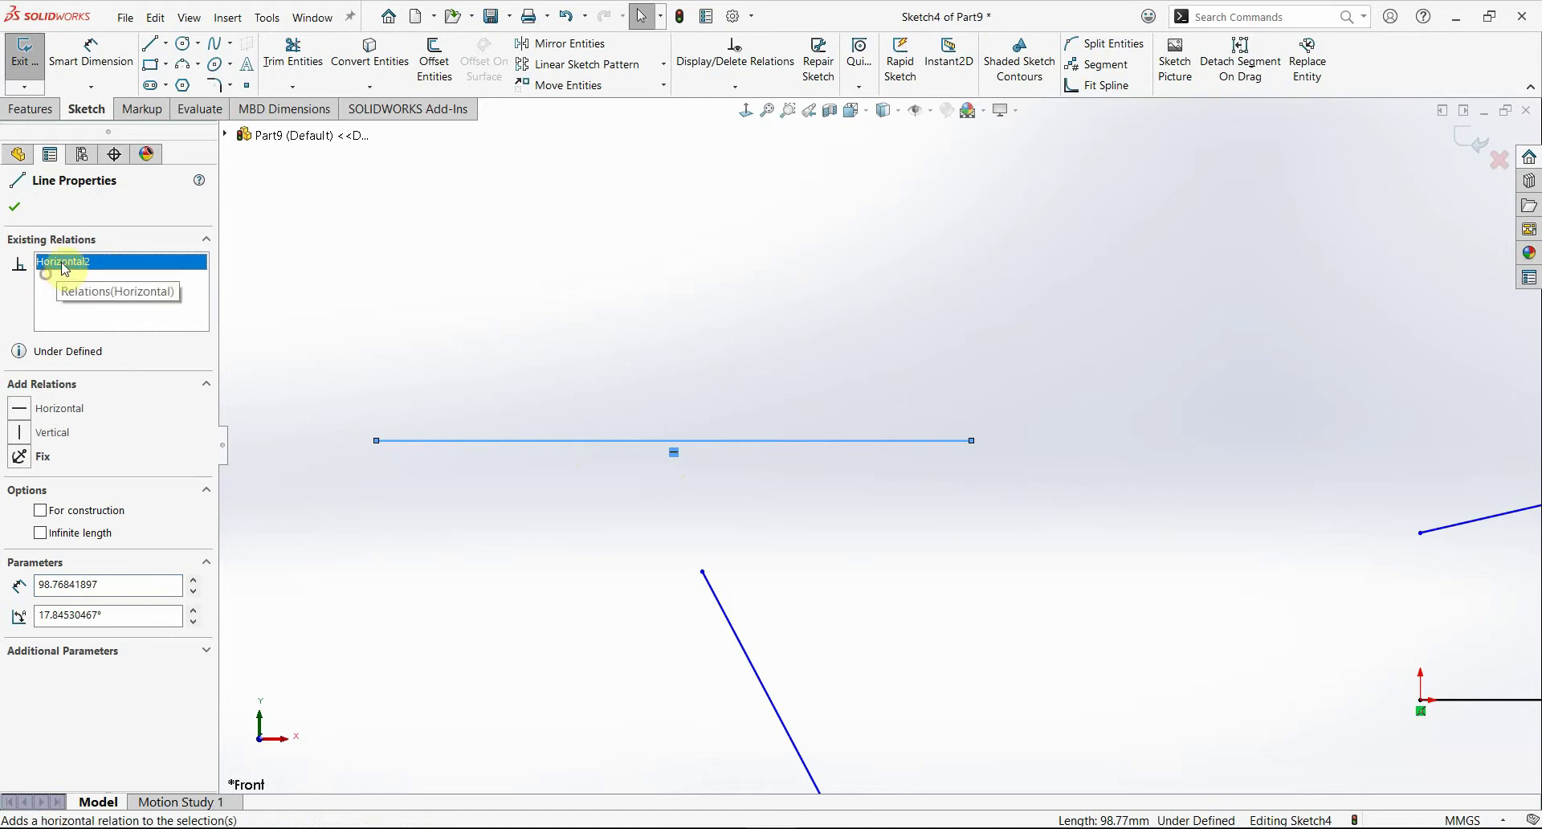
left_click(68, 271)
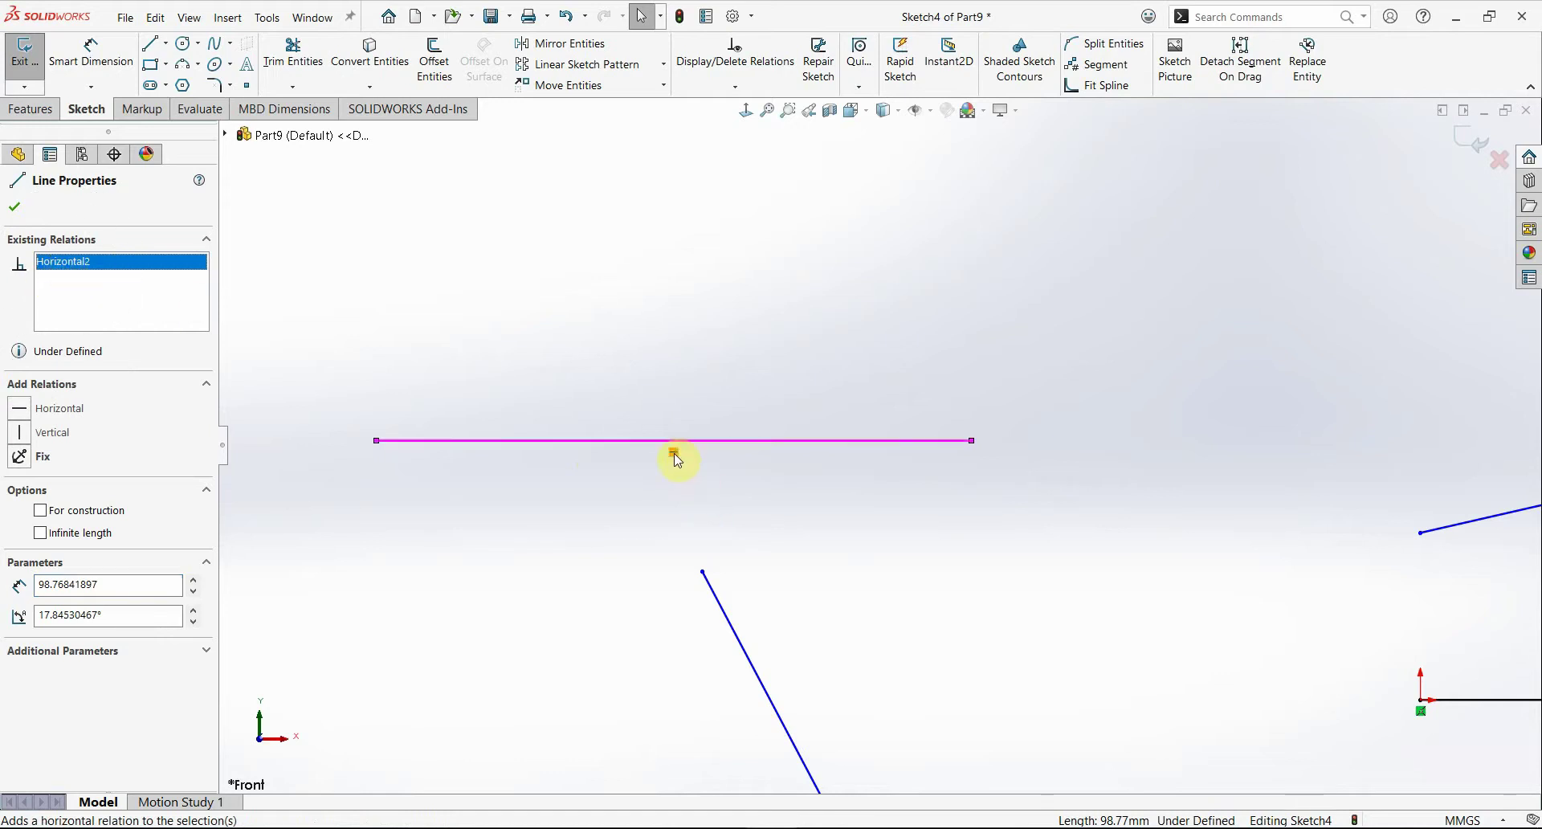
key("Escape")
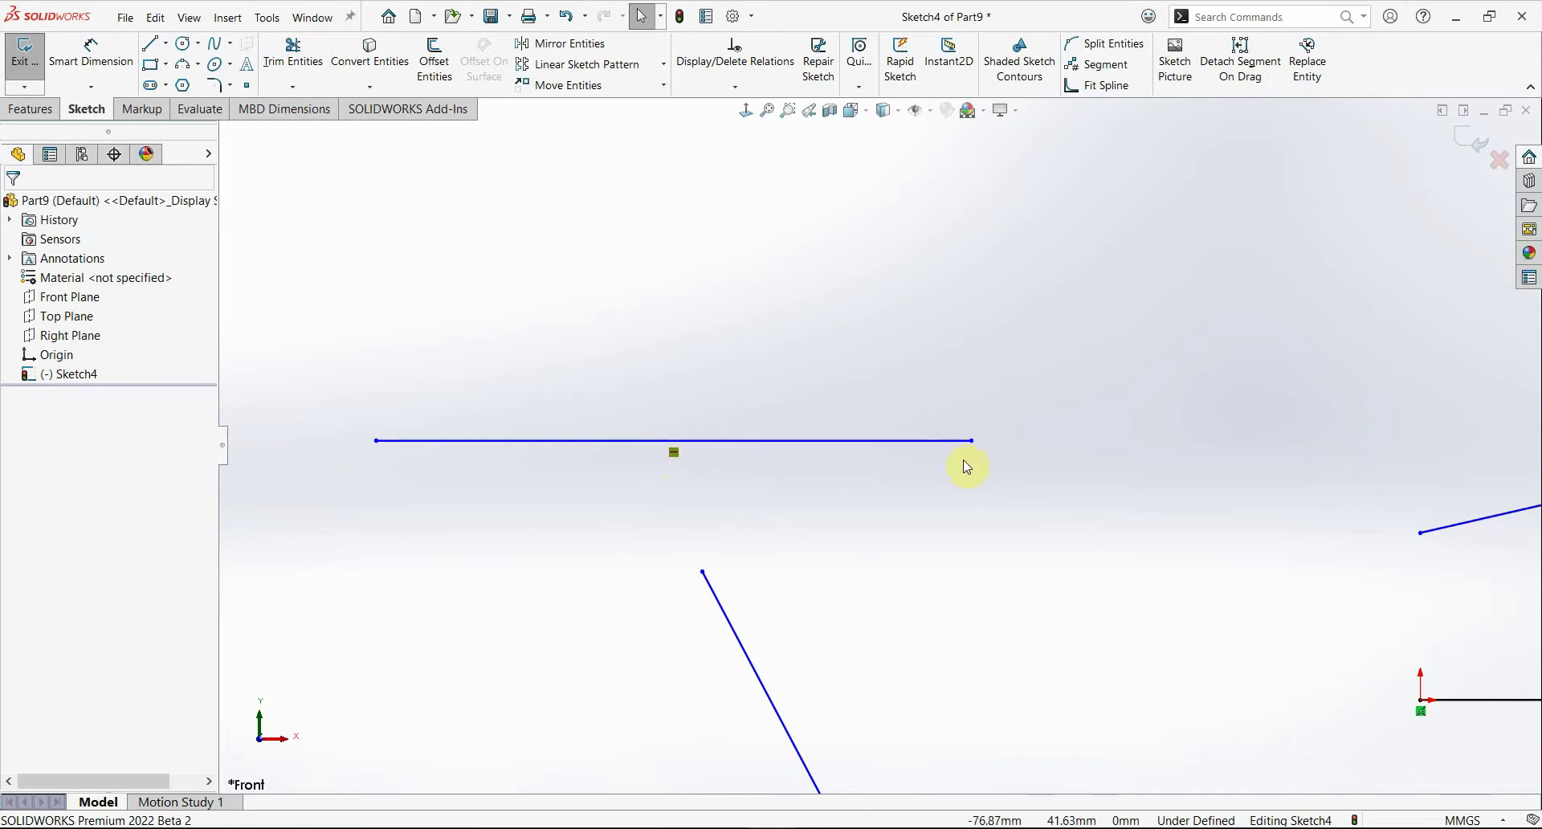
mouse_move(972, 440)
left_mouse_down()
mouse_move(976, 379)
mouse_move(900, 313)
mouse_move(699, 254)
mouse_move(739, 216)
mouse_move(599, 227)
mouse_move(832, 297)
mouse_move(712, 265)
mouse_move(867, 317)
mouse_move(902, 347)
mouse_move(840, 293)
mouse_move(836, 330)
mouse_move(861, 341)
left_mouse_up()
Step: Give the tilted line both Horizontal3 and Vertical4 relations, over-defining the sketch
left_click(967, 414)
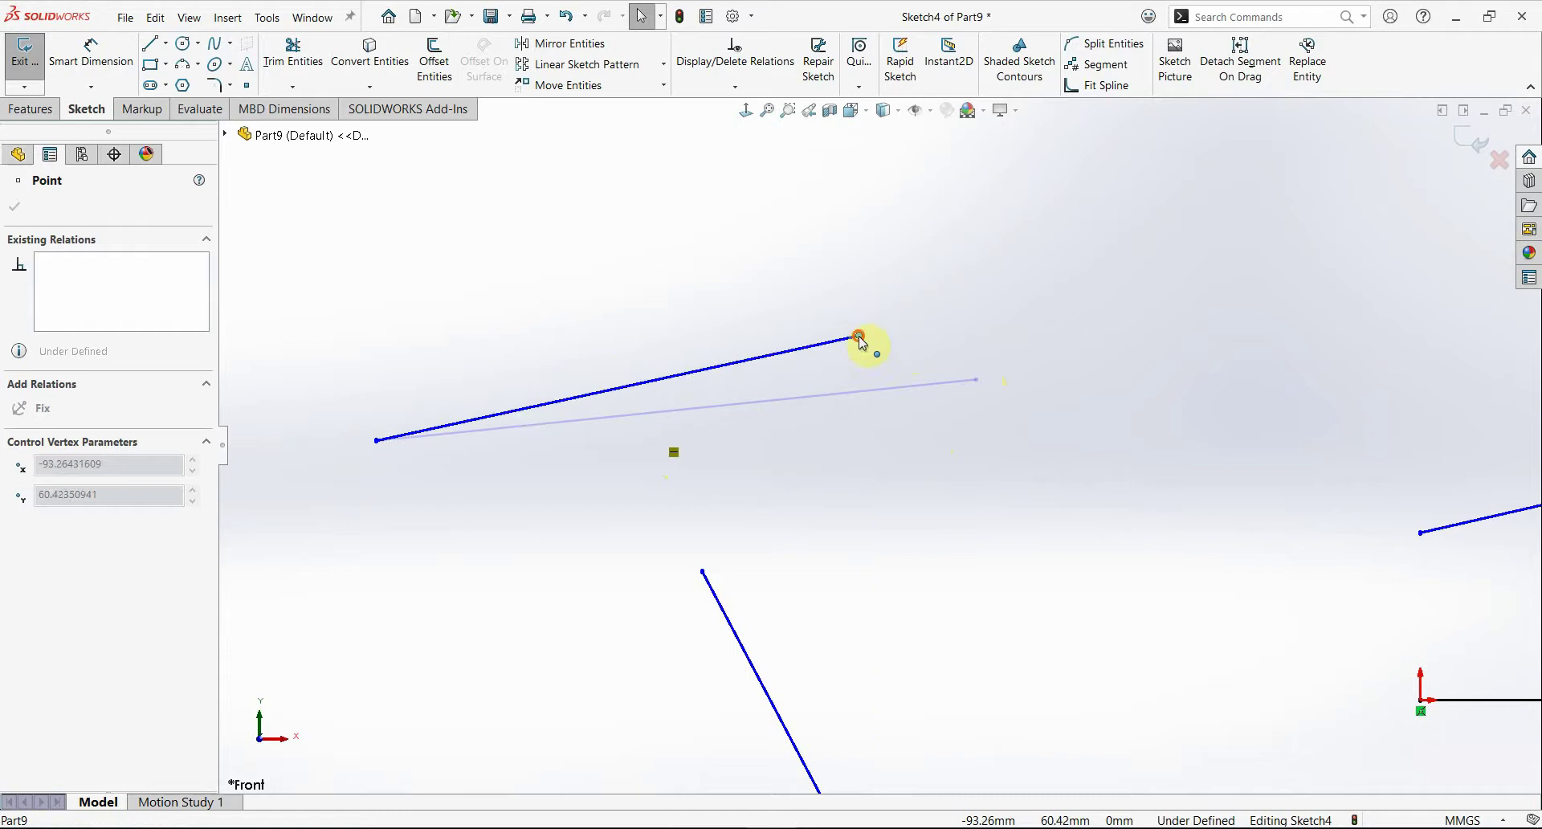
left_click(703, 370)
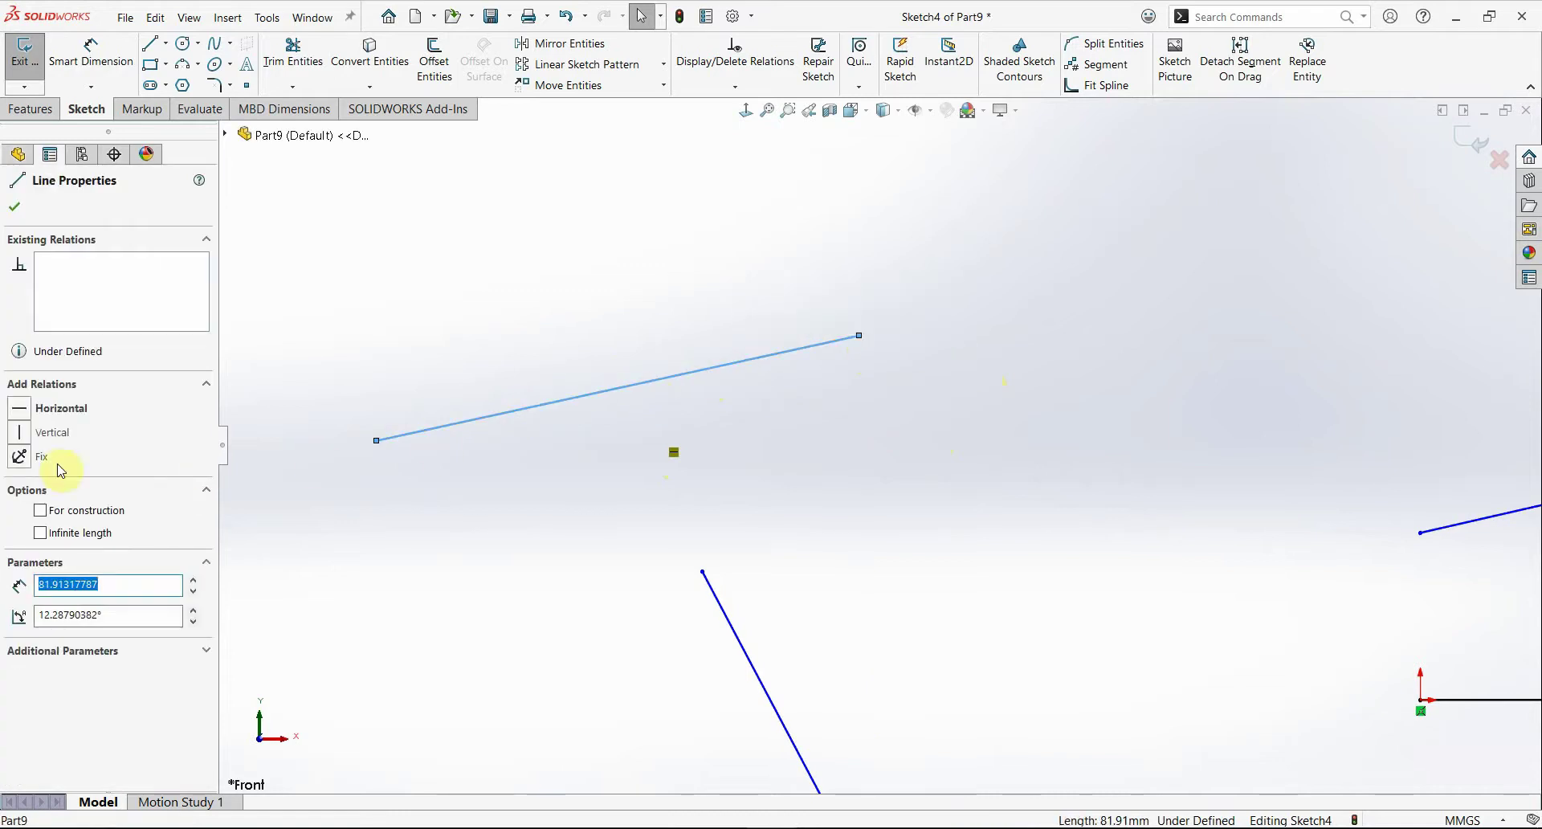
left_click(26, 409)
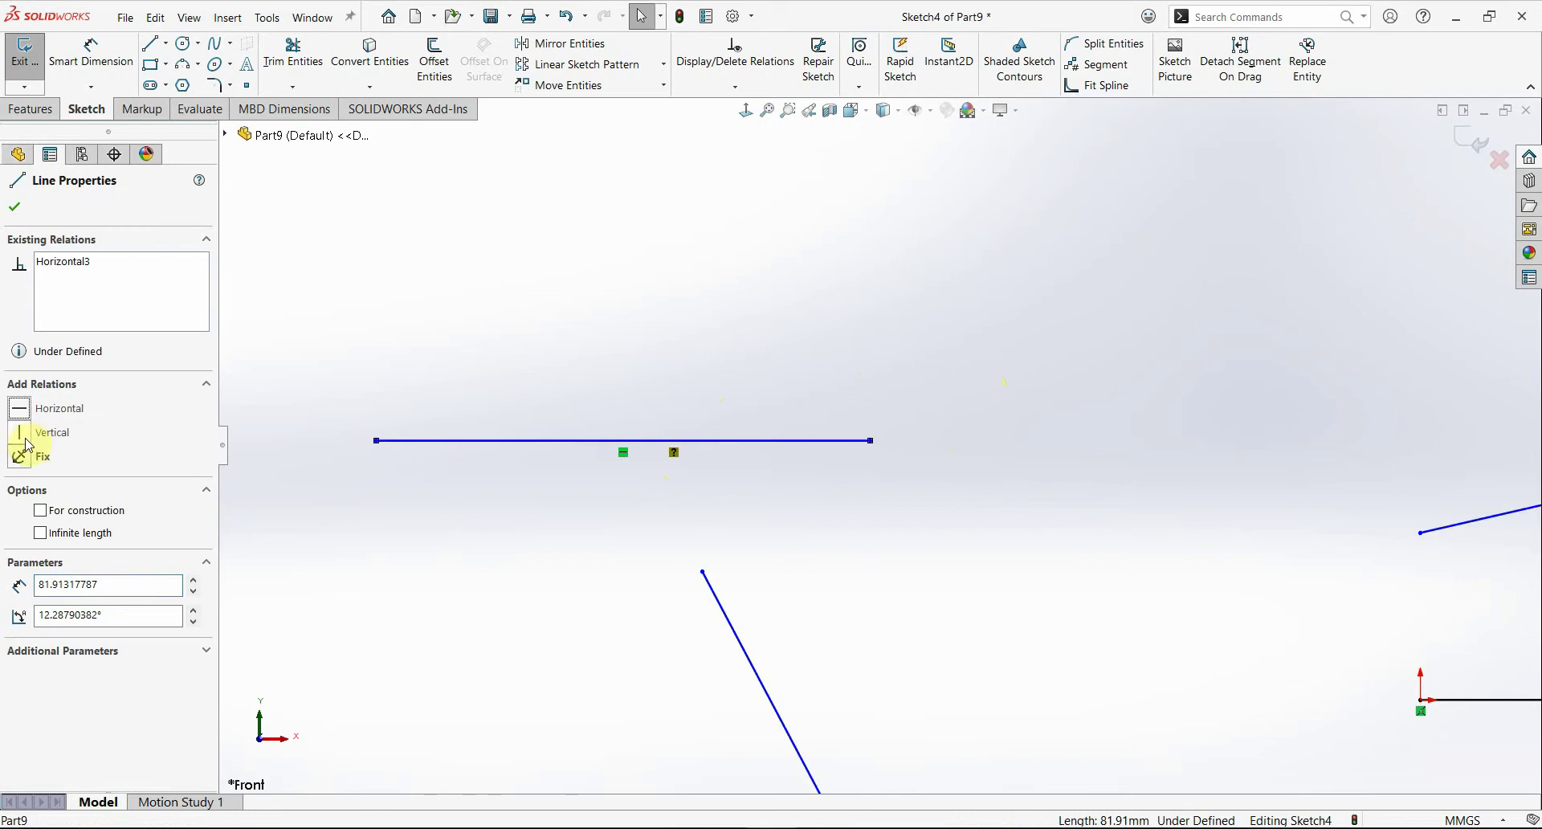
left_click(26, 435)
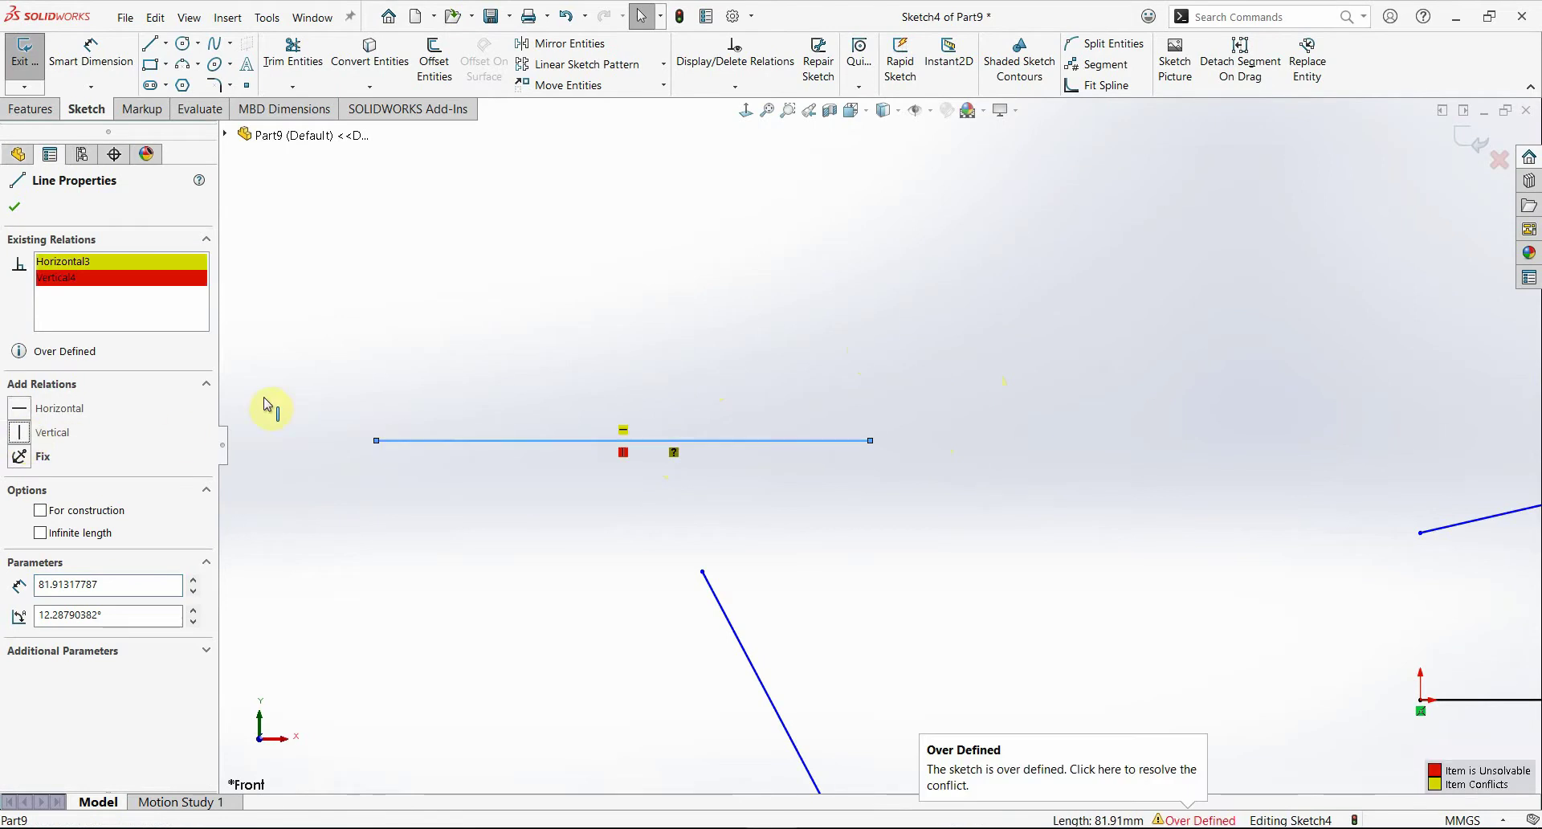
left_click(77, 287)
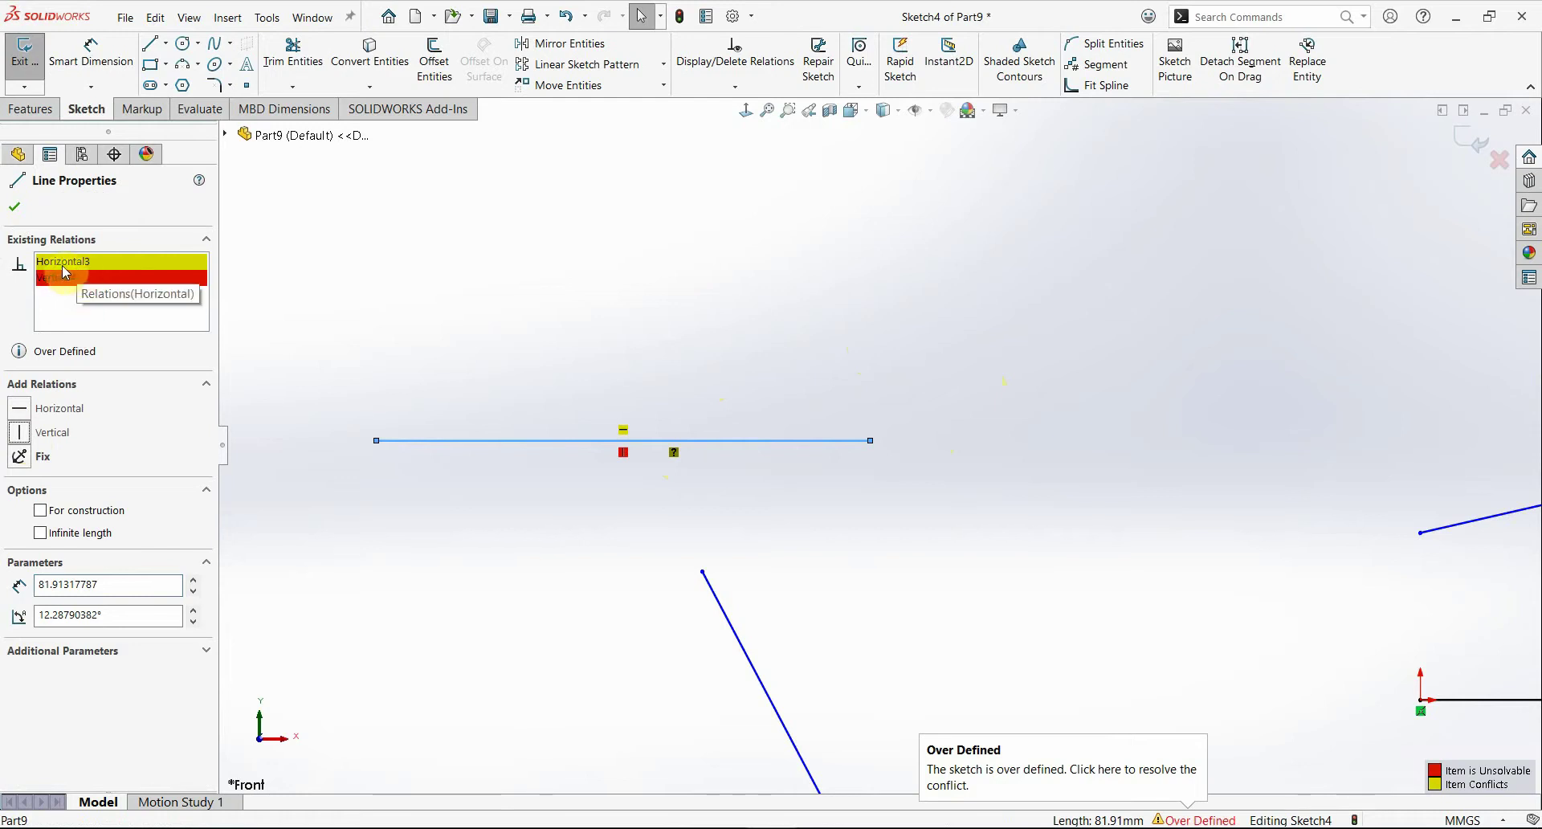
left_click(627, 432)
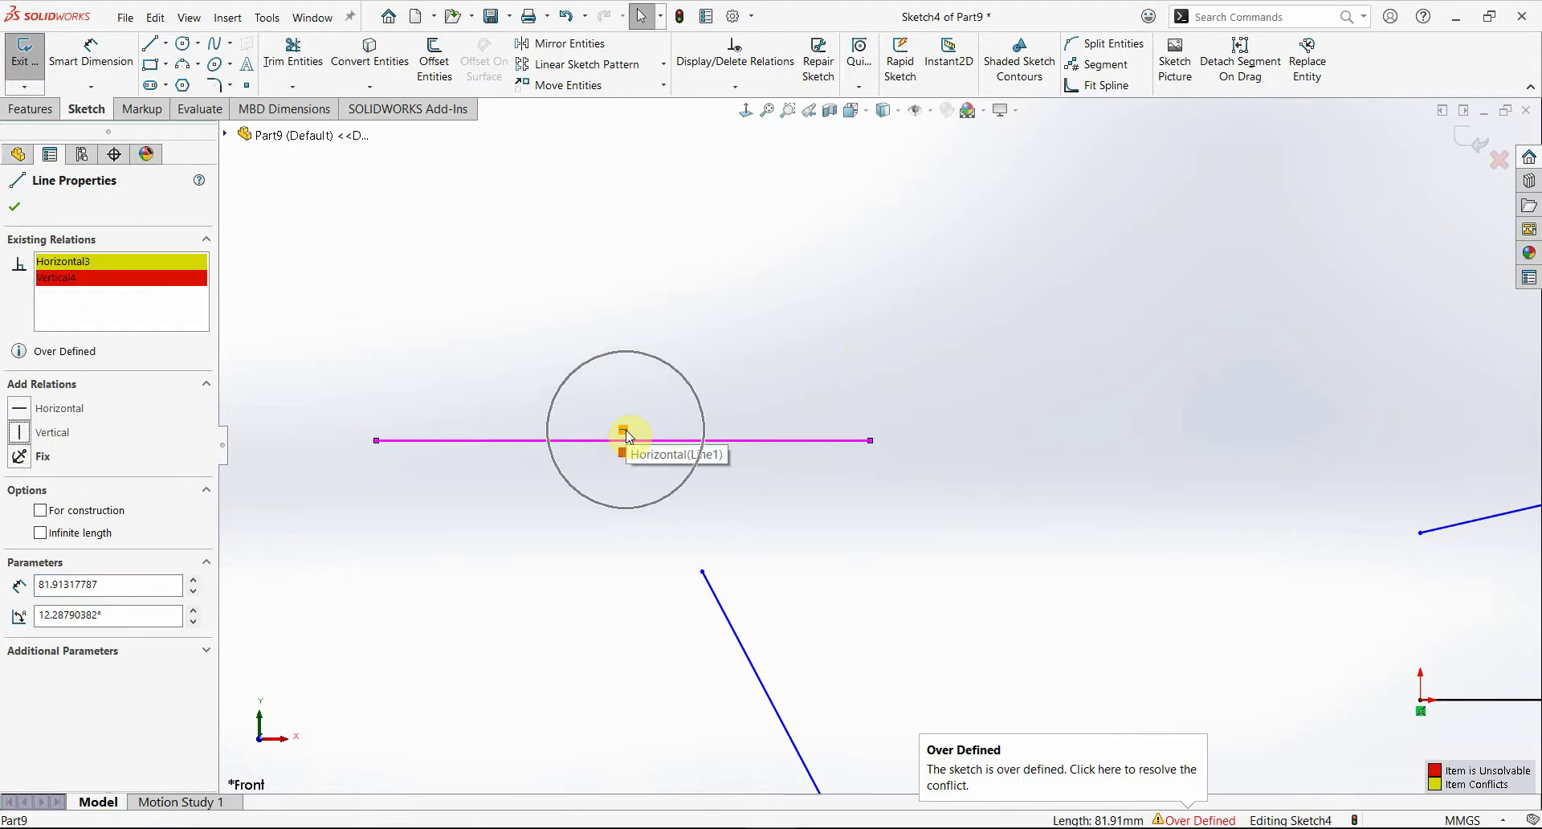
Step: Use SketchXpert Manual Repair to delete the conflicting Horizontal3 relation
left_click(1209, 820)
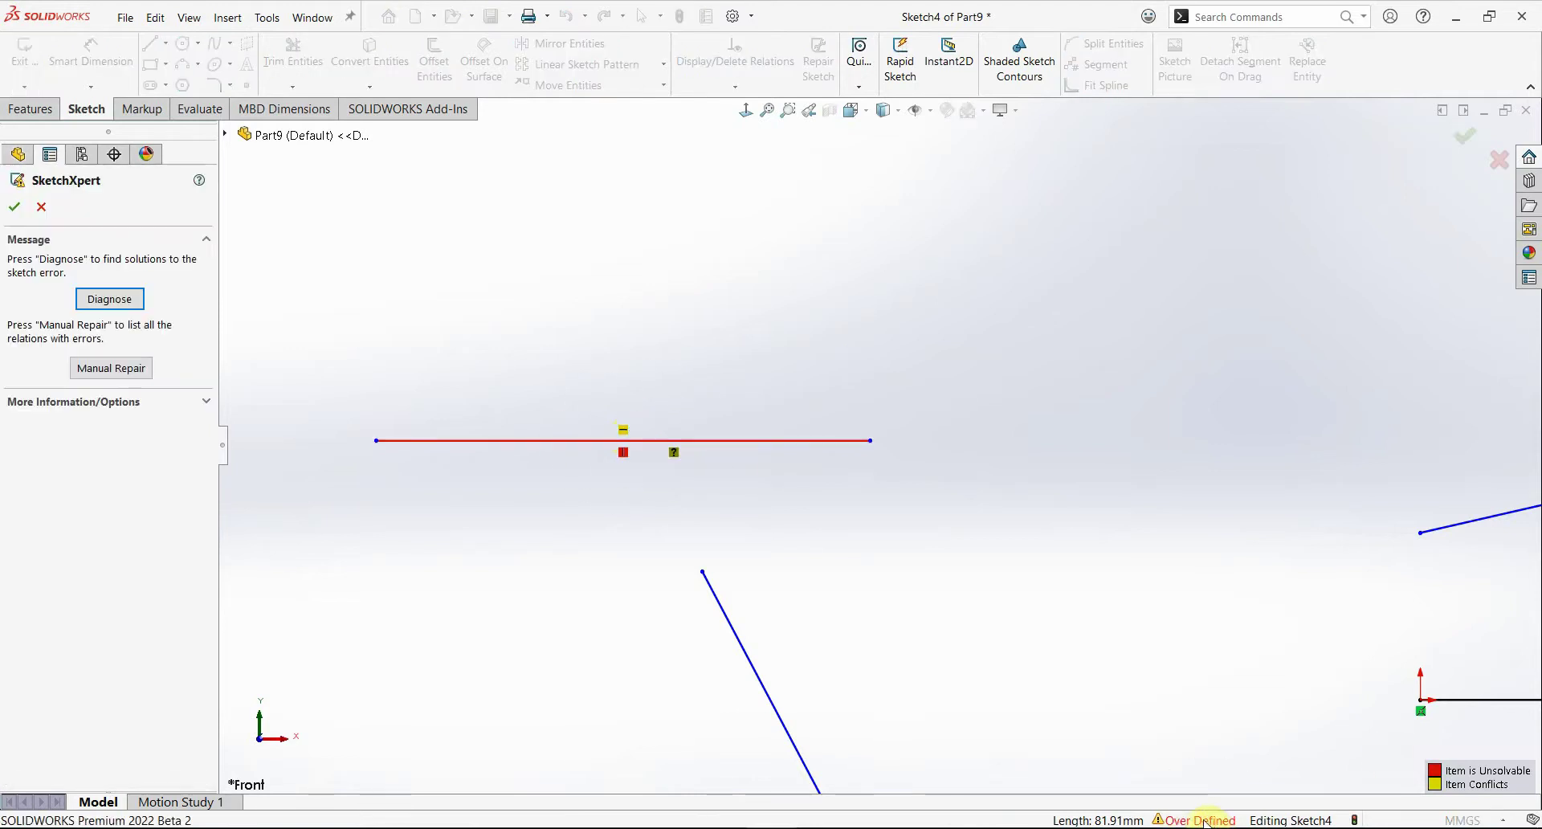
left_click(1185, 820)
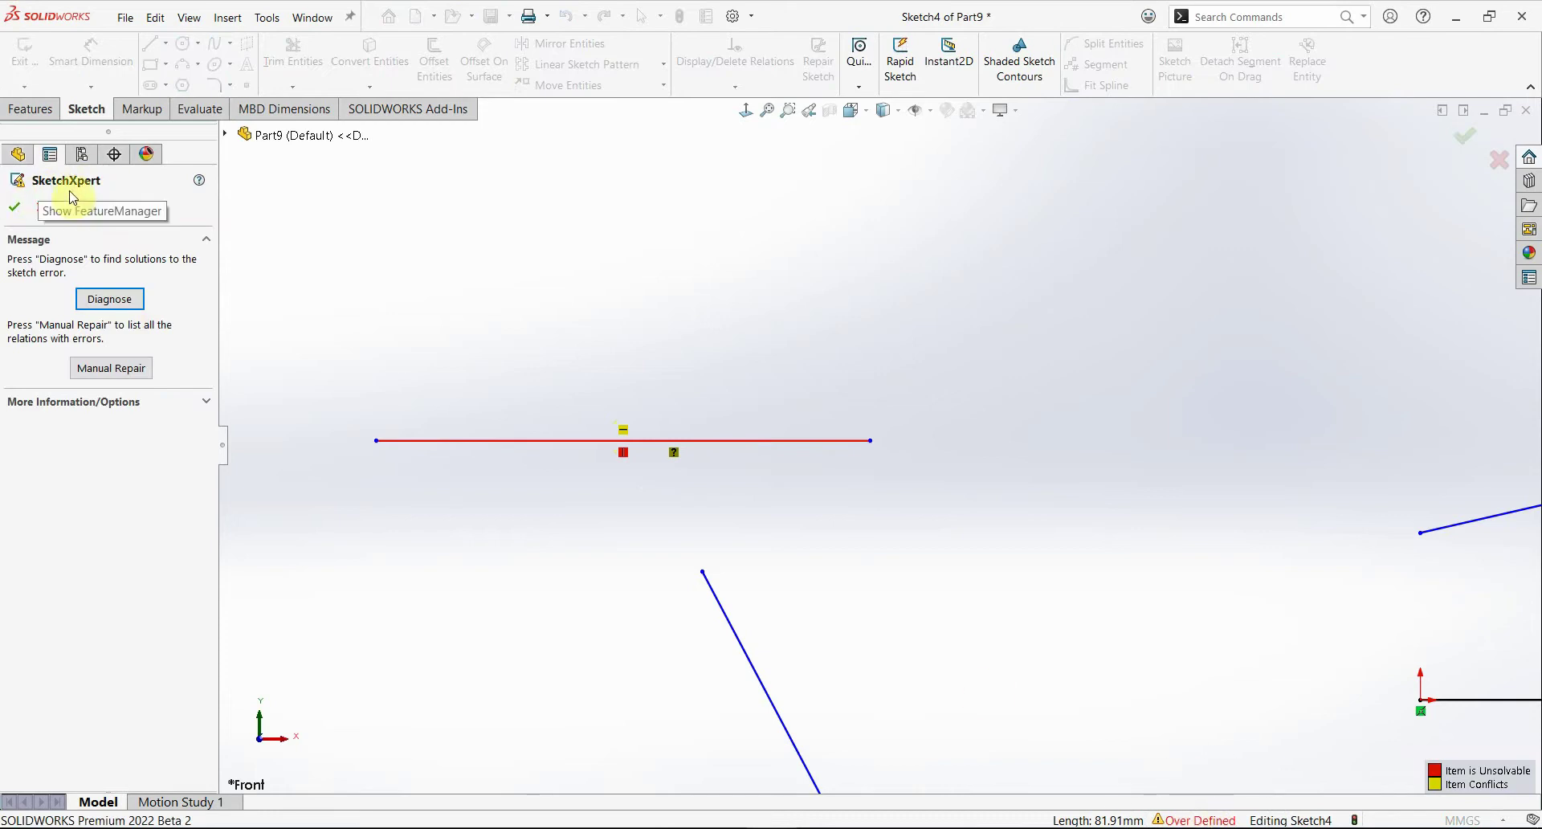
left_click(113, 305)
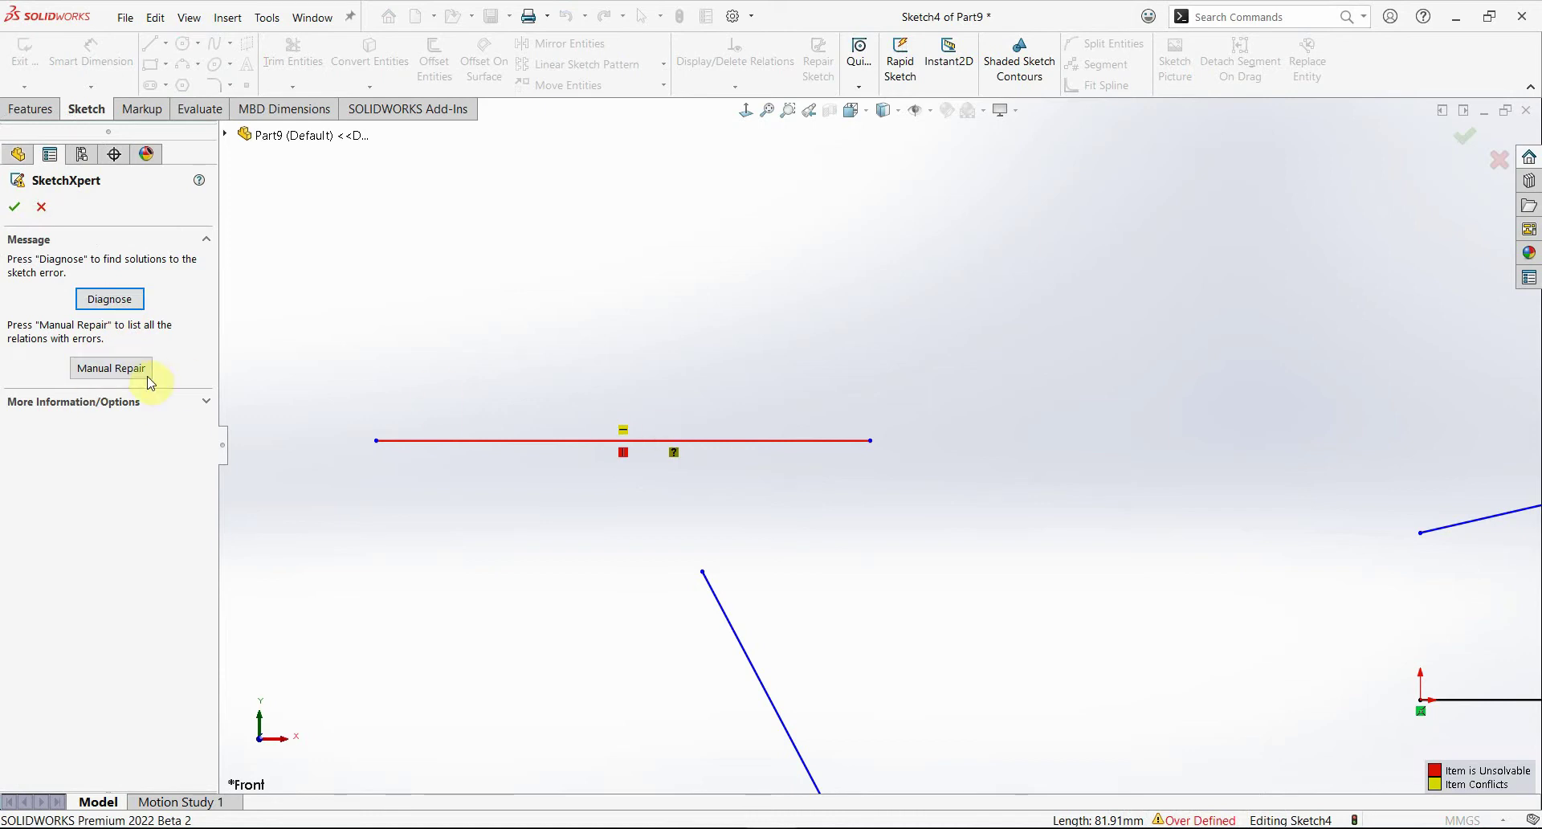
left_click(624, 431)
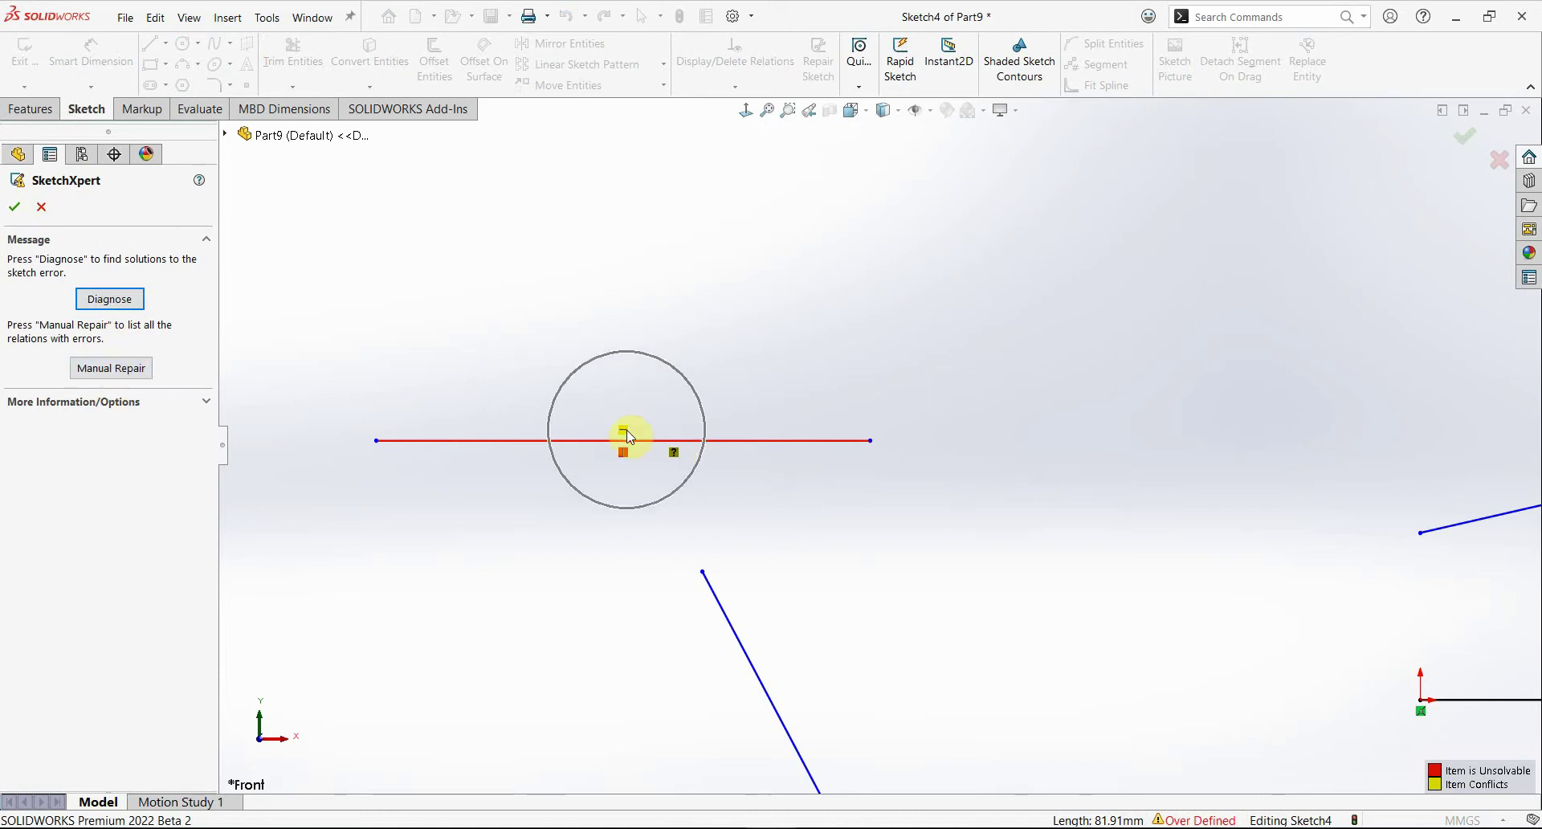
left_click(115, 375)
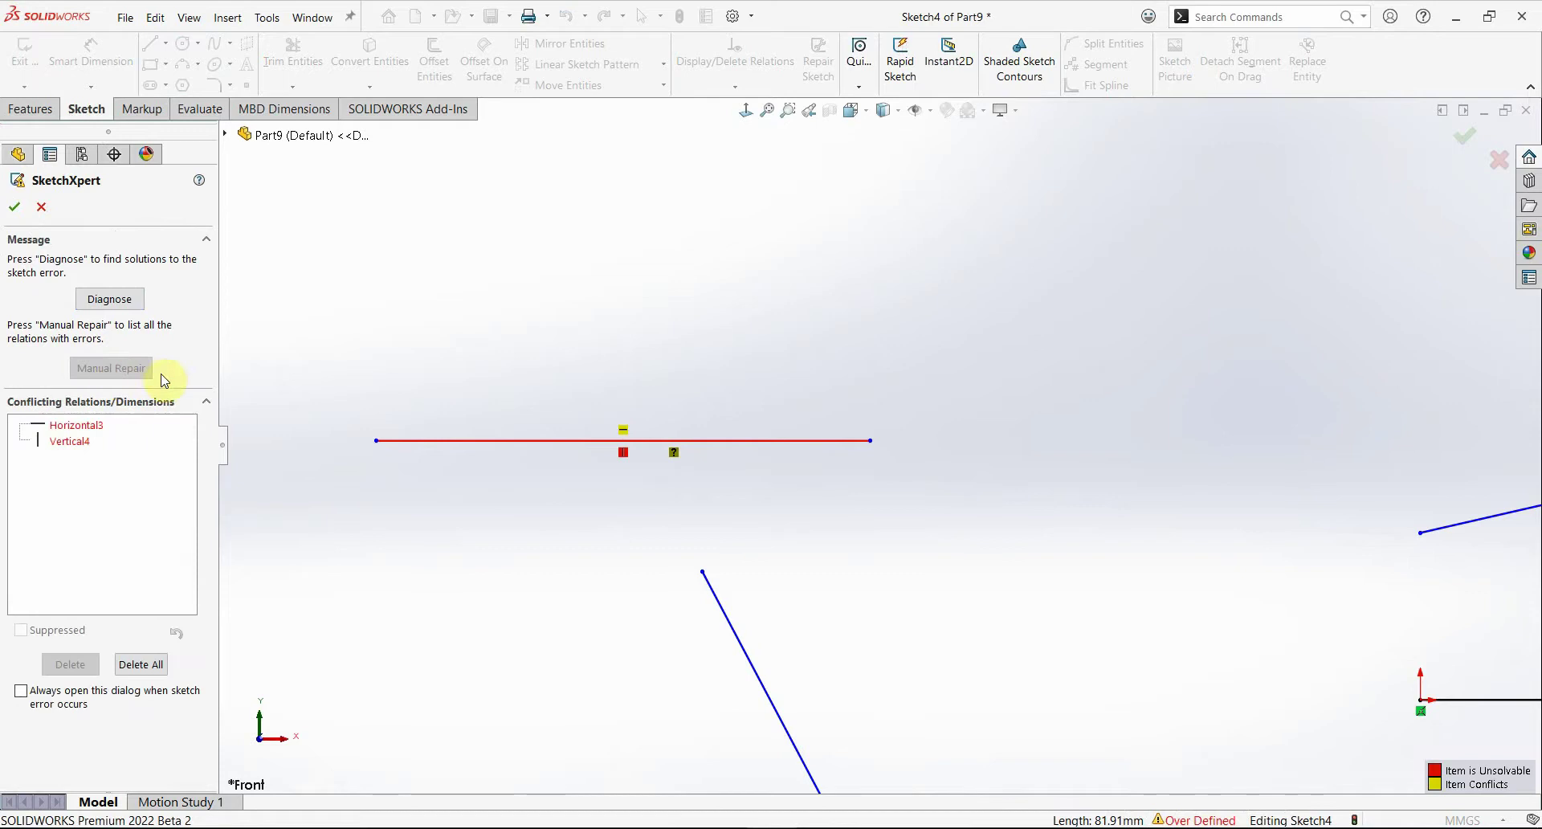
left_click(72, 433)
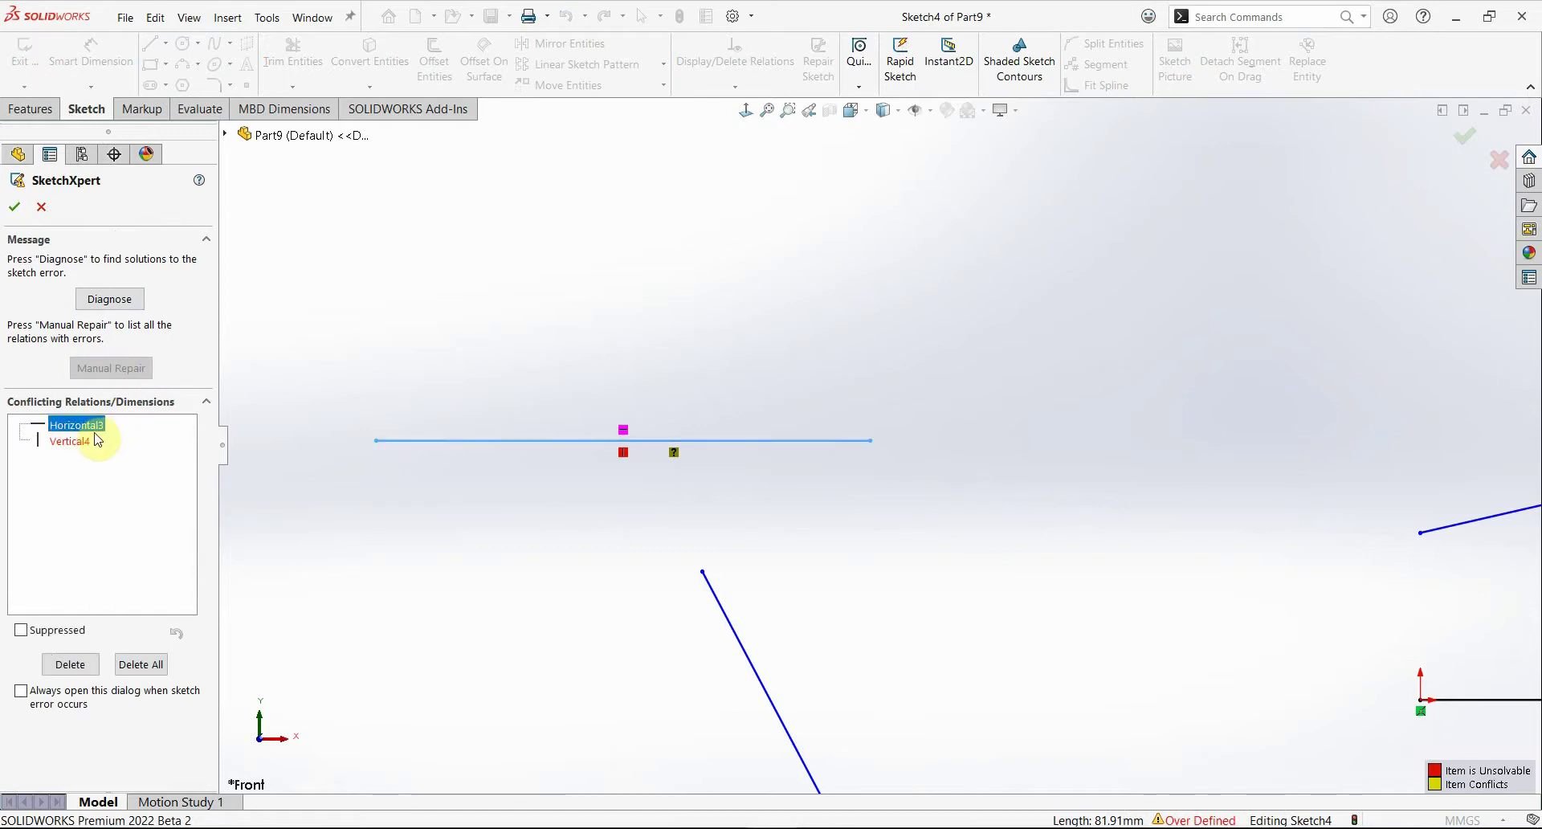
left_click(67, 671)
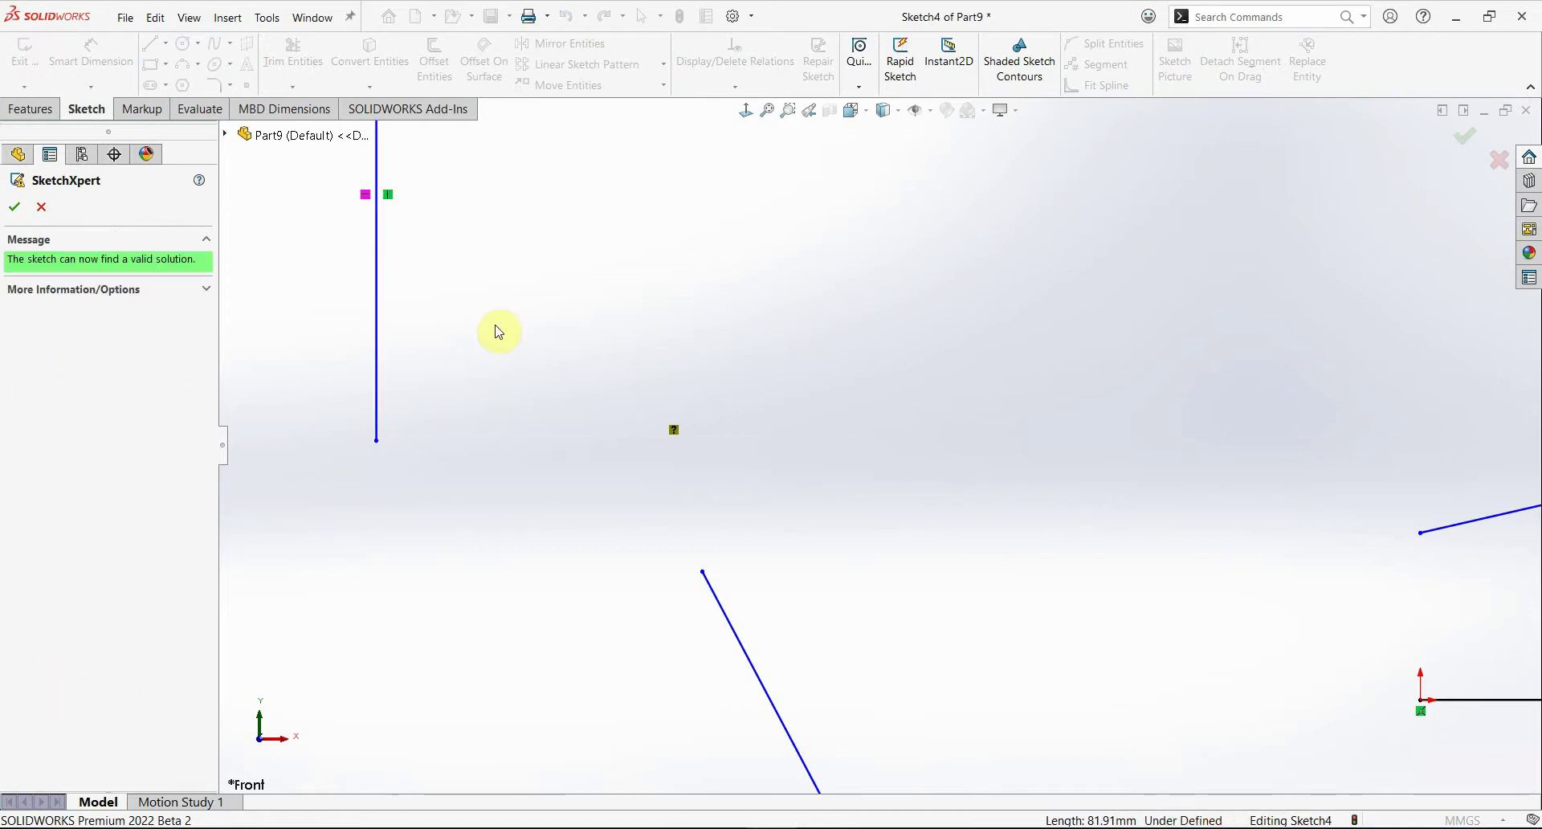
key("z")
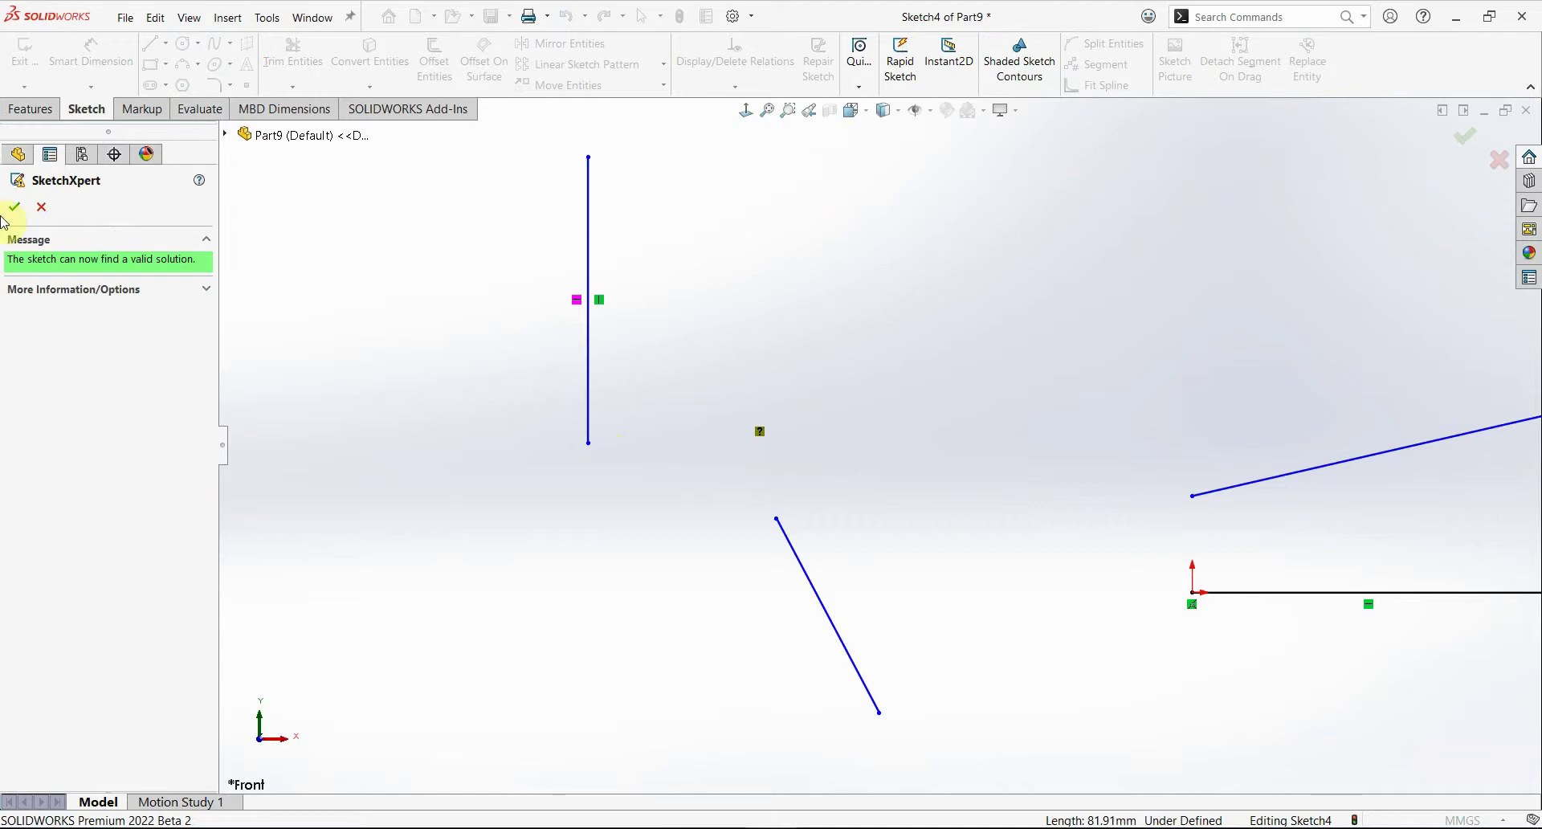
left_click(15, 208)
Step: Add a Horizontal relation to the vertical line and delete the conflicting Vertical4 relation
left_click(588, 347)
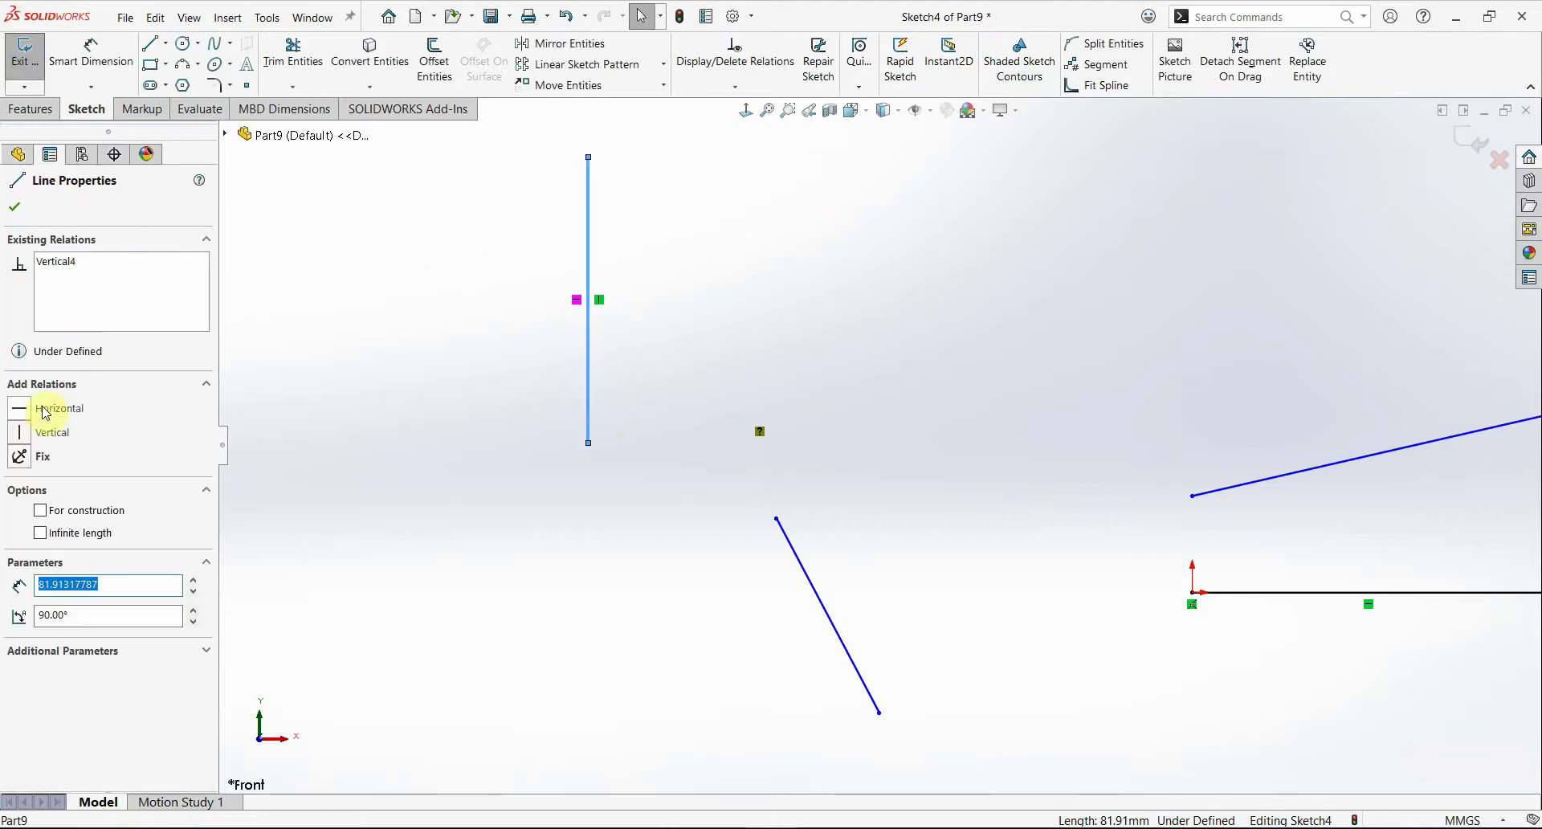
left_click(17, 408)
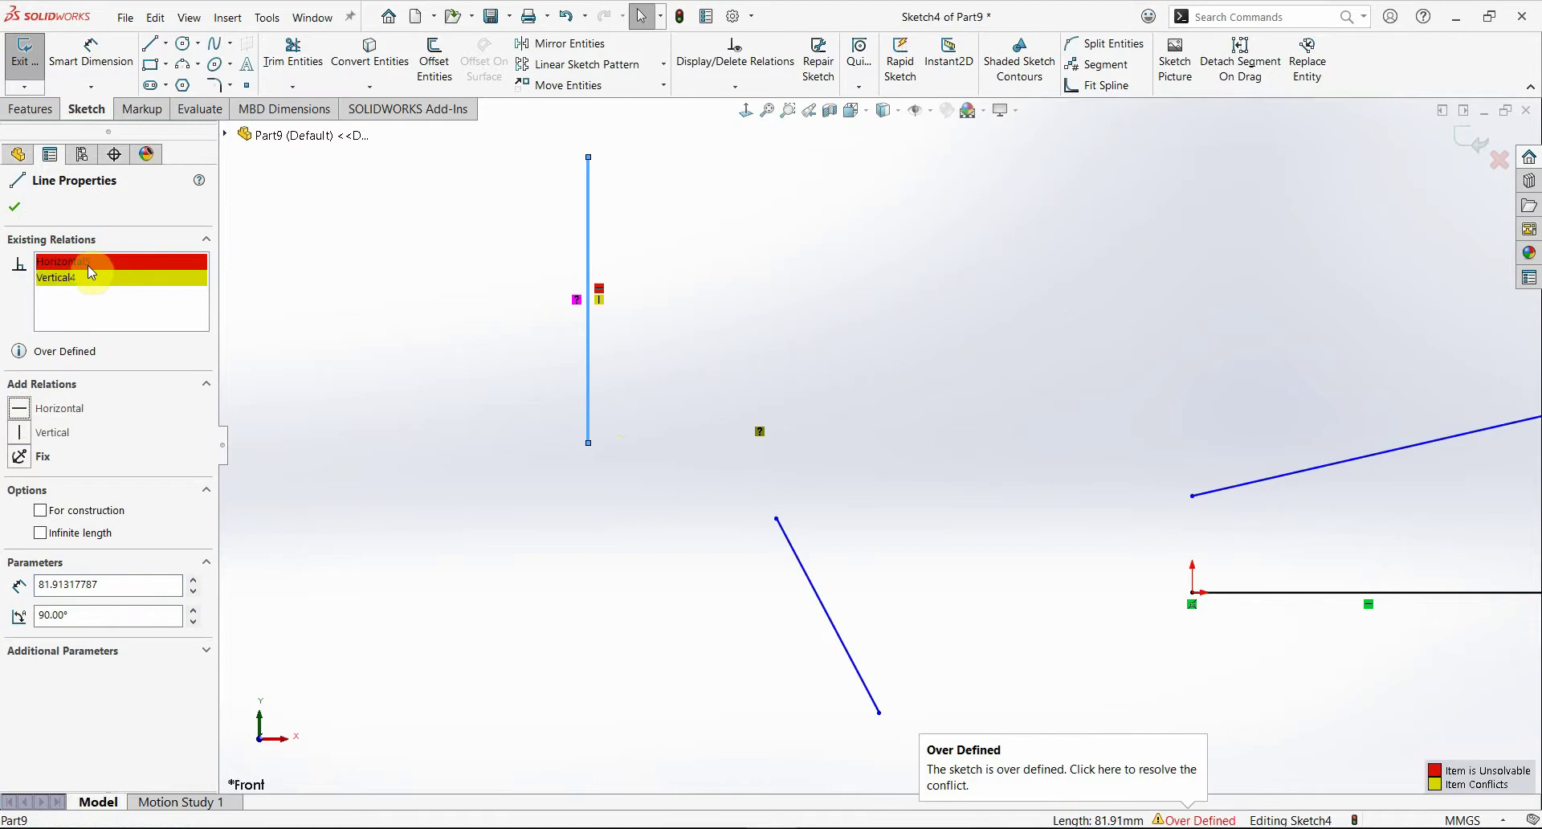
right_click(66, 280)
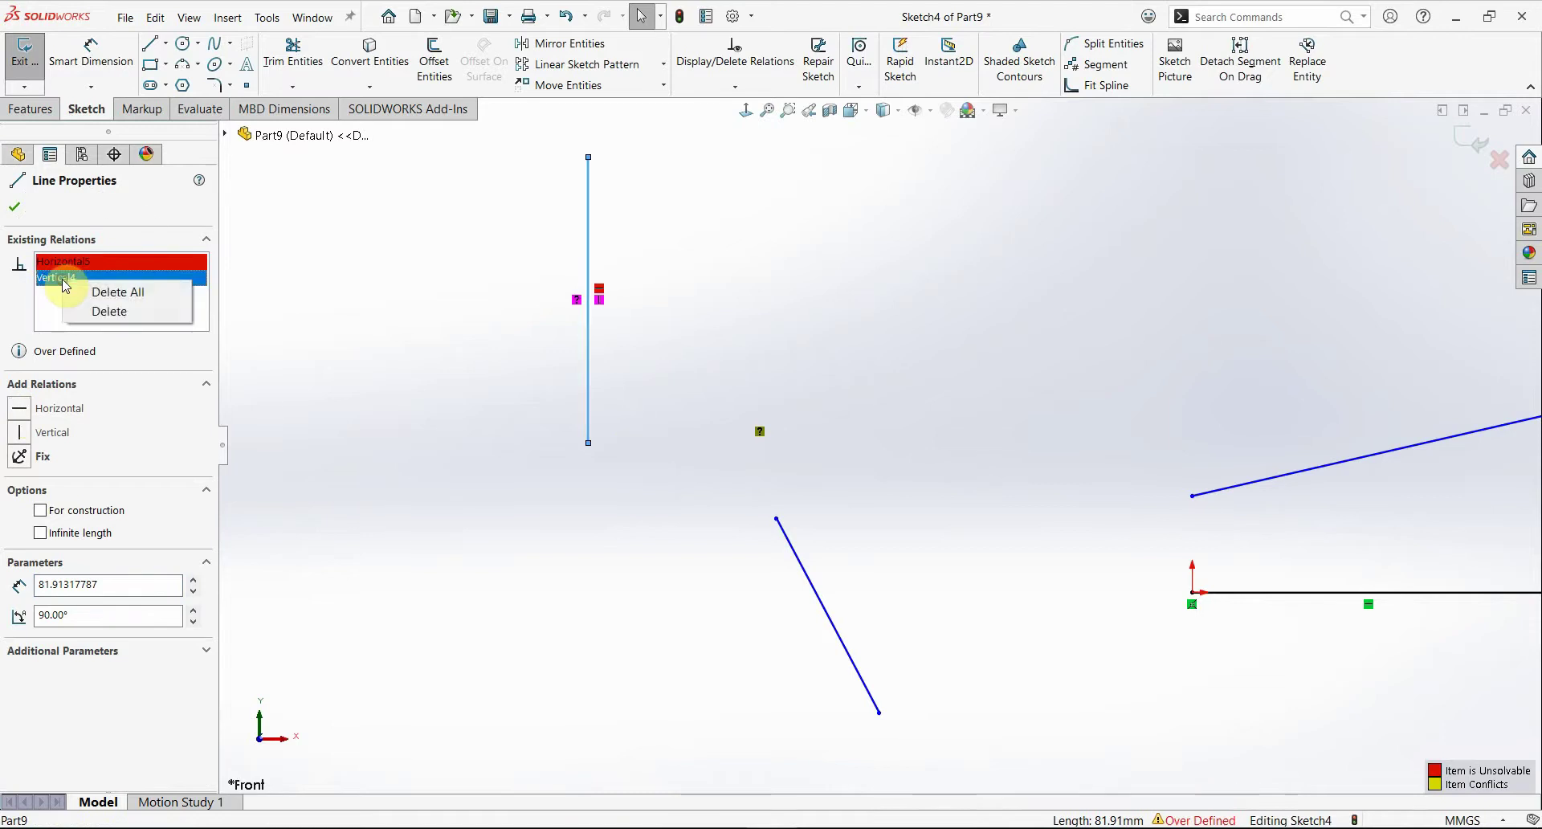
left_click(90, 312)
scroll(758, 470, "down", 1)
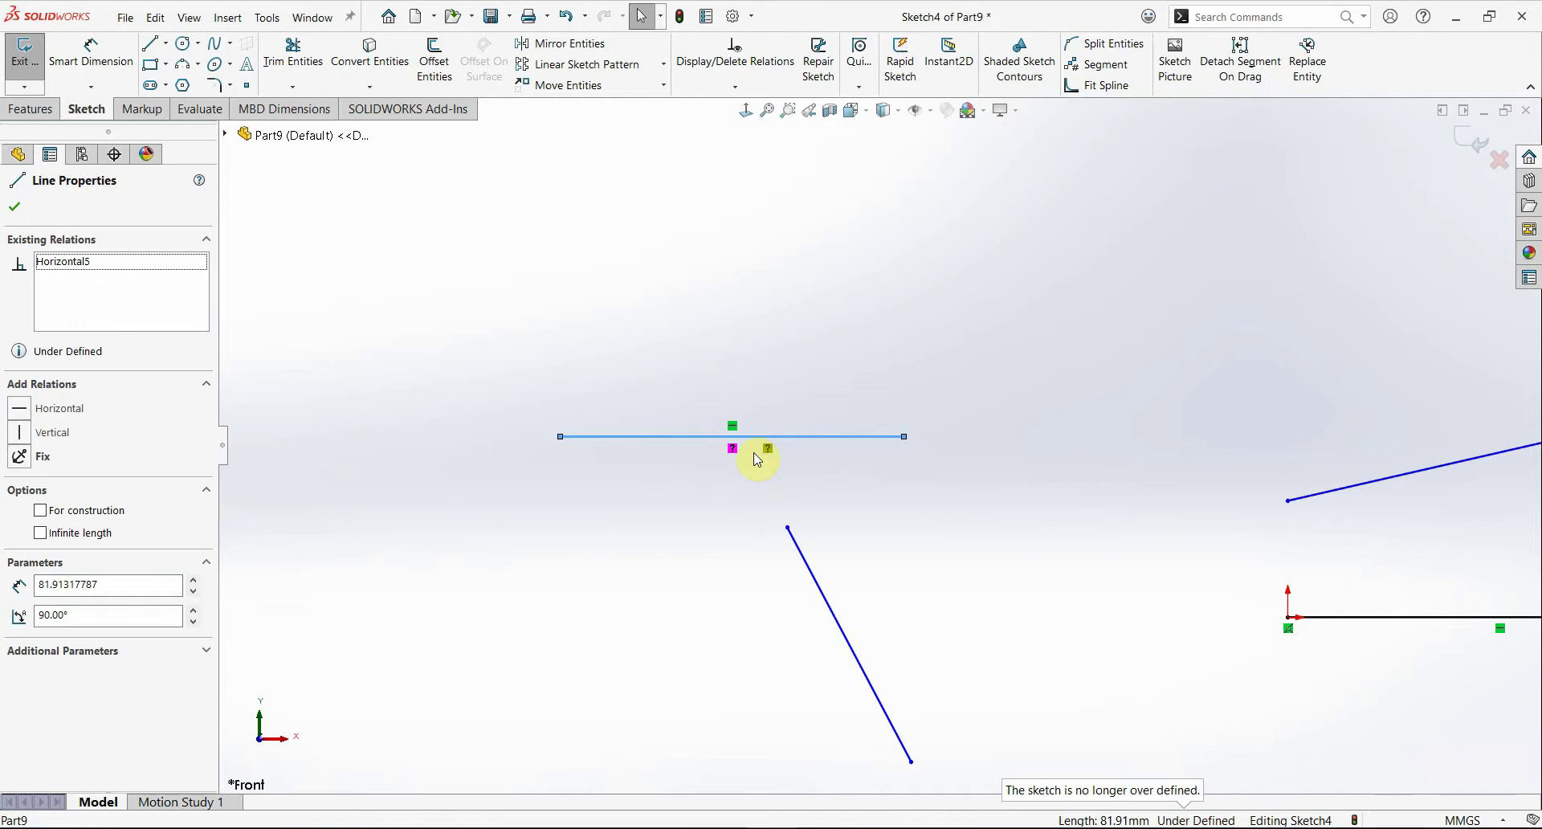
scroll(819, 458, "down", 1)
scroll(884, 482, "up", 2)
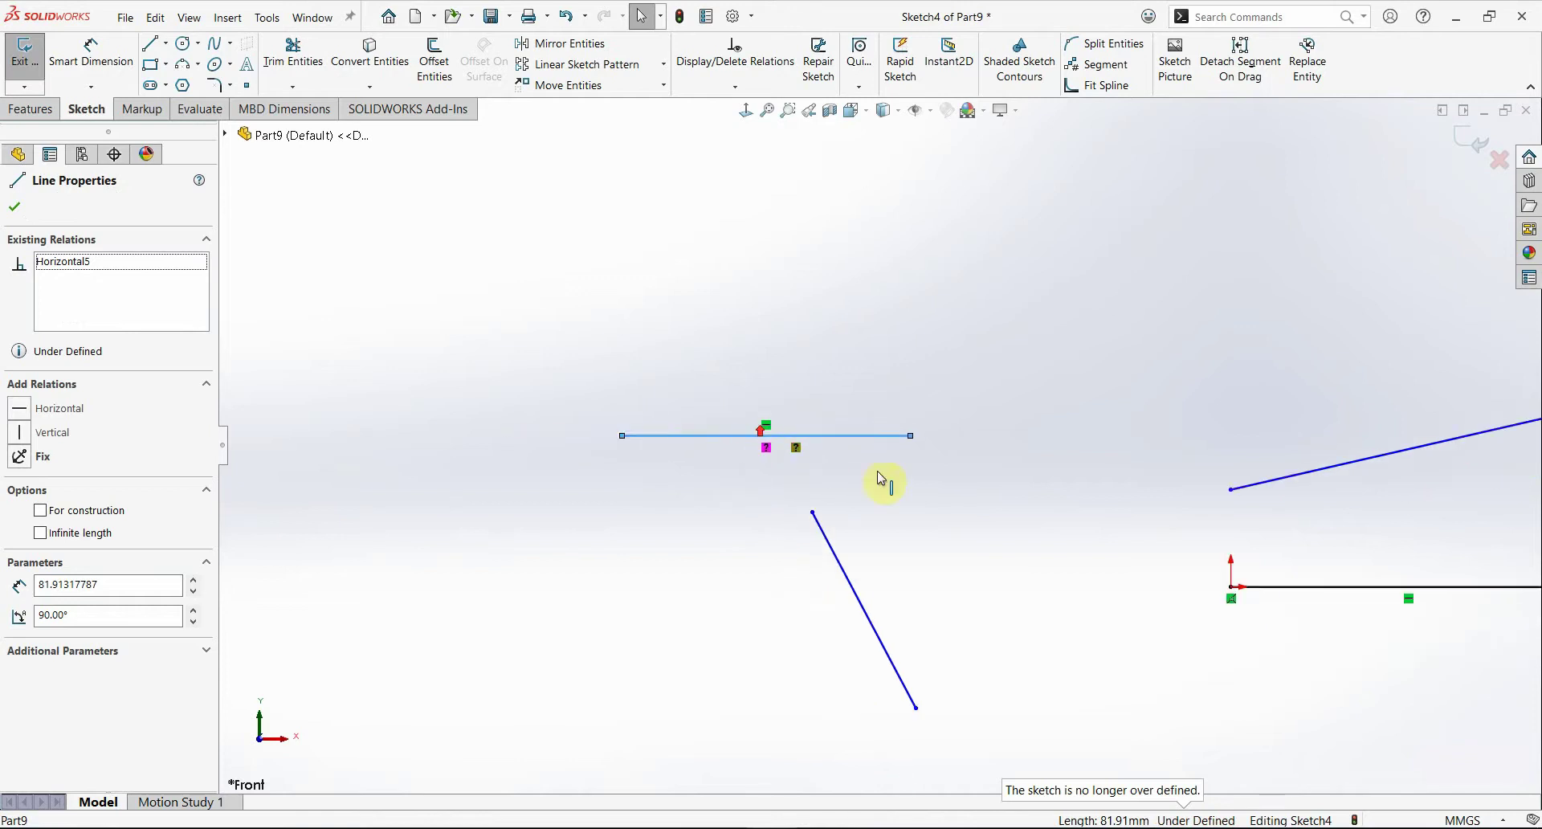
scroll(889, 482, "down", 1)
left_click(853, 488)
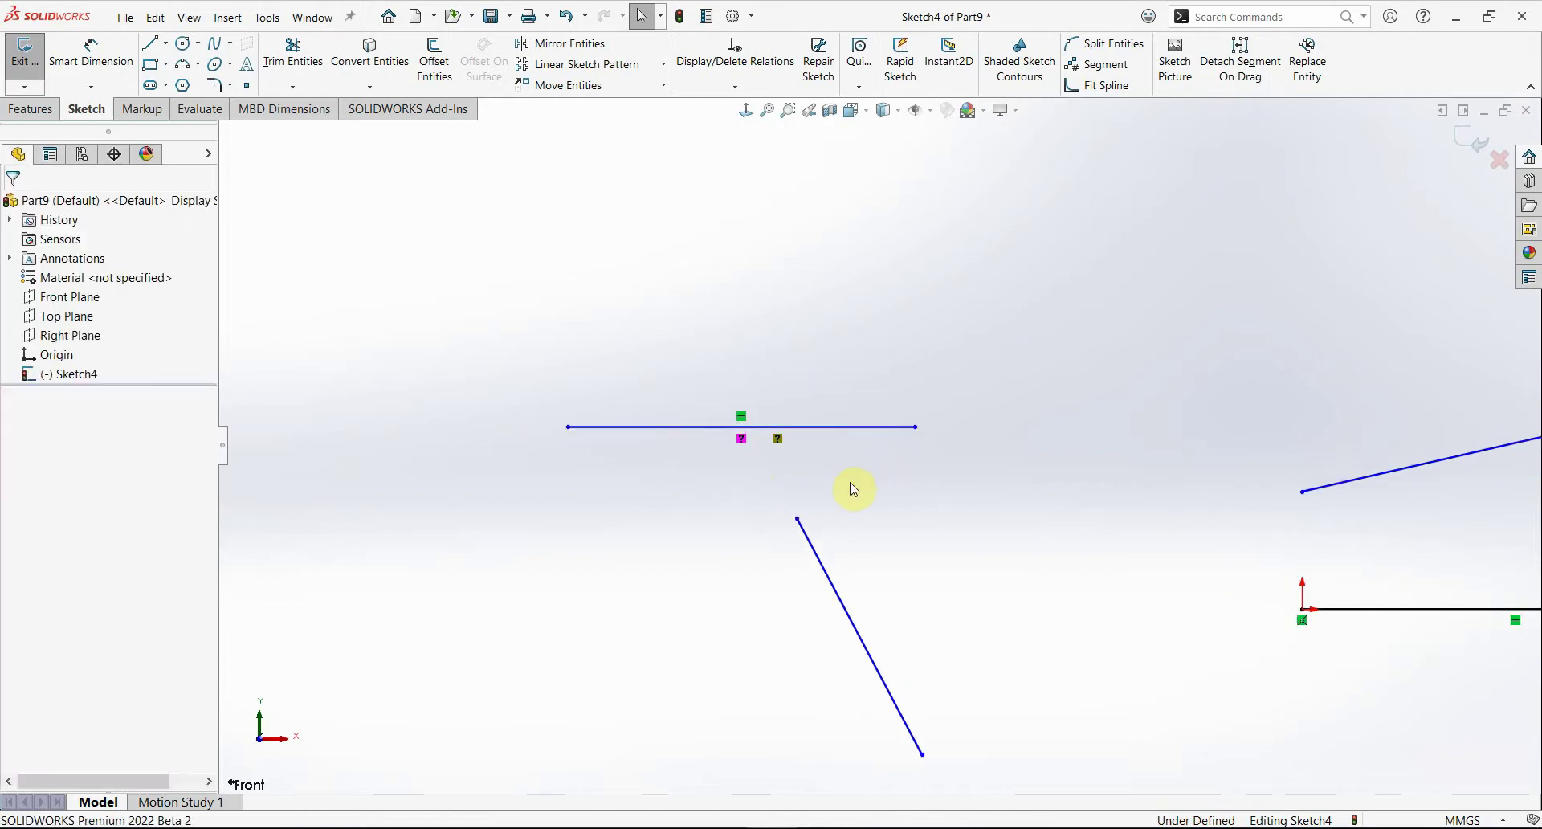
Step: Apply a Fix relation to the slanted line's upper endpoint
left_click(798, 518)
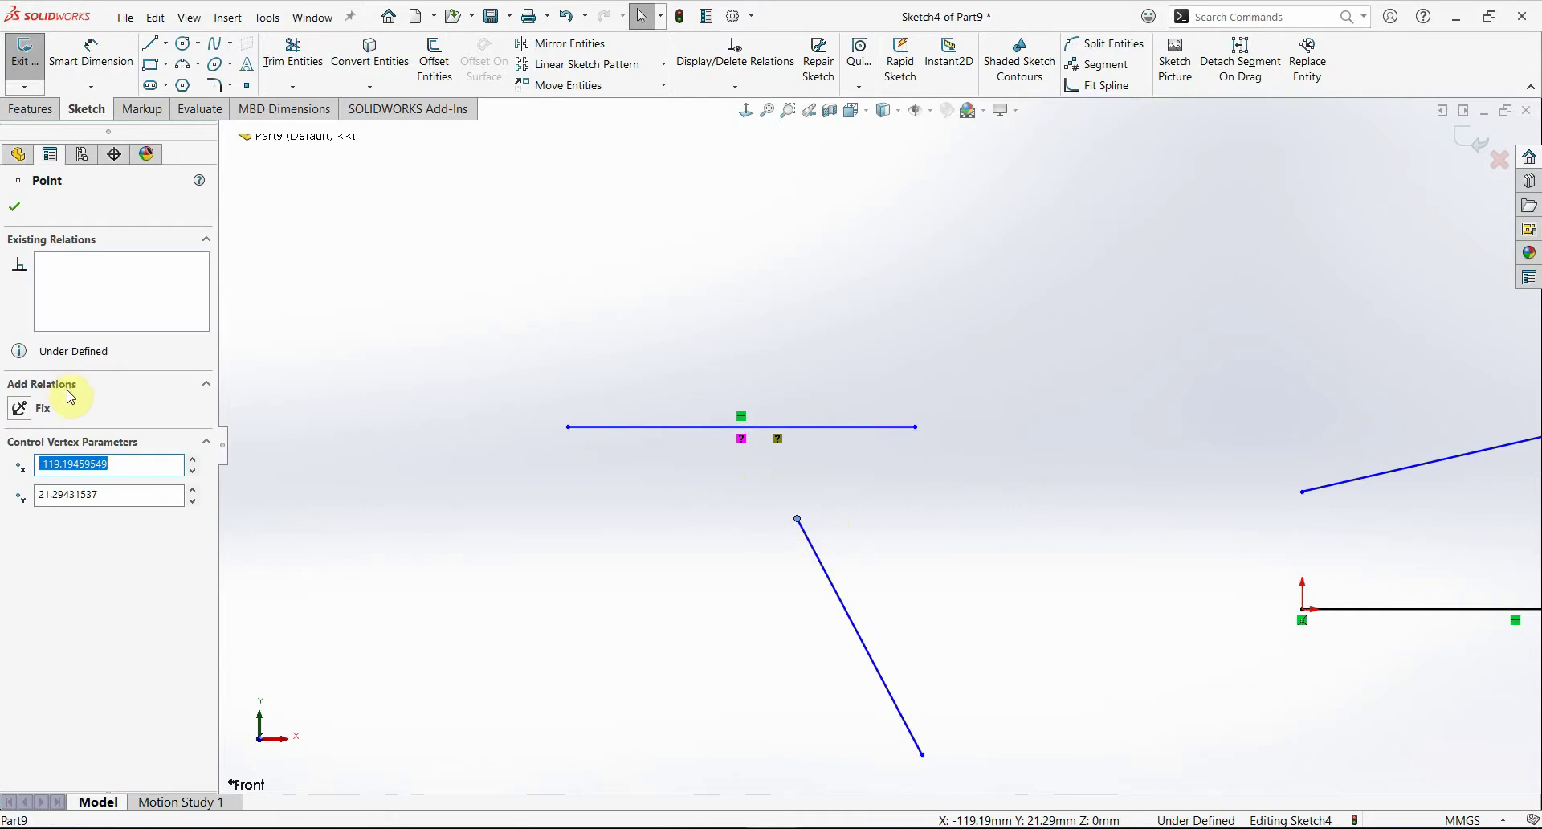
left_click(35, 414)
left_click(29, 416)
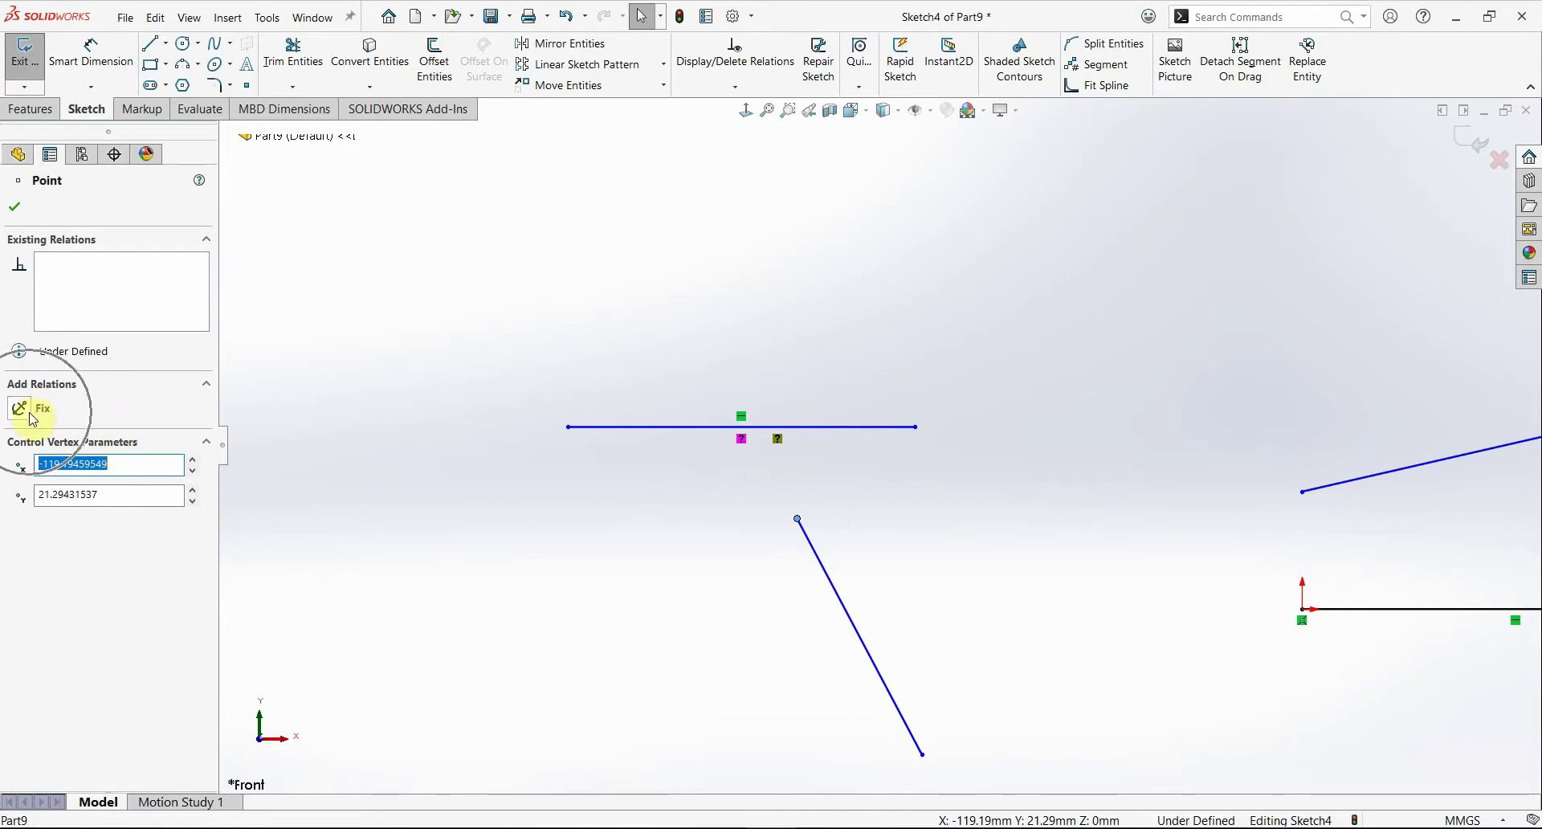
left_click(848, 546)
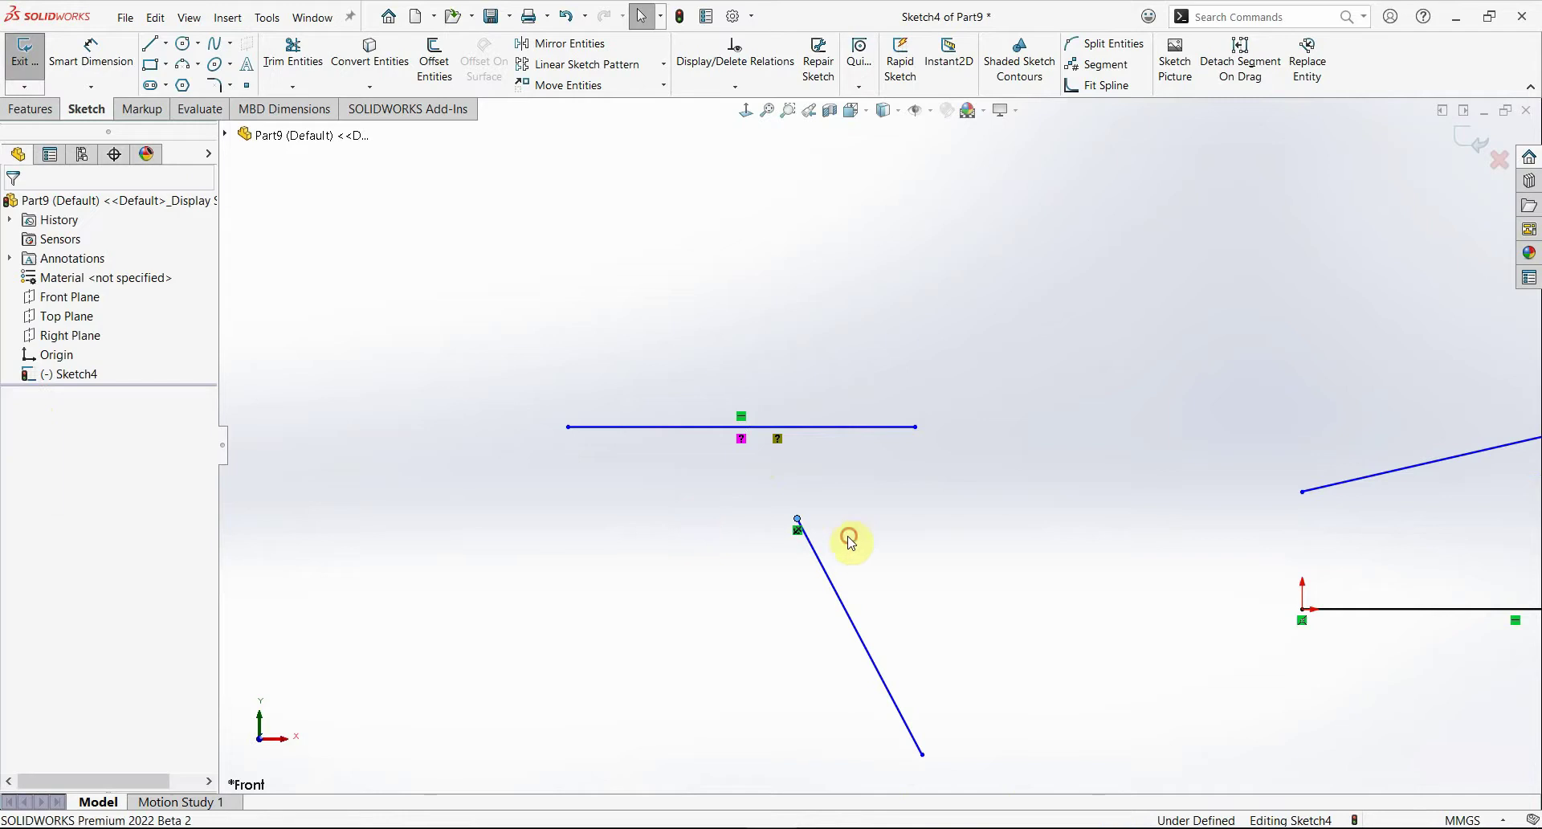
Step: Shift the slanted line and its top endpoint down and to the left
left_click_drag(815, 533, 817, 494)
left_click(791, 485)
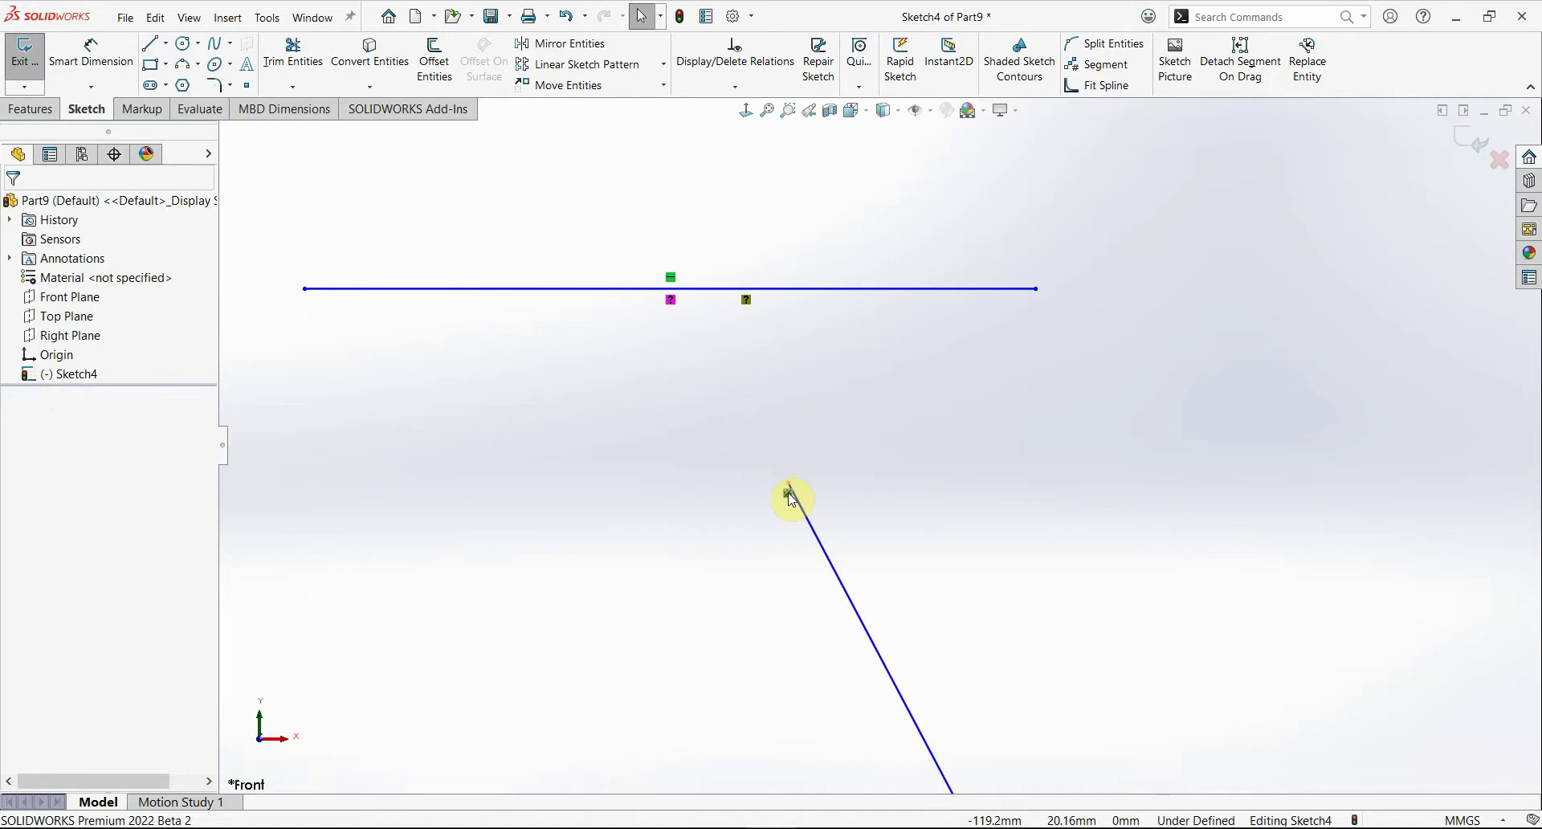
scroll(905, 494, "up", 5)
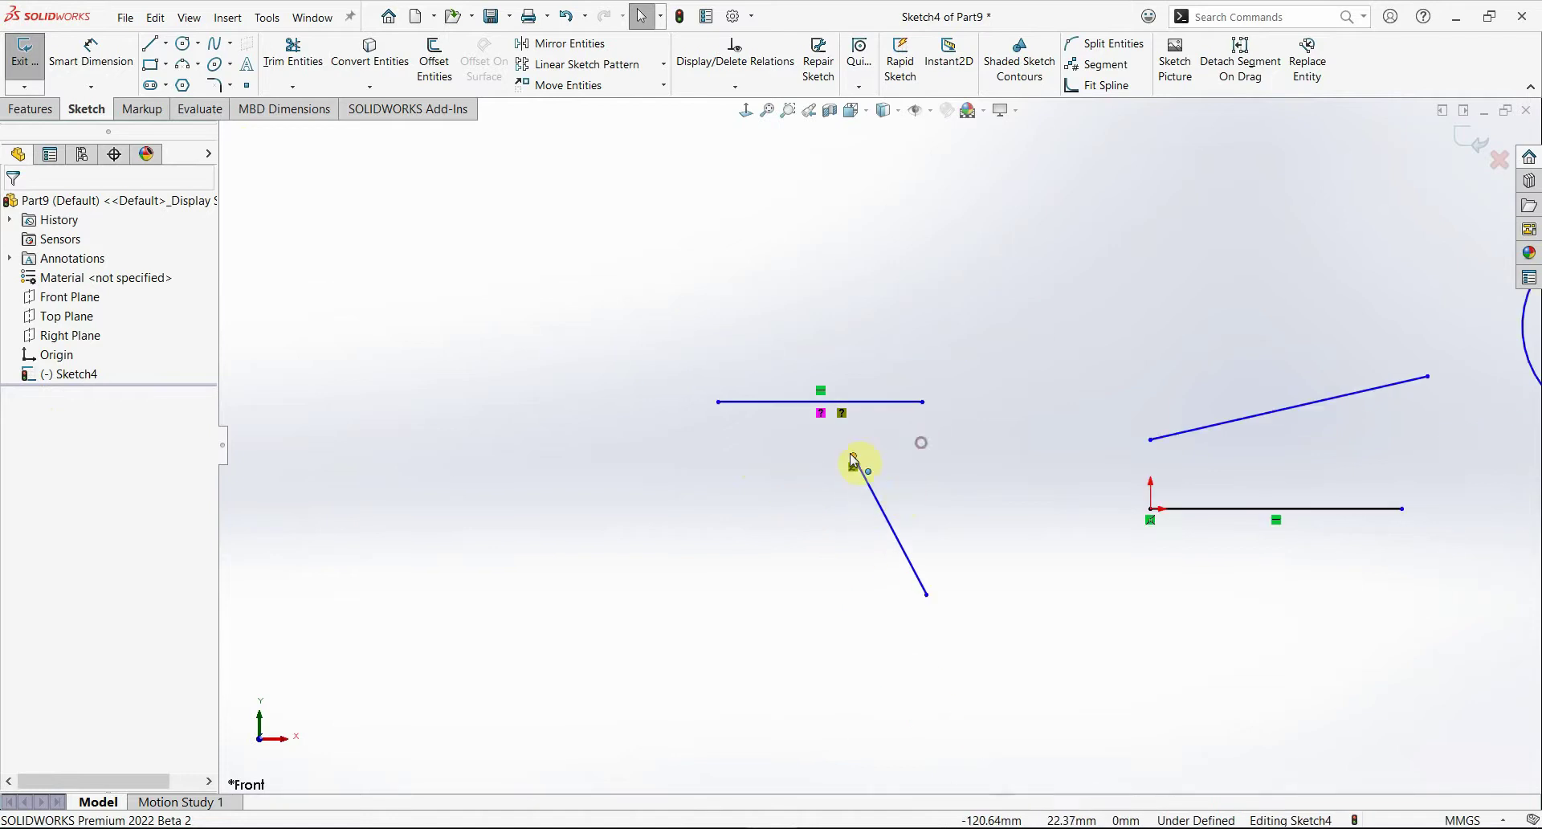
left_click_drag(852, 456, 809, 500)
scroll(877, 444, "down", 3)
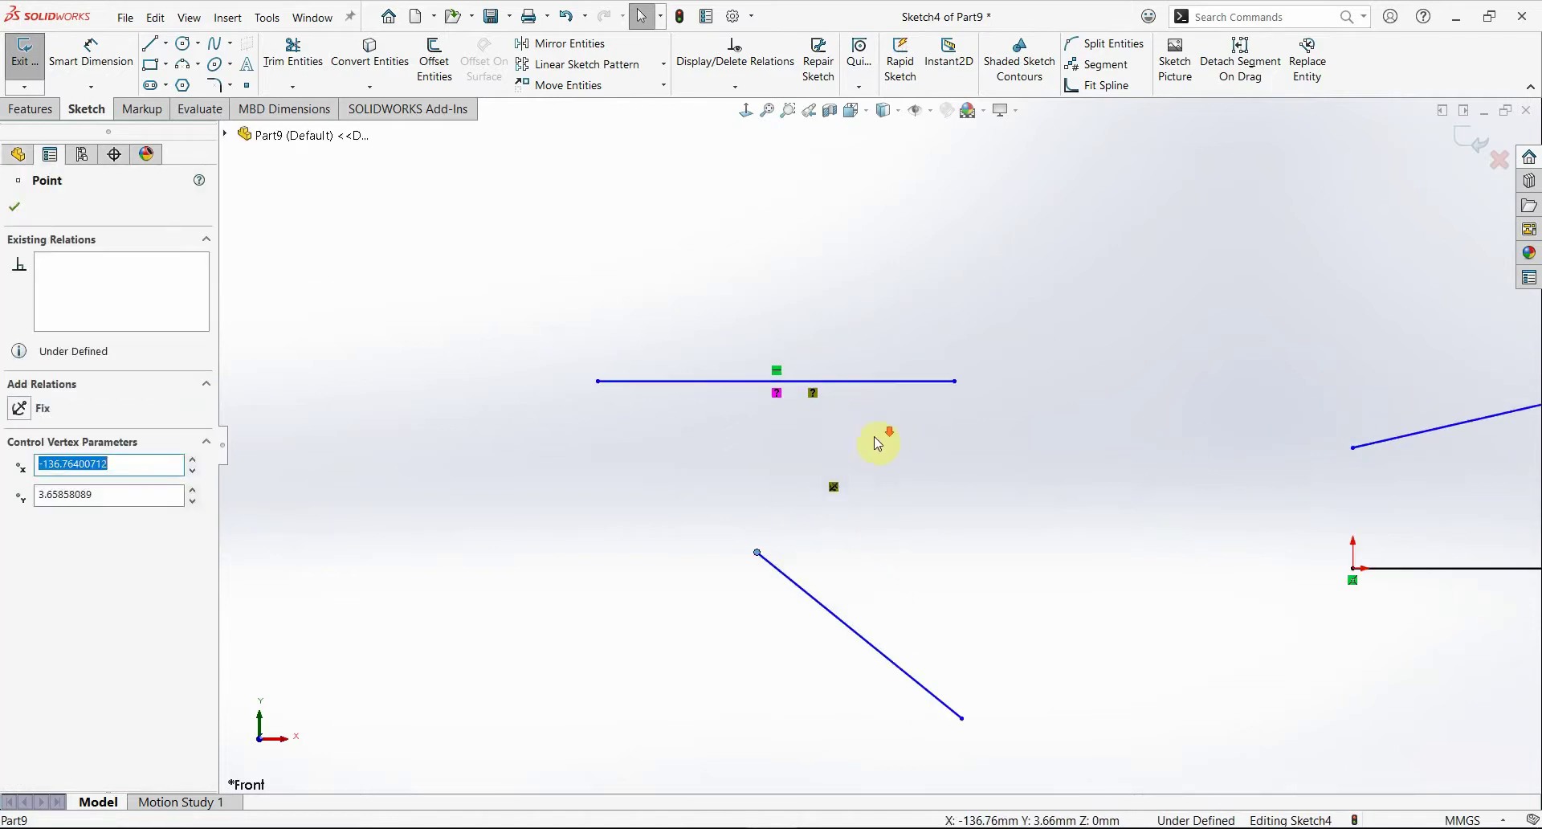
left_click(877, 444)
scroll(905, 465, "up", 2)
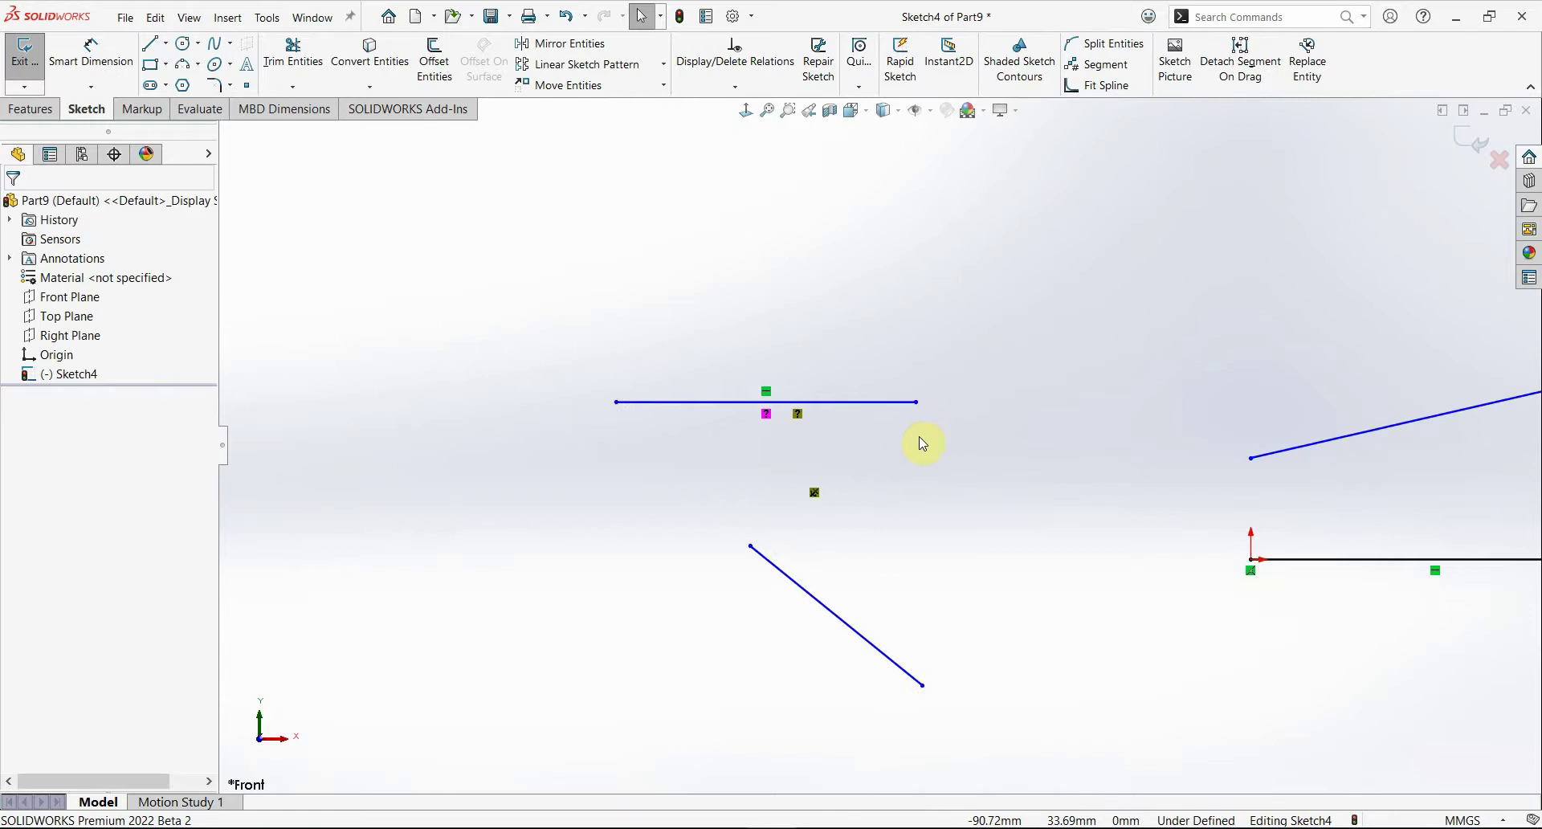
scroll(922, 443, "up", 4)
scroll(929, 446, "down", 3)
scroll(779, 461, "down", 4)
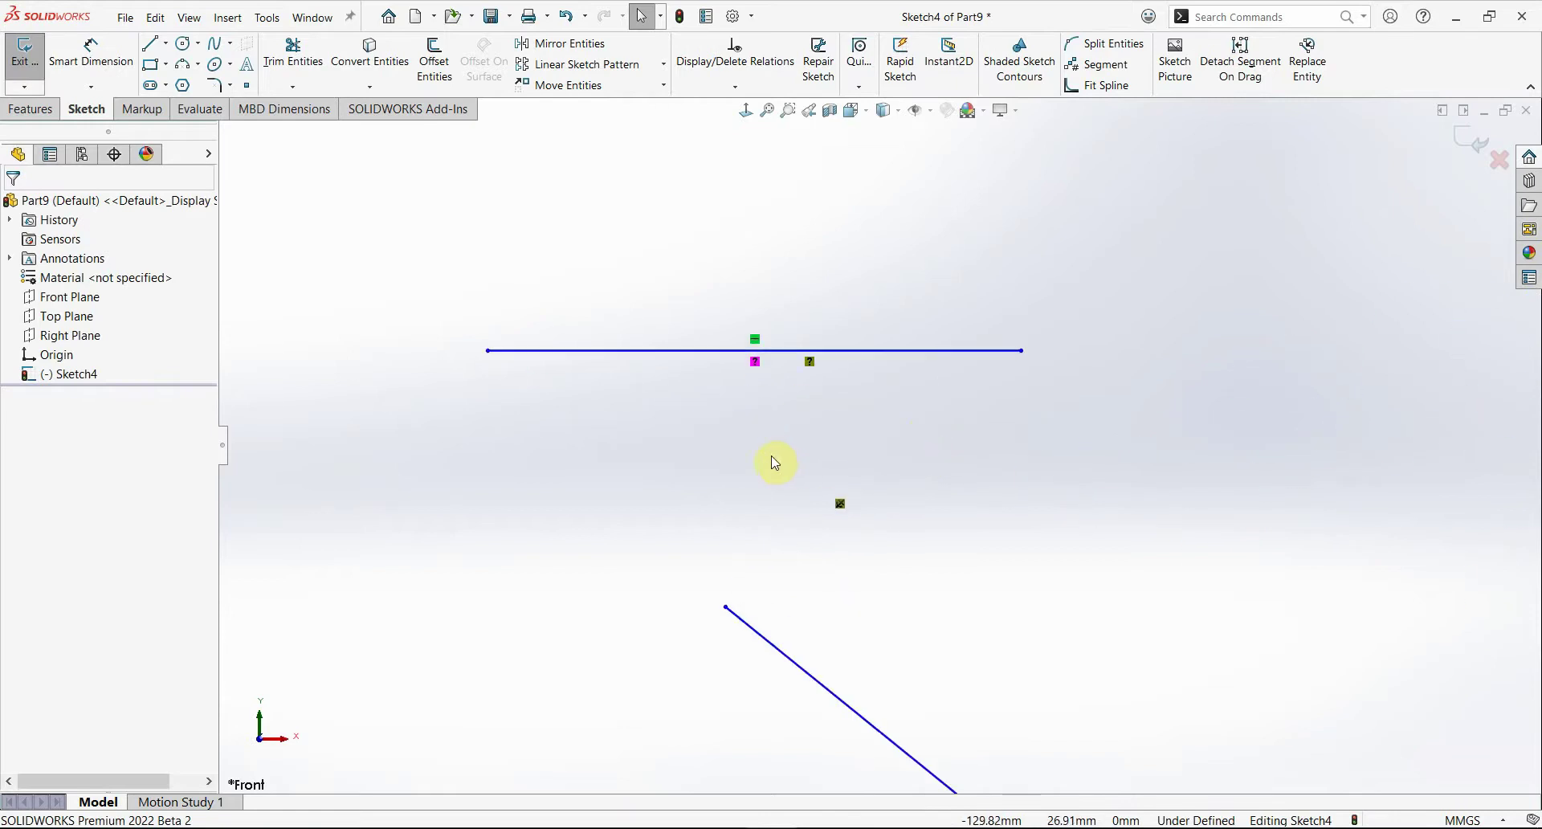
scroll(774, 462, "up", 2)
left_click(727, 391)
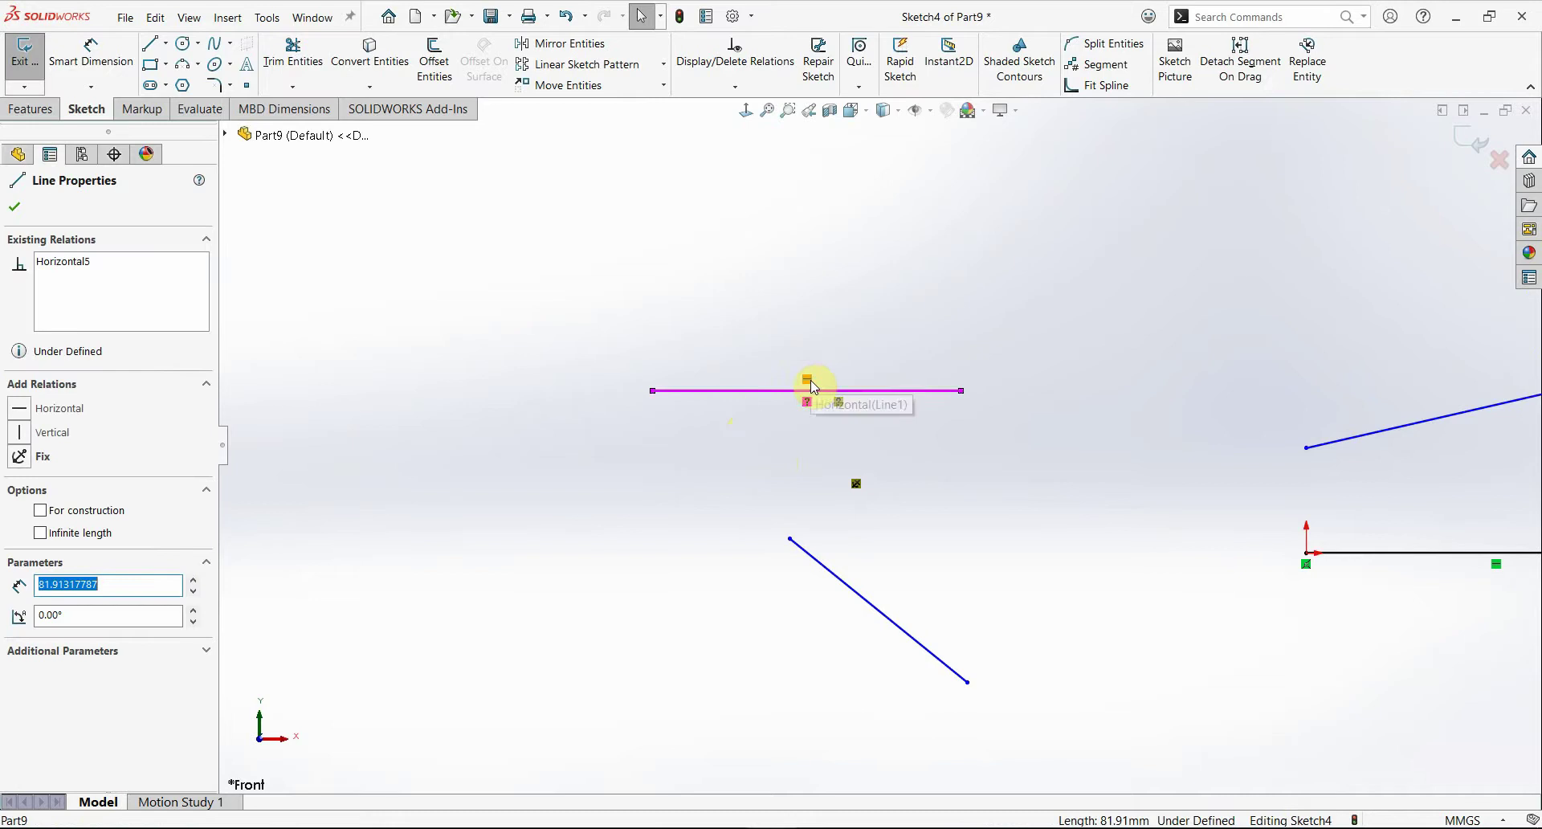
Step: With both lines selected, try Horizontal and Vertical relations, then undo them
left_click(819, 565, "ctrl")
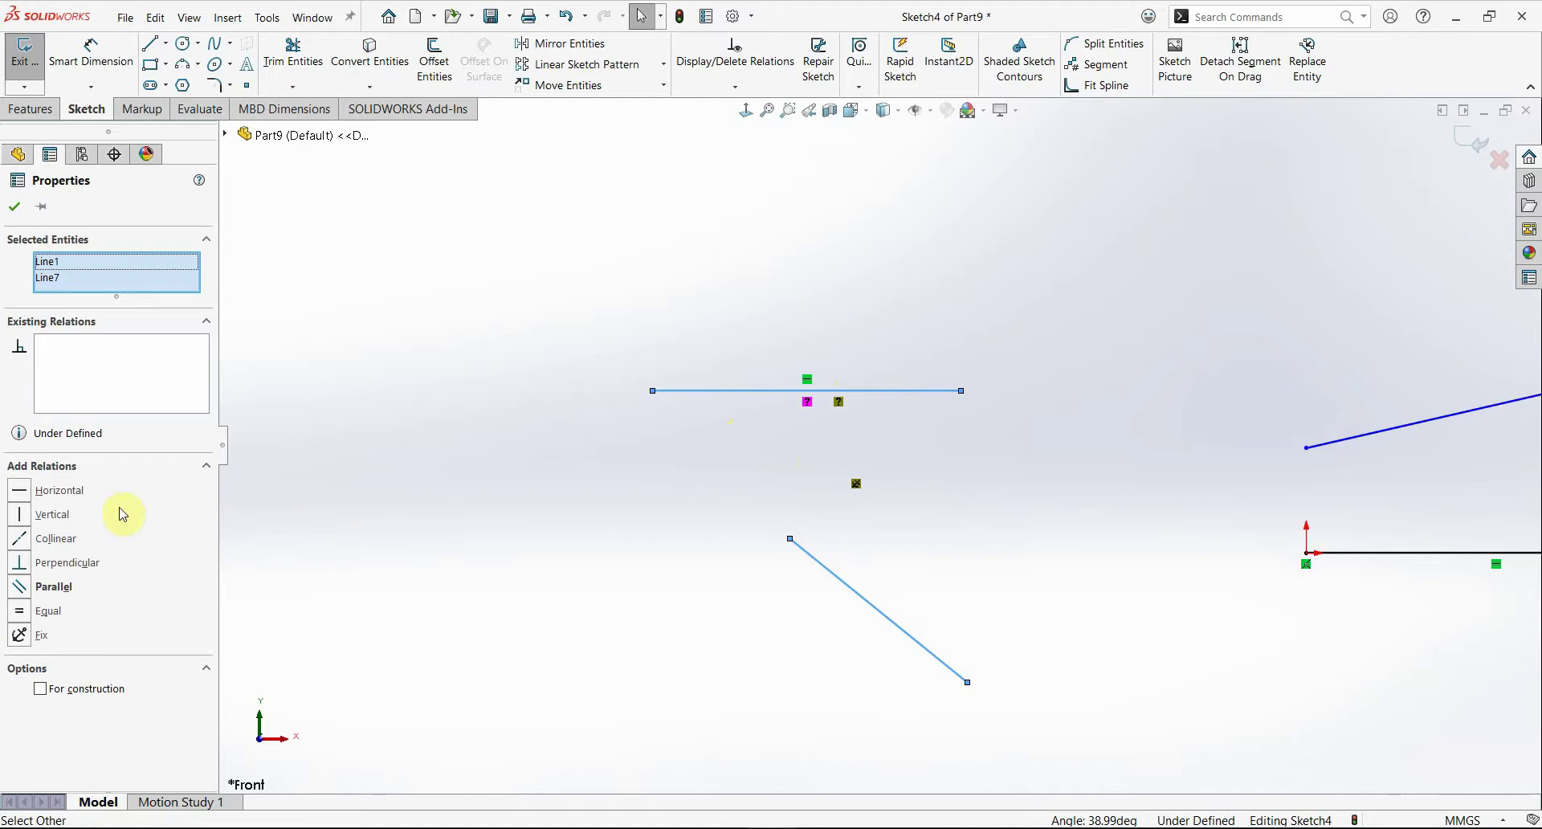
left_click(22, 497)
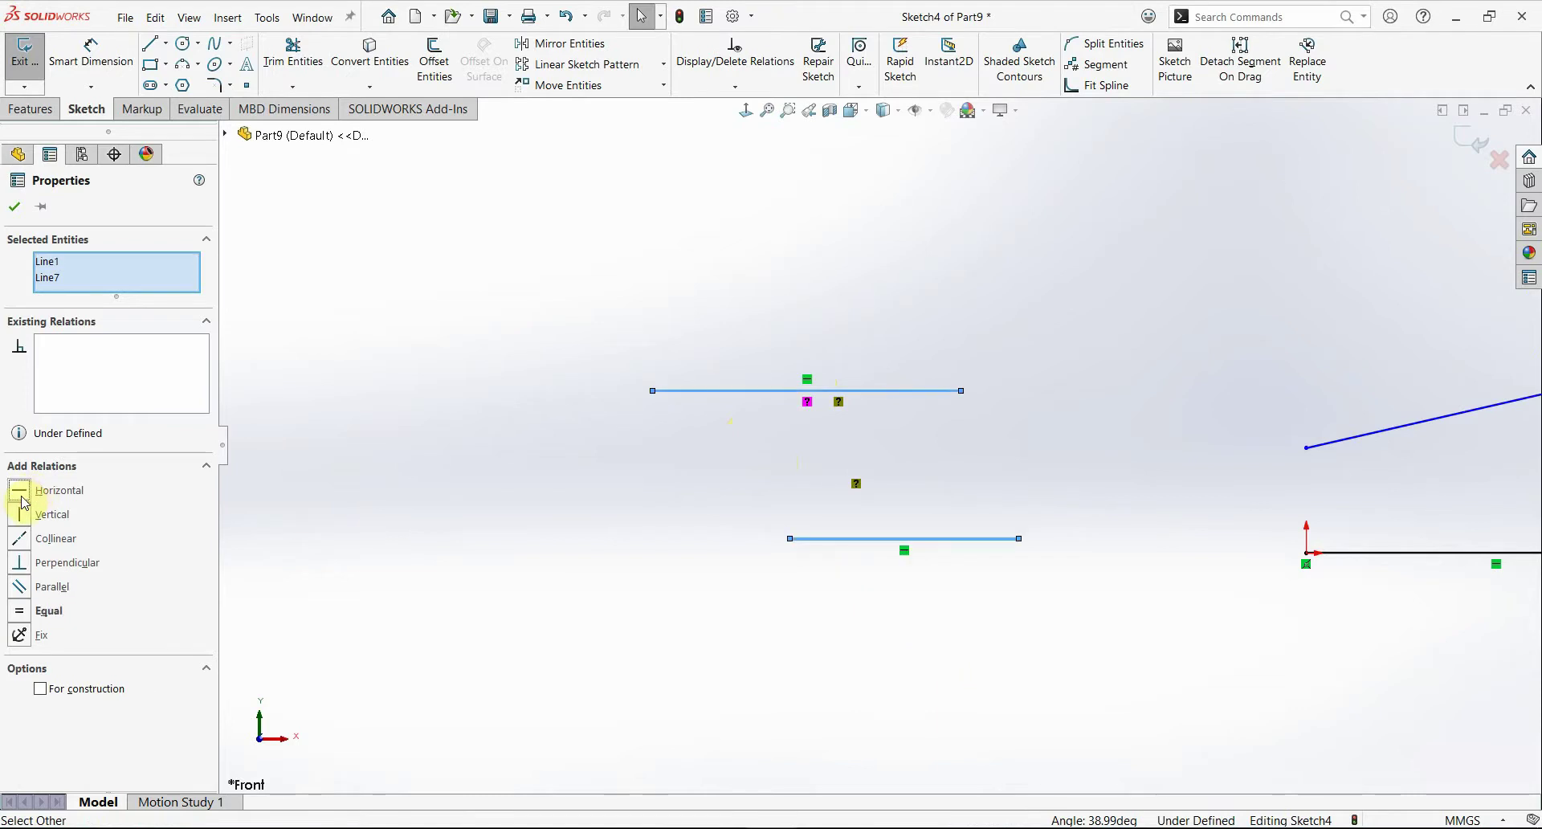
key("ctrl+z")
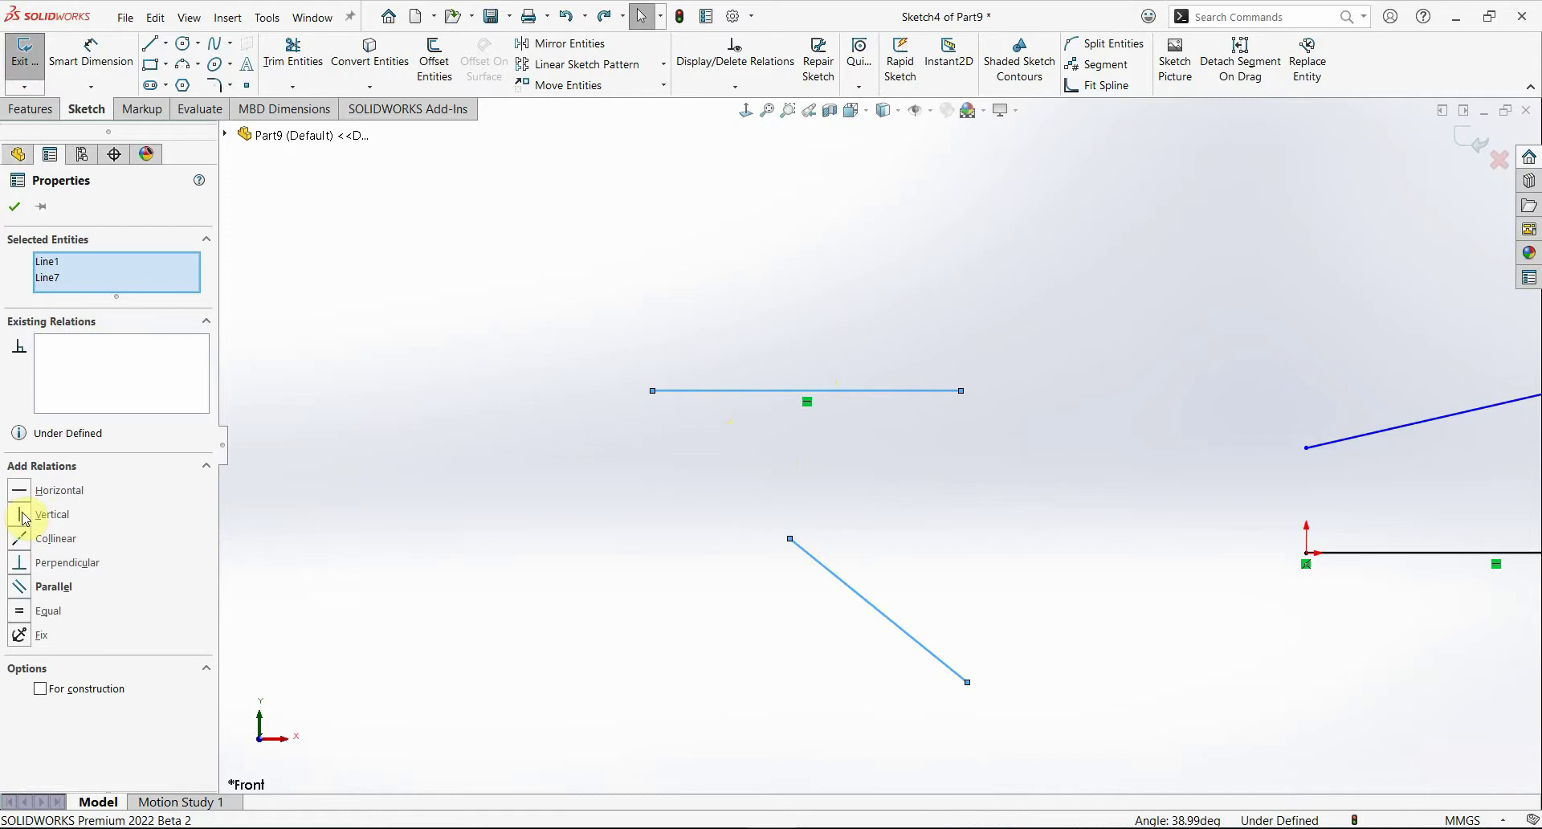
left_click(22, 514)
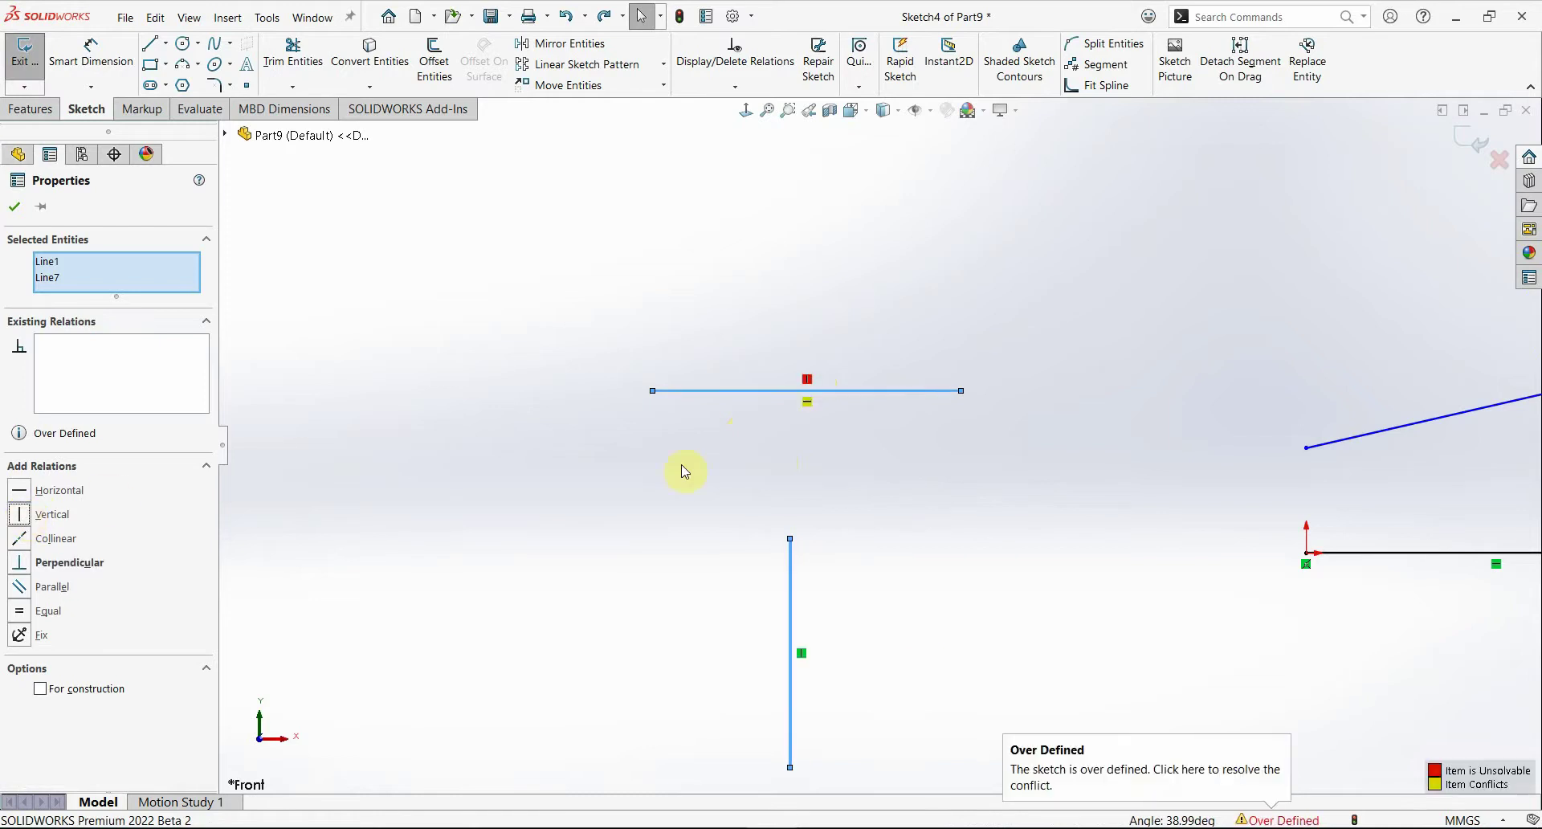
left_click(807, 401)
key("Delete")
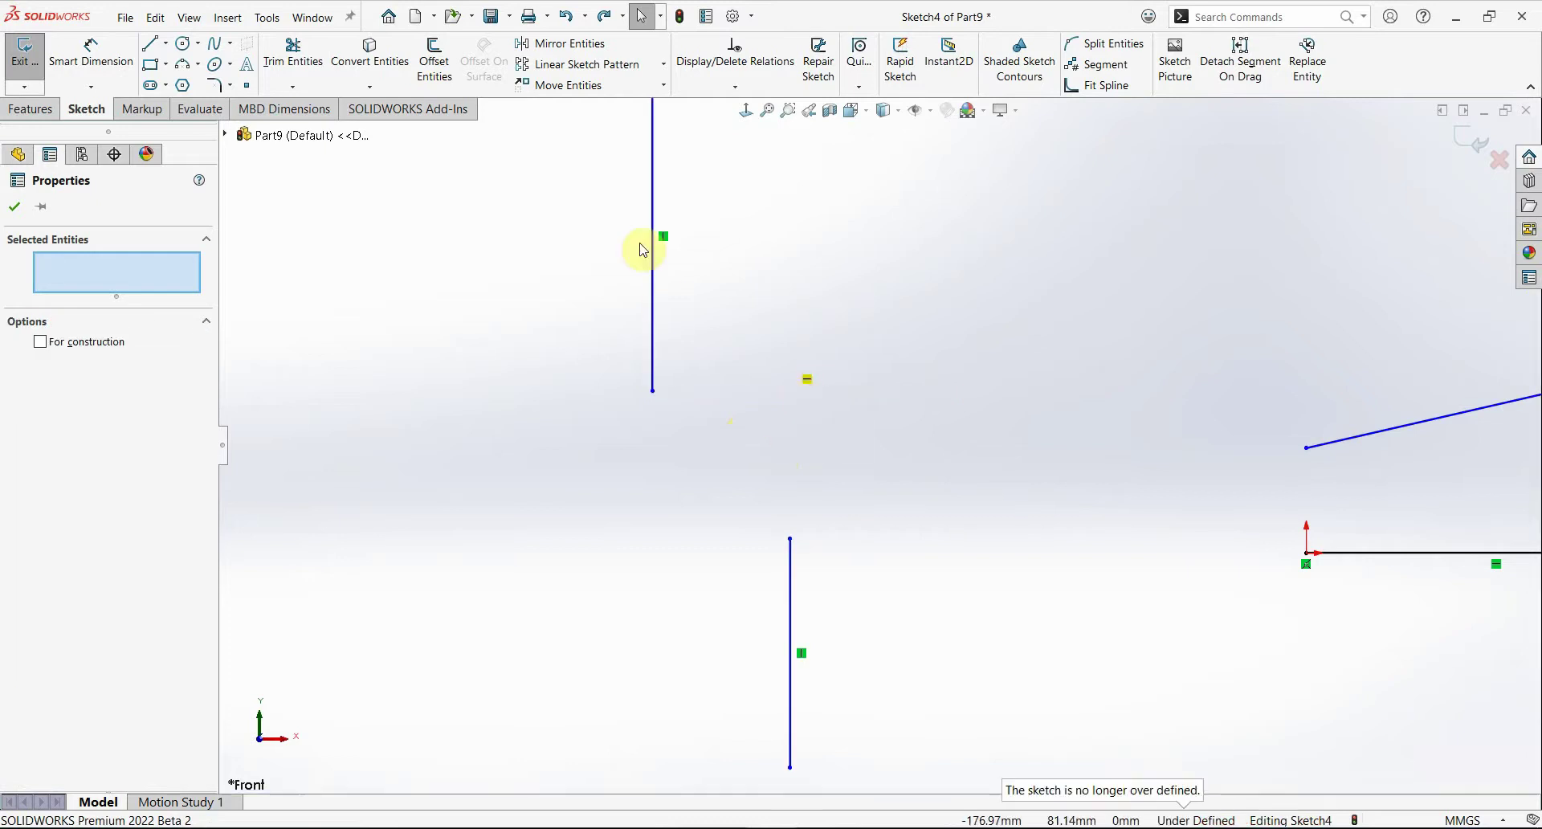
scroll(766, 450, "up", 3)
key("ctrl+z")
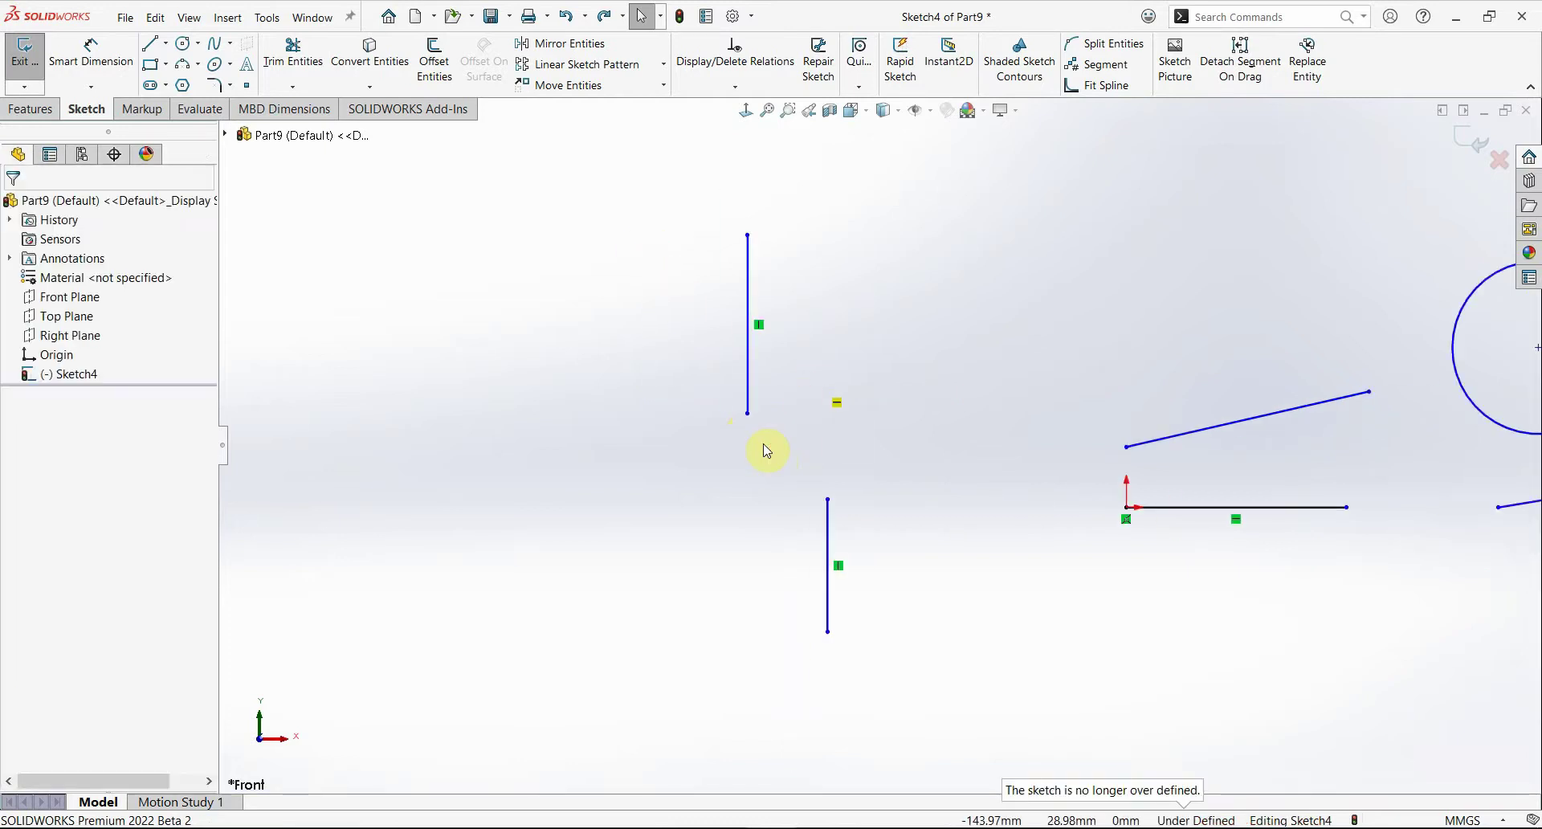
key("ctrl+z")
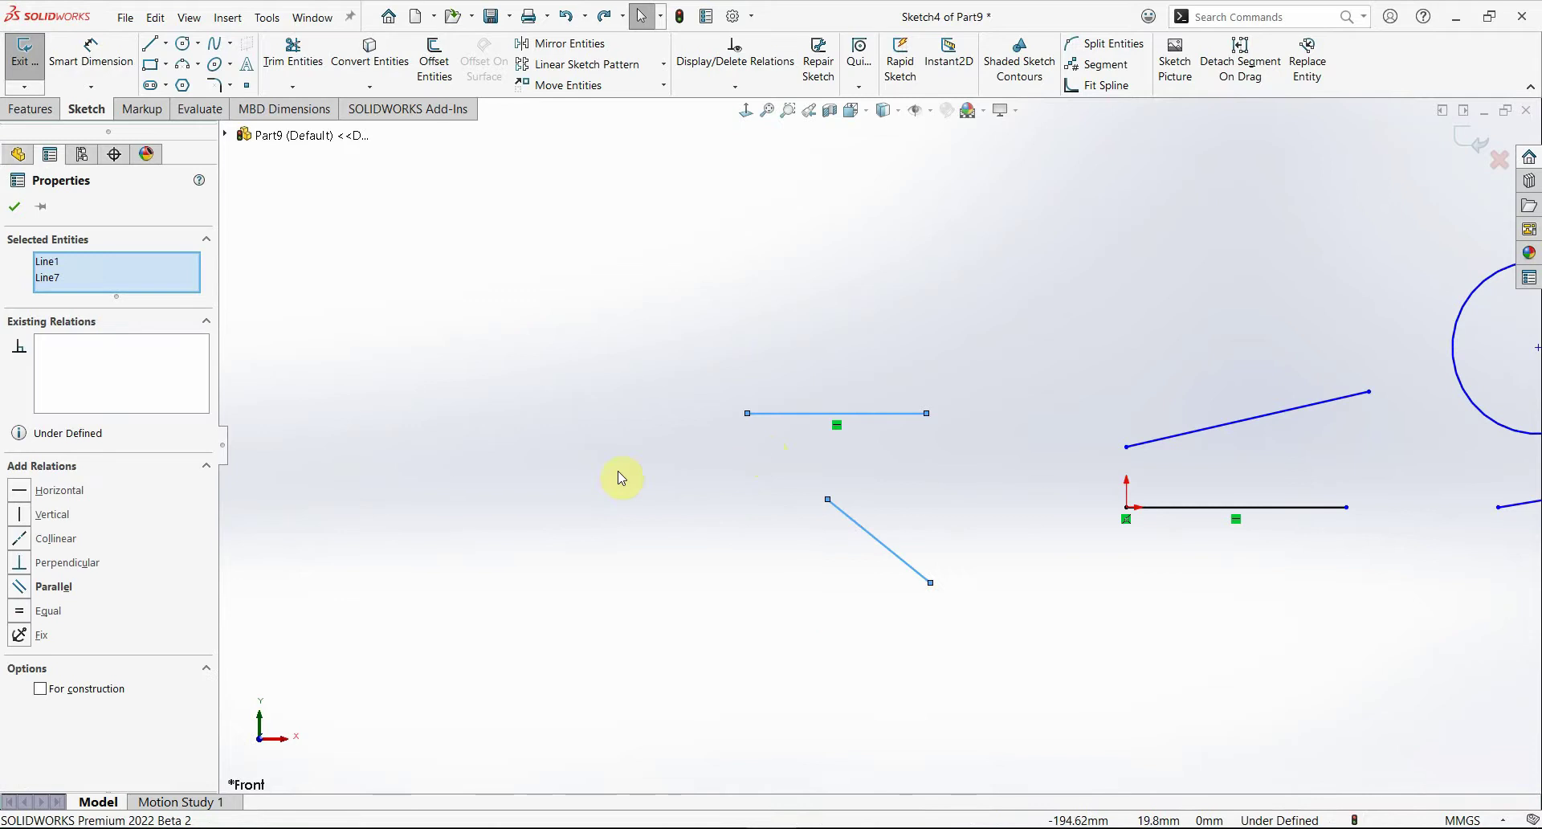
scroll(829, 475, "down", 2)
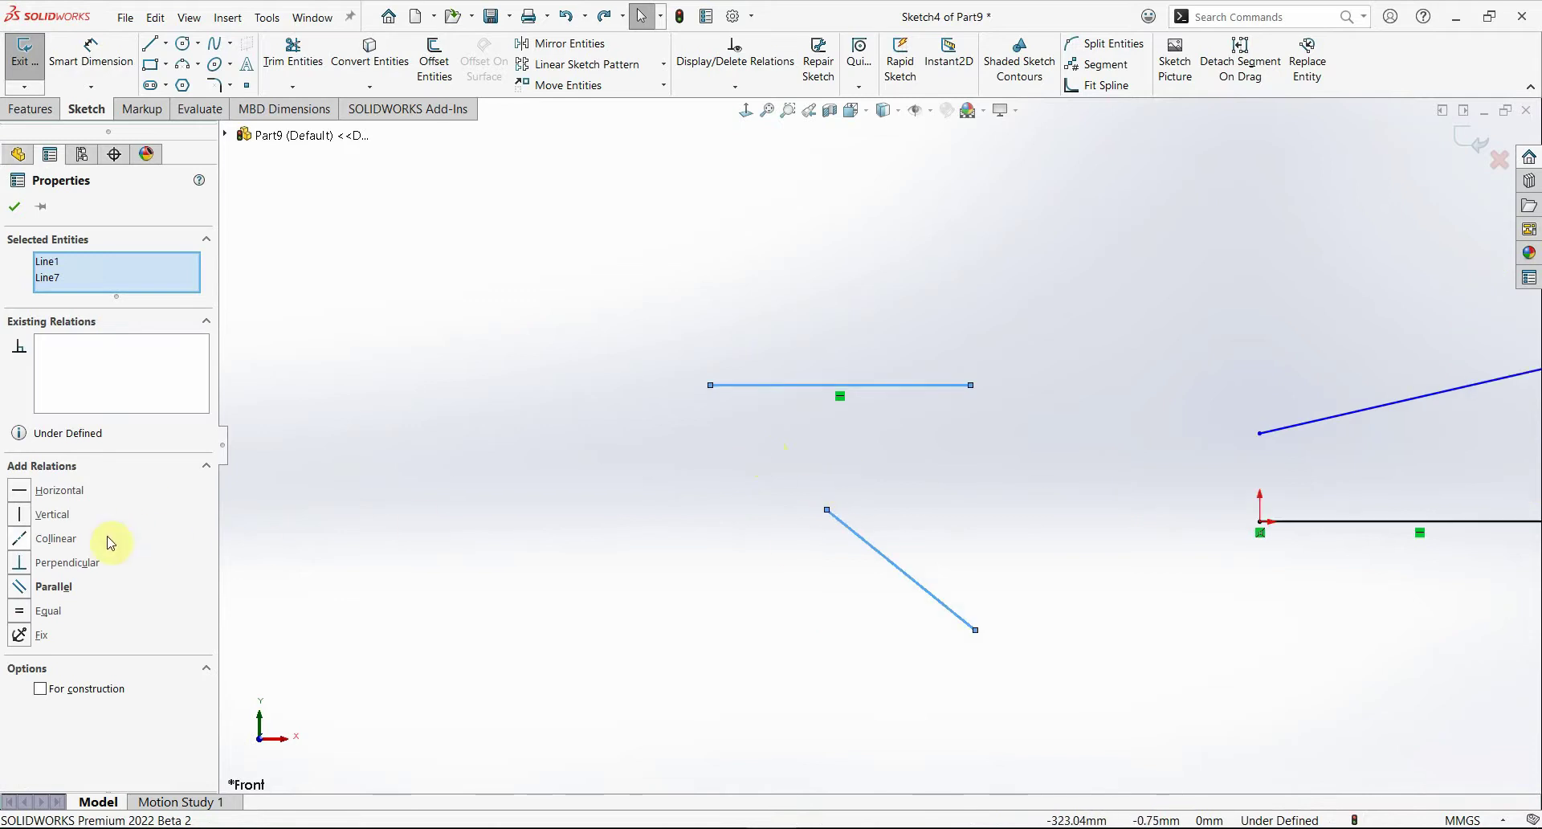
Step: Try Collinear, Perpendicular and Parallel relations between the two lines, undoing each
left_click(29, 546)
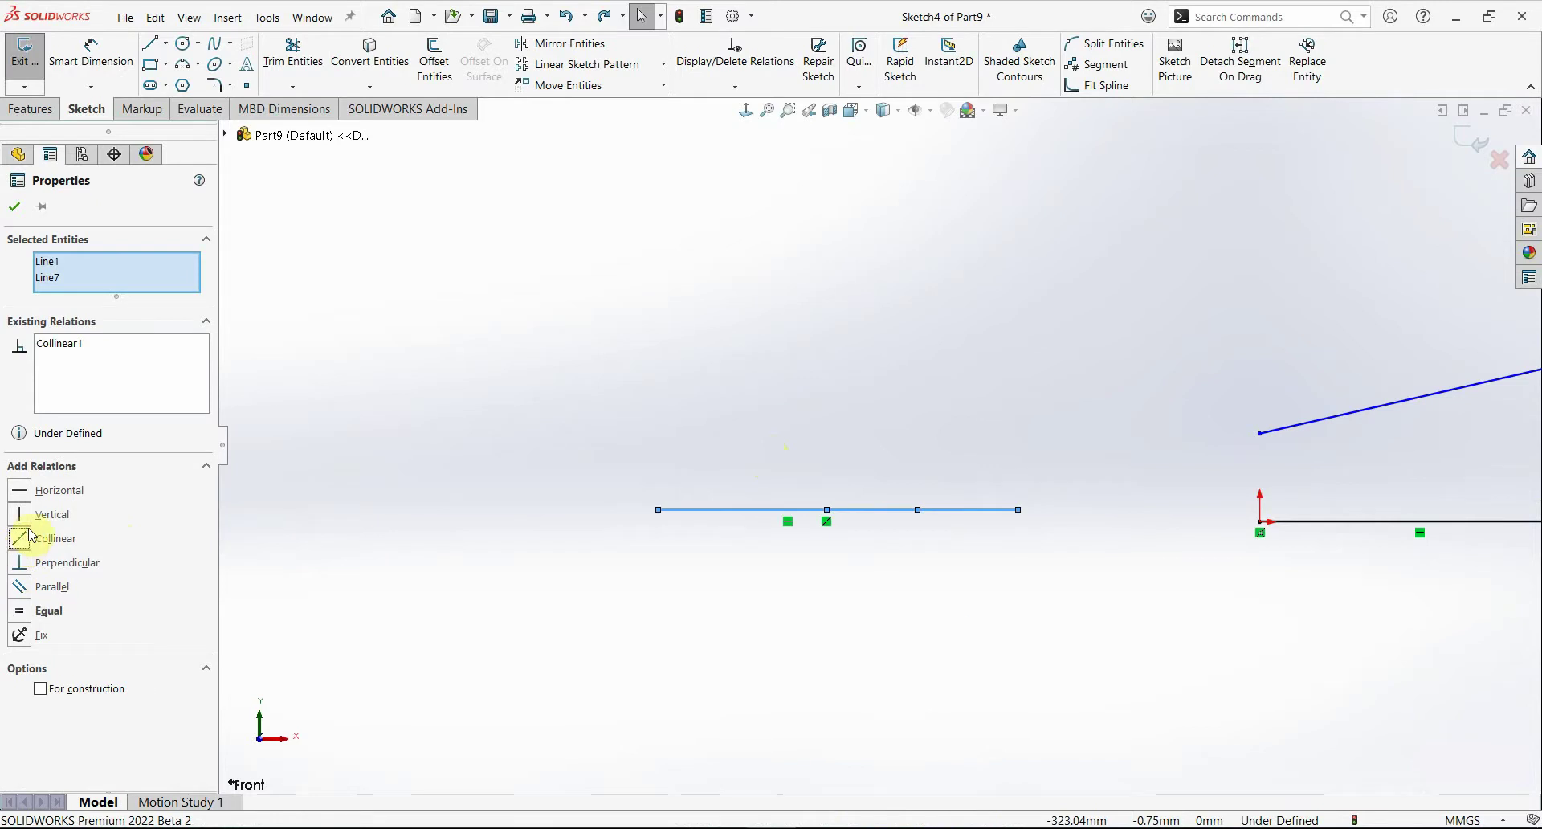
key("ctrl+z")
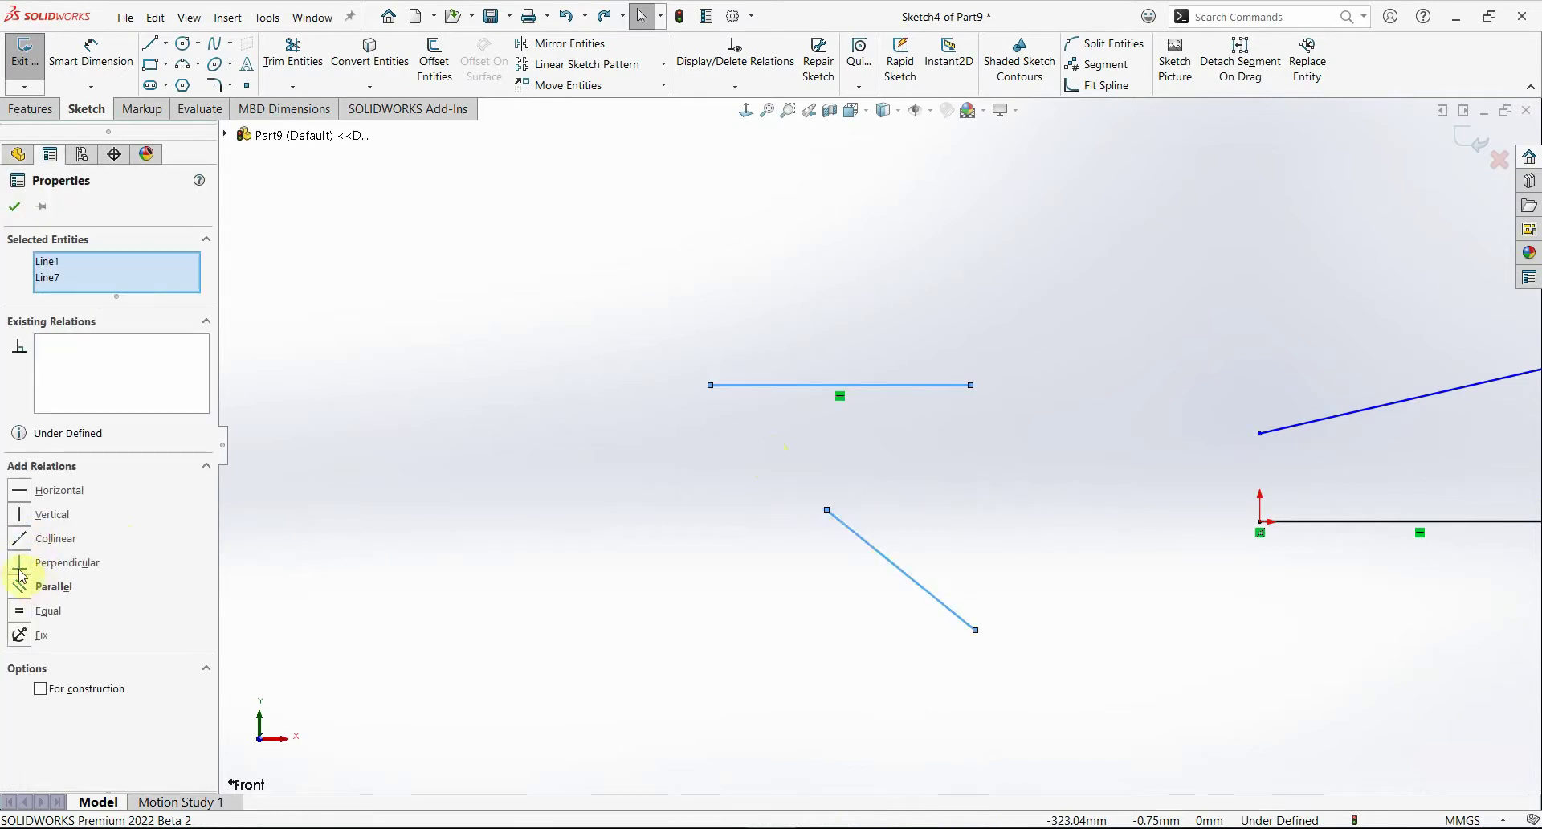
left_click(20, 562)
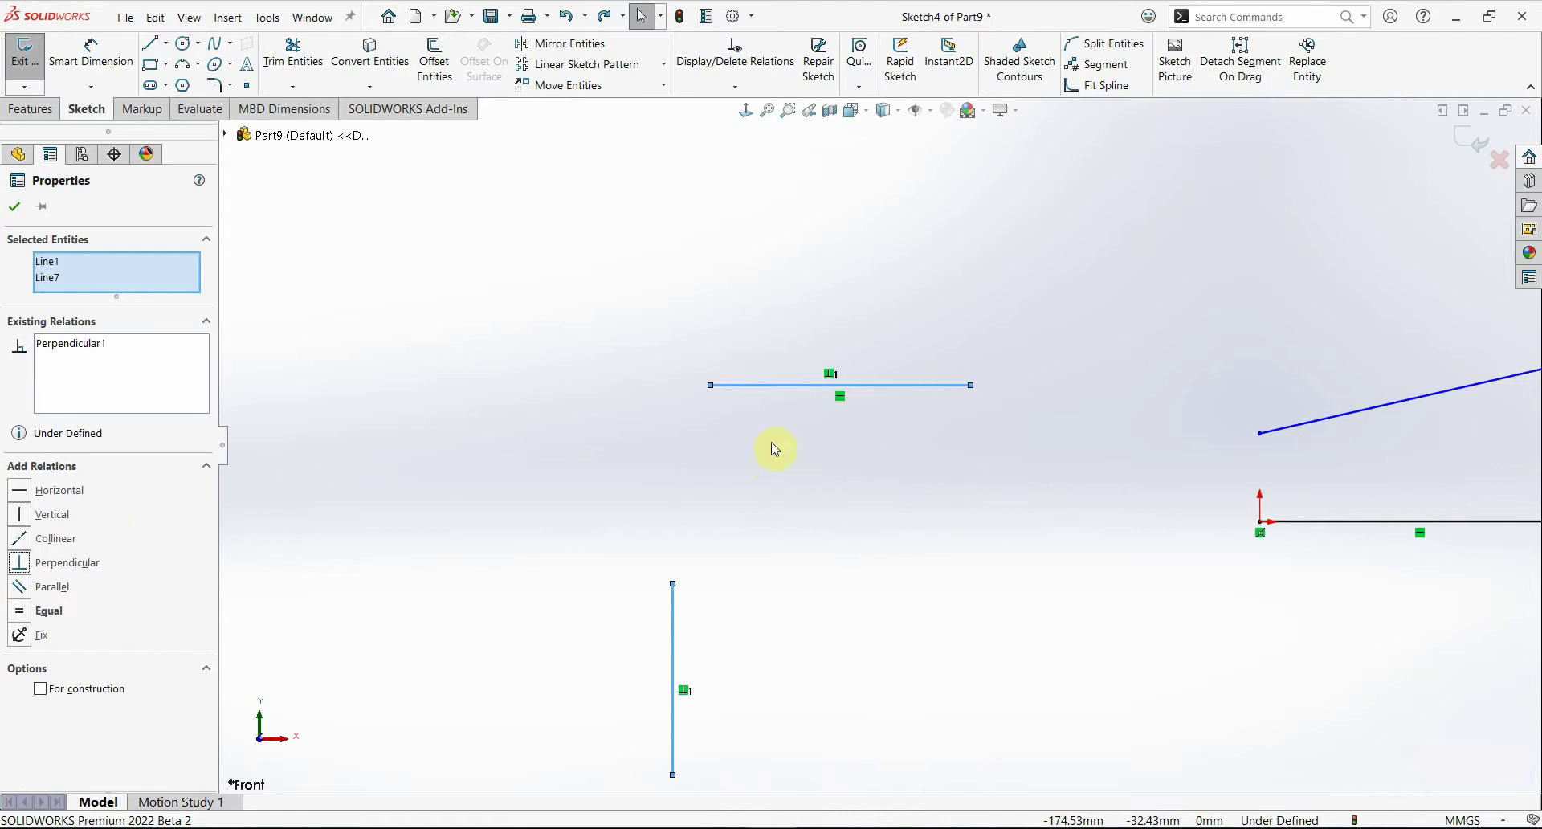
key("ctrl+z")
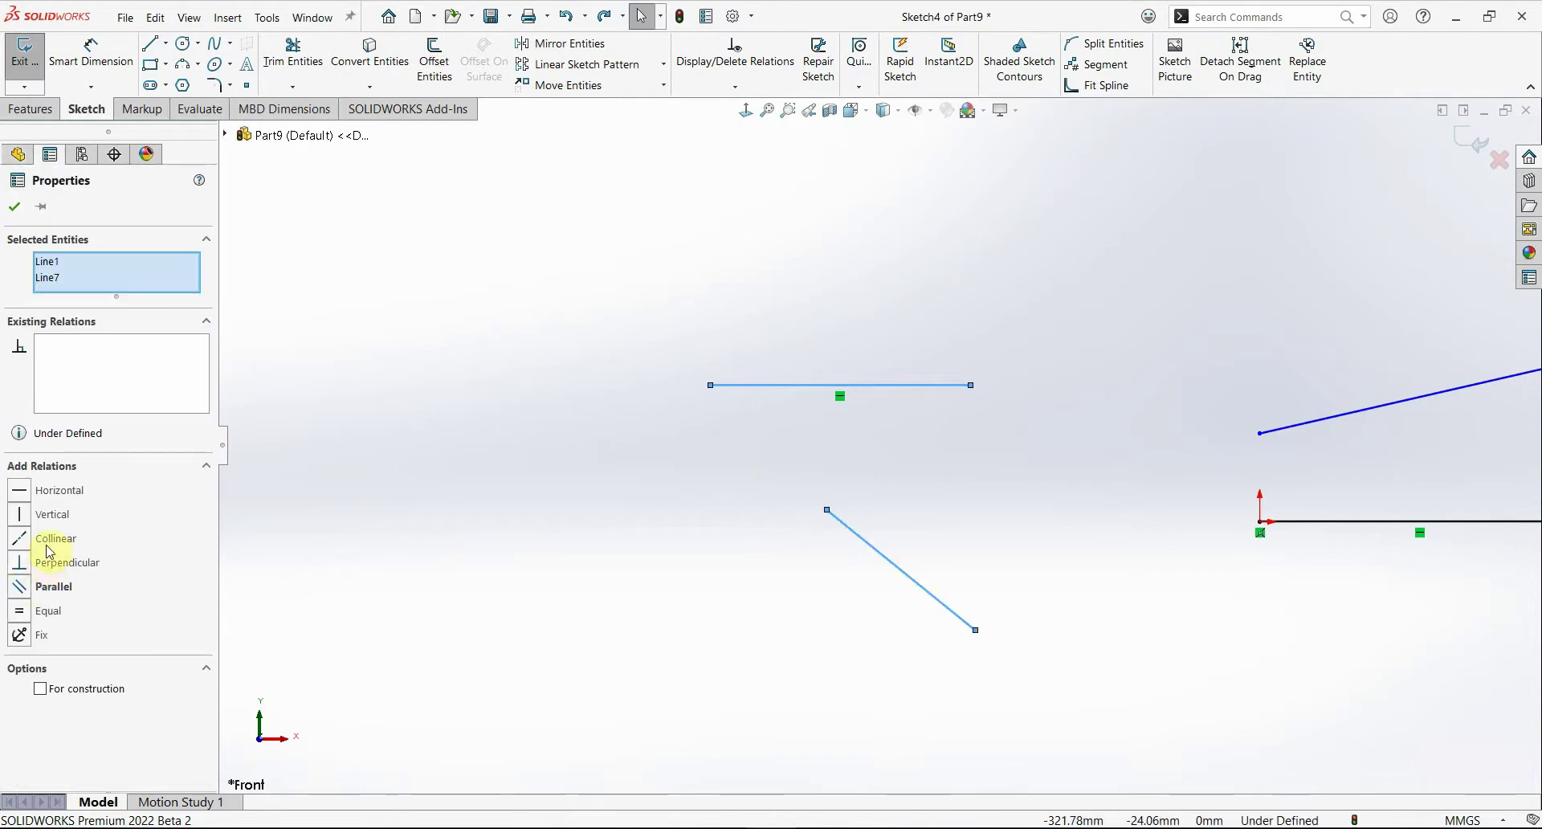
left_click(21, 587)
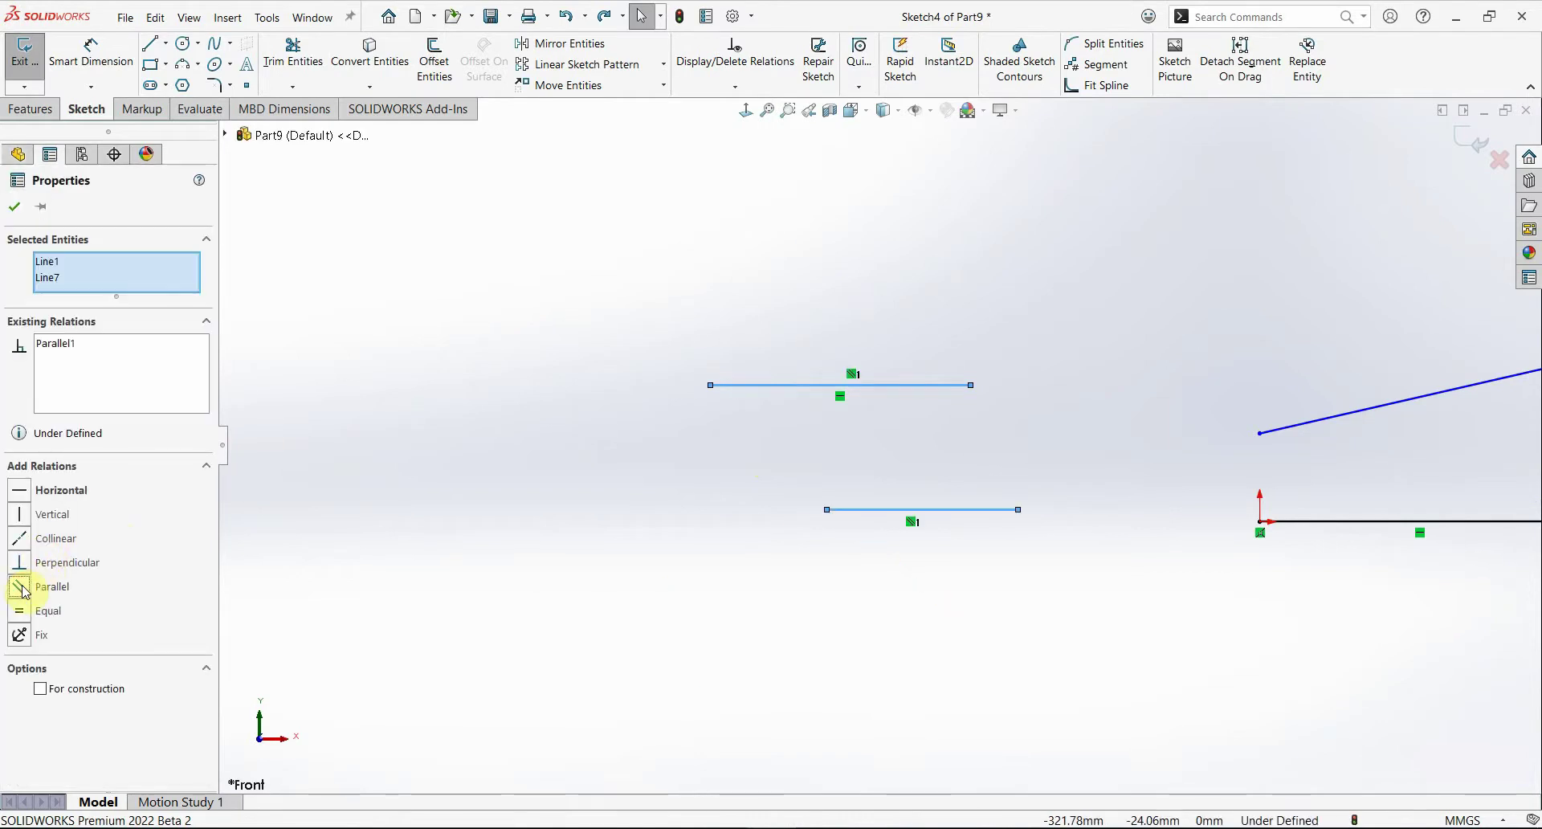
key("ctrl+z")
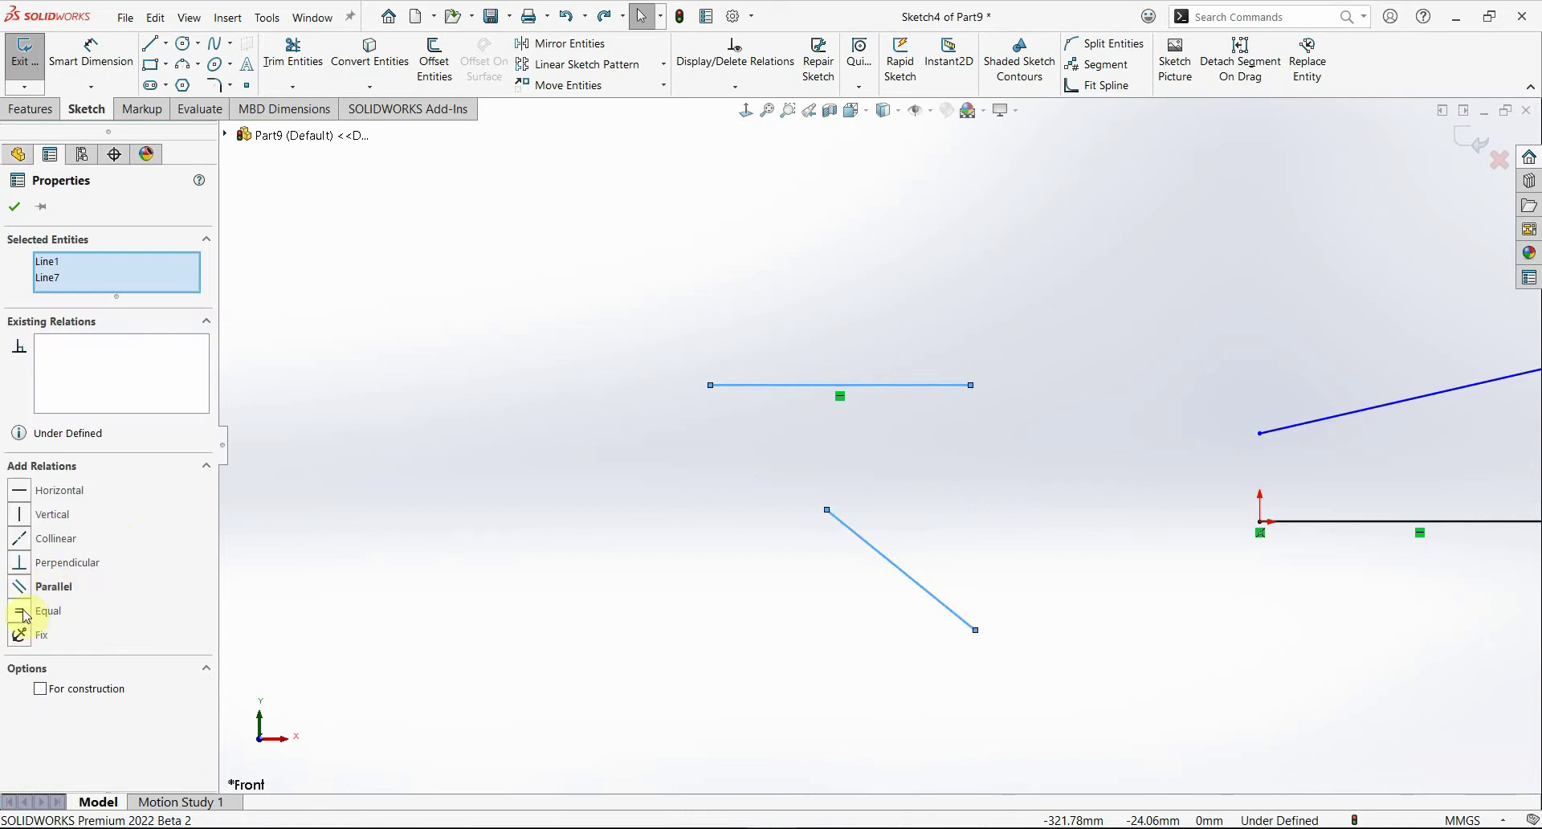
Step: Dimension the top horizontal line to 80 mm
left_click(956, 475)
right_click_drag(976, 526, 992, 434)
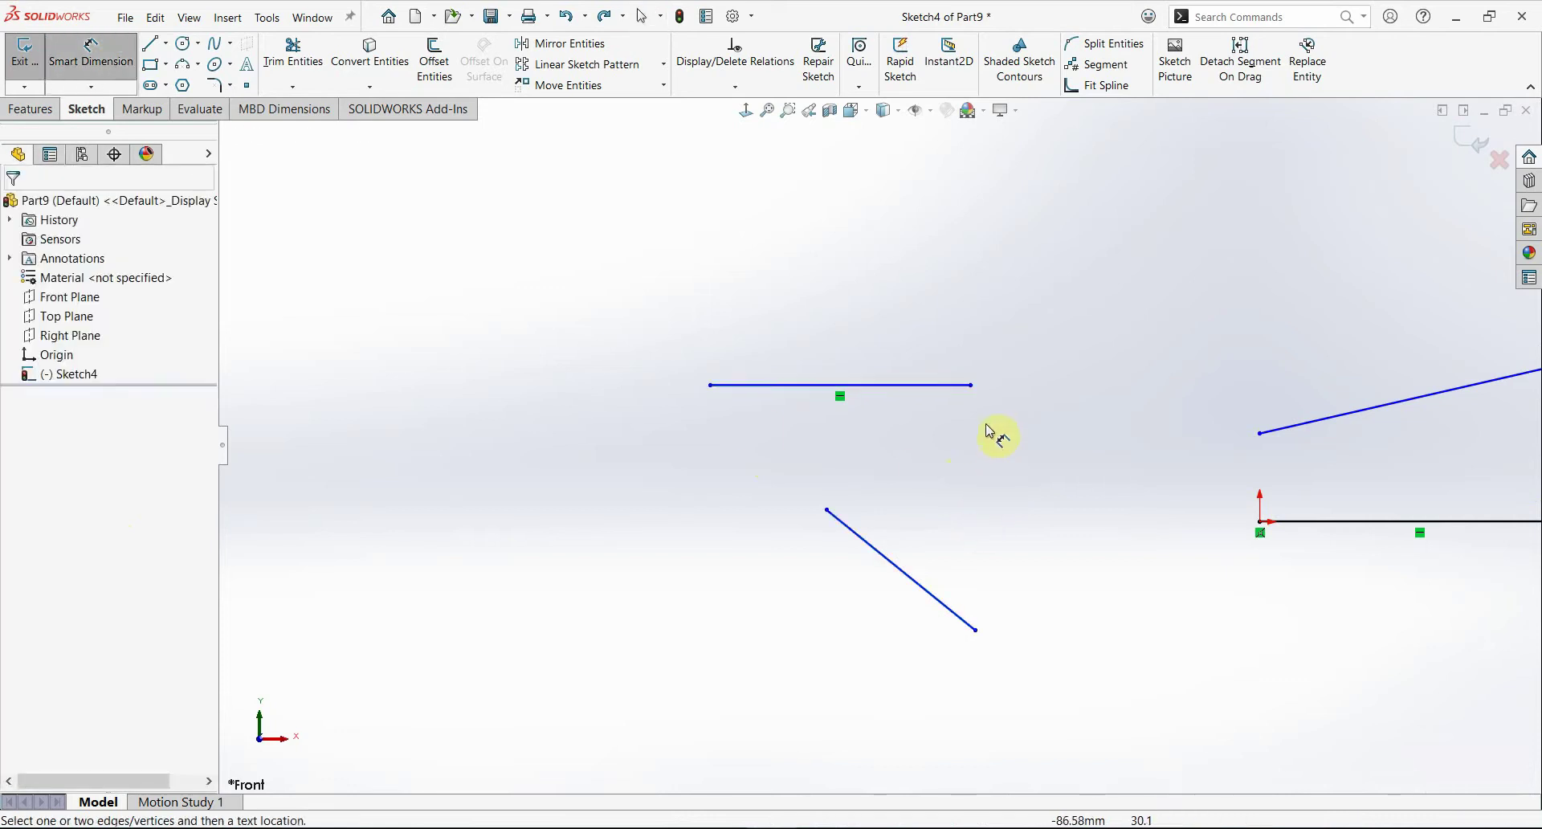
left_click(912, 387)
left_click(897, 351)
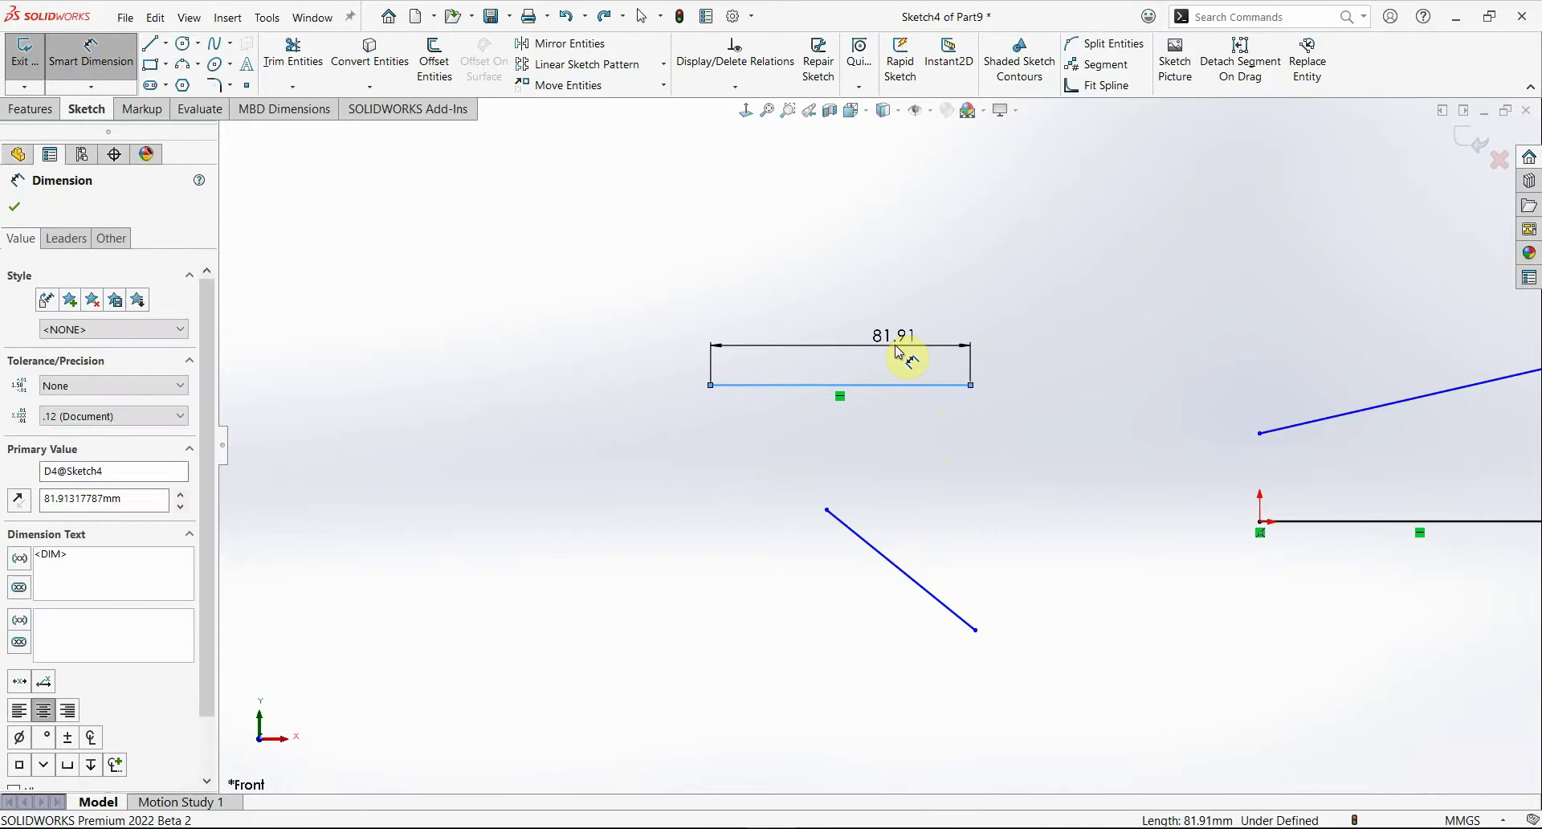
type("80")
key("Return")
key("Escape")
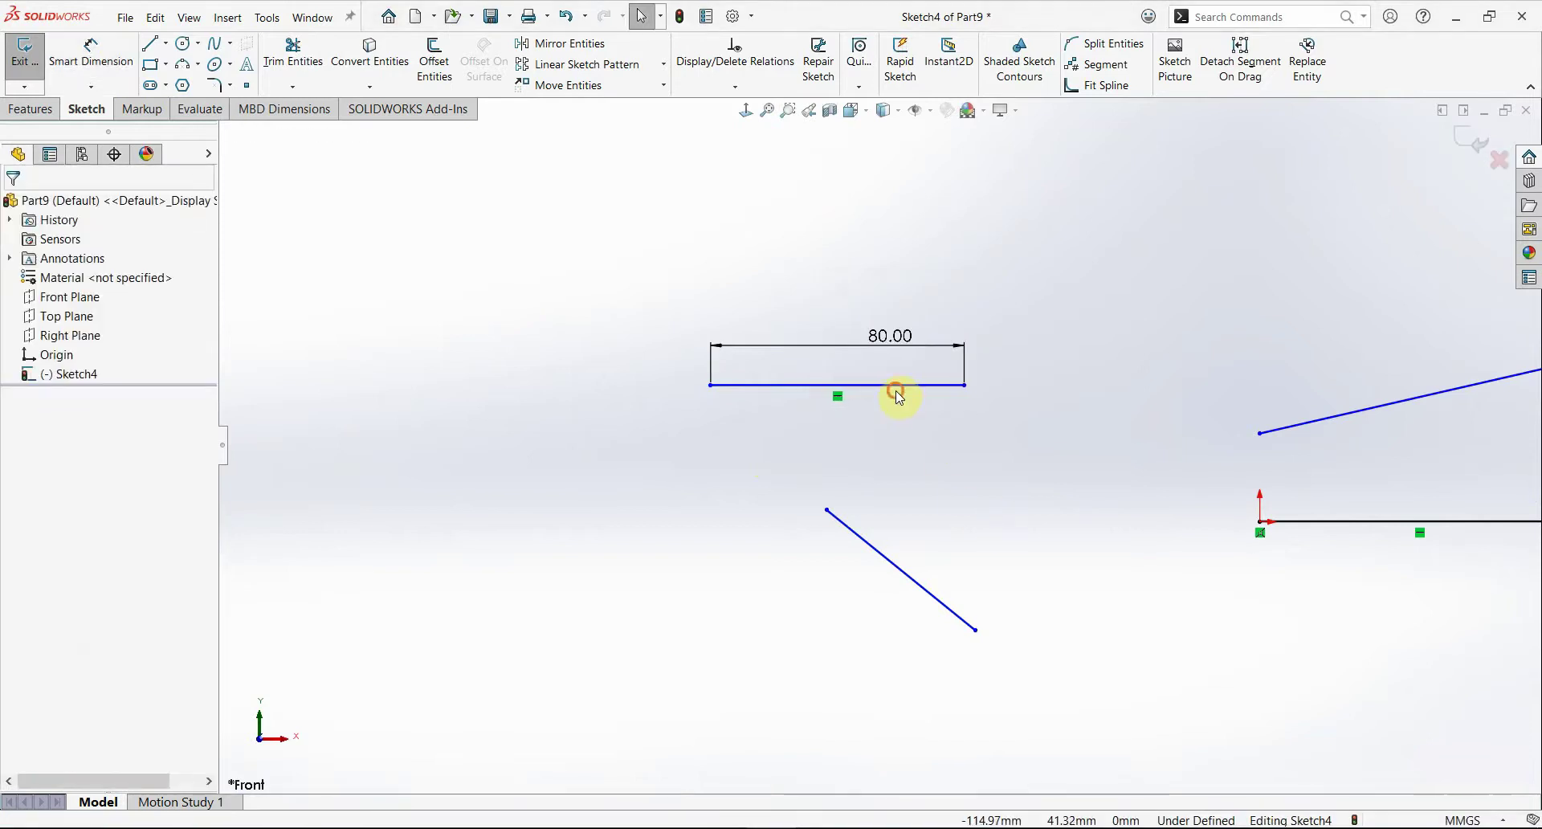
Step: Make the diagonal line equal in length to the 80 mm line
left_click(894, 387)
left_click(857, 534, "ctrl")
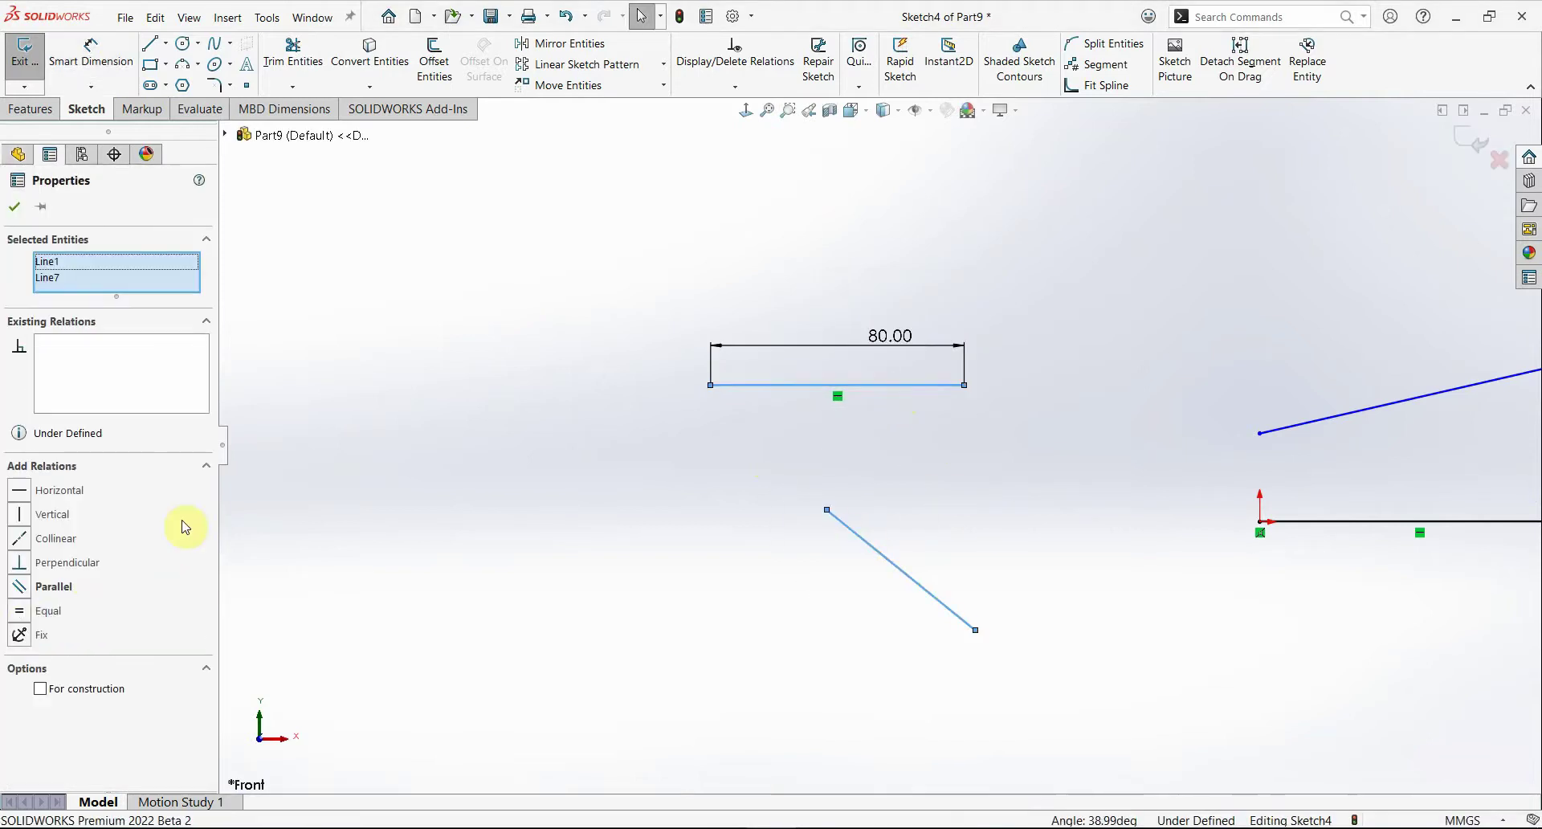
left_click(20, 612)
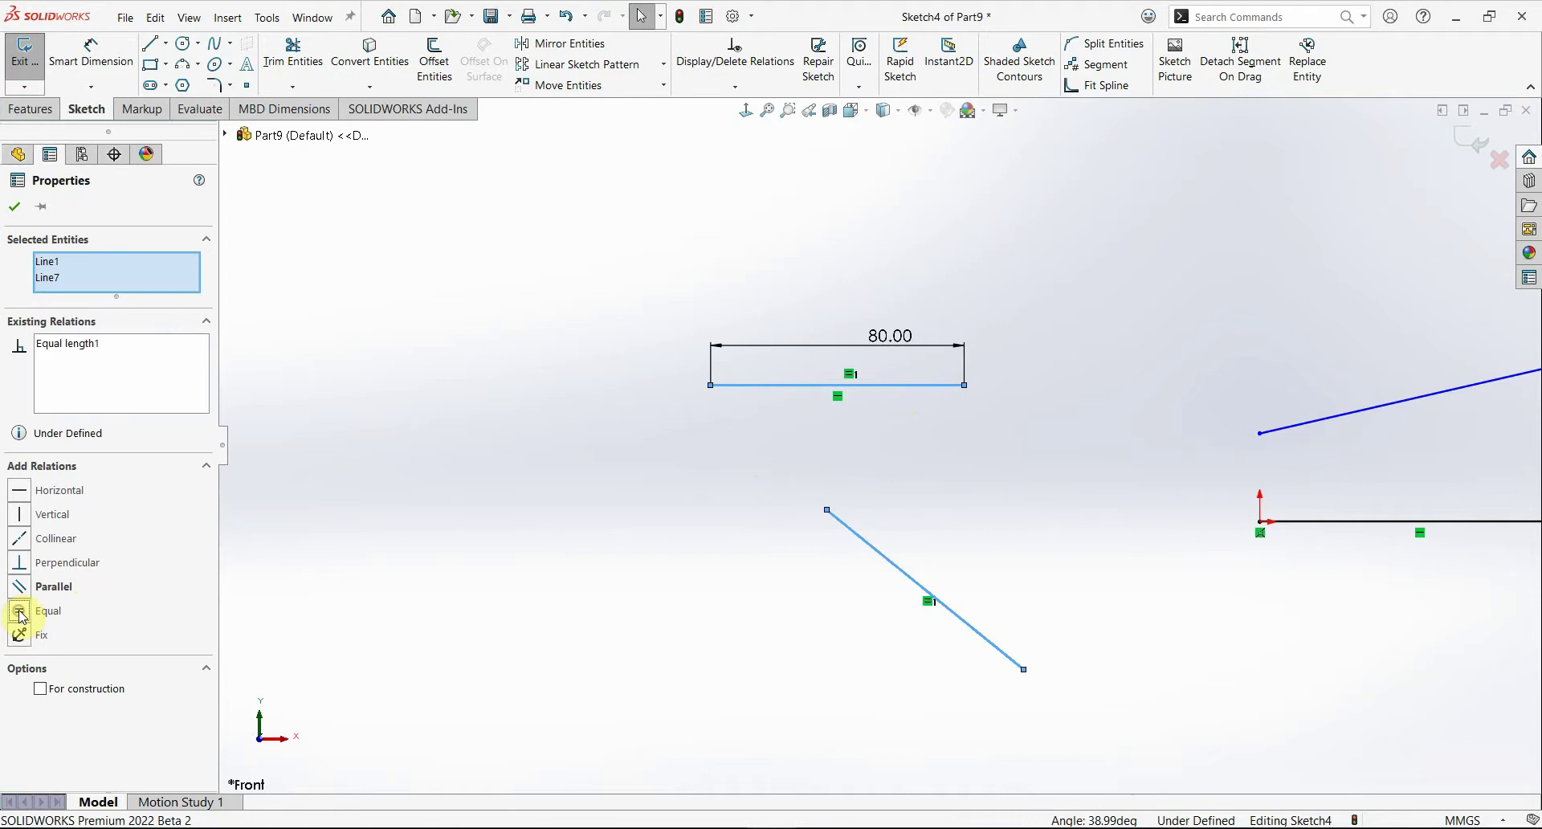
left_click(913, 494)
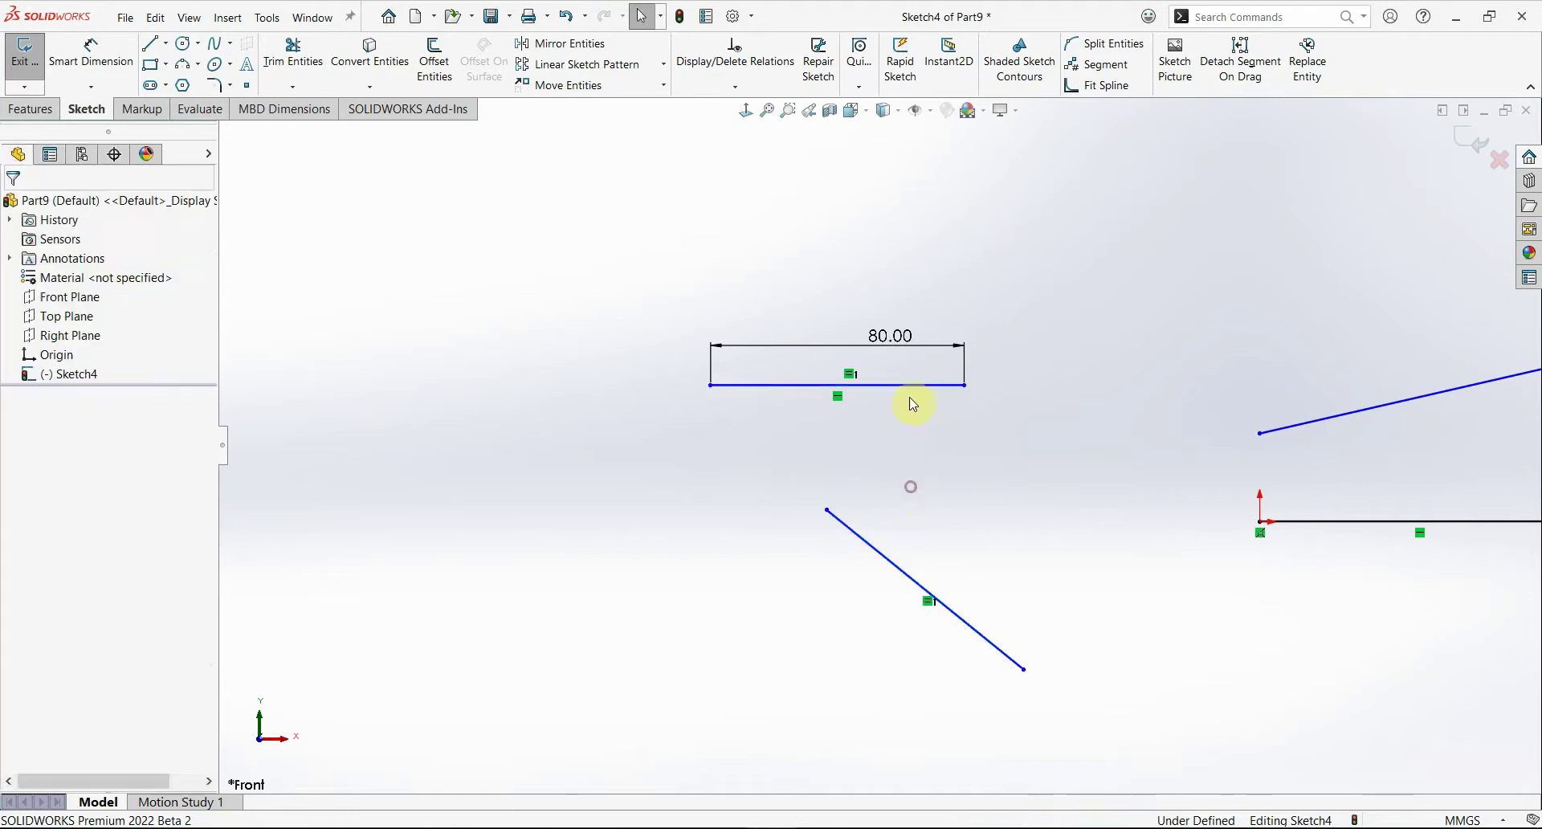
Step: Add a driven 80.00 reference dimension to the diagonal line
left_click(891, 562)
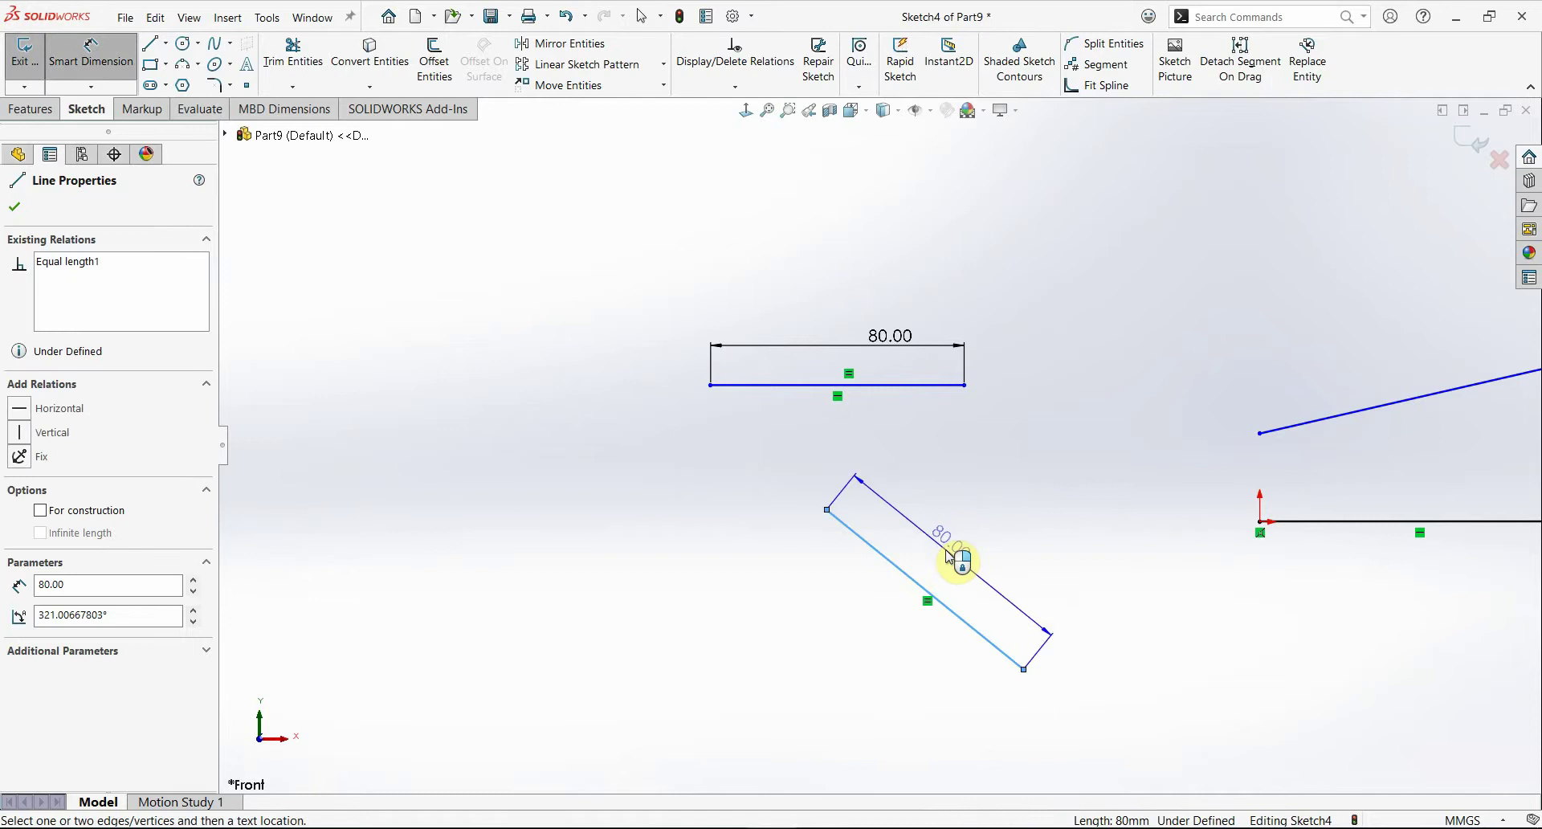
left_click(948, 556)
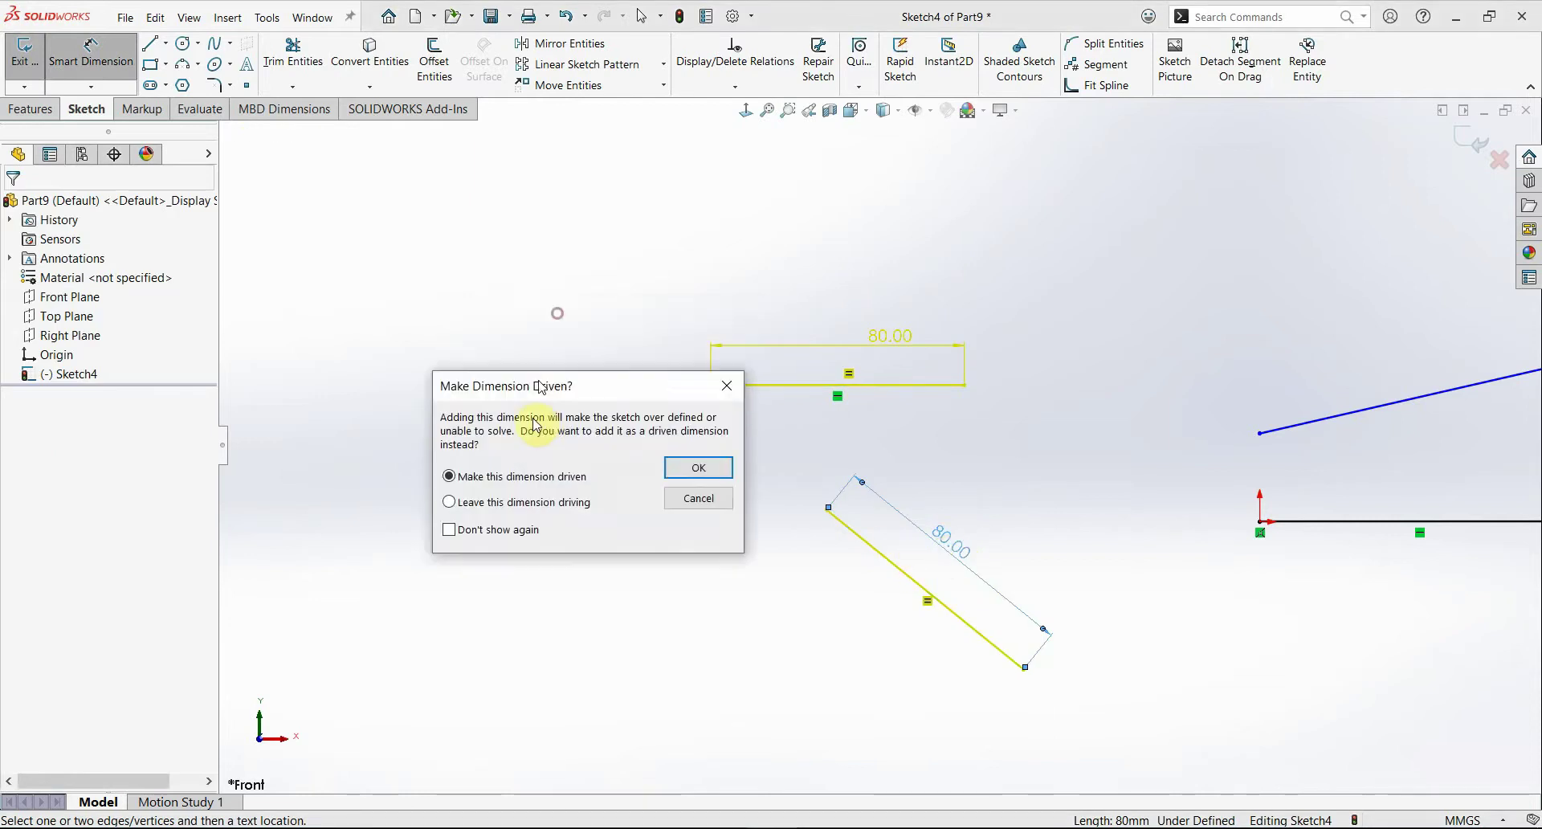
left_click_drag(539, 388, 536, 442)
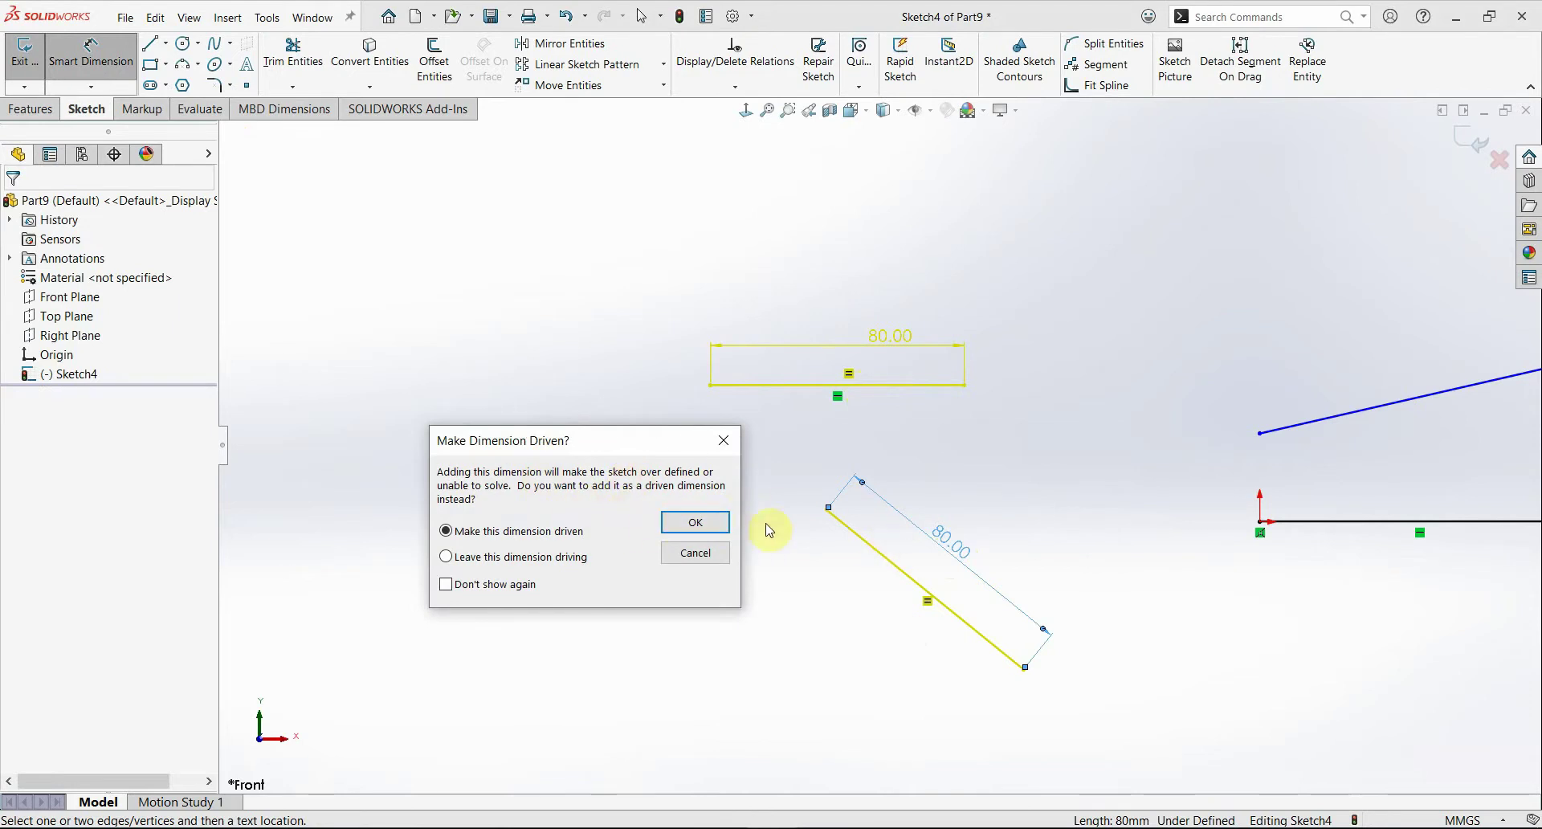
left_click(696, 523)
key("Escape")
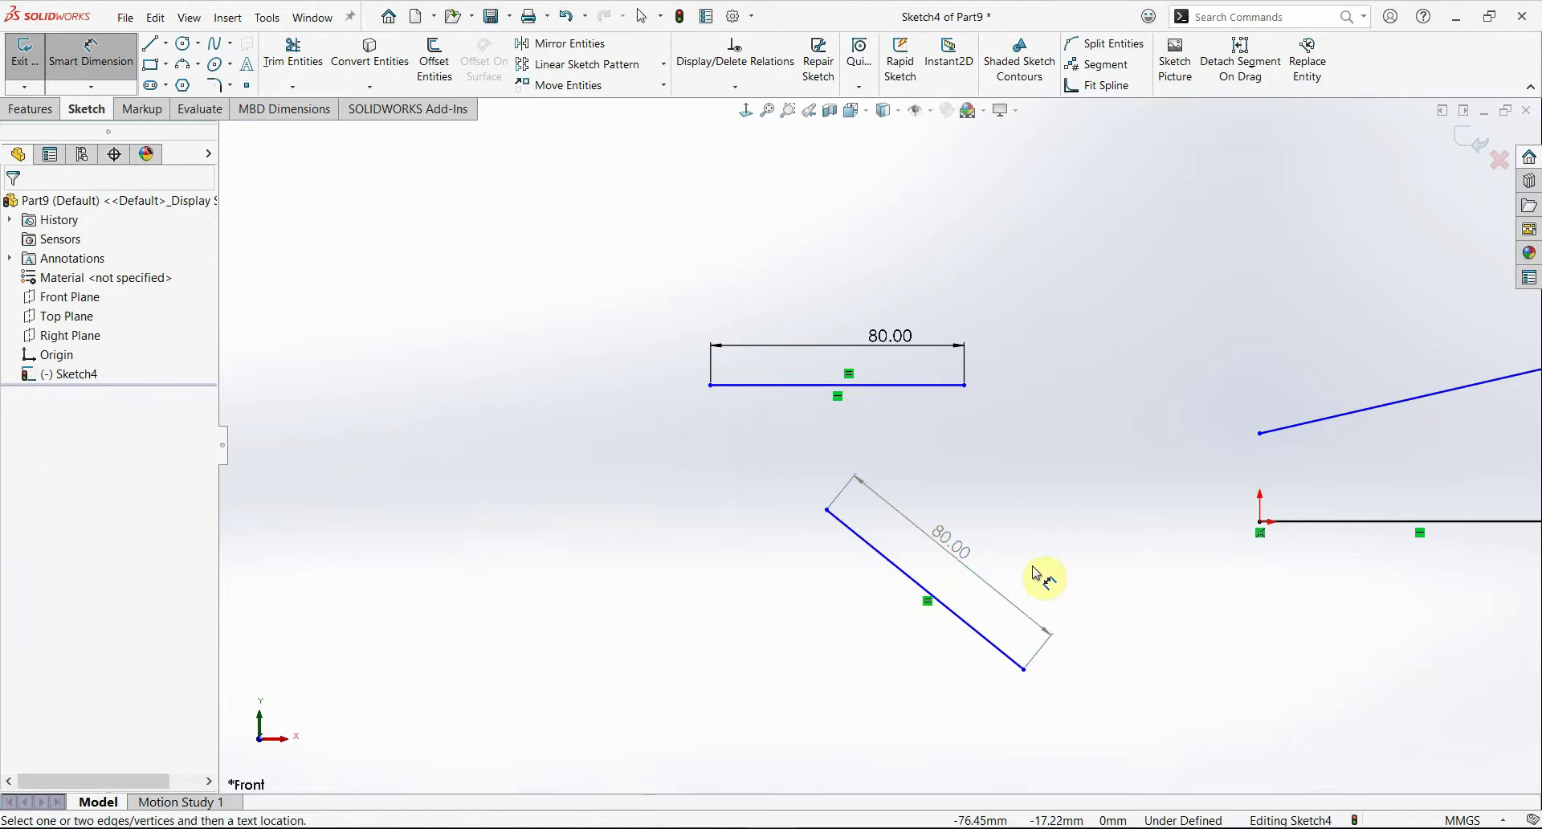
key("Escape")
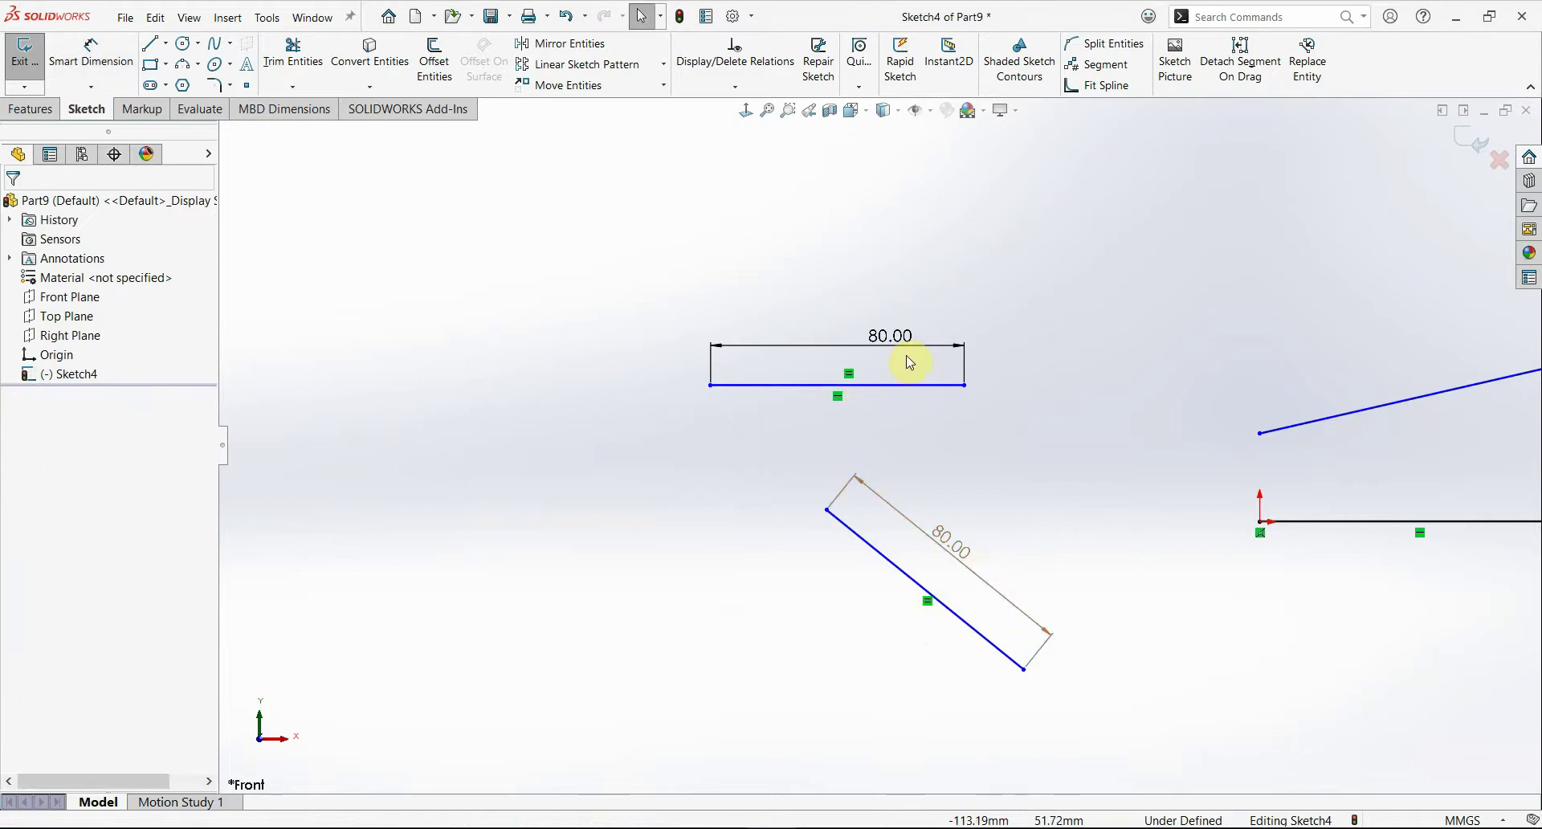
right_click(910, 362)
scroll(992, 508, "down", 3)
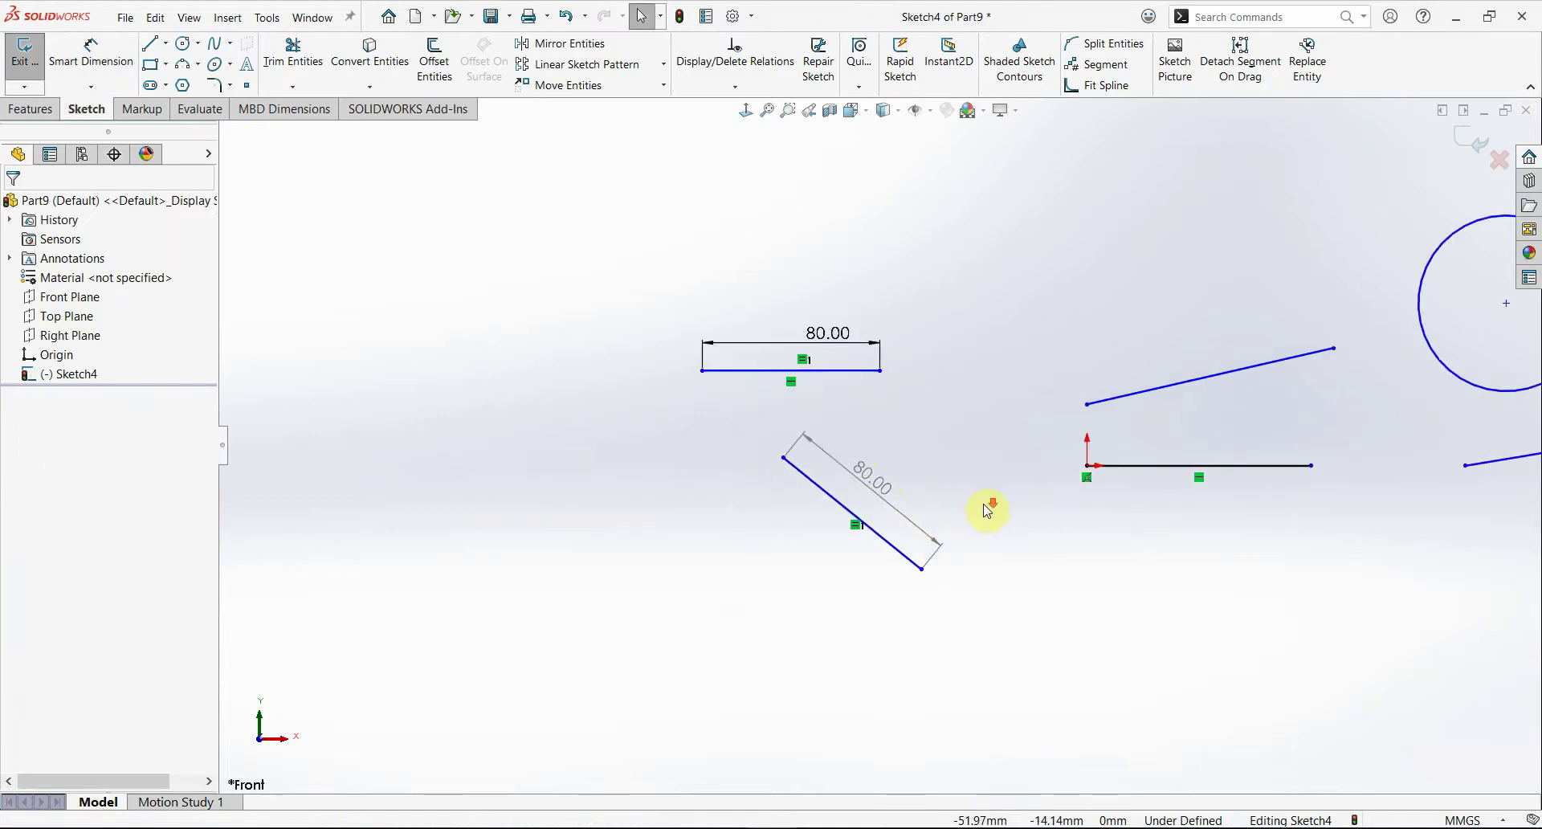
Step: Test Horizontal, Vertical, Coincident and Merge relations on the two endpoints, undoing each
scroll(853, 458, "down", 3)
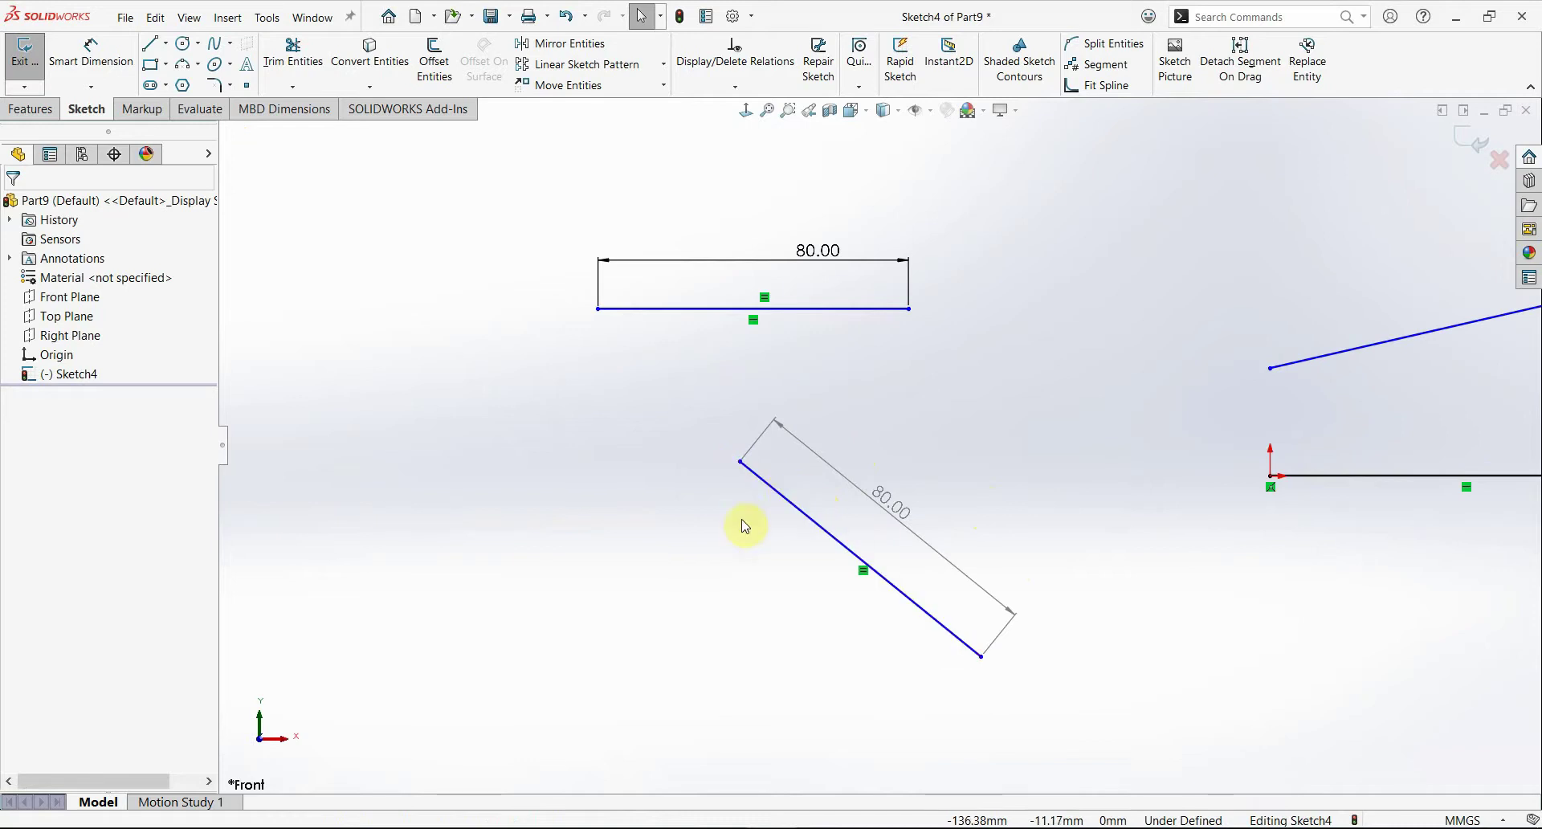
left_click(740, 462)
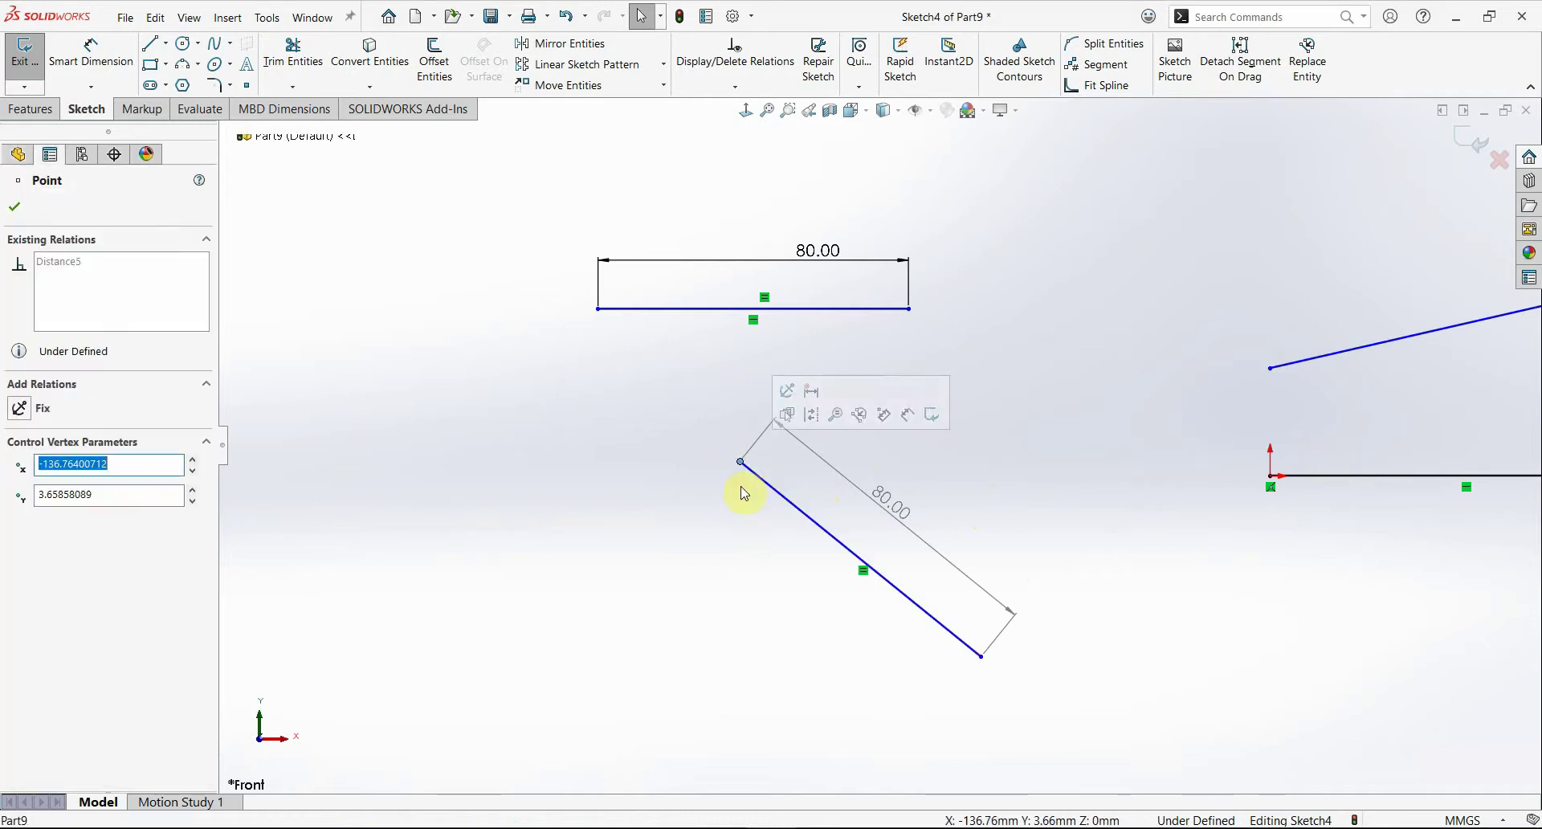
left_click(910, 310, "ctrl")
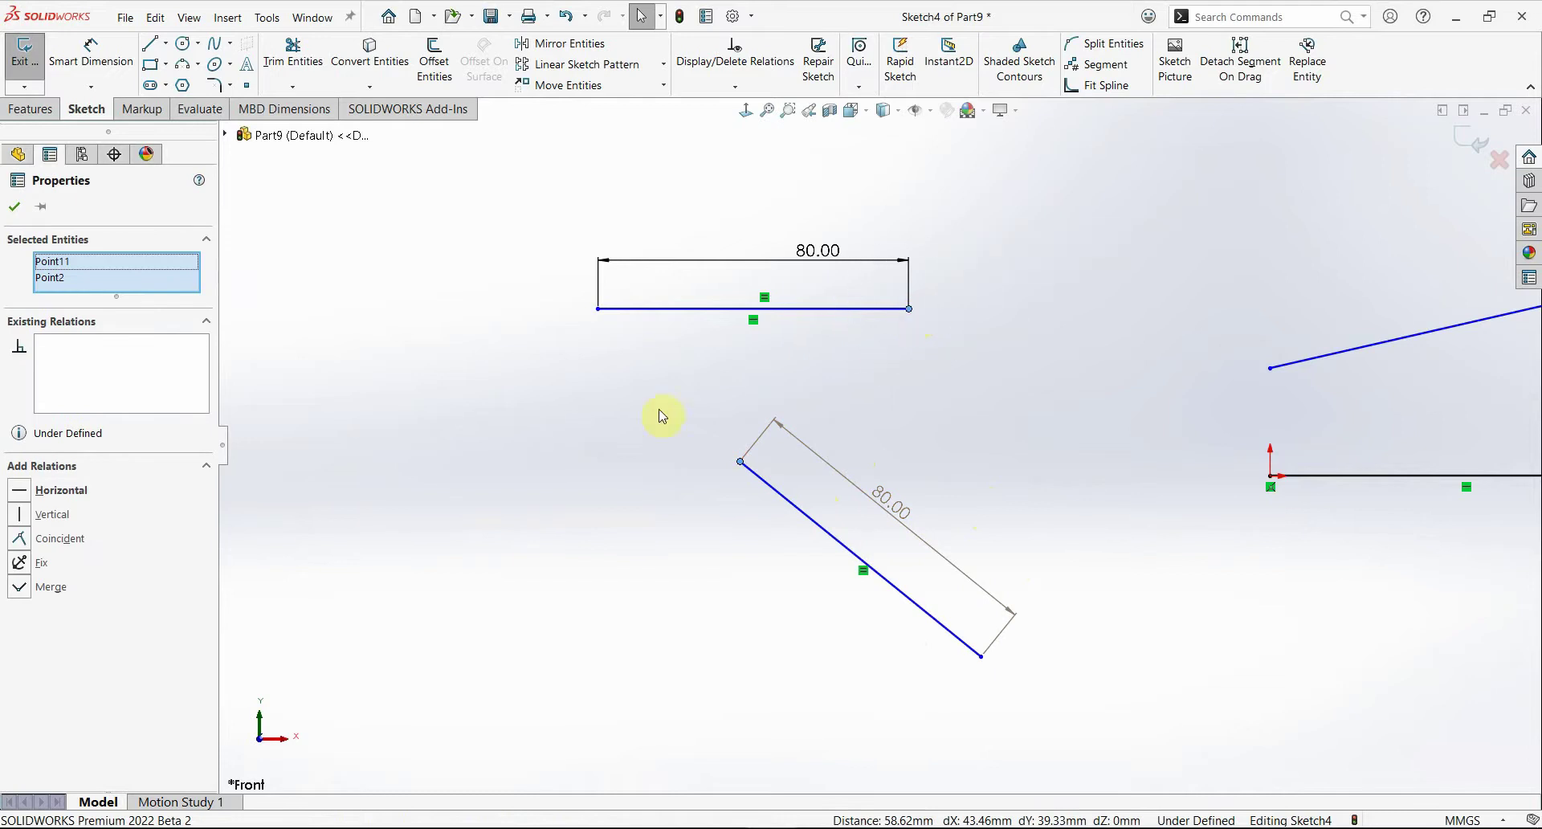
left_click(22, 499)
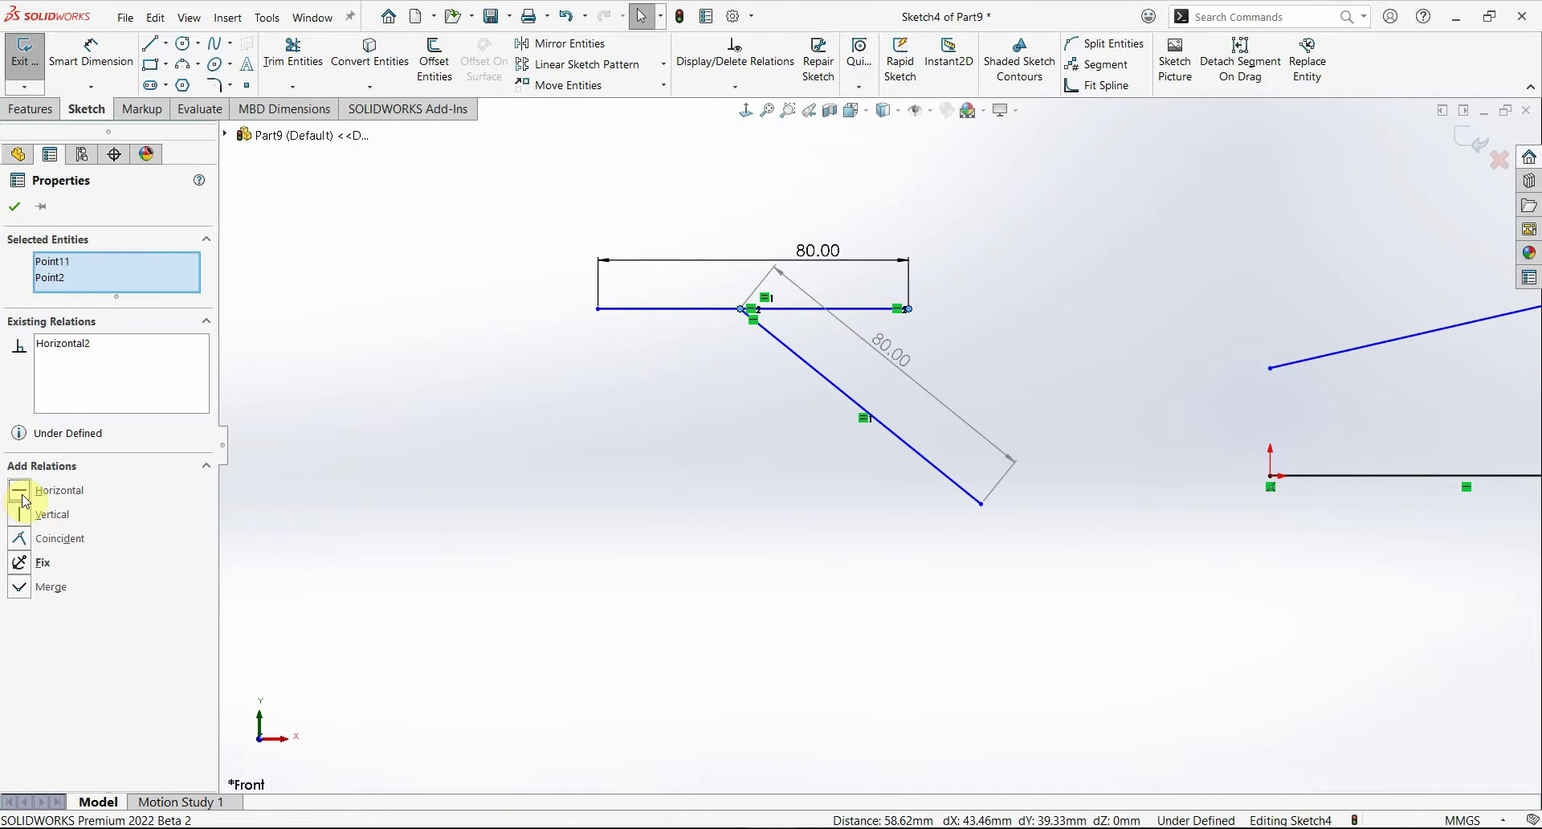
key("ctrl+z")
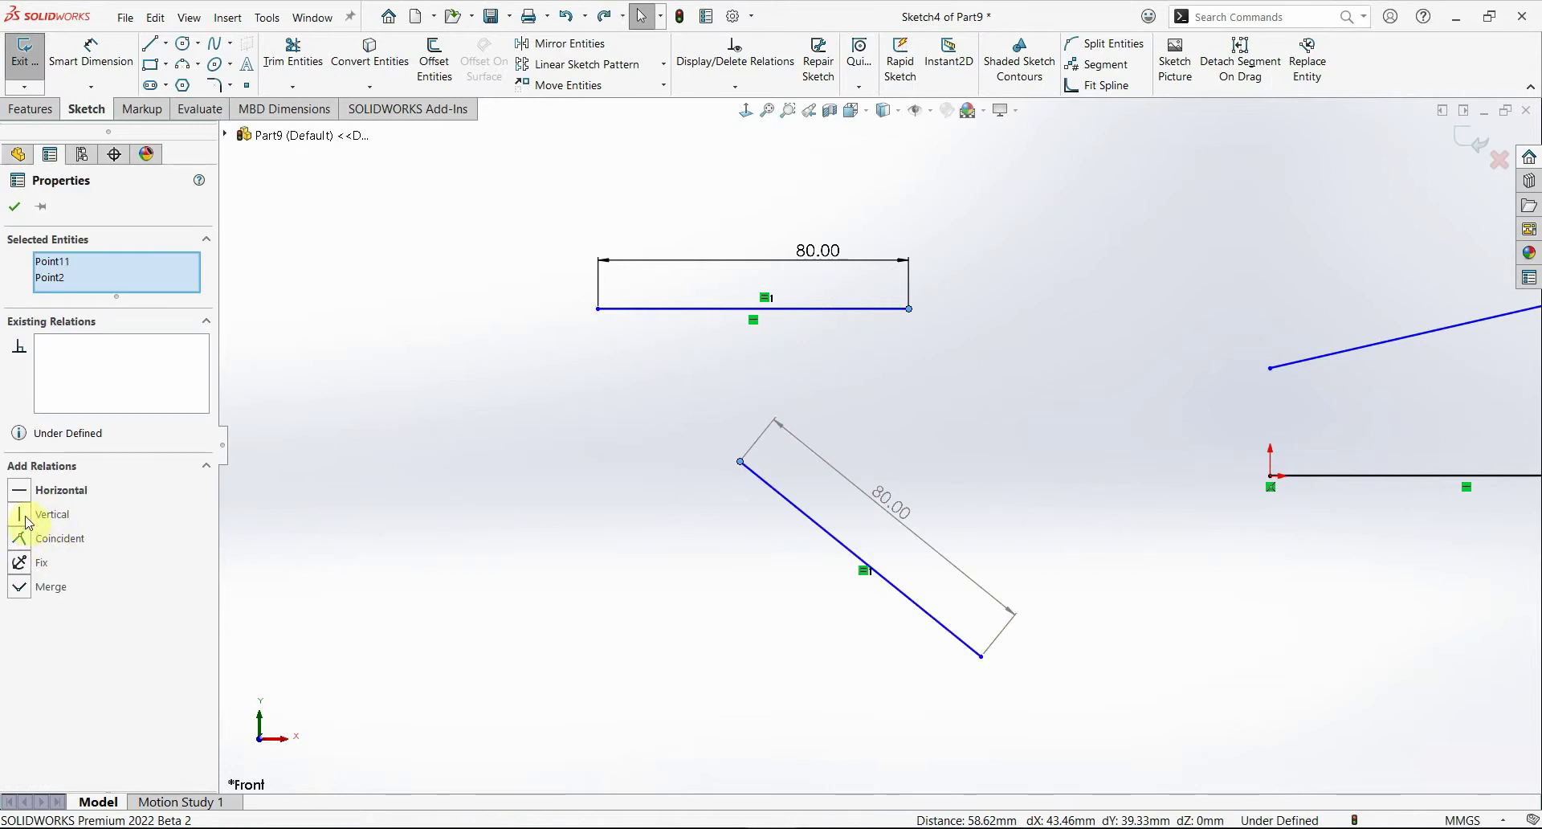
left_click(22, 515)
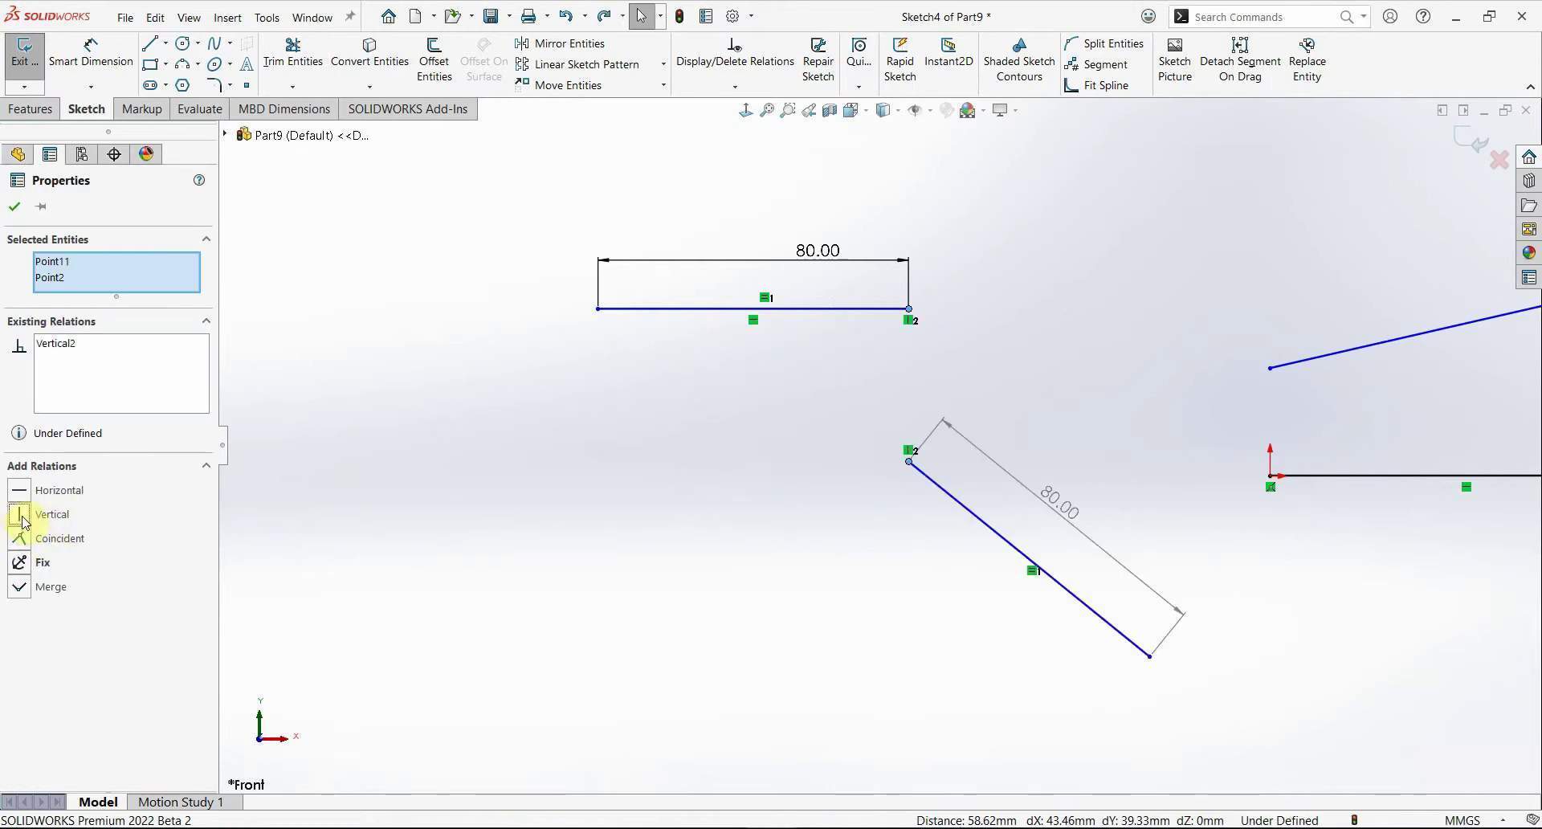
key("ctrl+z")
left_click(22, 538)
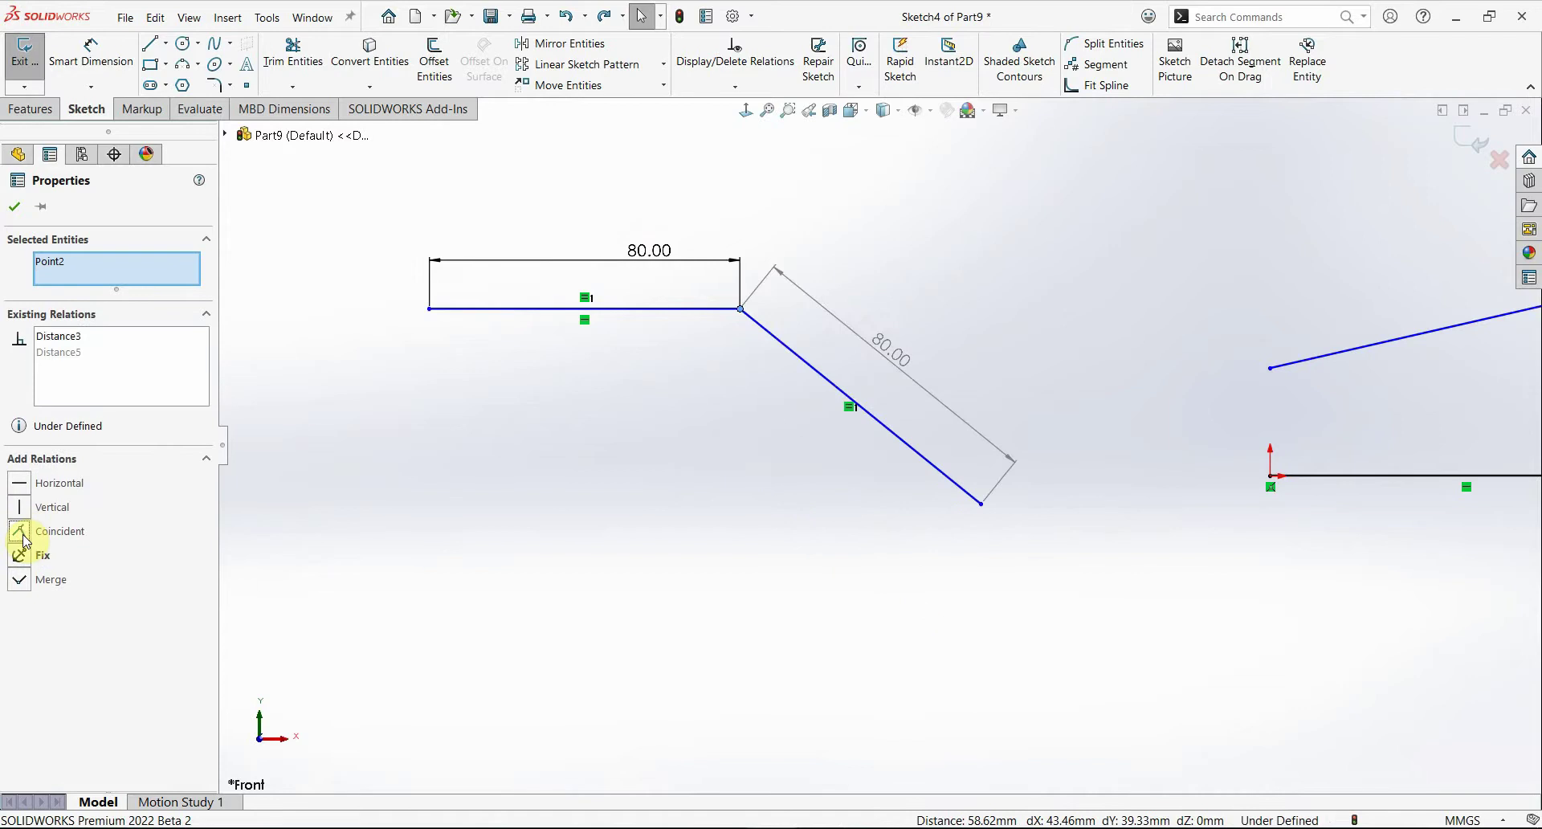
key("ctrl+z")
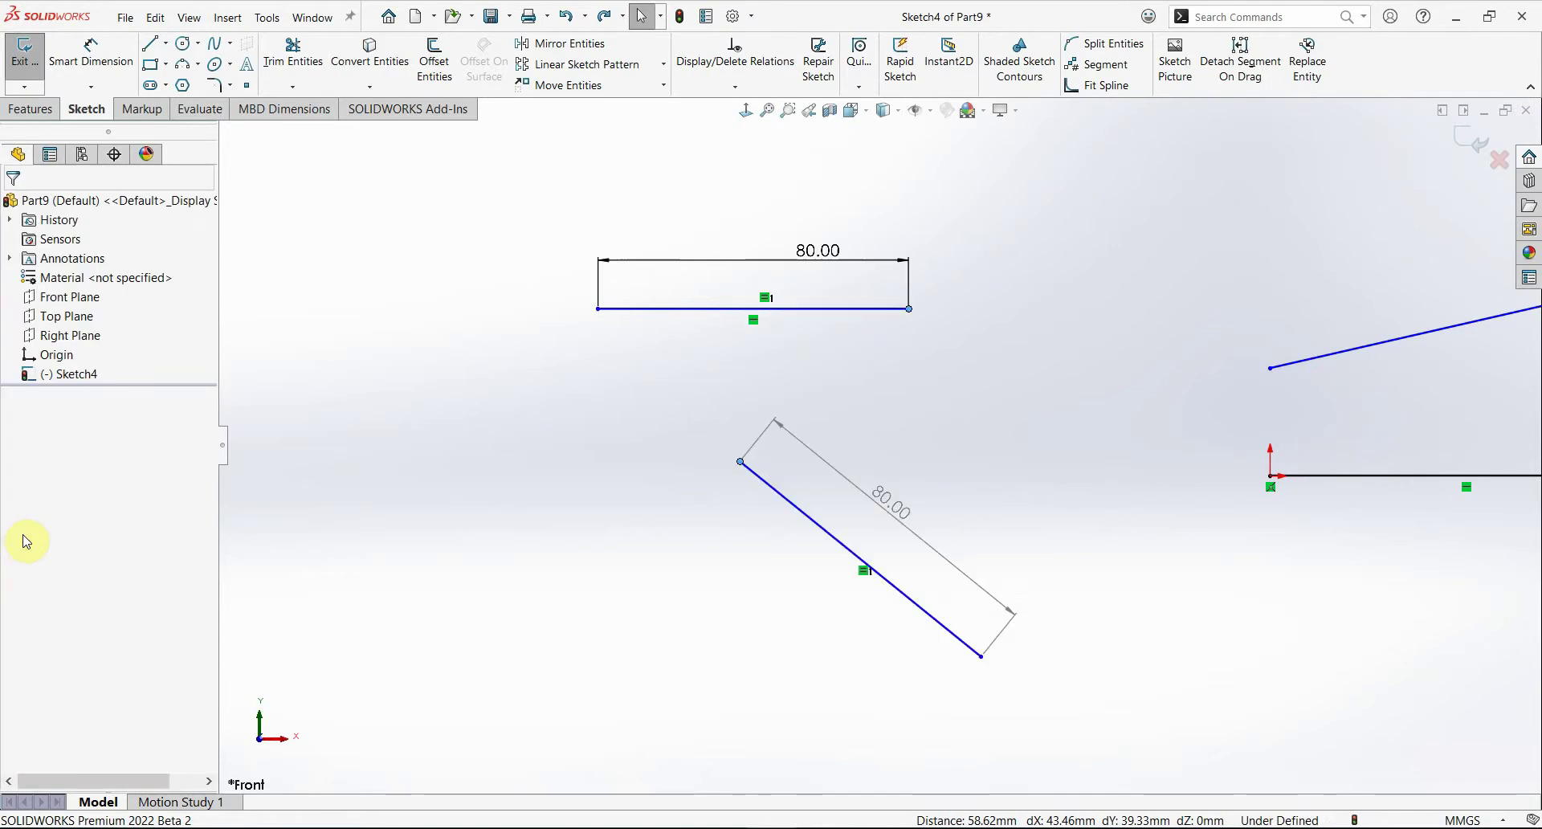
left_click(22, 587)
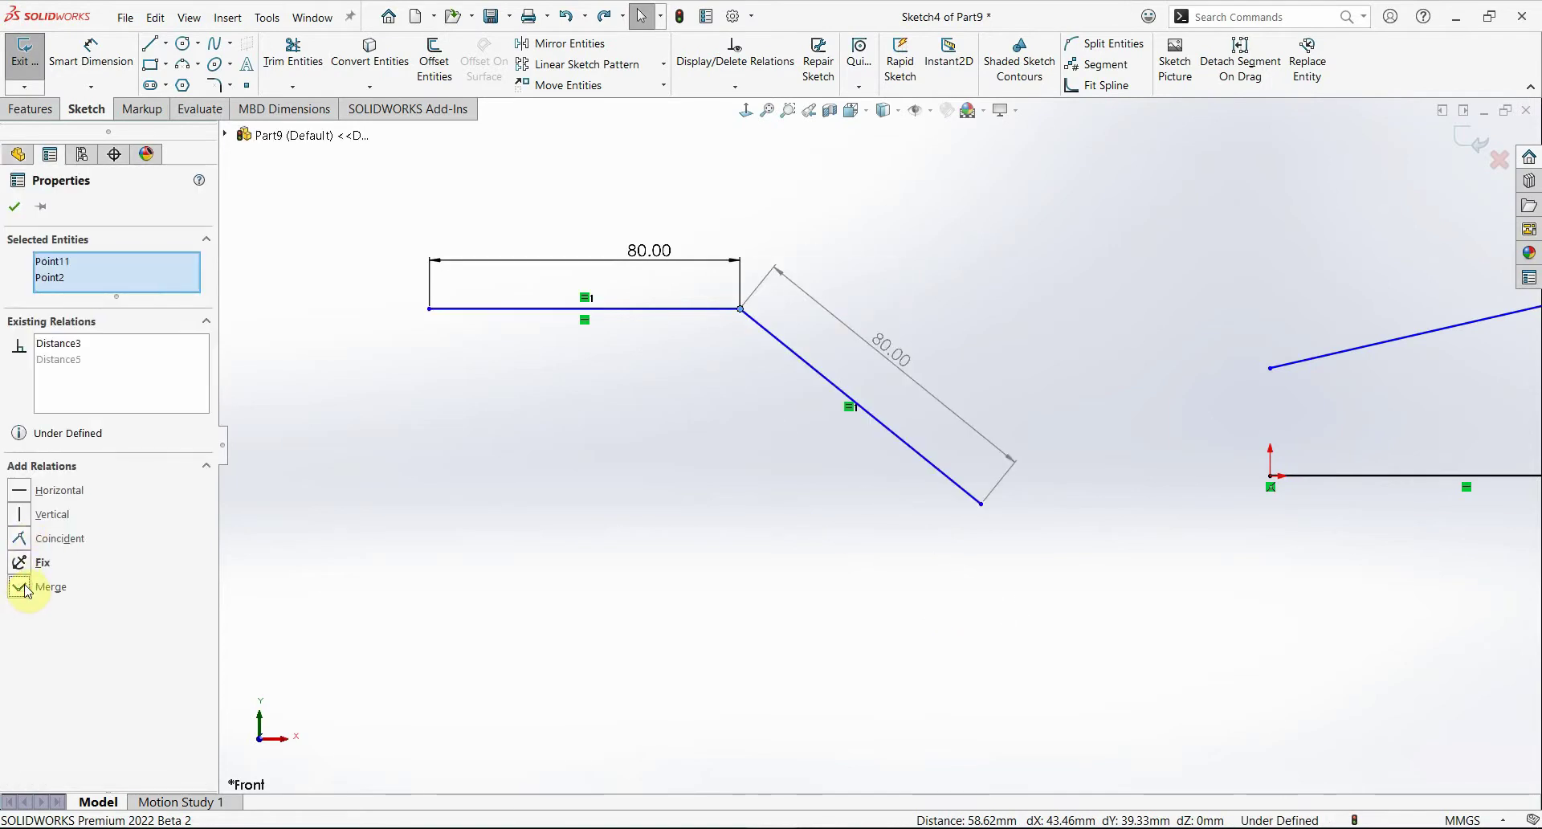
key("ctrl+z")
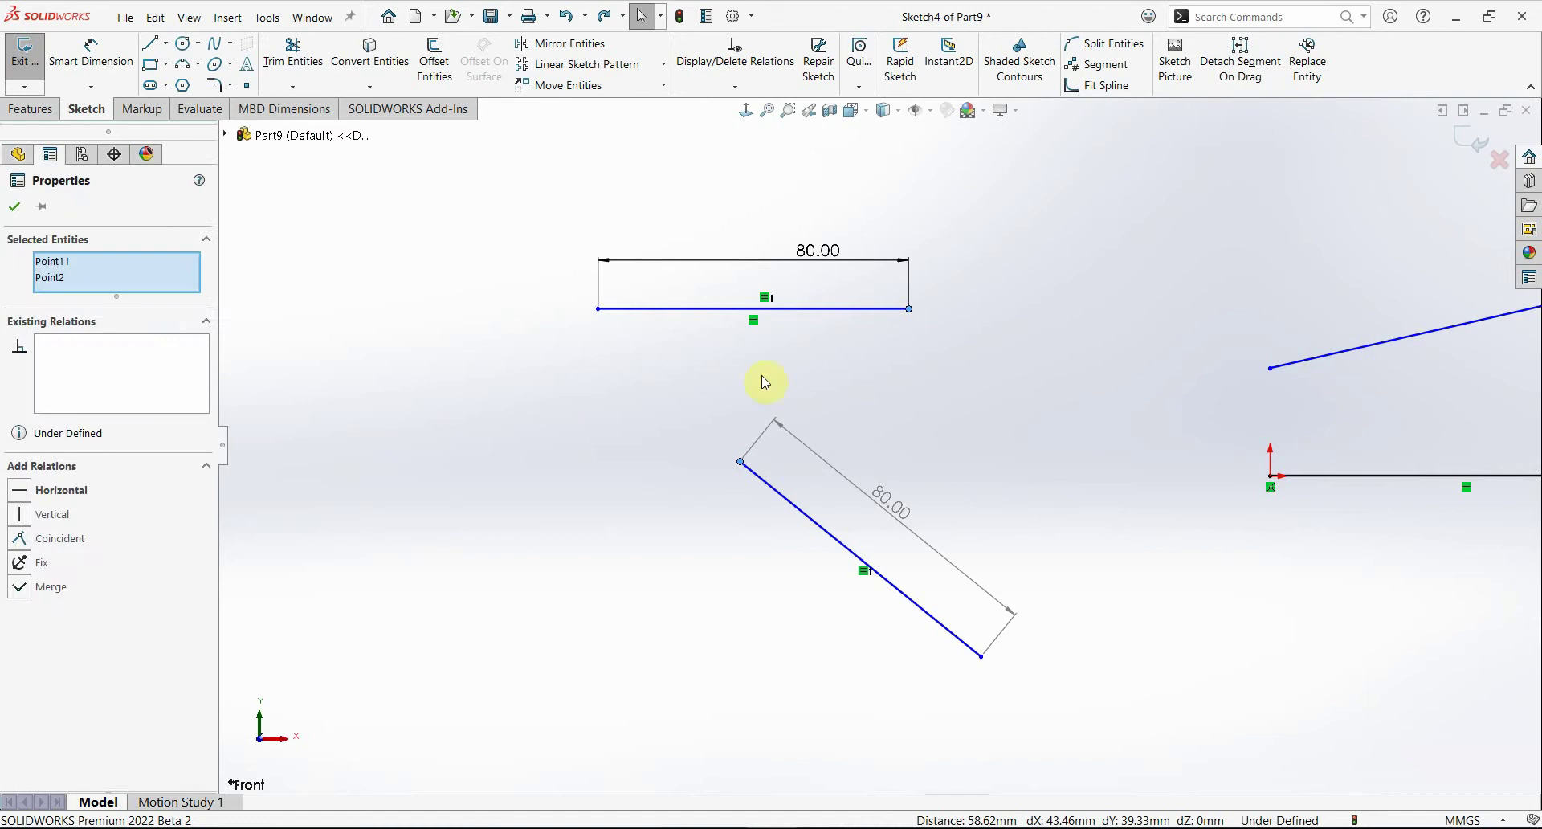
Step: Apply a Midpoint relation between the diagonal's upper endpoint and the horizontal line
left_click(921, 426)
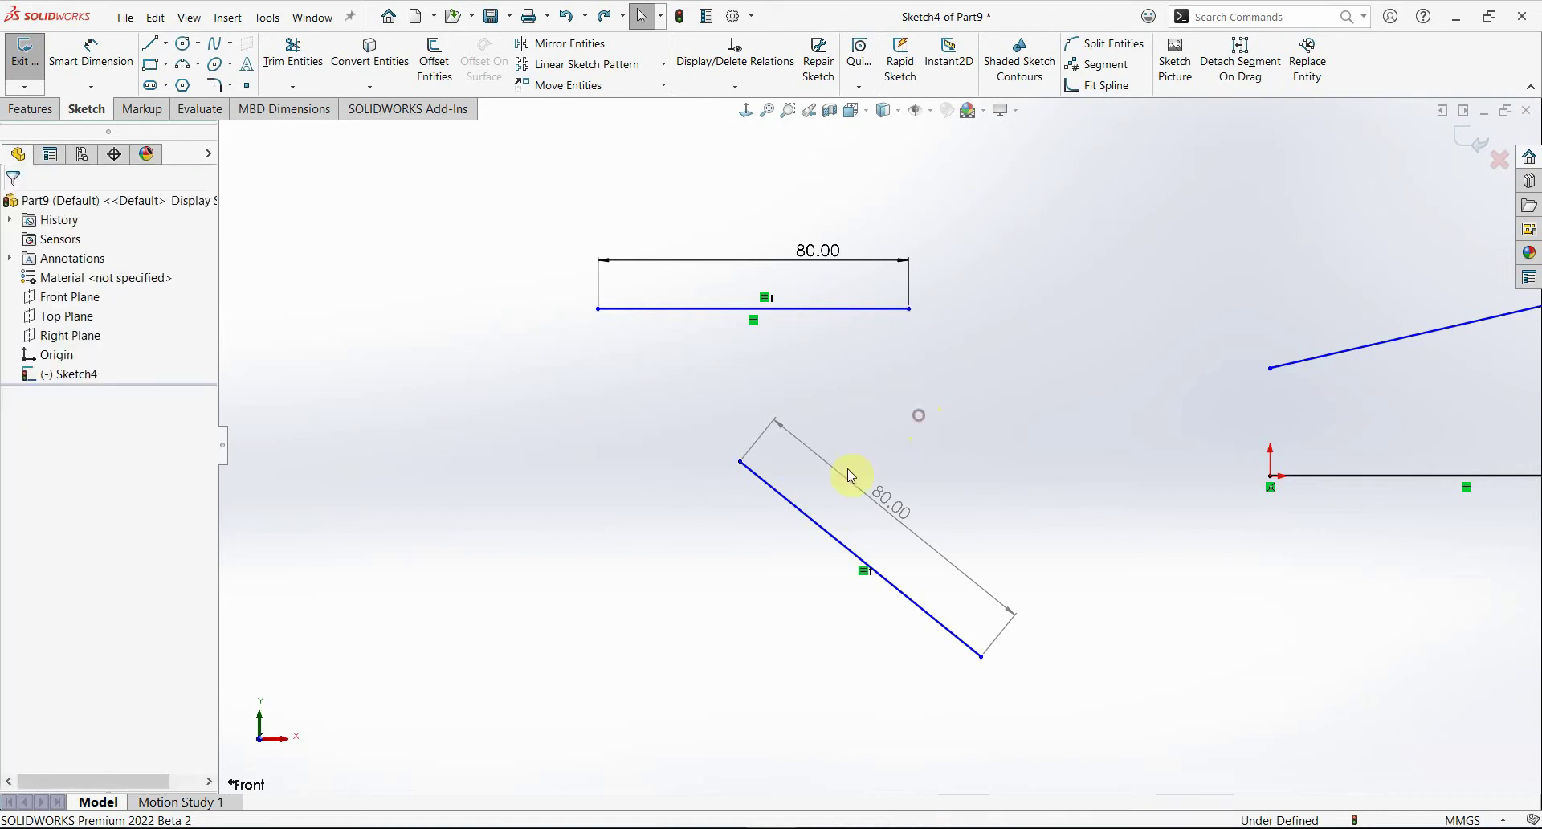
left_click(739, 464)
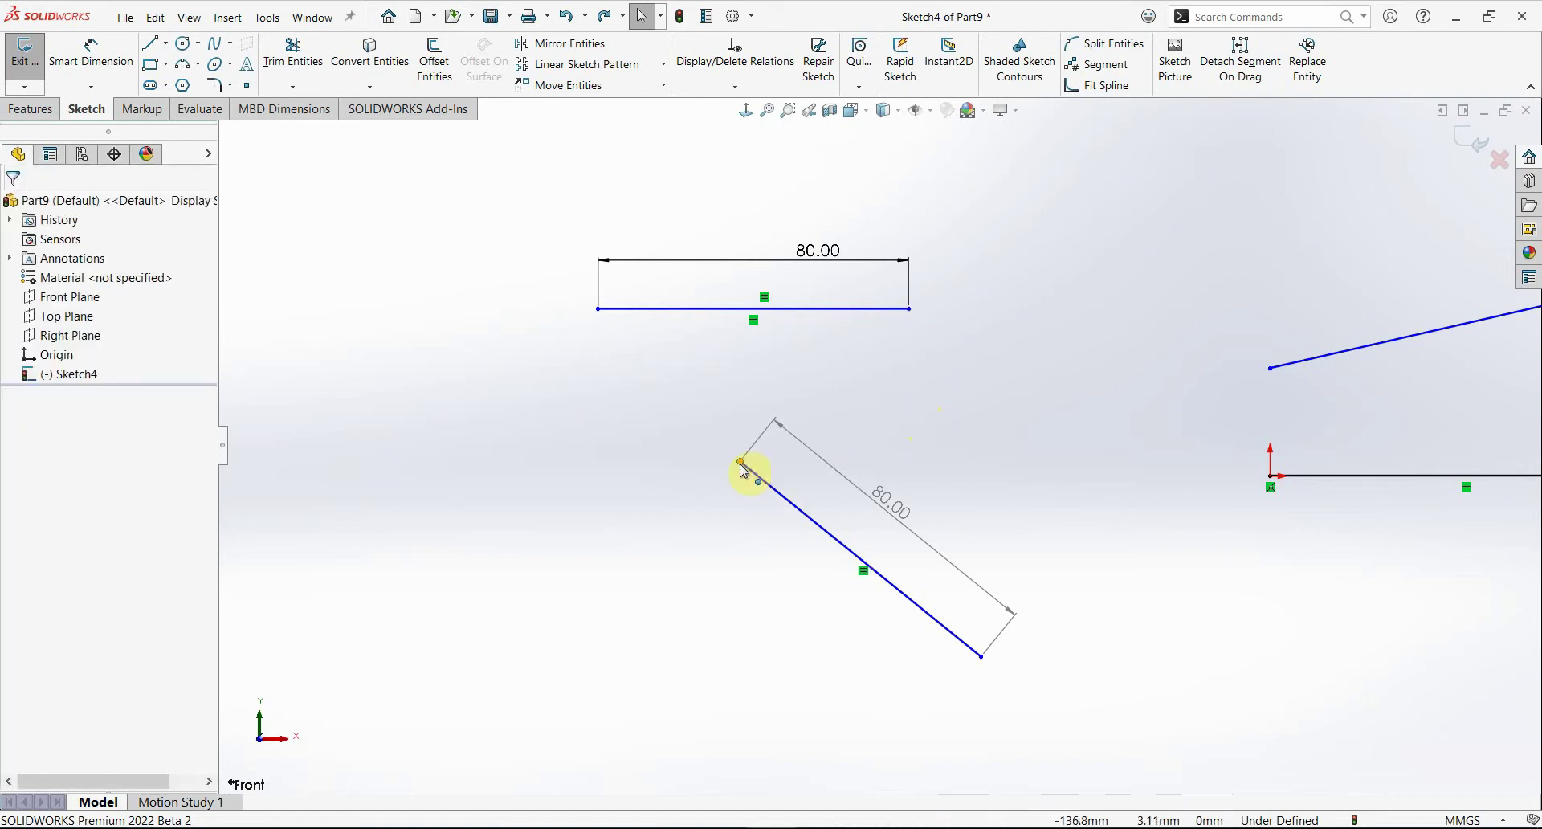
left_click(679, 311, "ctrl")
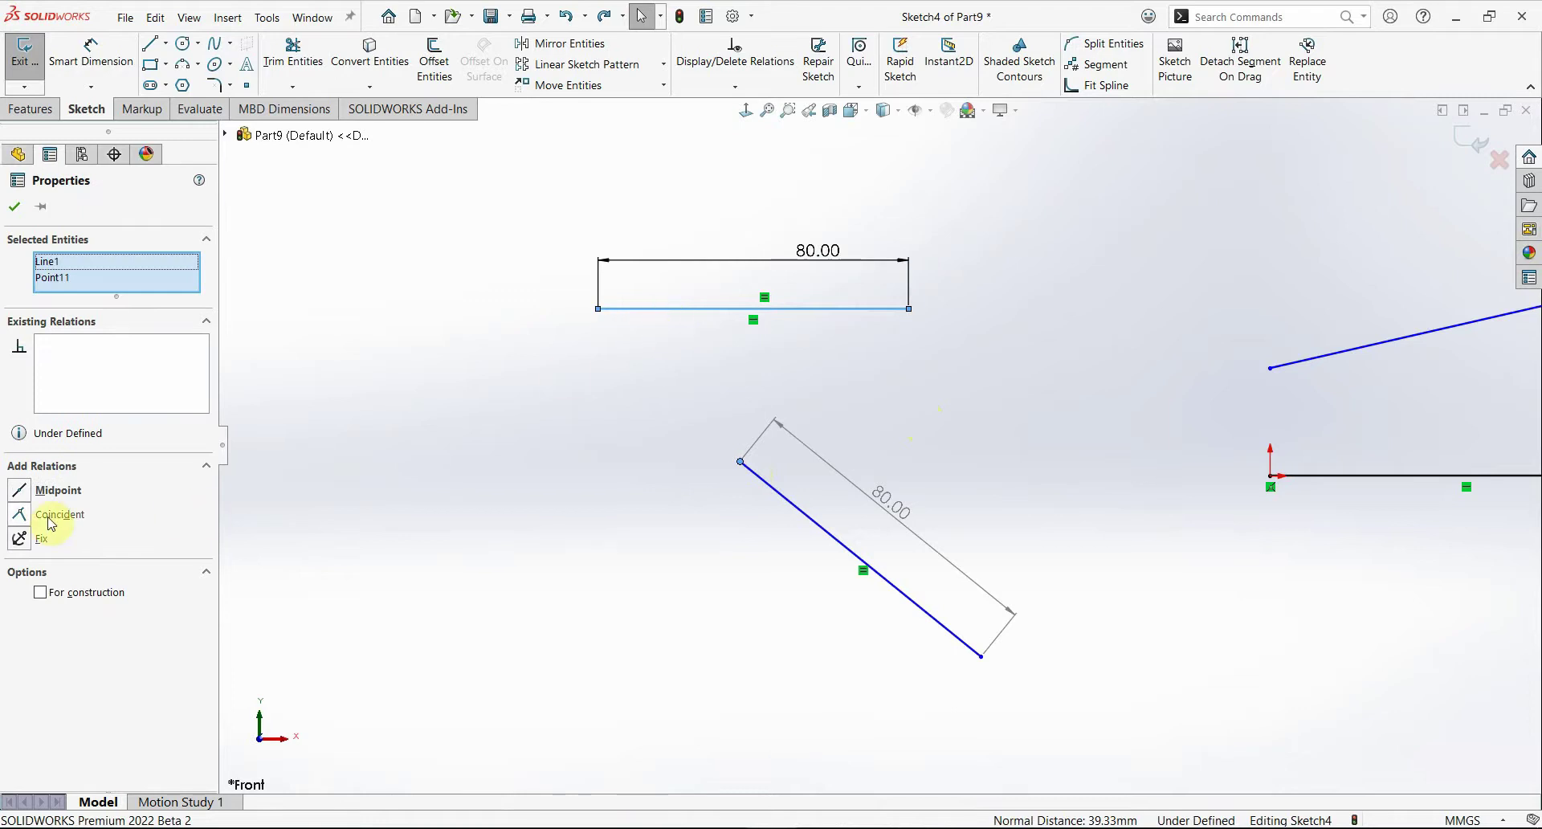
left_click(20, 513)
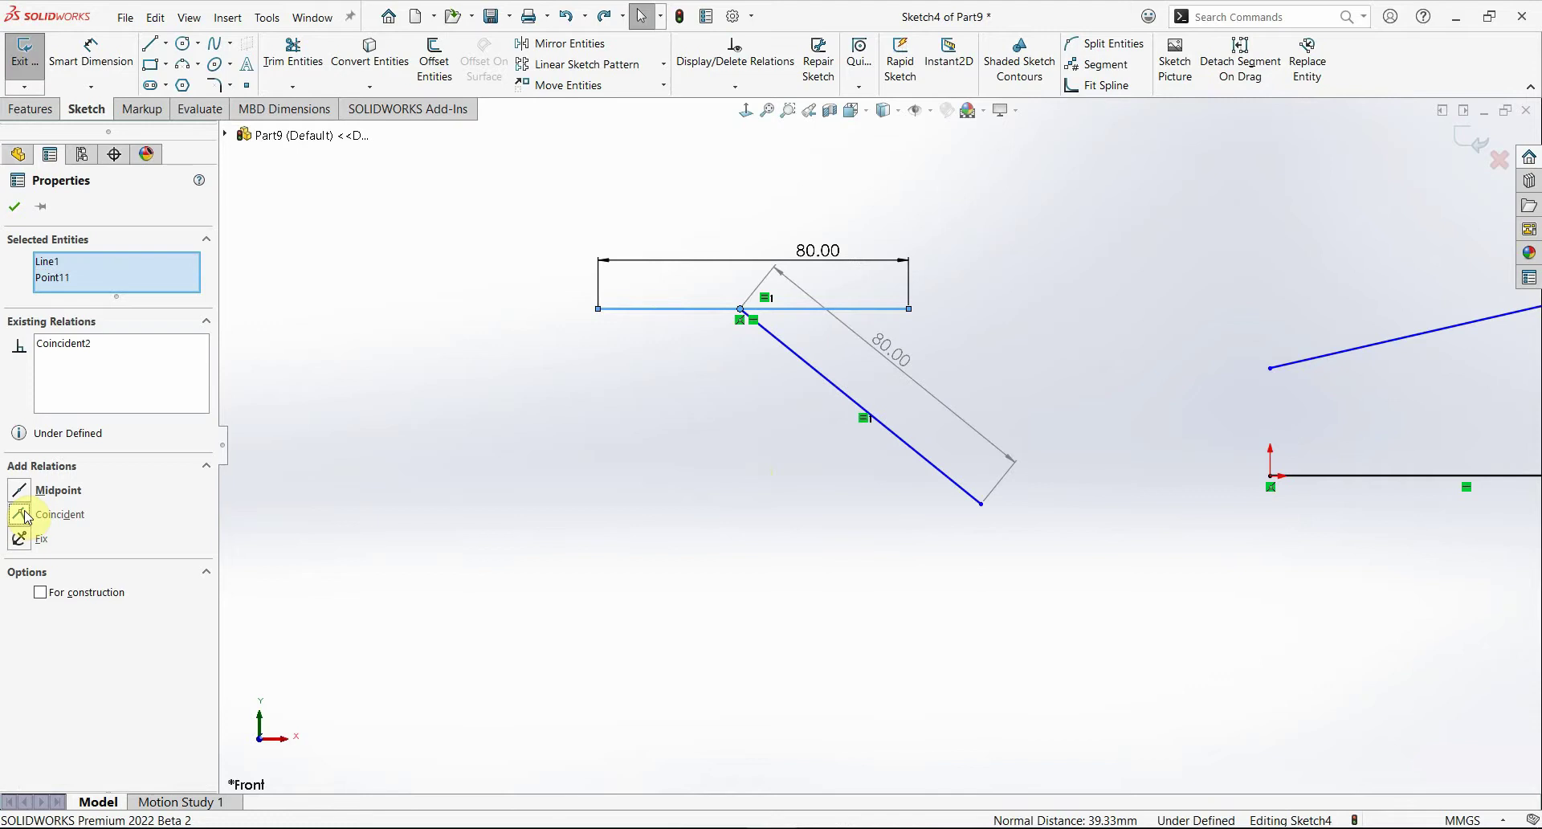
key("ctrl+z")
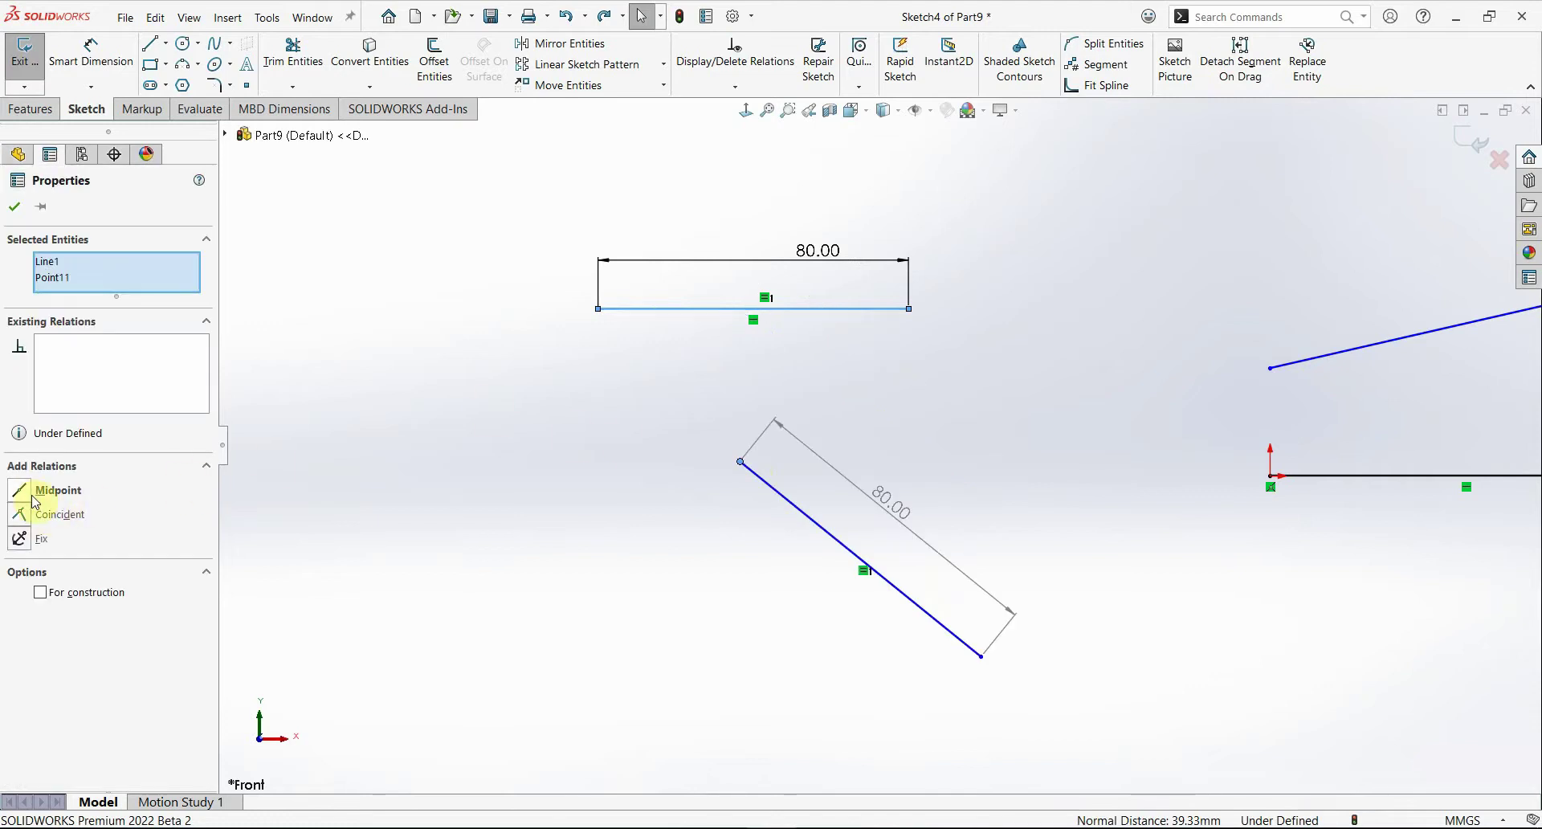
left_click(20, 492)
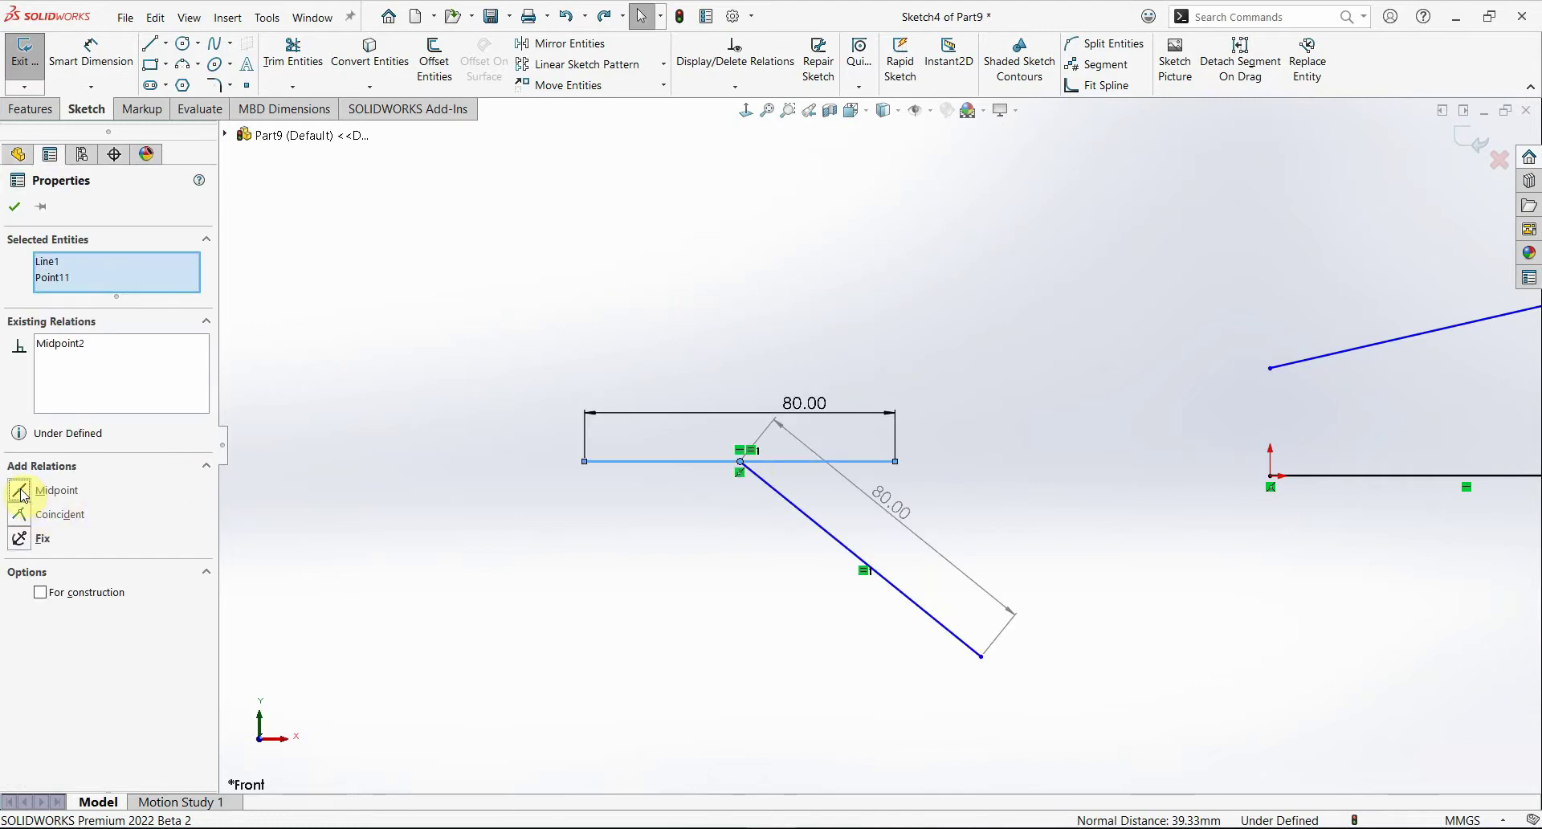
left_click(713, 551)
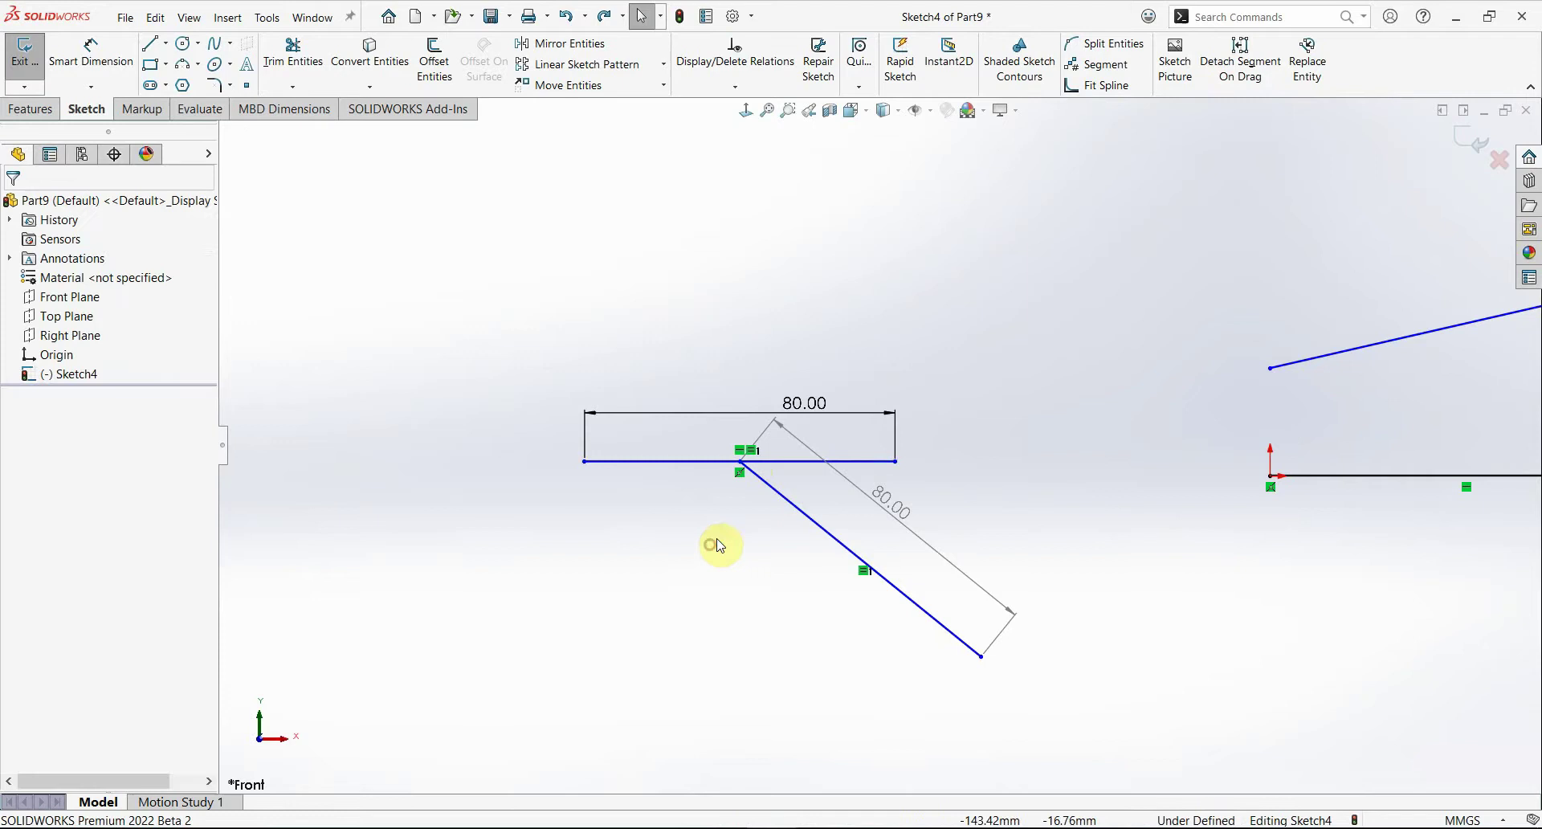
double_click(817, 411)
type("95")
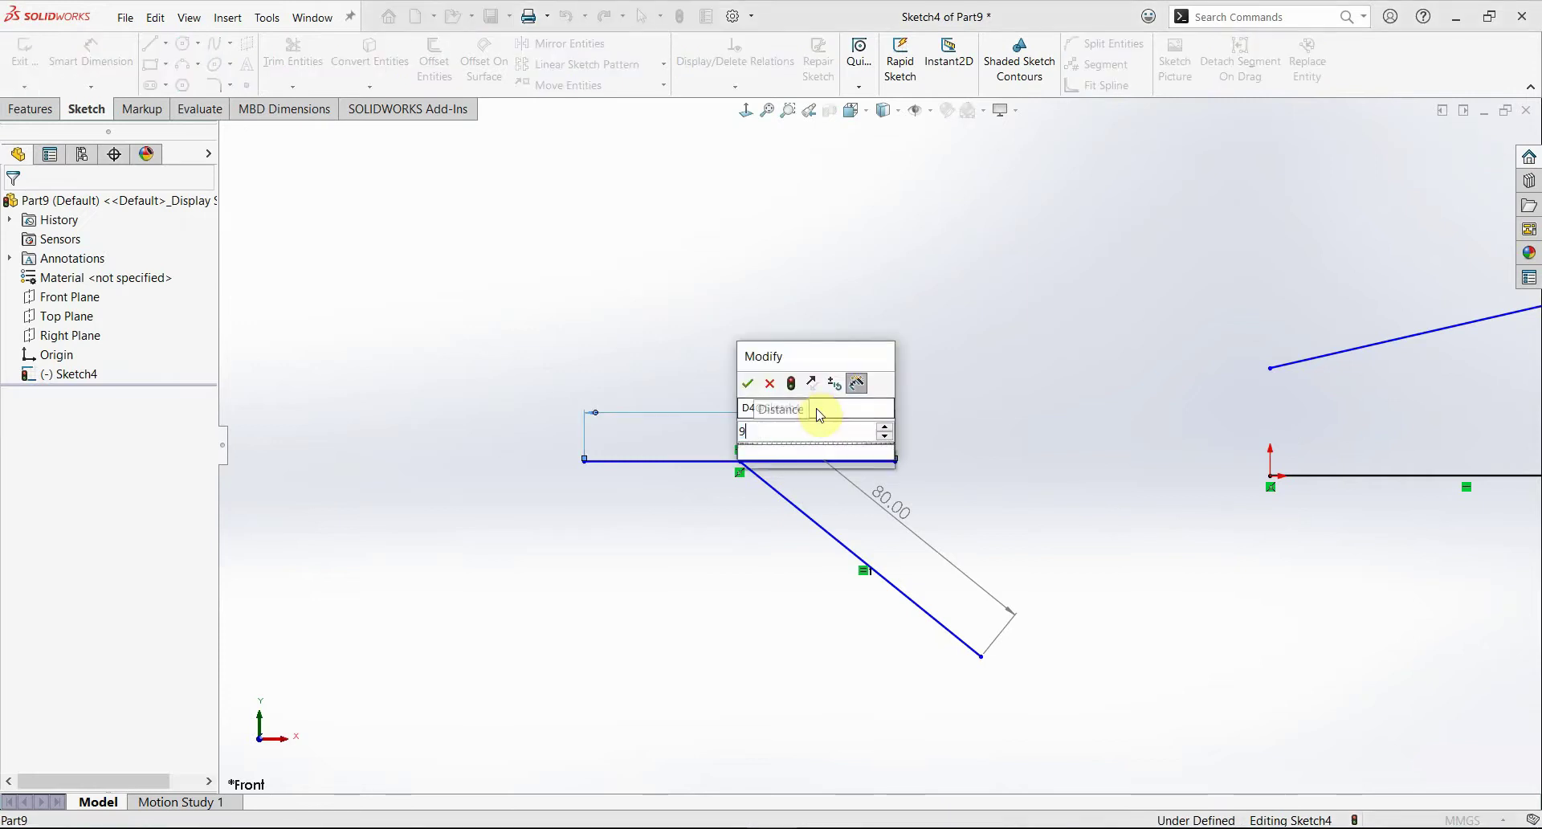
key("Return")
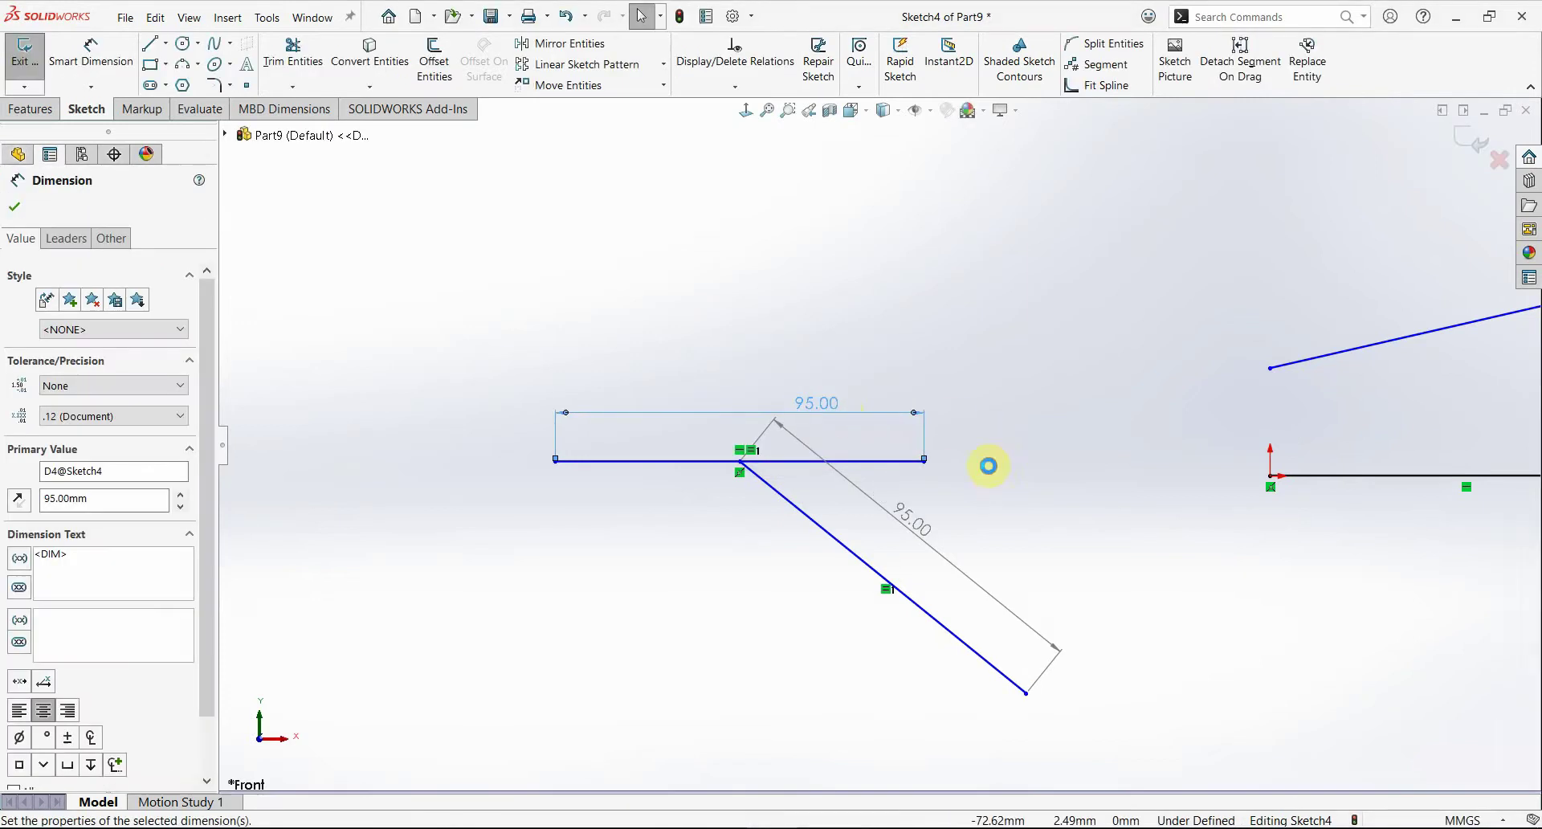
left_click(992, 465)
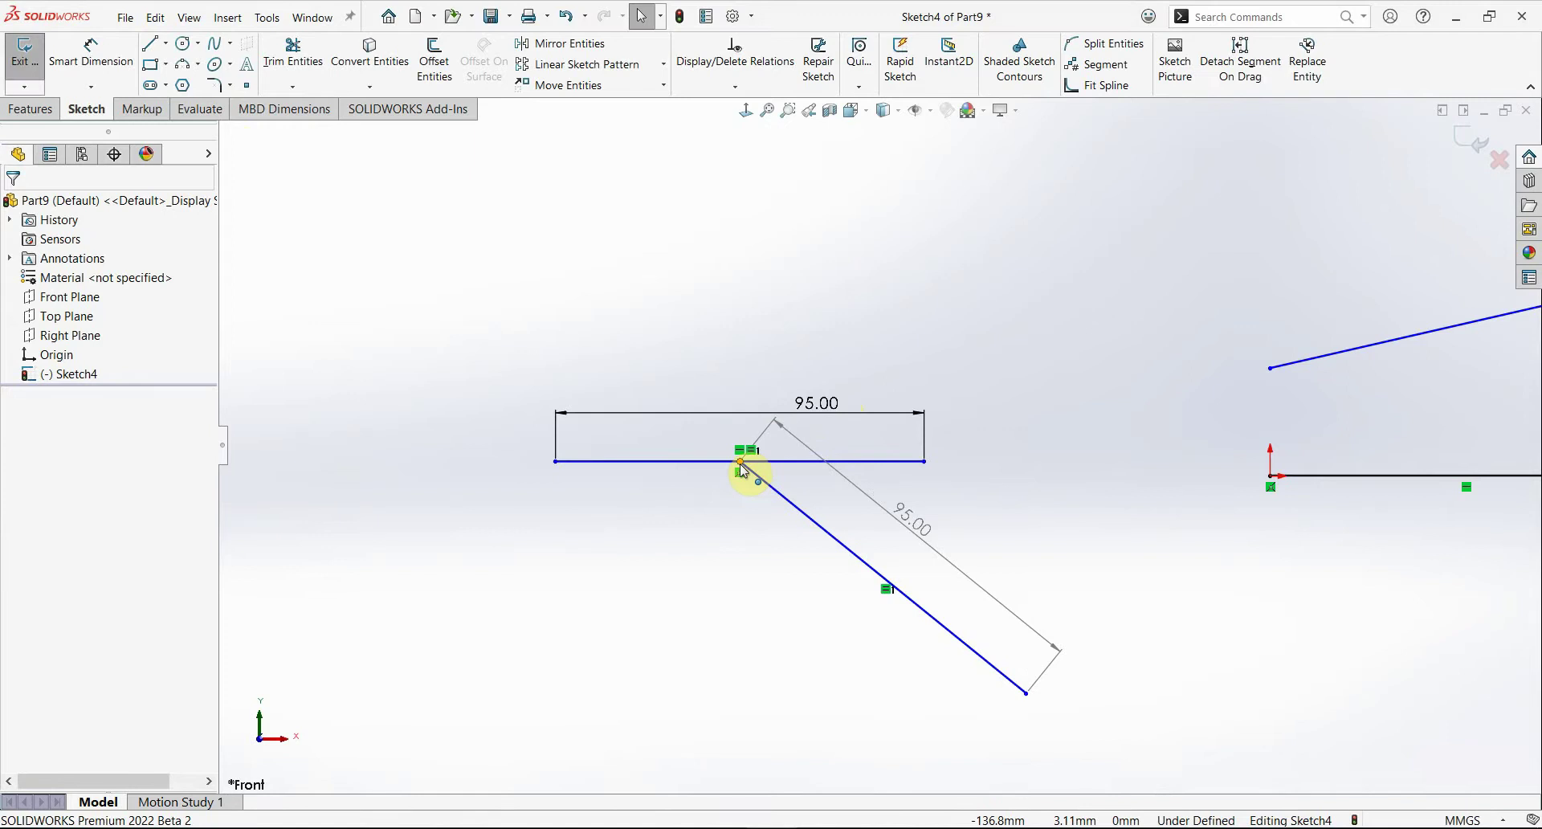
scroll(710, 463, "up", 3)
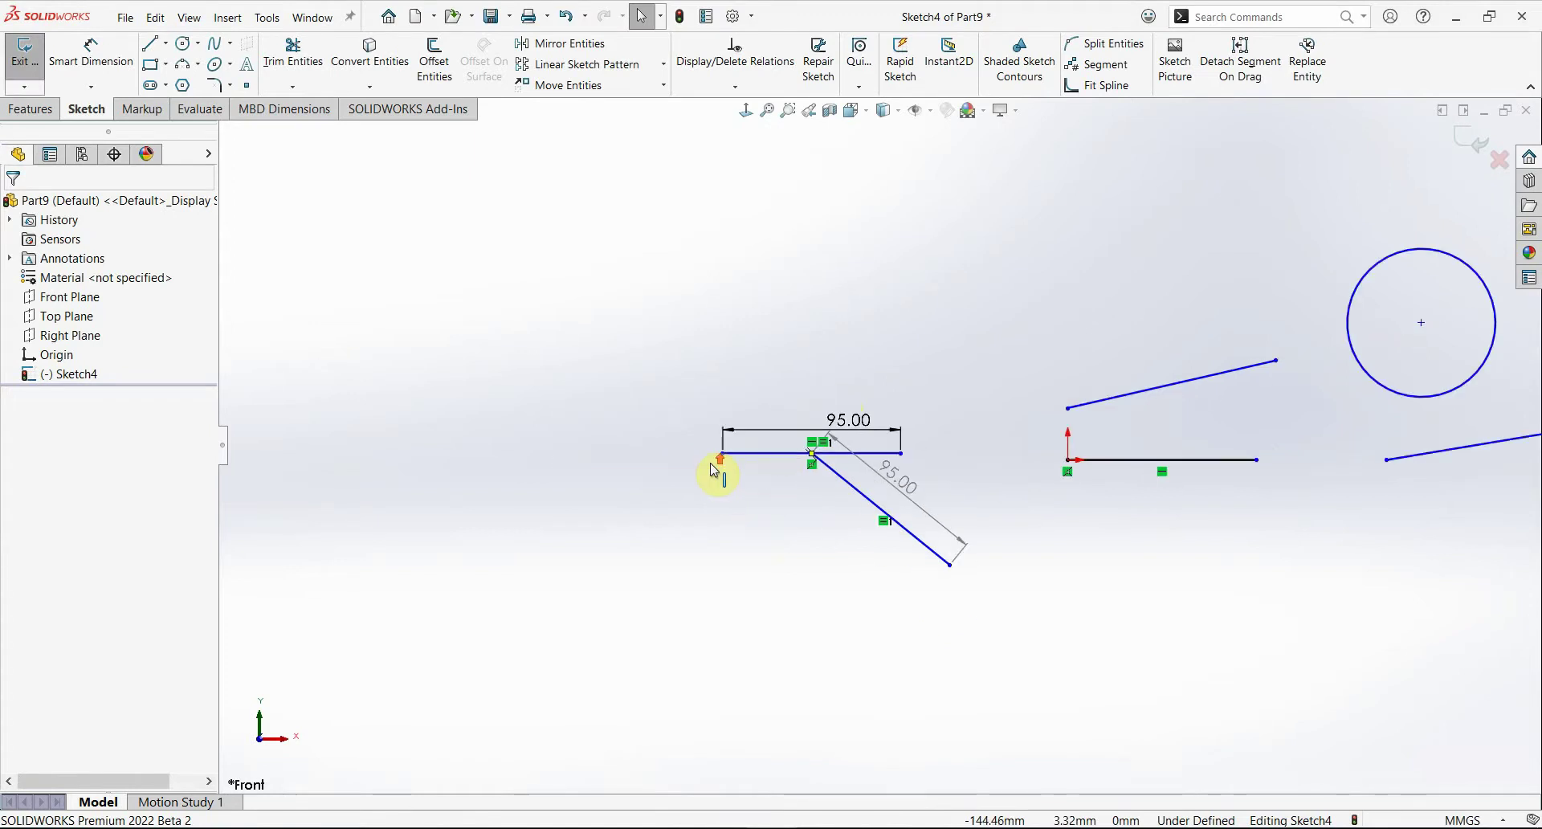
scroll(935, 454, "up", 3)
scroll(1086, 448, "down", 4)
scroll(975, 510, "down", 1)
scroll(955, 509, "up", 1)
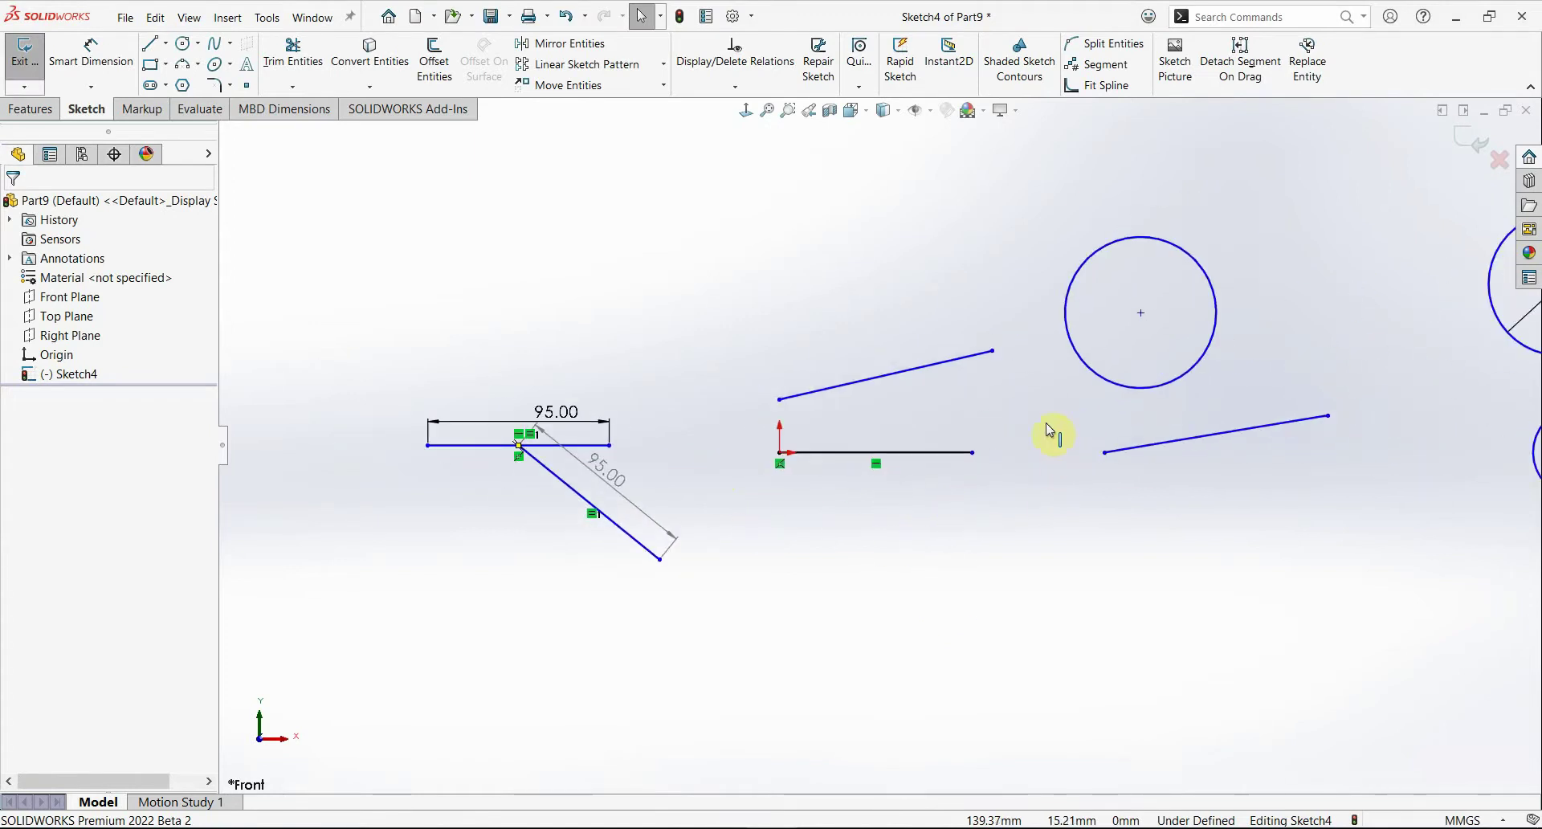
scroll(933, 485, "down", 2)
scroll(1031, 510, "up", 1)
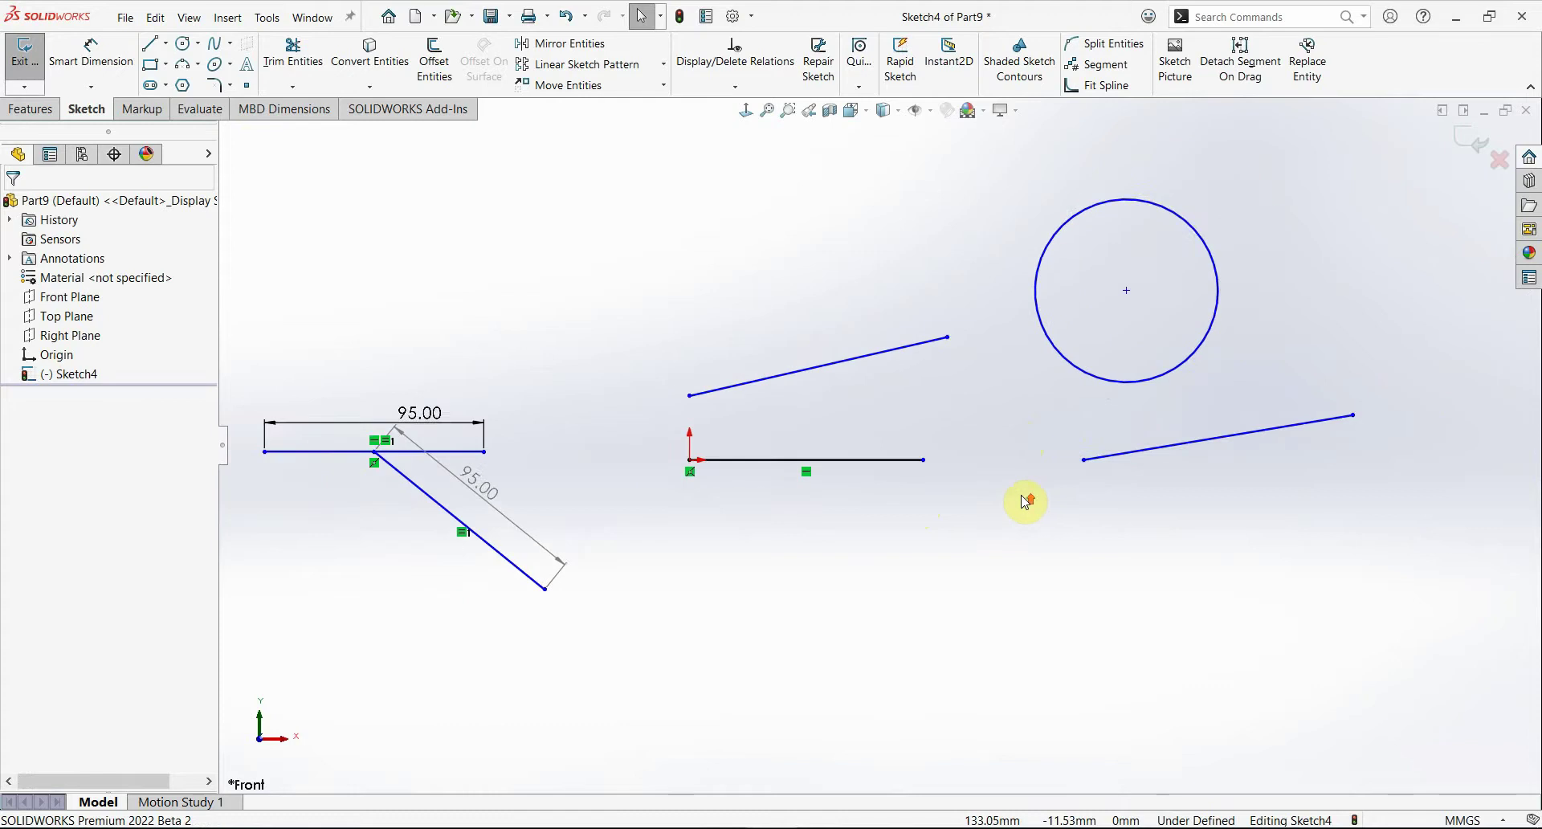
scroll(763, 451, "down", 2)
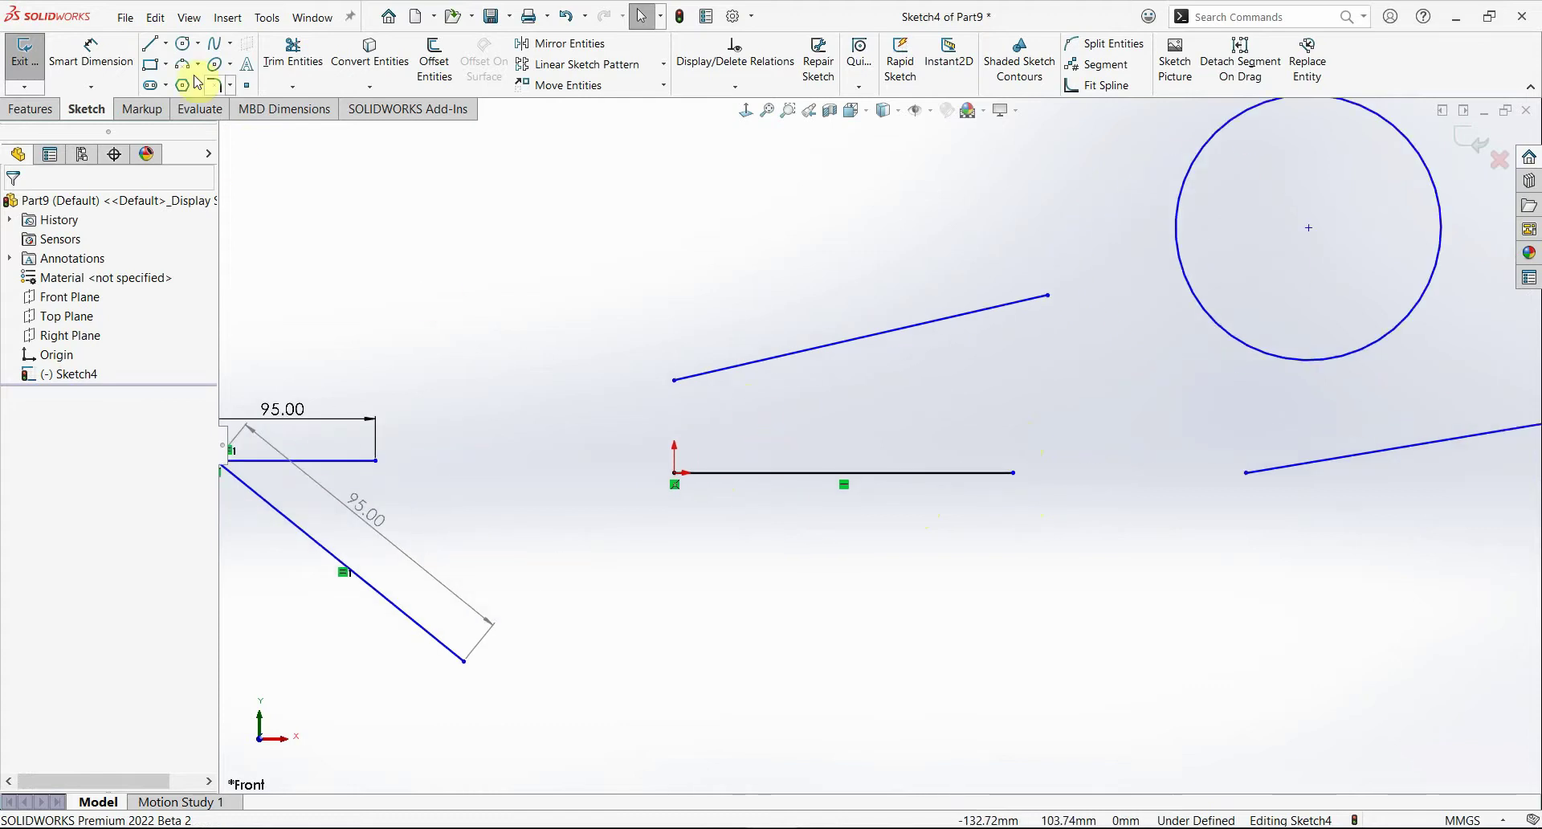
Step: Draw a small circle above the upper slanted line
left_click(183, 43)
left_click_drag(762, 209, 824, 265)
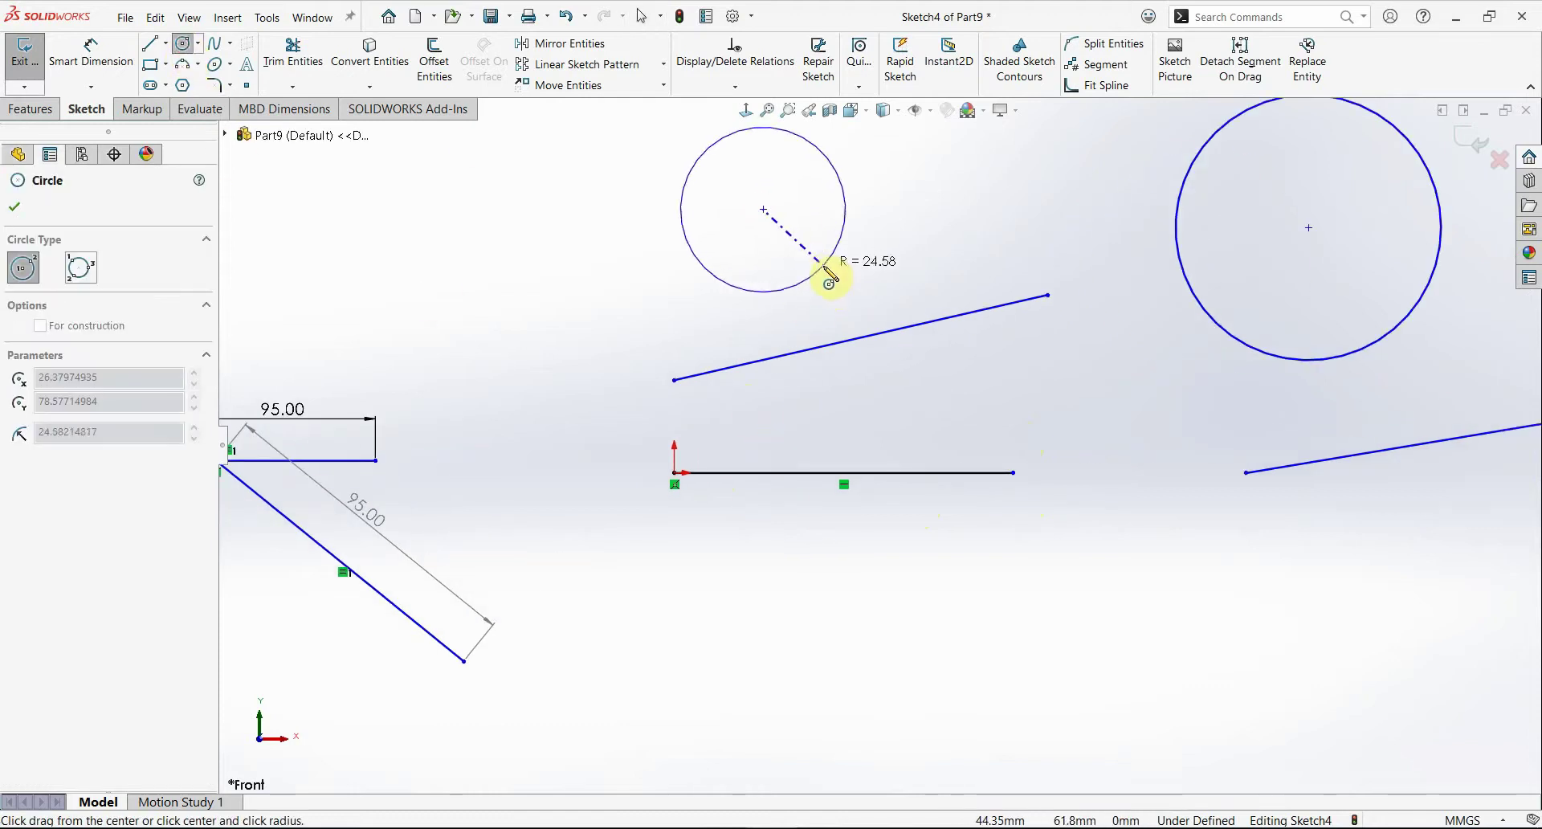
key("Escape")
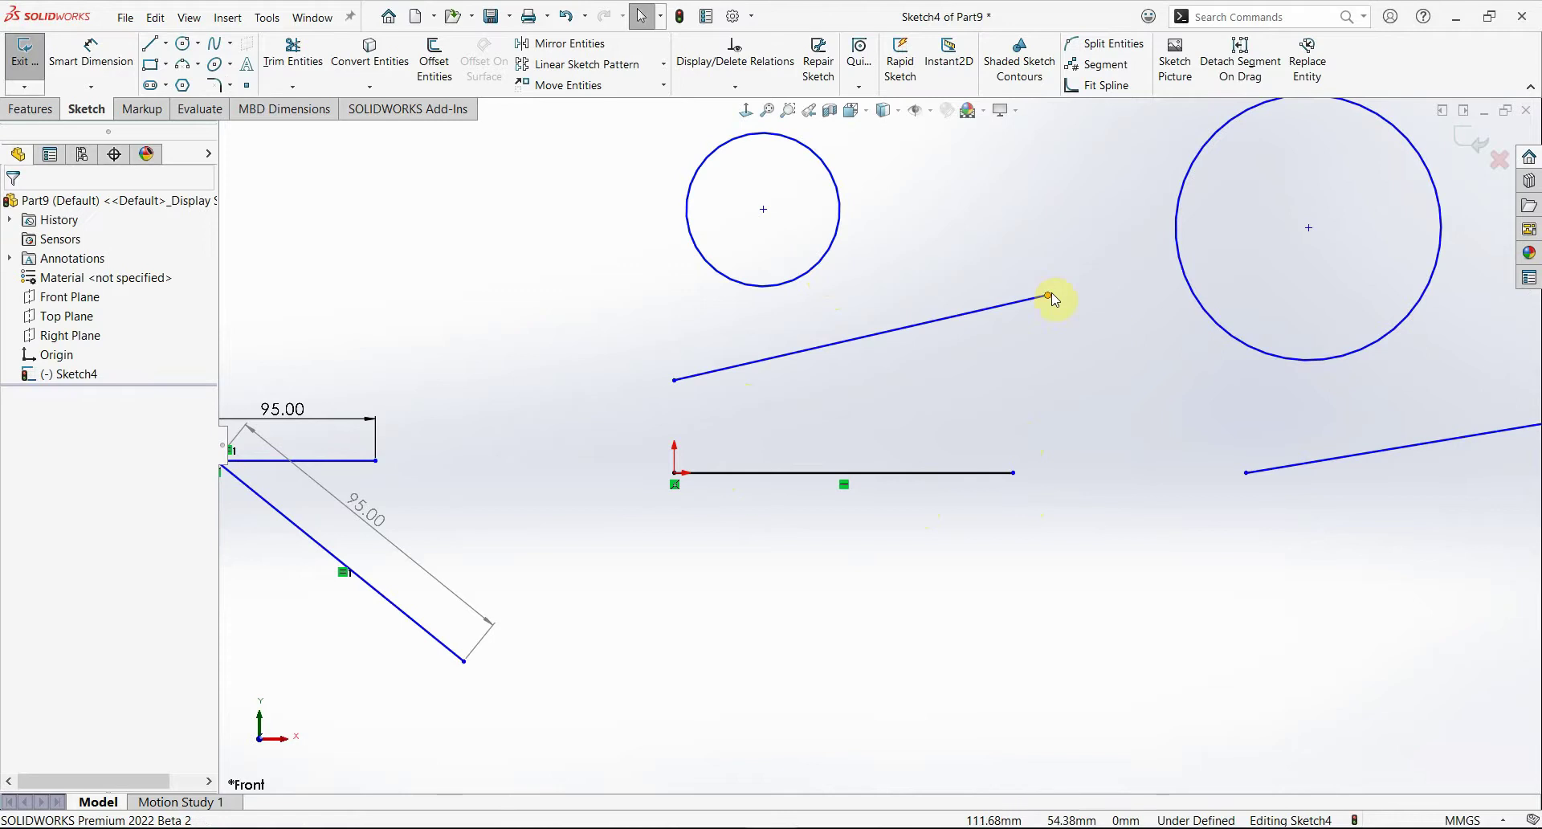
Step: Try Coincident, then Concentric, between the circle and the line's right endpoint, undoing both
left_click(1048, 295)
left_click(820, 267, "ctrl")
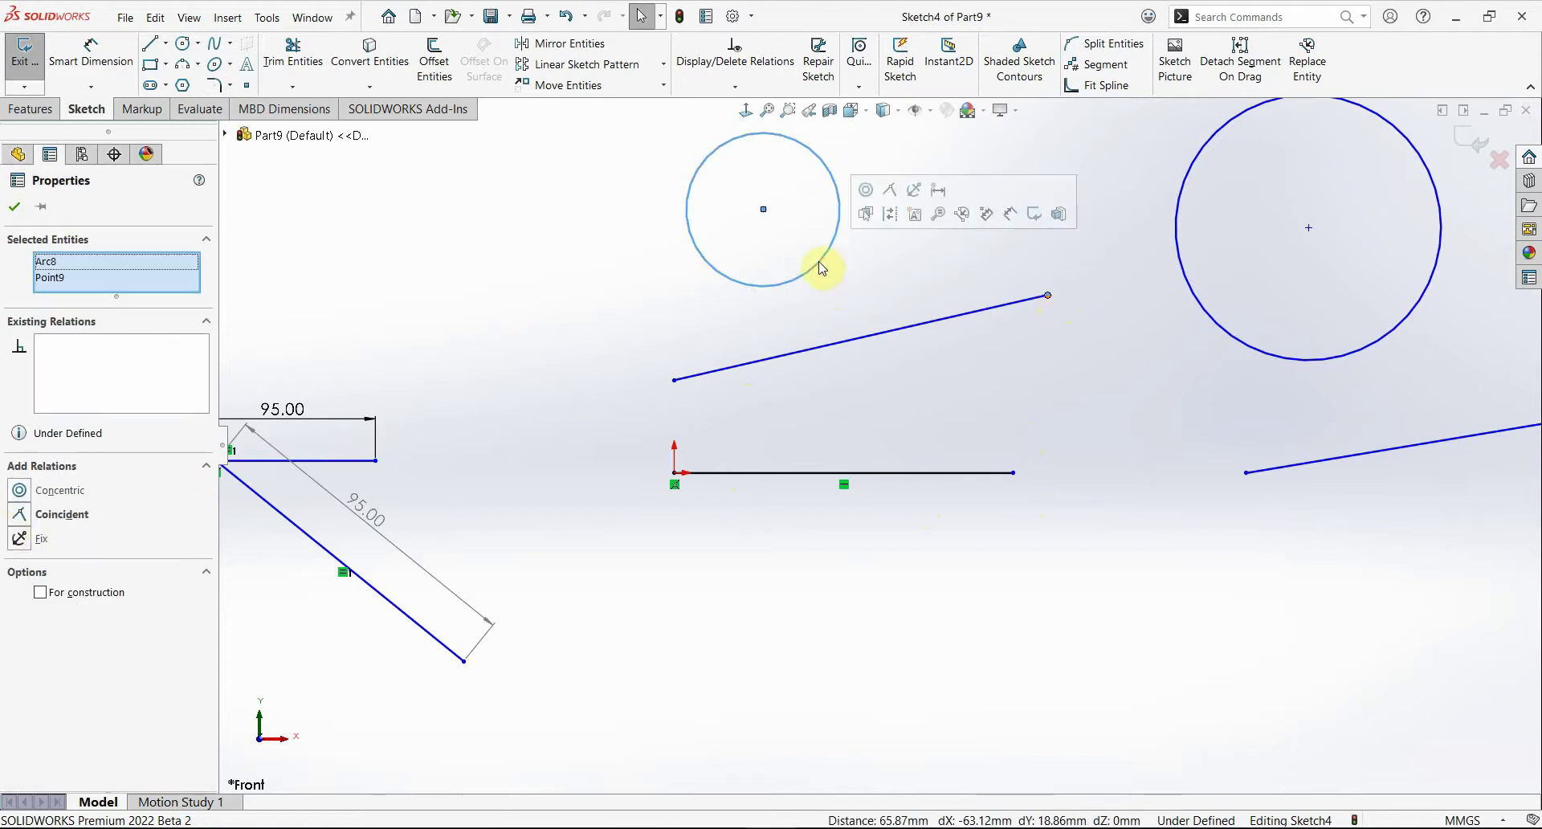
left_click(25, 513)
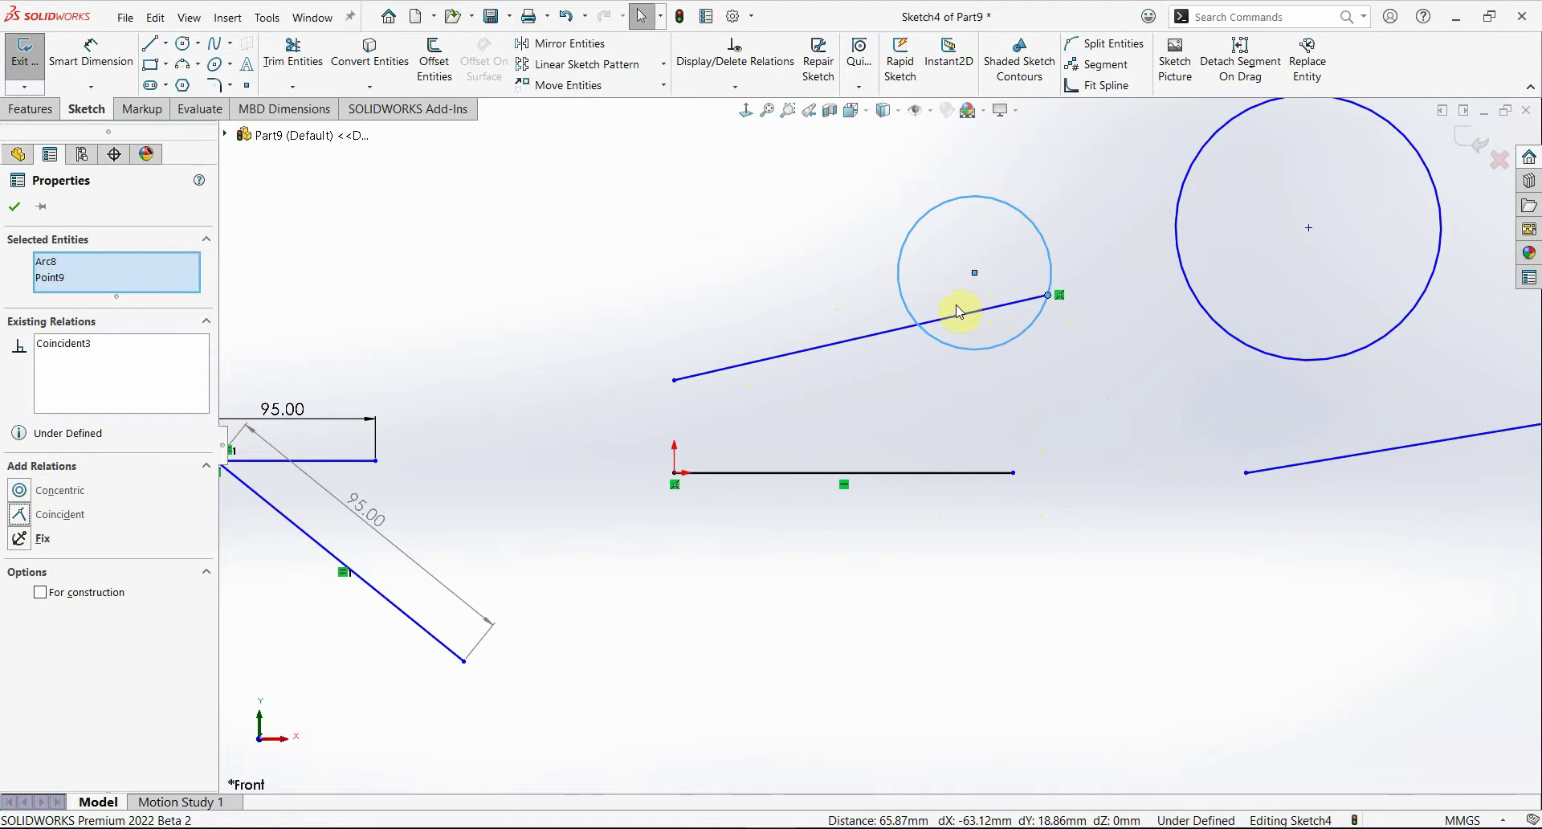
key("ctrl+z")
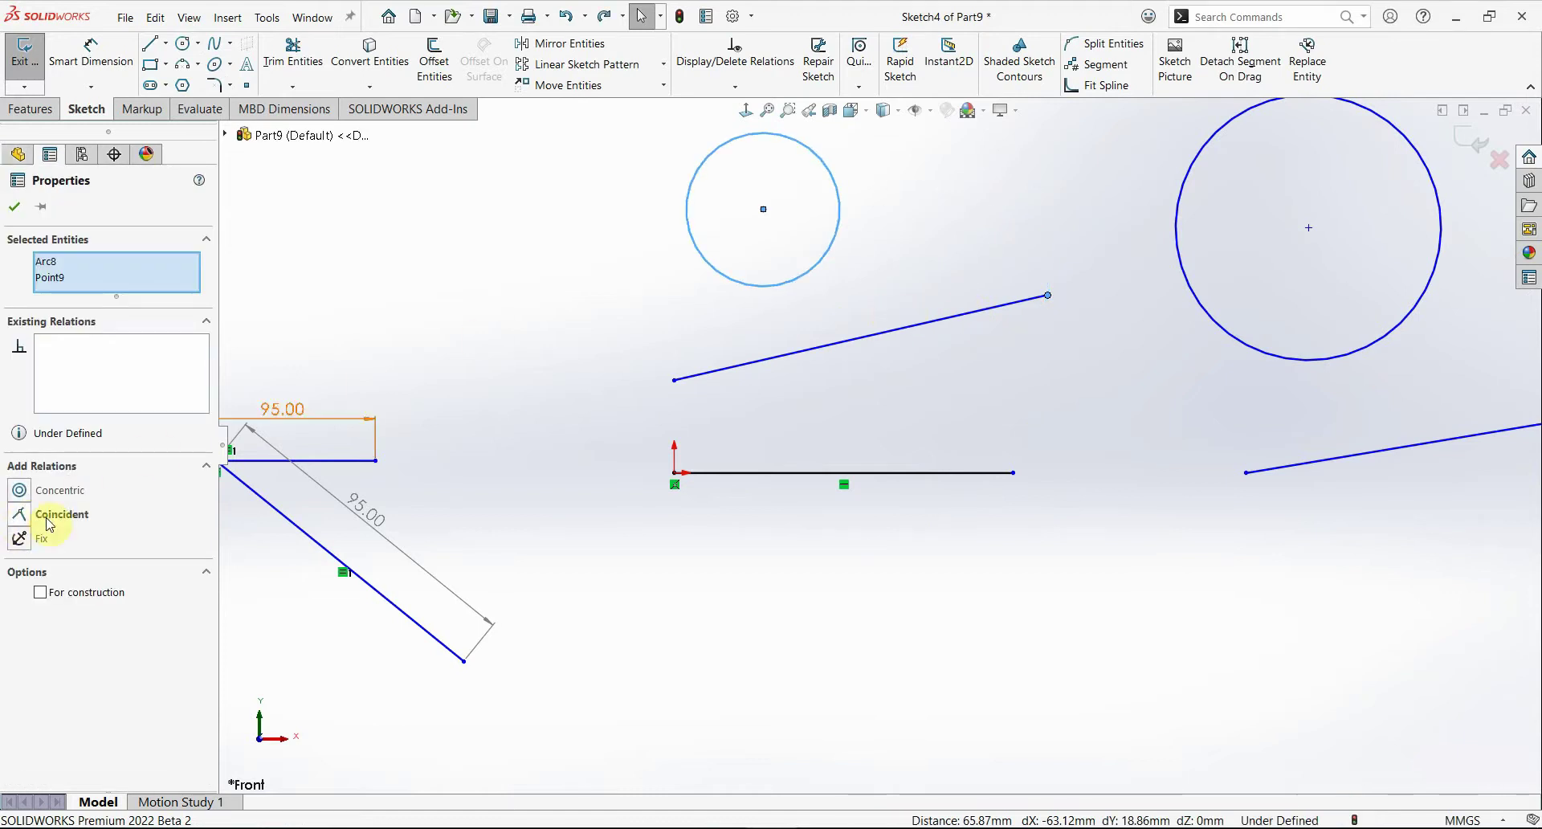
left_click(25, 490)
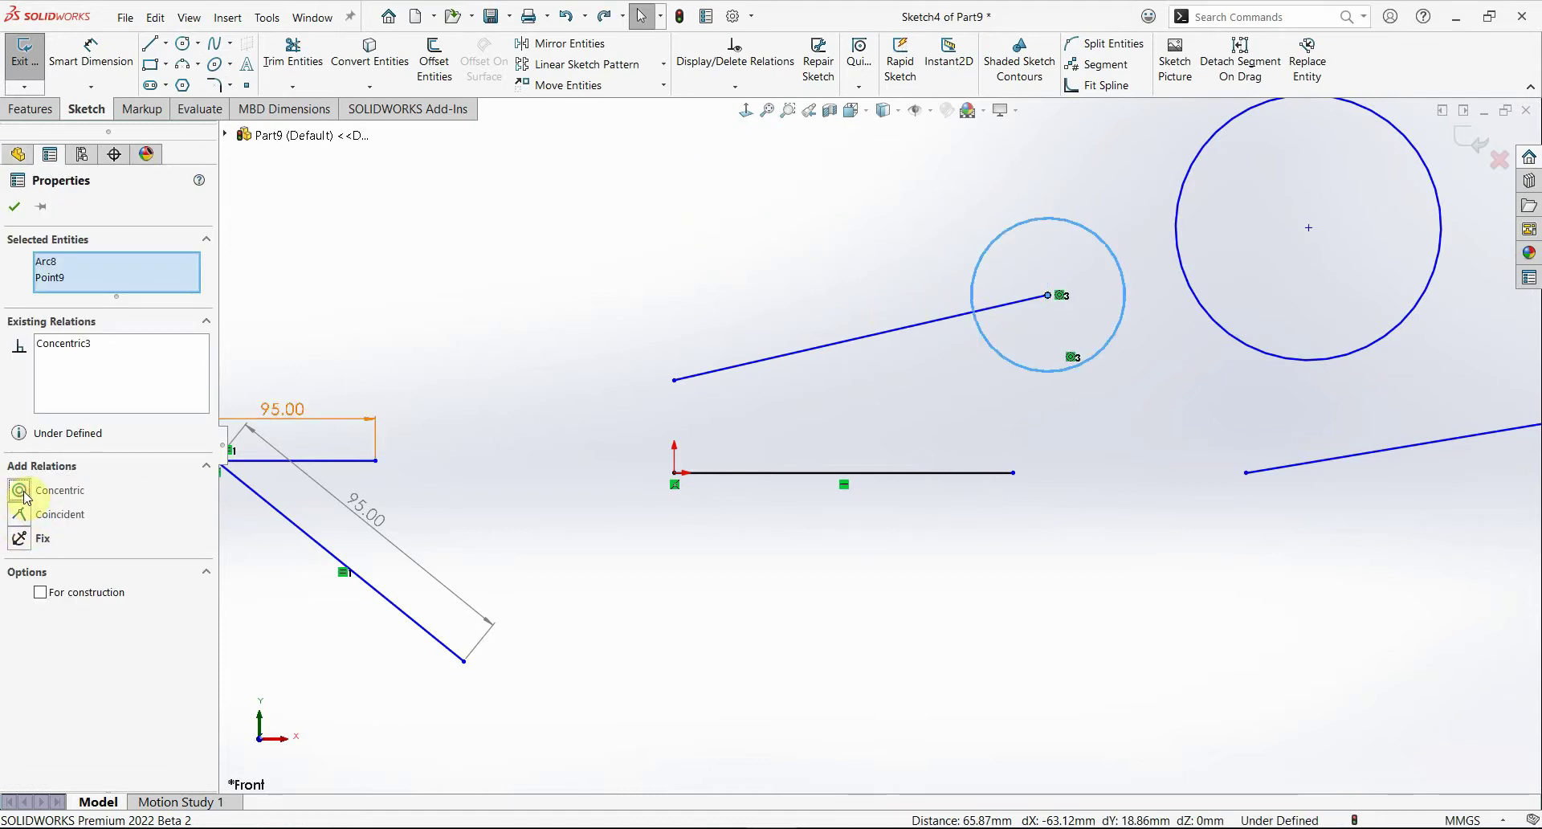
scroll(1040, 333, "down", 2)
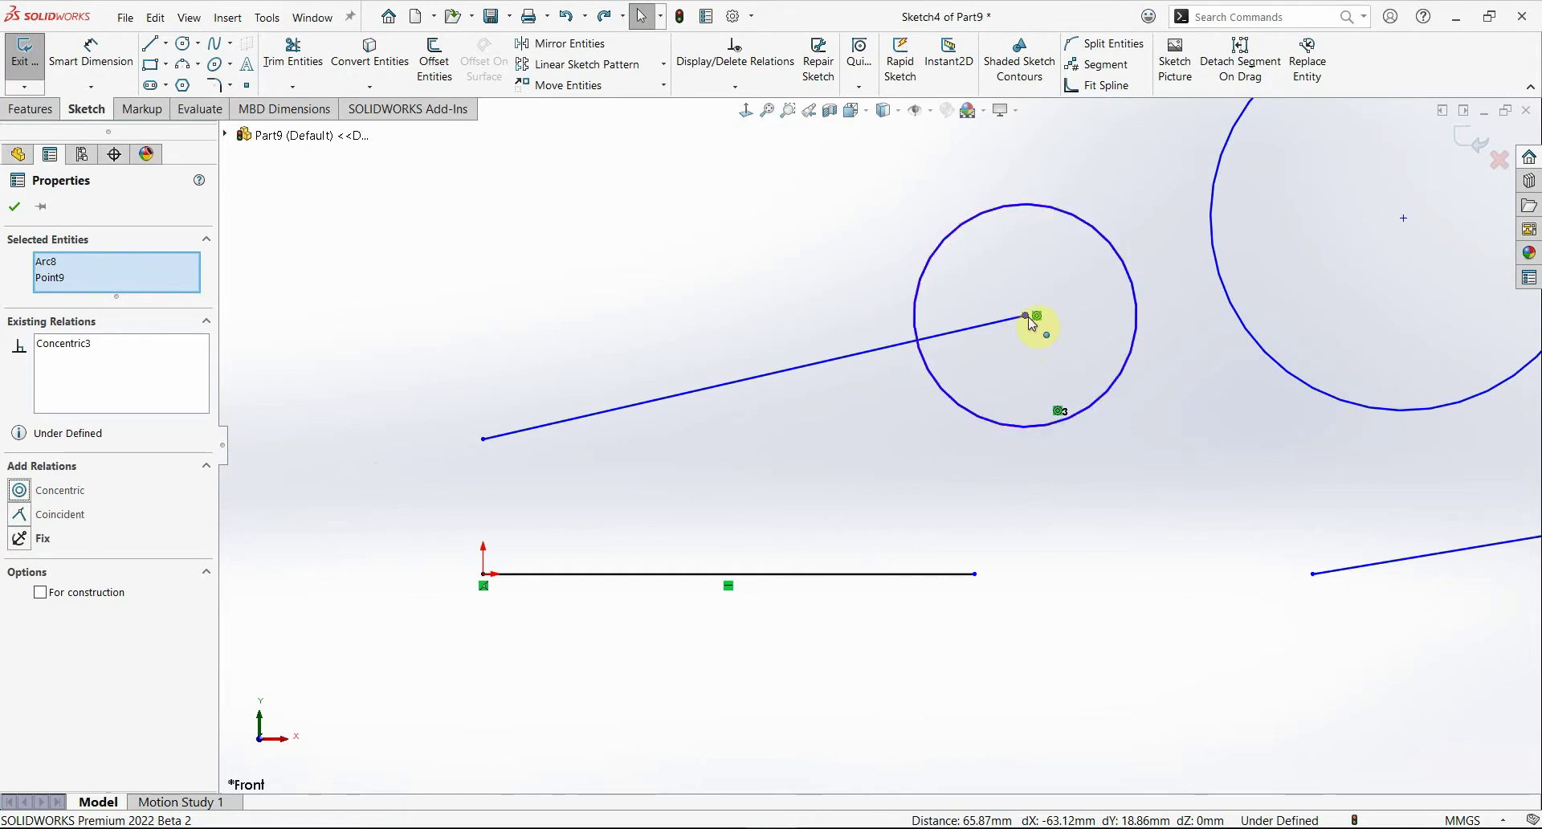
key("ctrl+z")
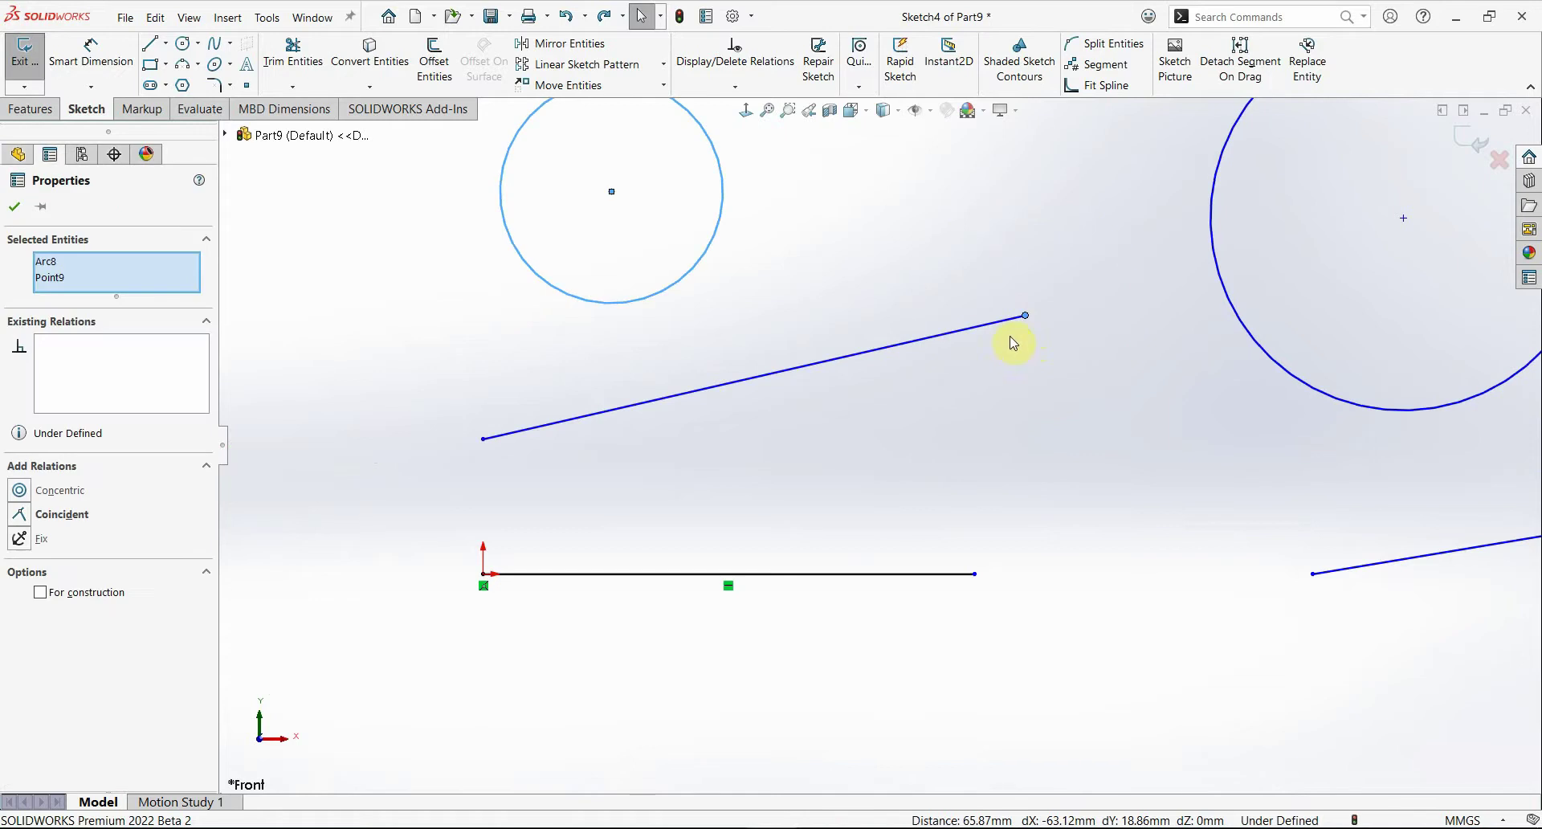
left_click(1088, 471)
scroll(1068, 506, "down", 5)
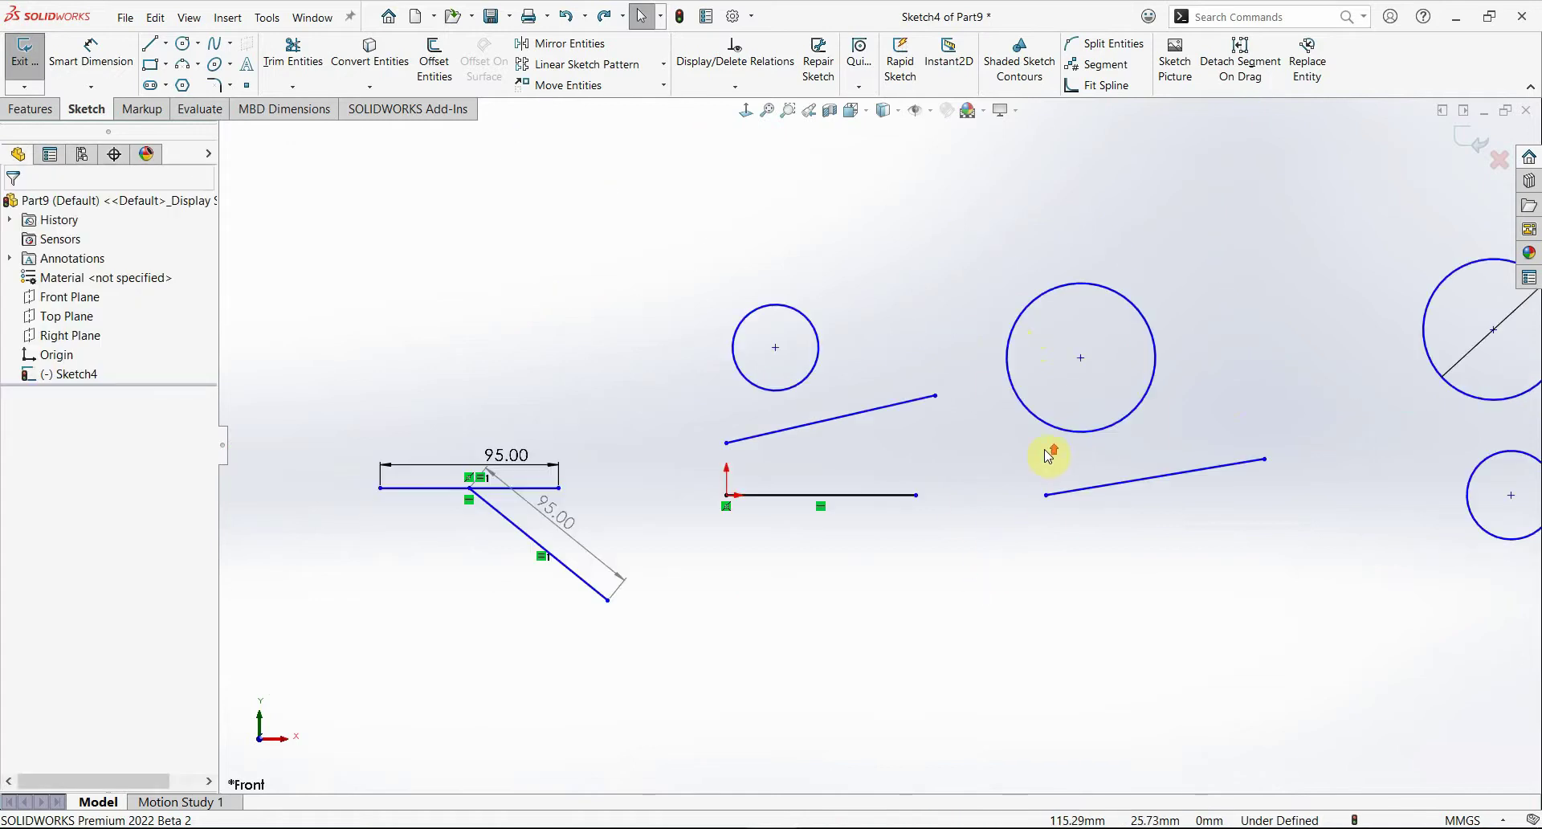
scroll(1169, 419, "up", 3)
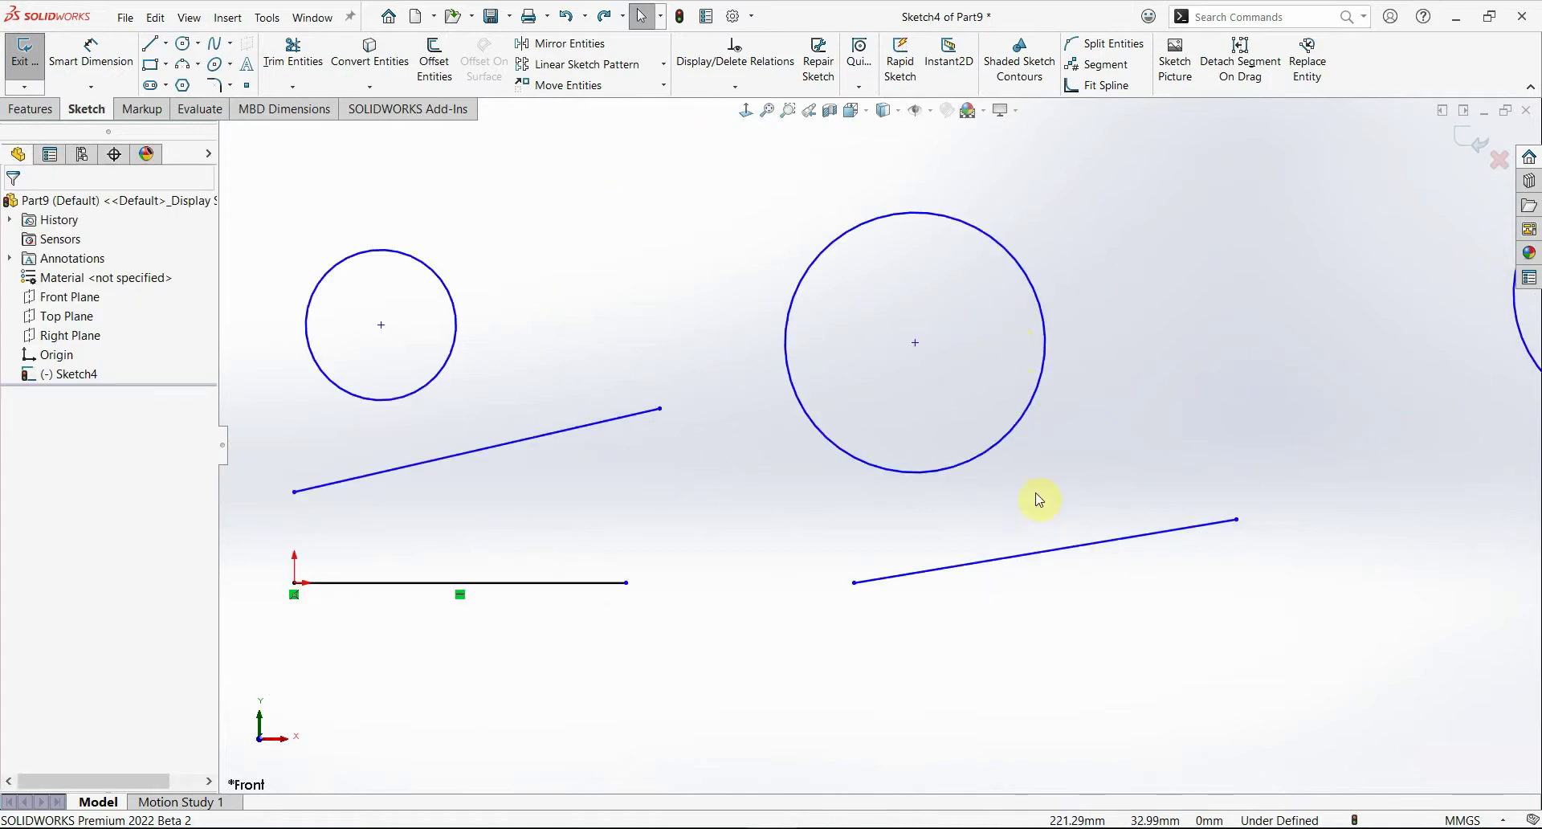
left_click(1003, 440)
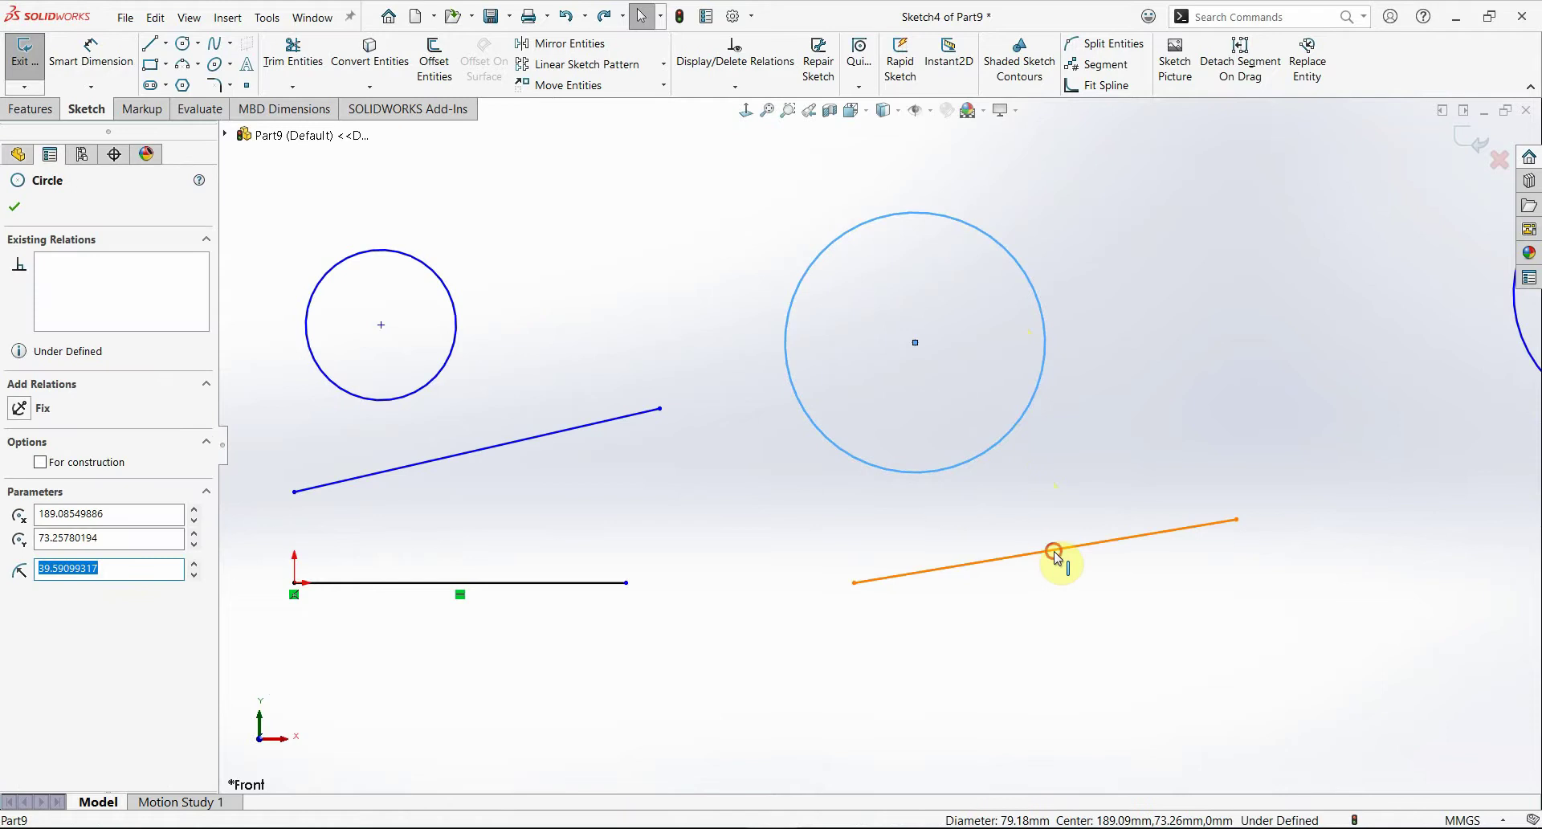
left_click(1054, 552, "ctrl")
scroll(1263, 396, "up", 2)
scroll(1187, 430, "down", 2)
scroll(1187, 429, "down", 2)
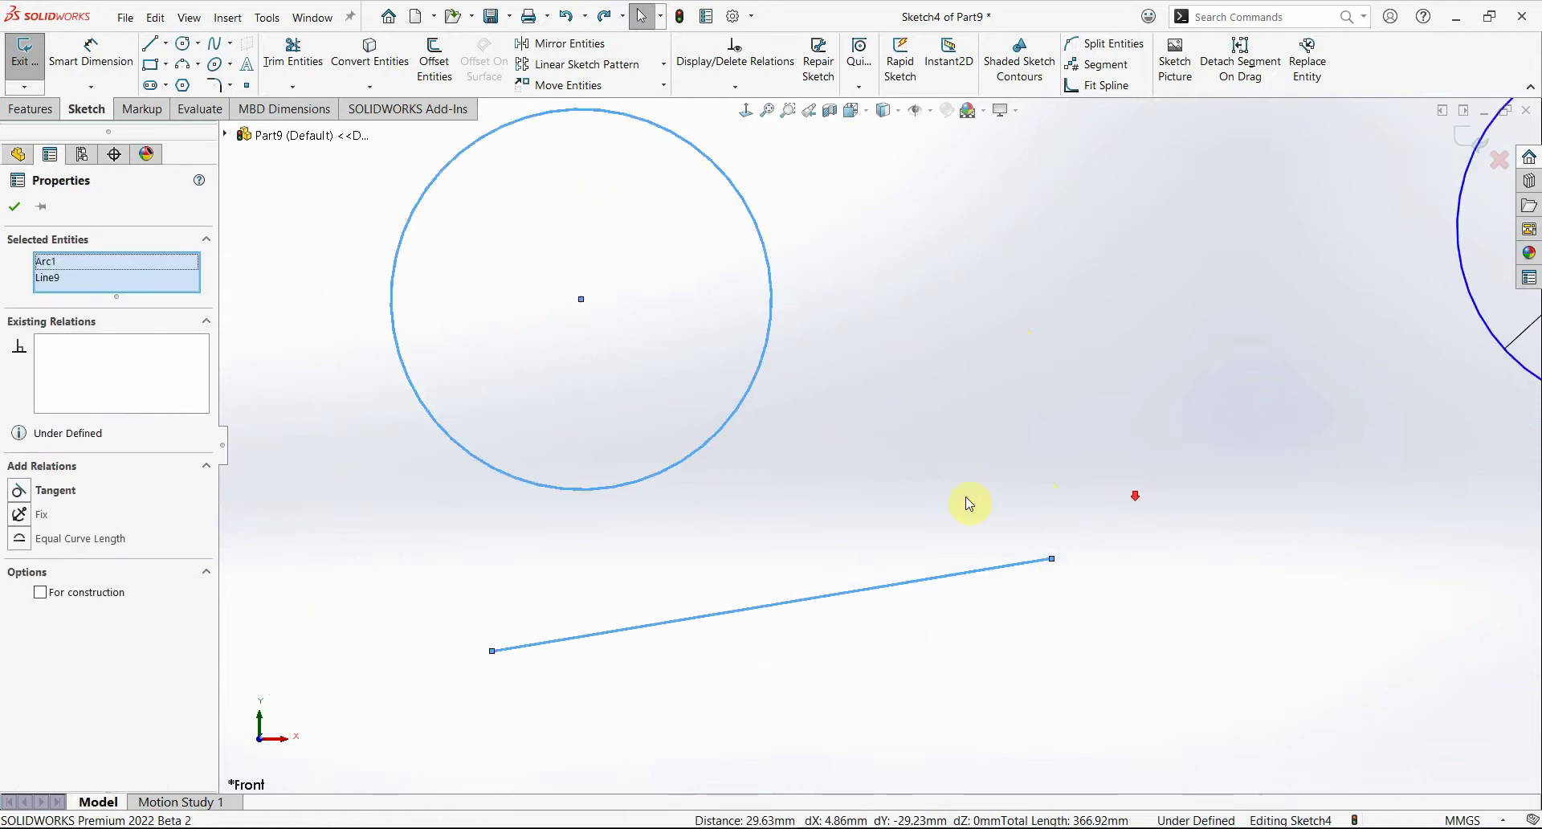
left_click(20, 492)
key("ctrl+z")
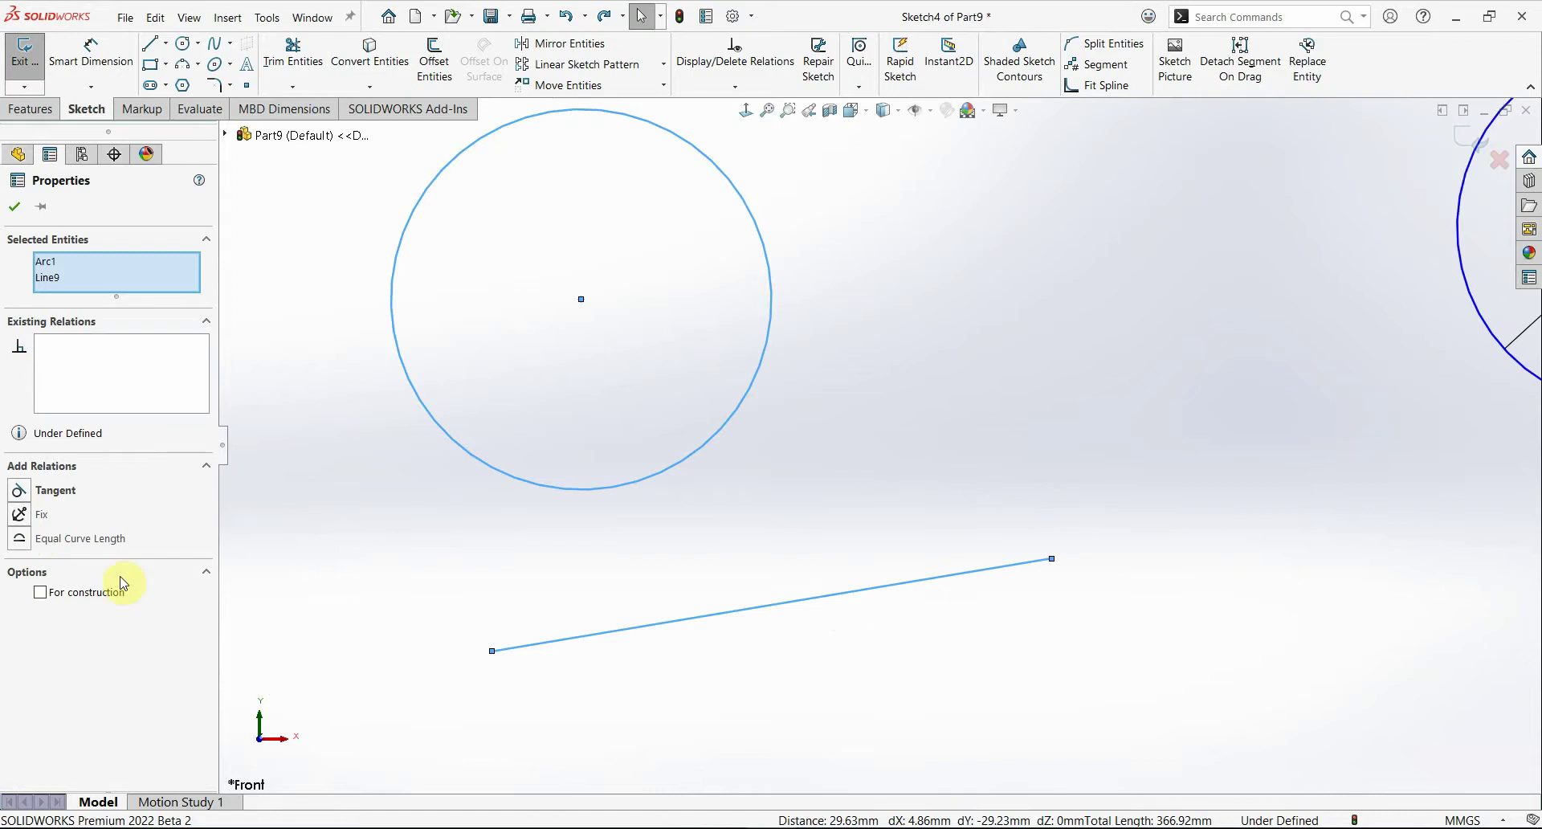
left_click(29, 543)
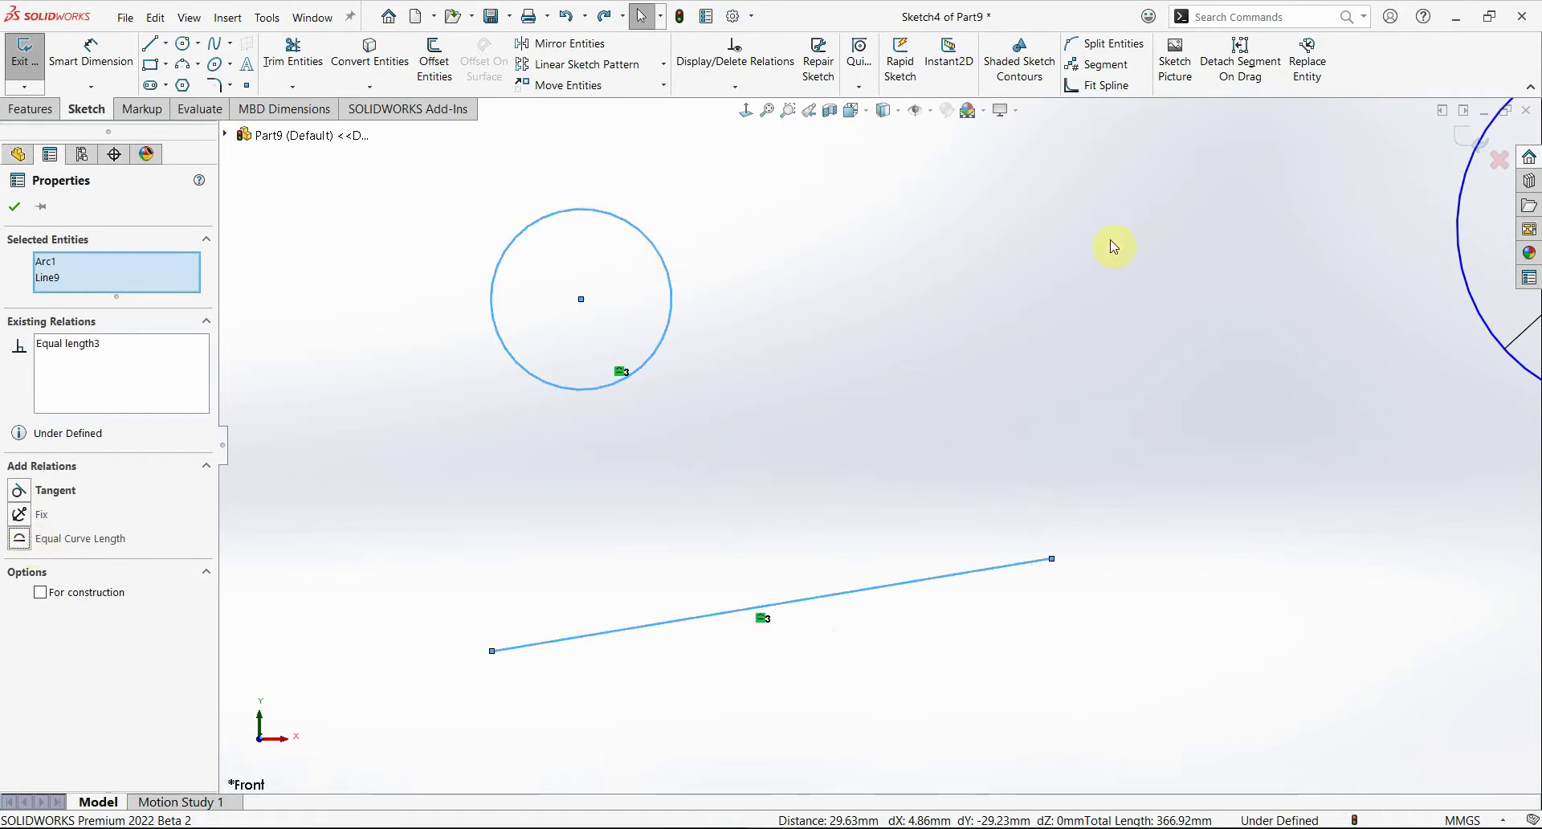
left_click(883, 624)
key("ctrl+z")
left_click(827, 420)
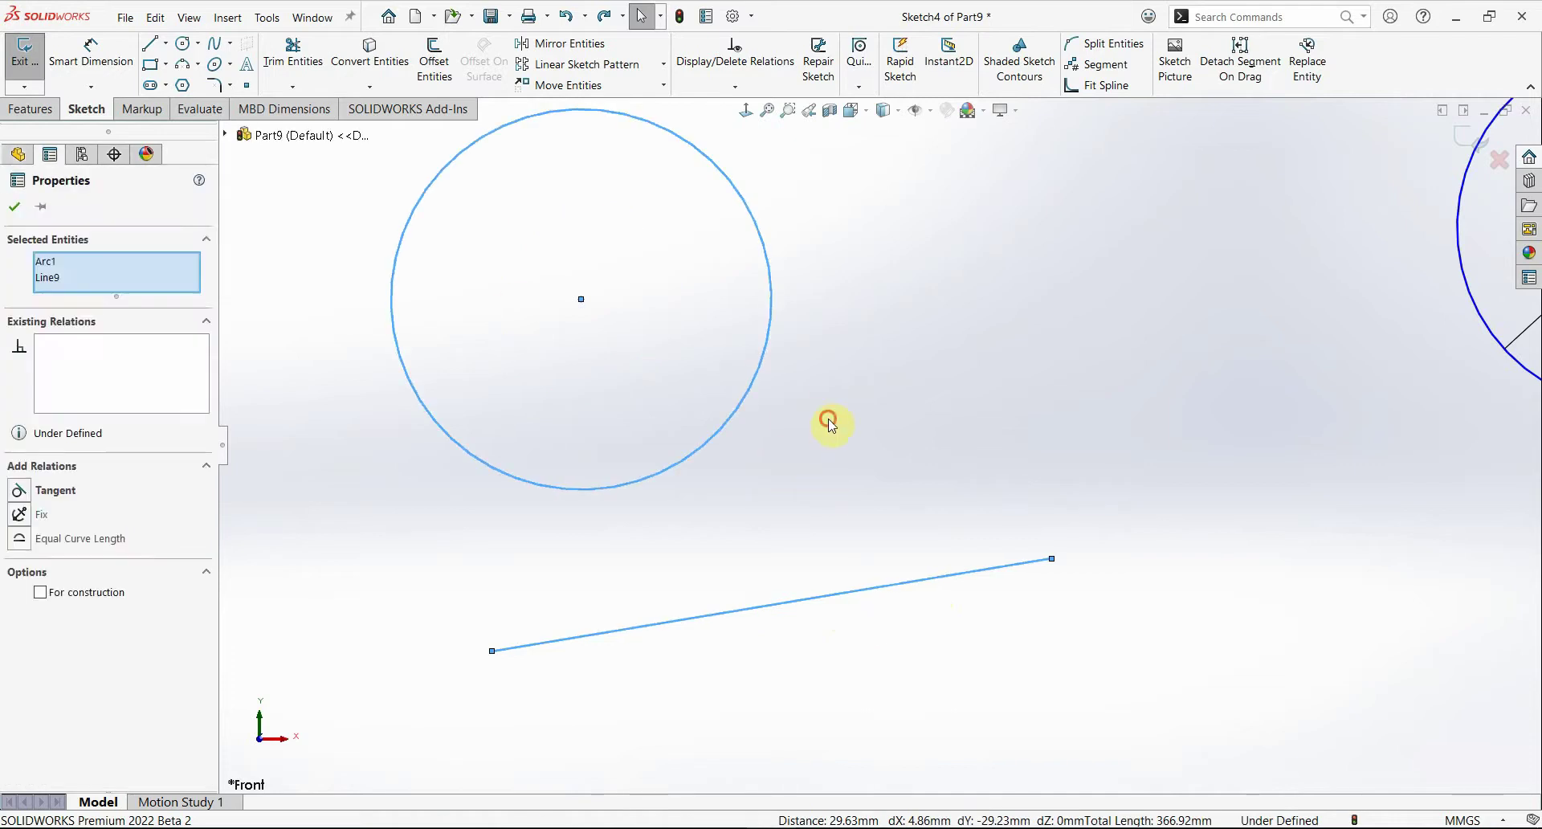
Step: Draw a three-point arc above the lower slanted line
left_click(183, 64)
scroll(923, 401, "up", 5)
scroll(877, 417, "down", 3)
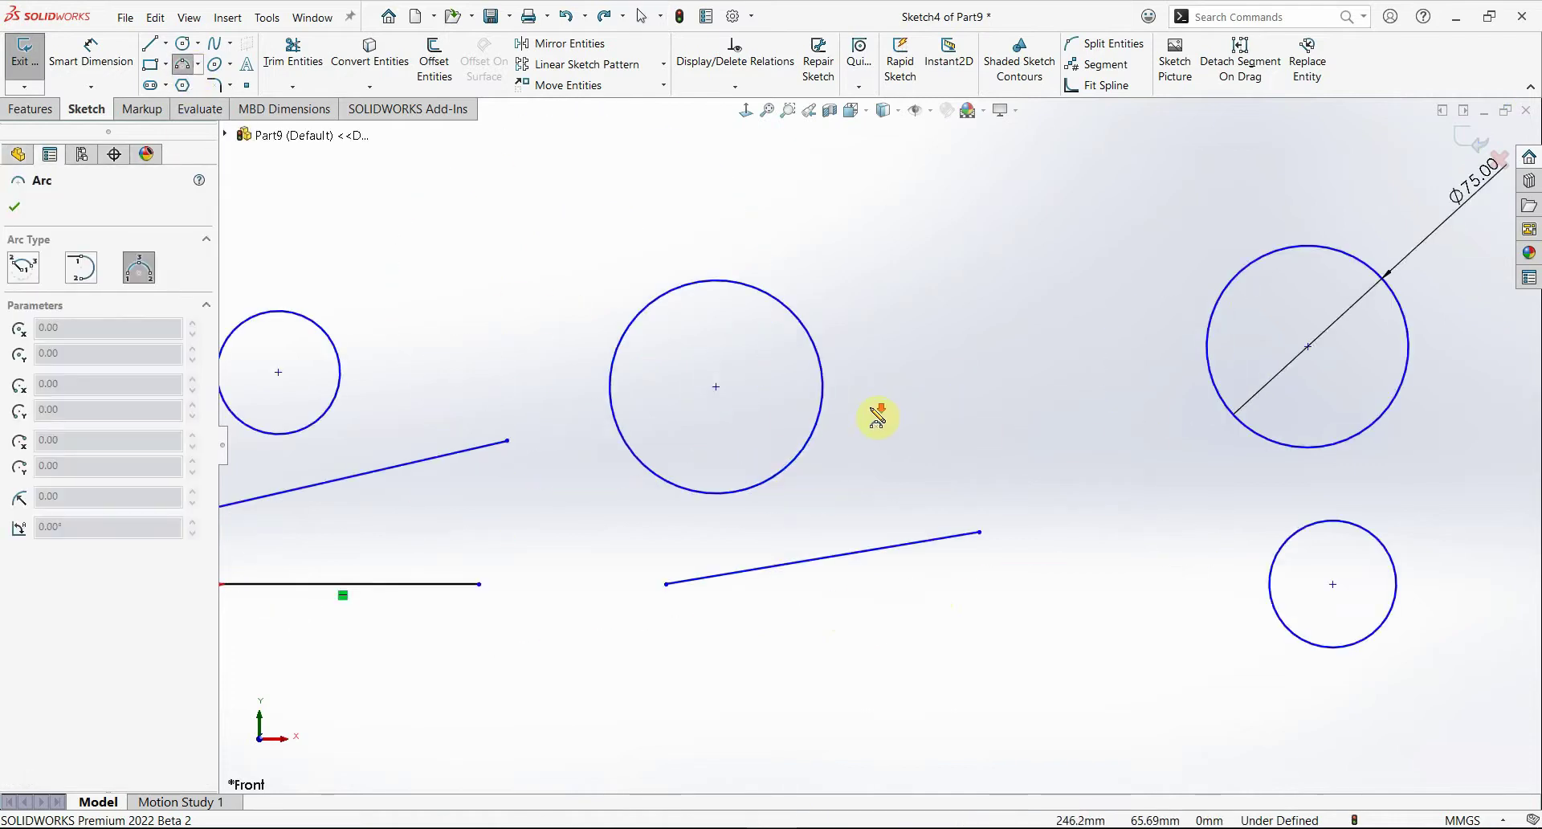
scroll(878, 416, "down", 2)
left_click(870, 440)
left_click(1092, 427)
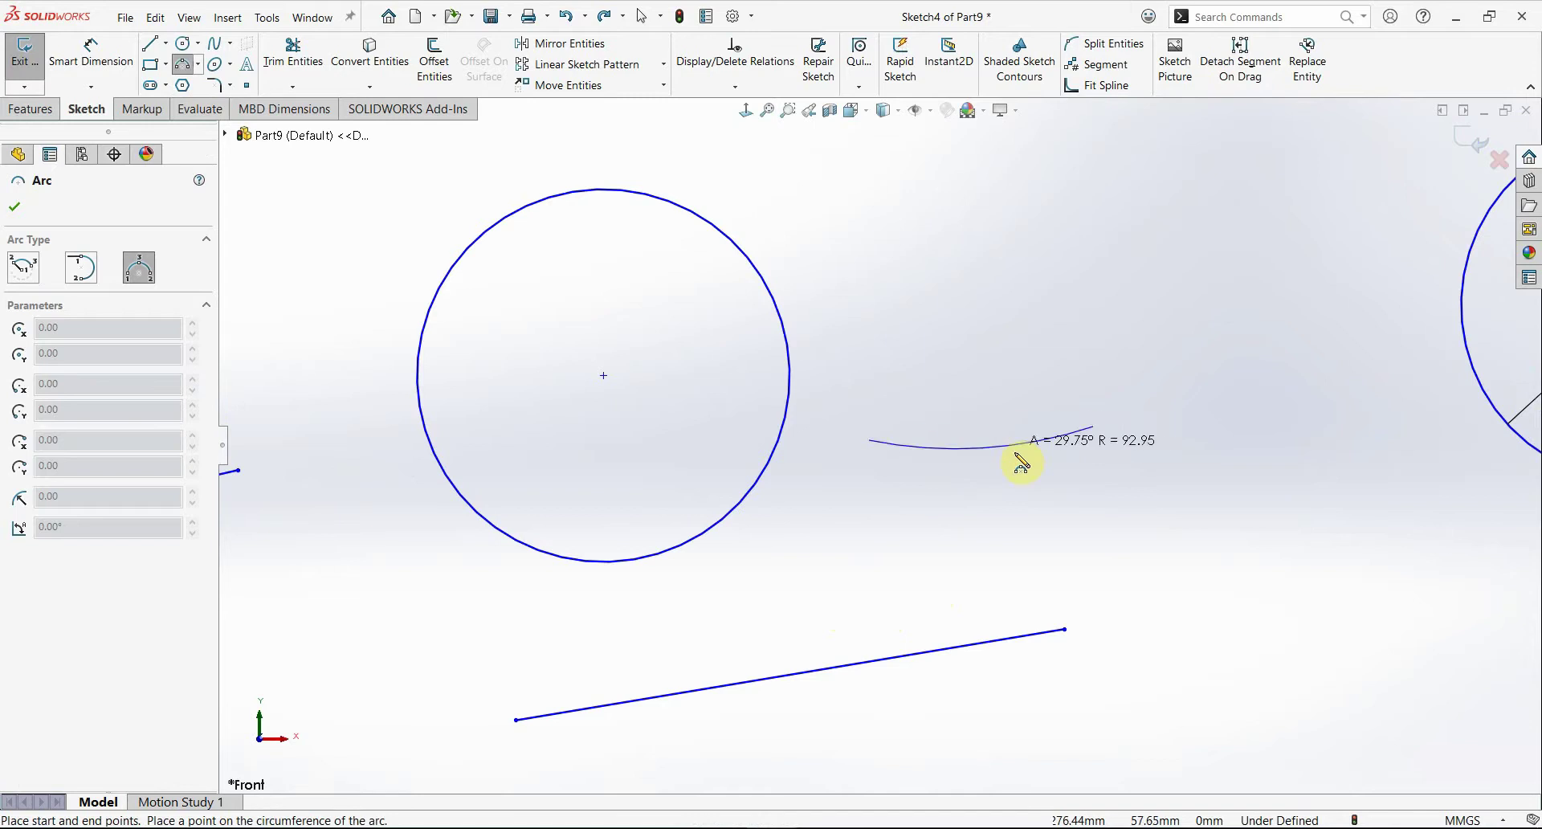
left_click(1021, 464)
key("Escape")
Step: Dimension the lower slanted line to 100 mm
right_click_drag(983, 695, 963, 518)
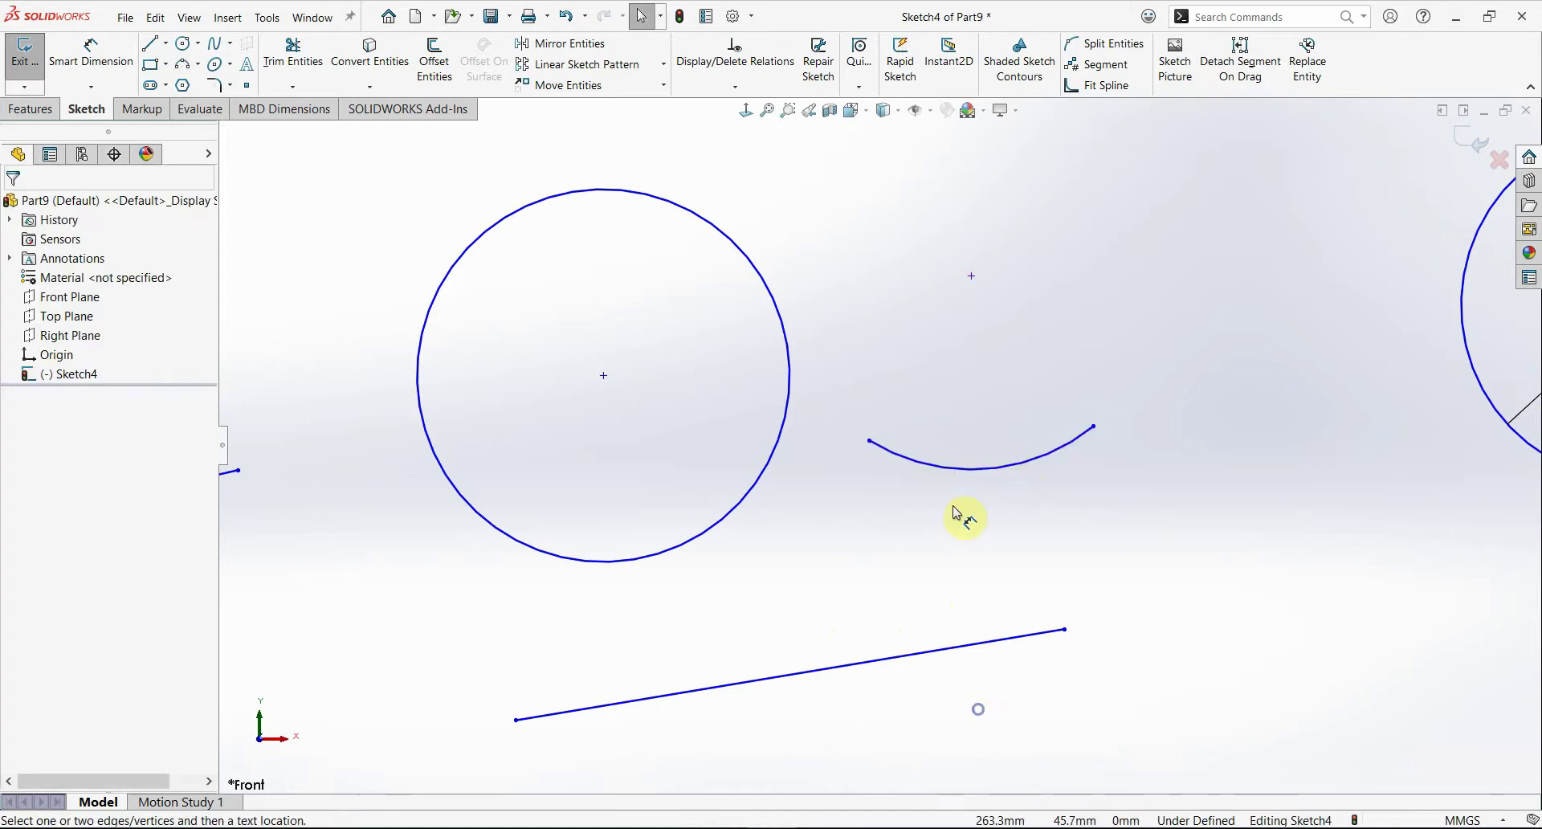
left_click(883, 663)
left_click(873, 714)
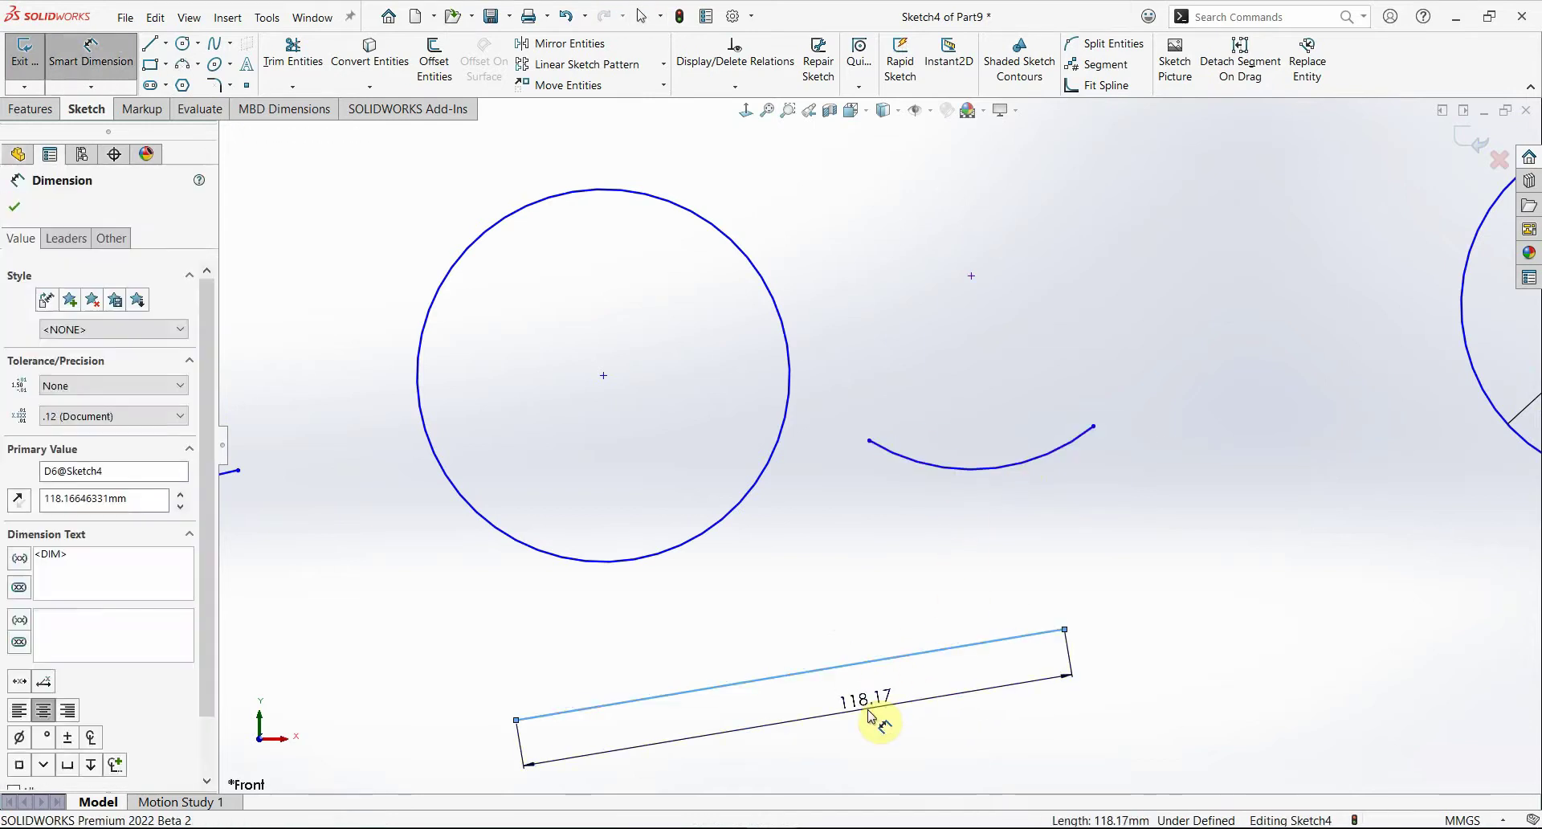
type("100")
key("Return")
key("Escape")
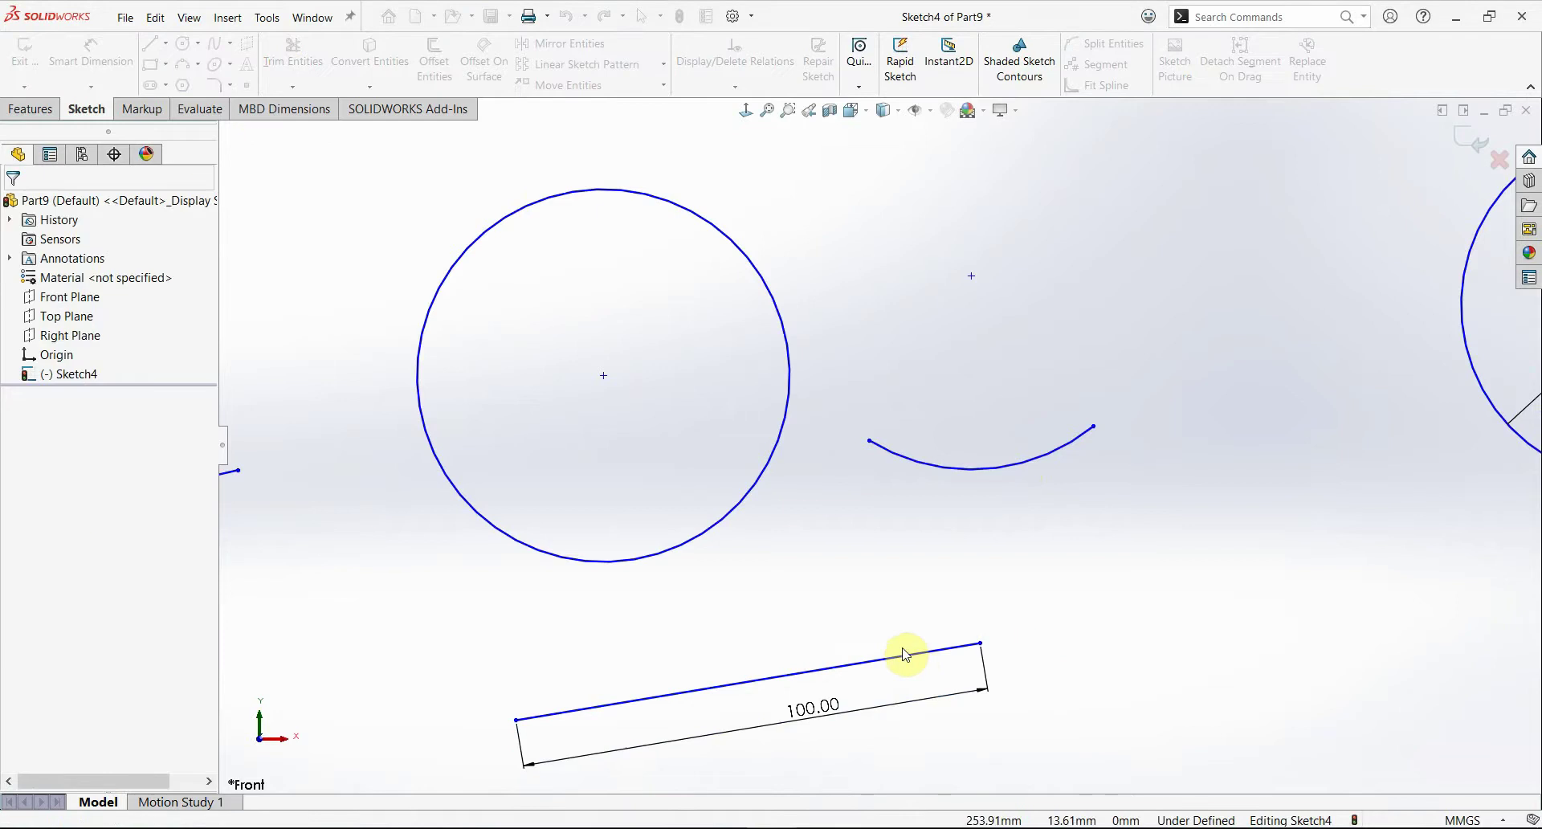
Step: Make the arc equal in length to the 100 mm line and flatten its curve
left_click(903, 657)
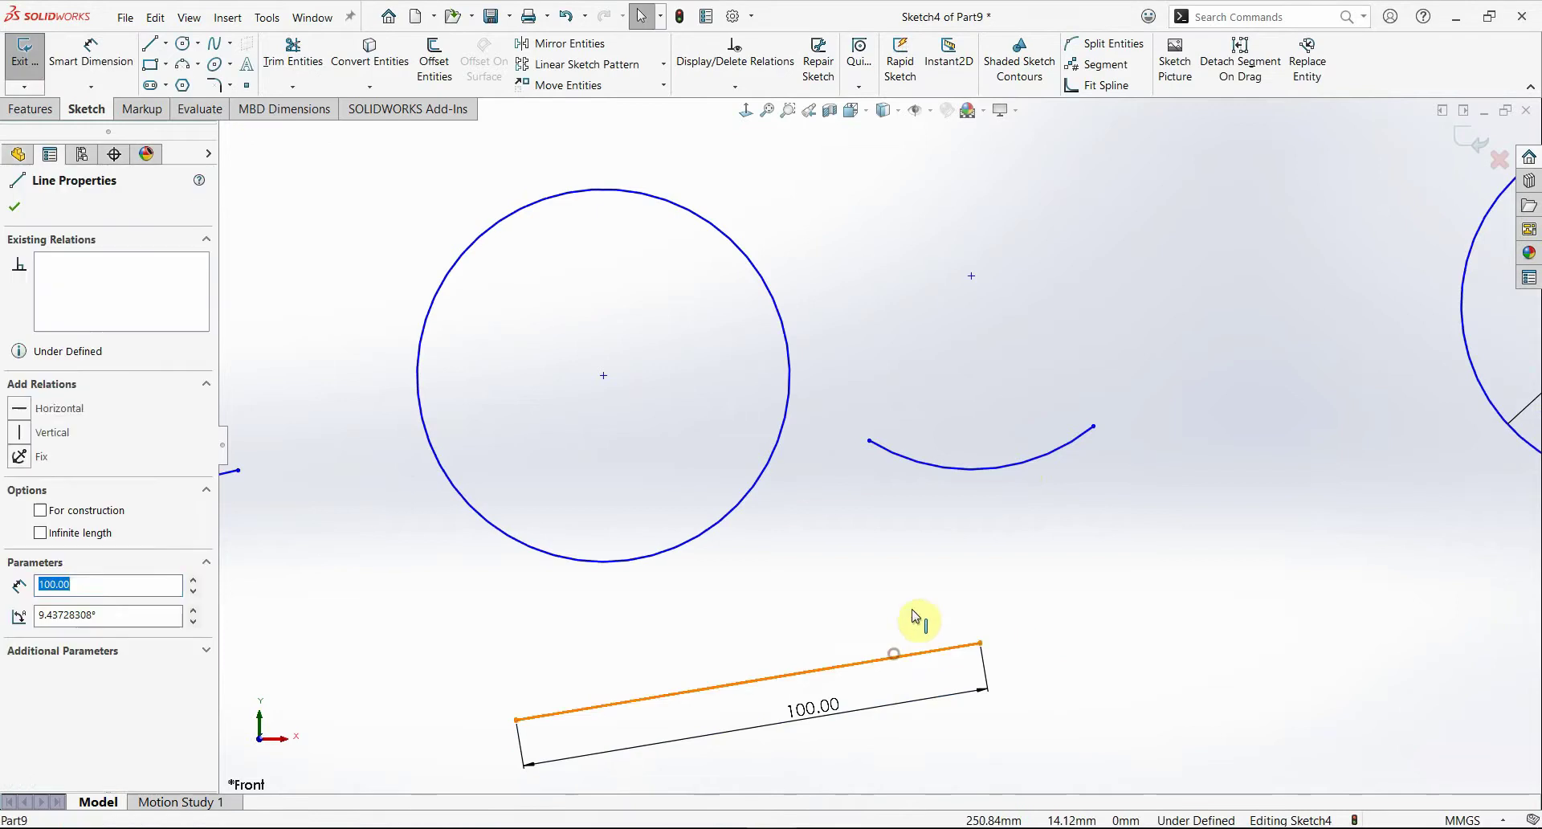
left_click(945, 470, "ctrl")
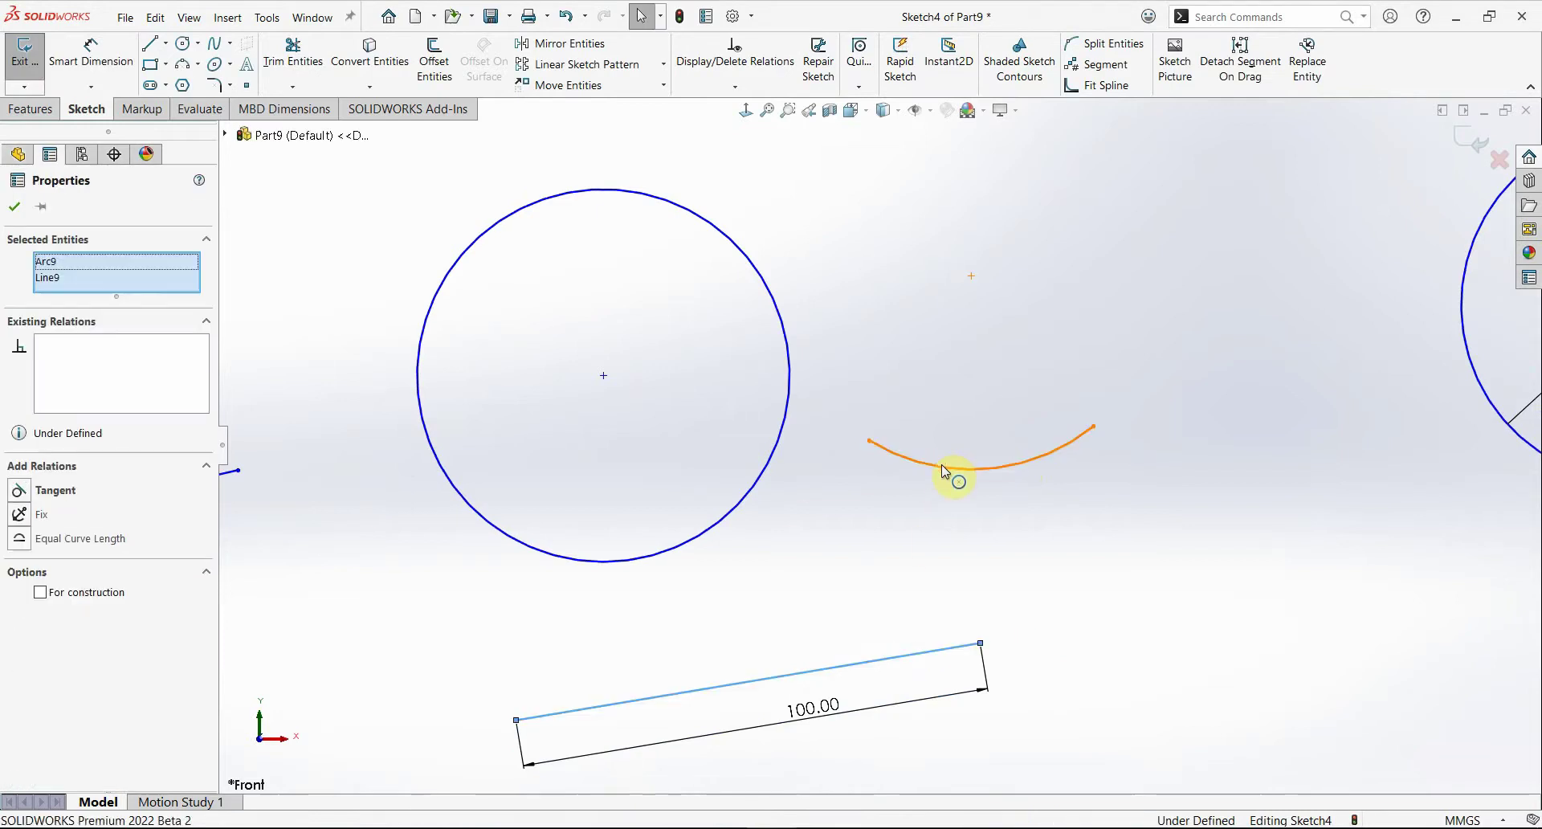
left_click(20, 539)
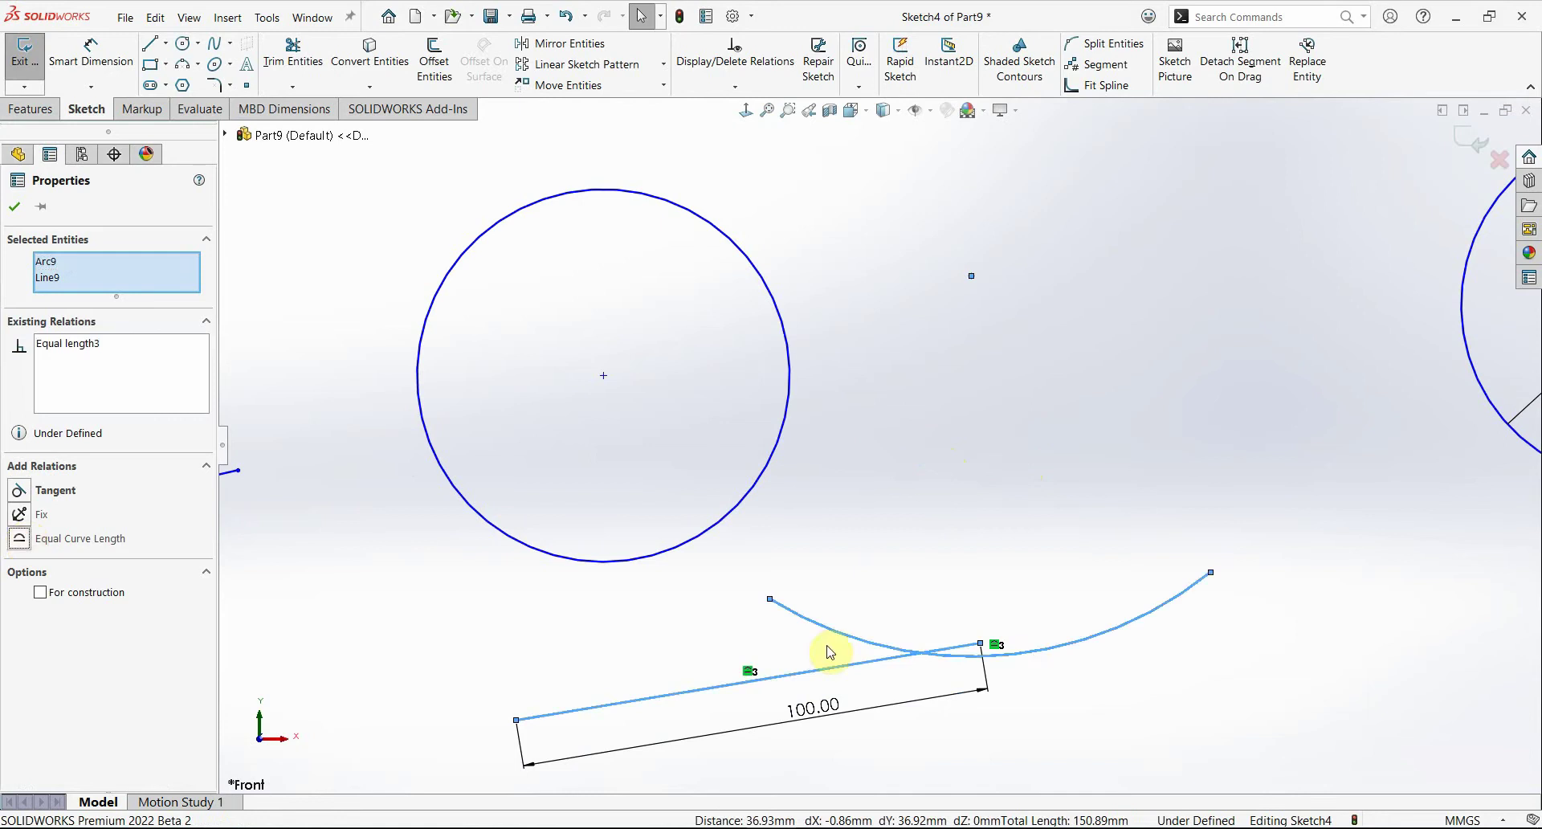
left_click(964, 538)
left_click_drag(1018, 659, 1018, 616)
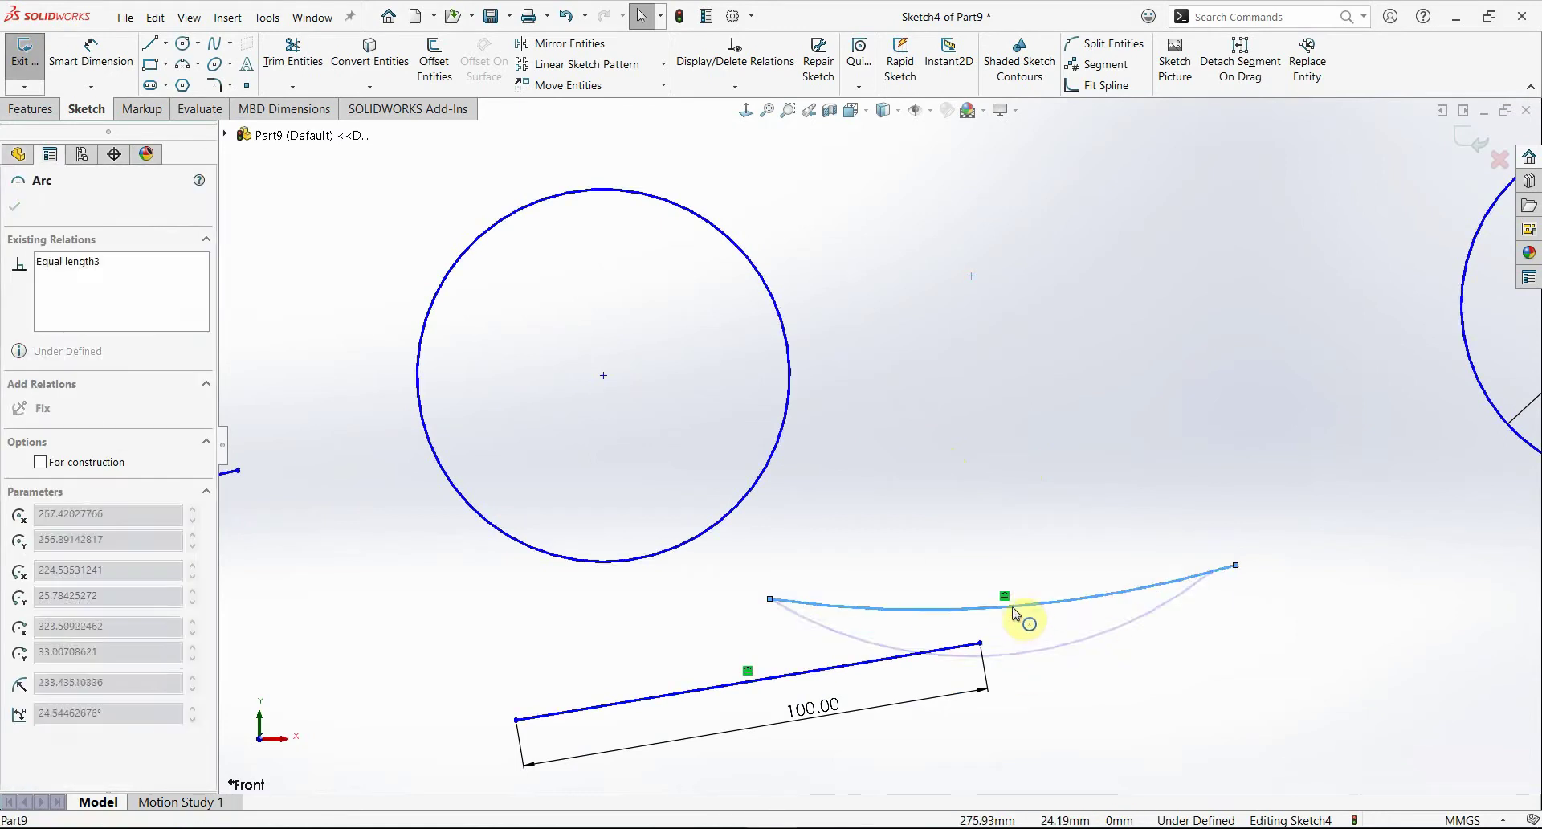
left_click(1062, 703)
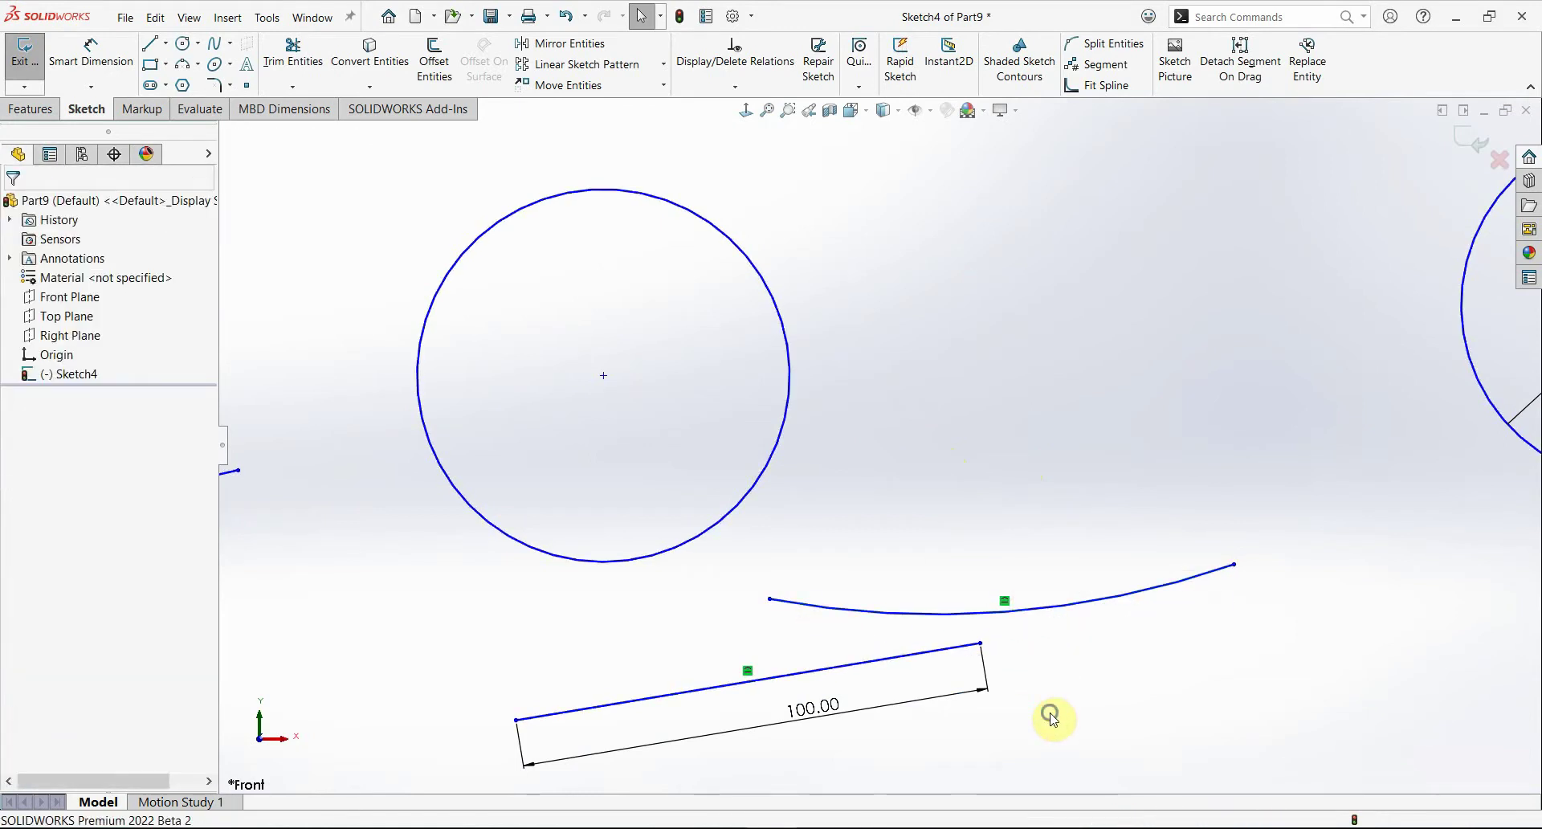
Step: Add a driven 100.00 arc-length dimension above the arc
right_click_drag(1056, 699, 1051, 592)
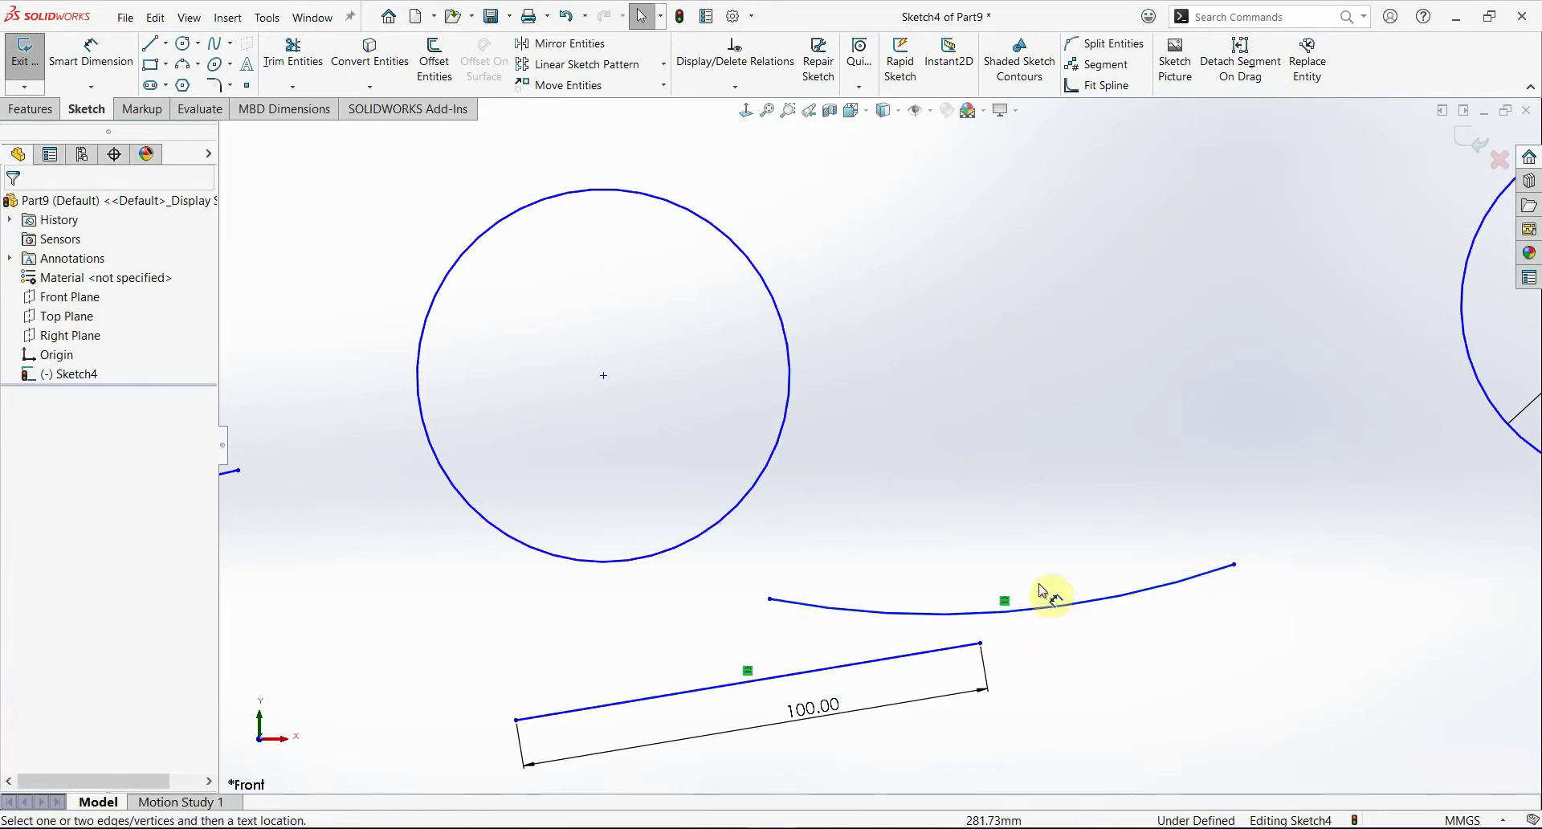
left_click(770, 599)
left_click(1234, 565)
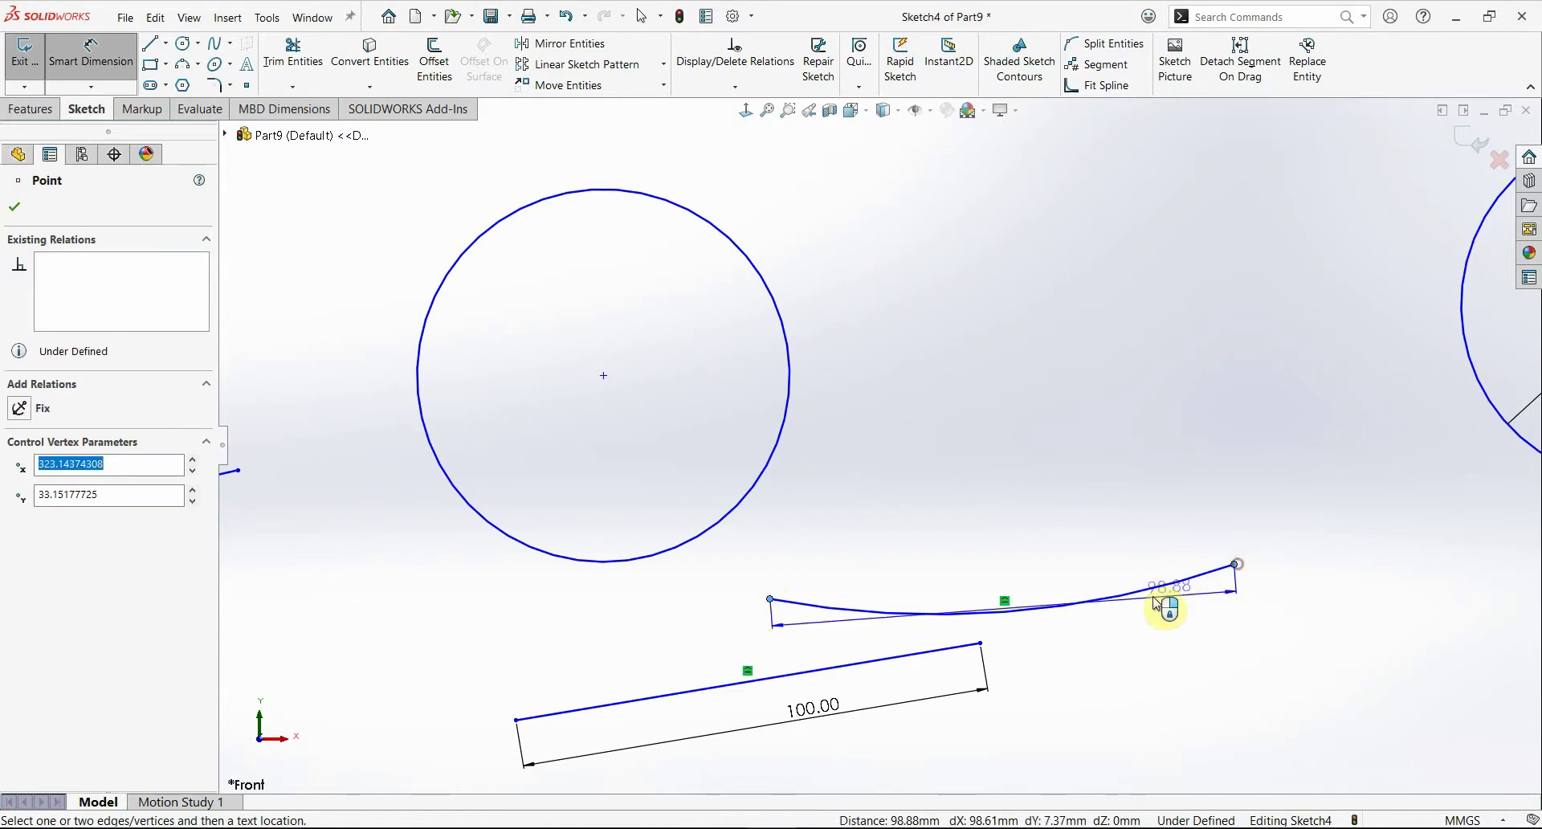
left_click(1156, 582)
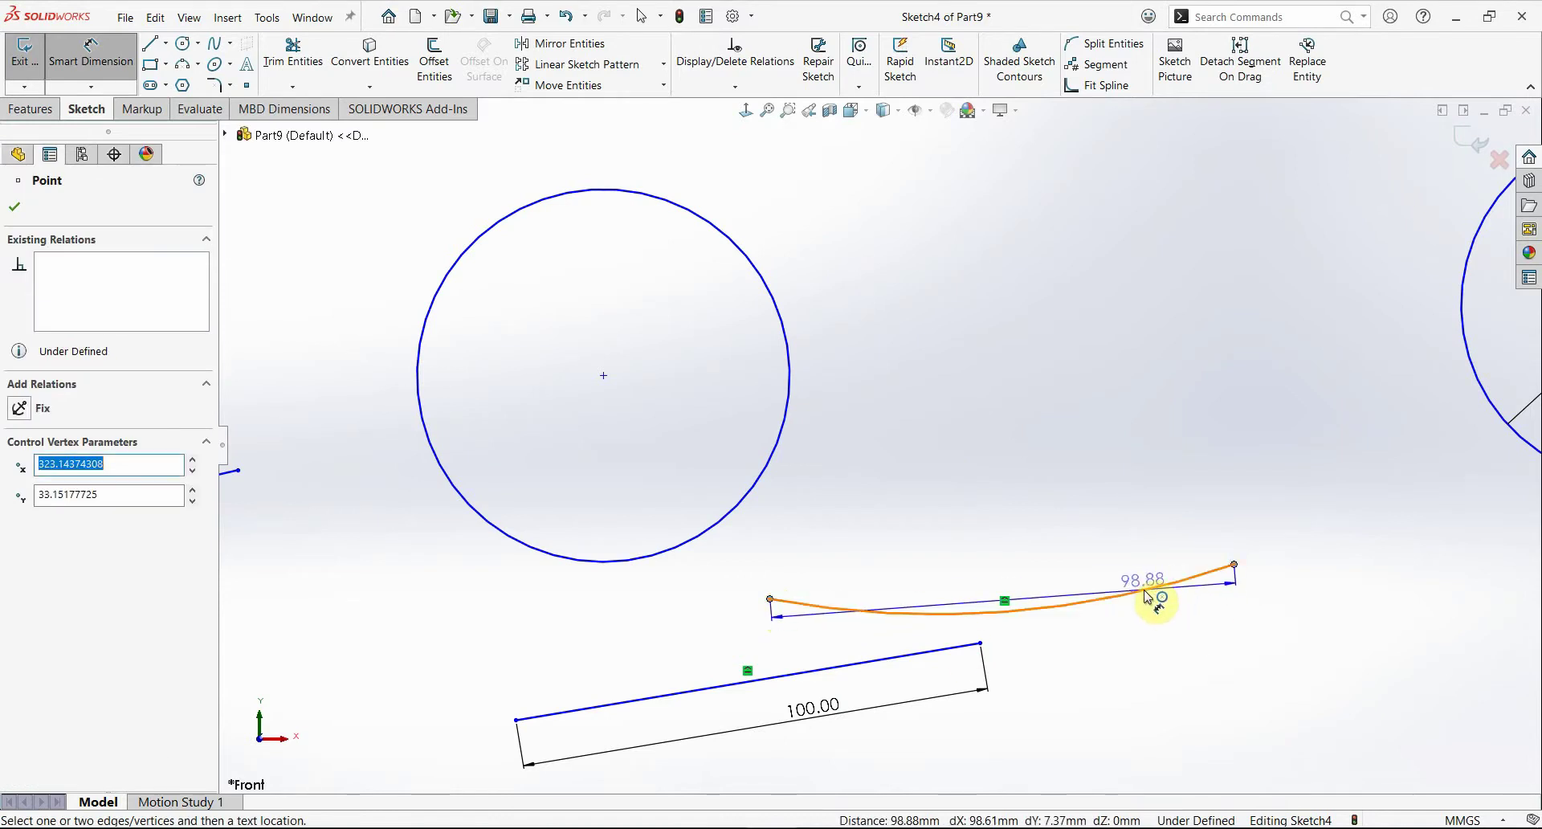
left_click(1024, 556)
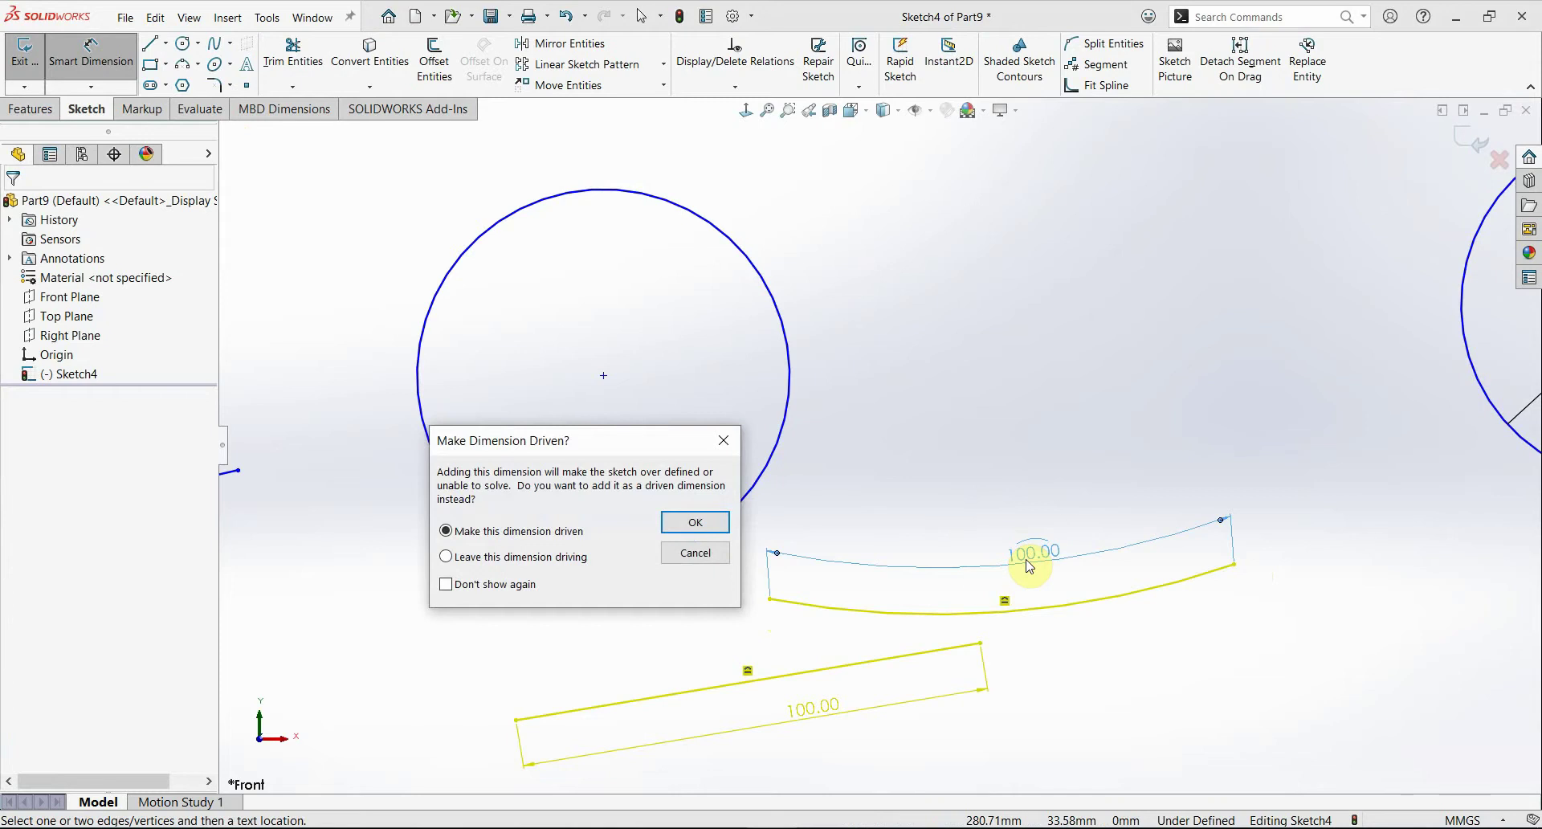
left_click(696, 522)
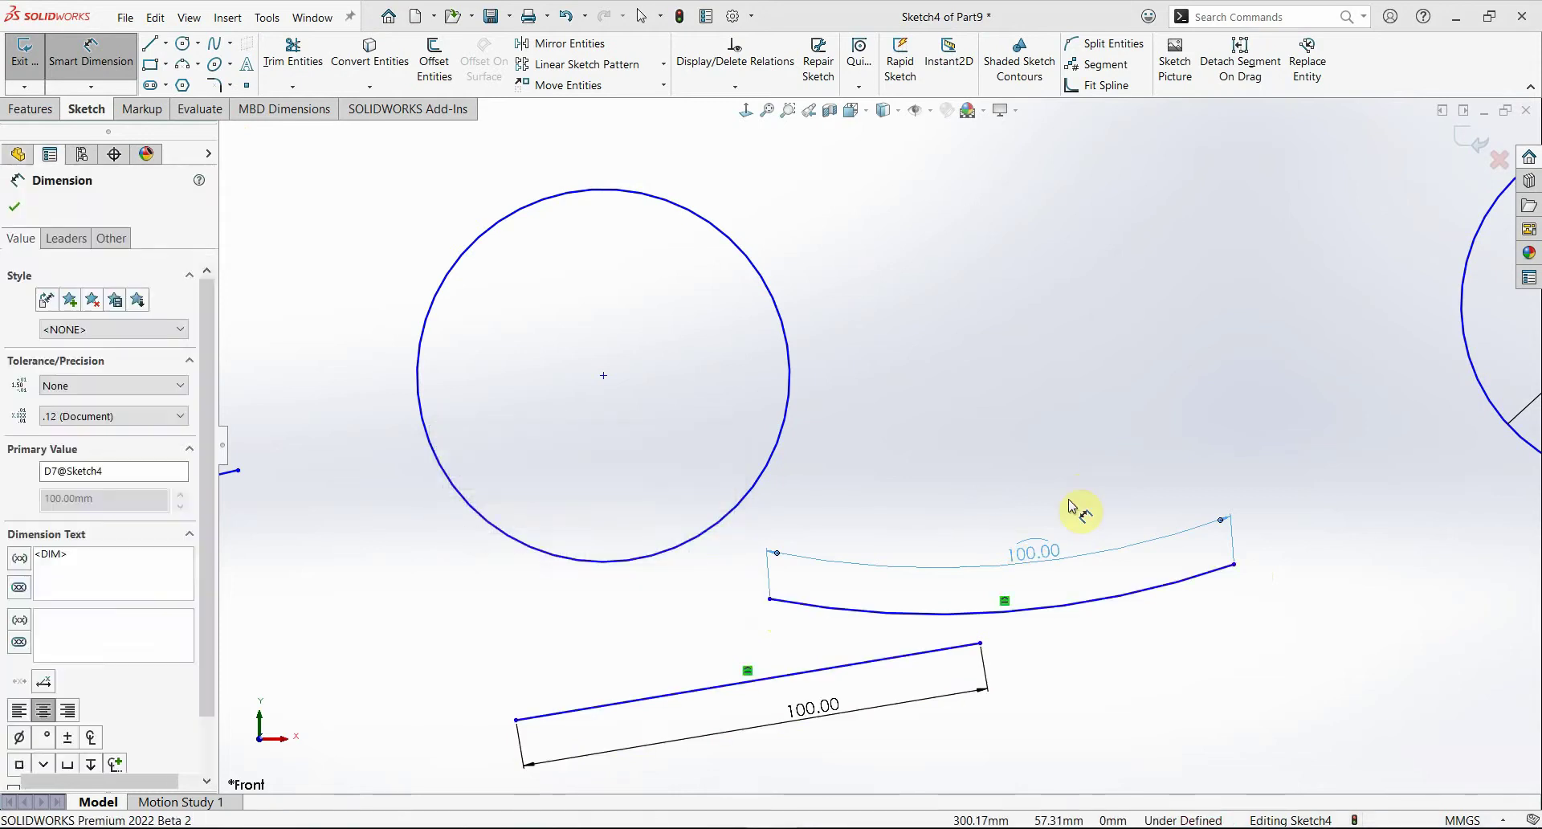
key("Escape")
scroll(964, 516, "up", 4)
scroll(949, 518, "up", 2)
scroll(1109, 486, "down", 2)
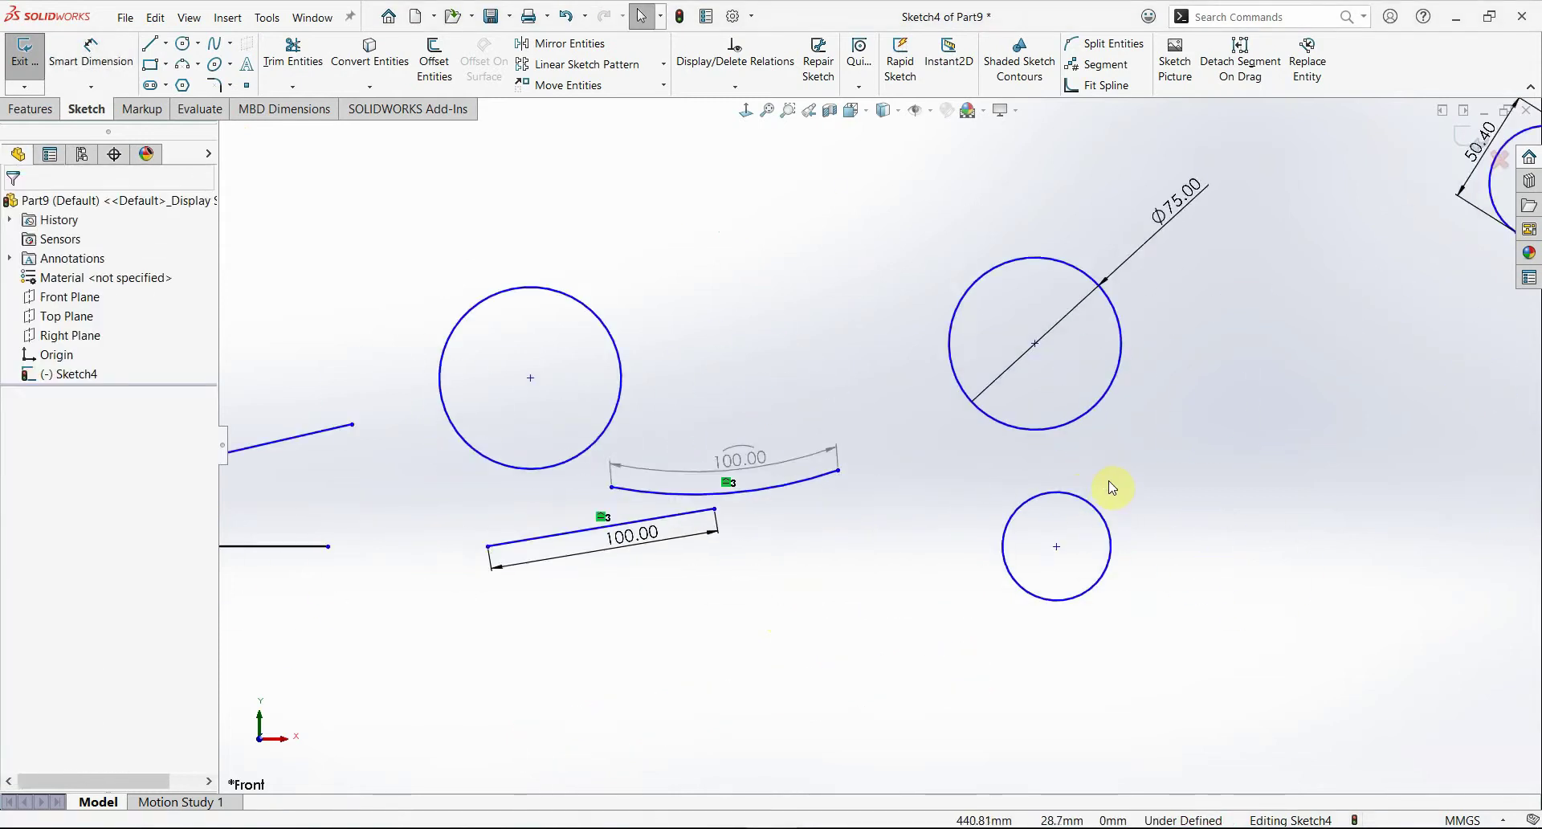
scroll(1092, 457, "down", 2)
left_click(1046, 390)
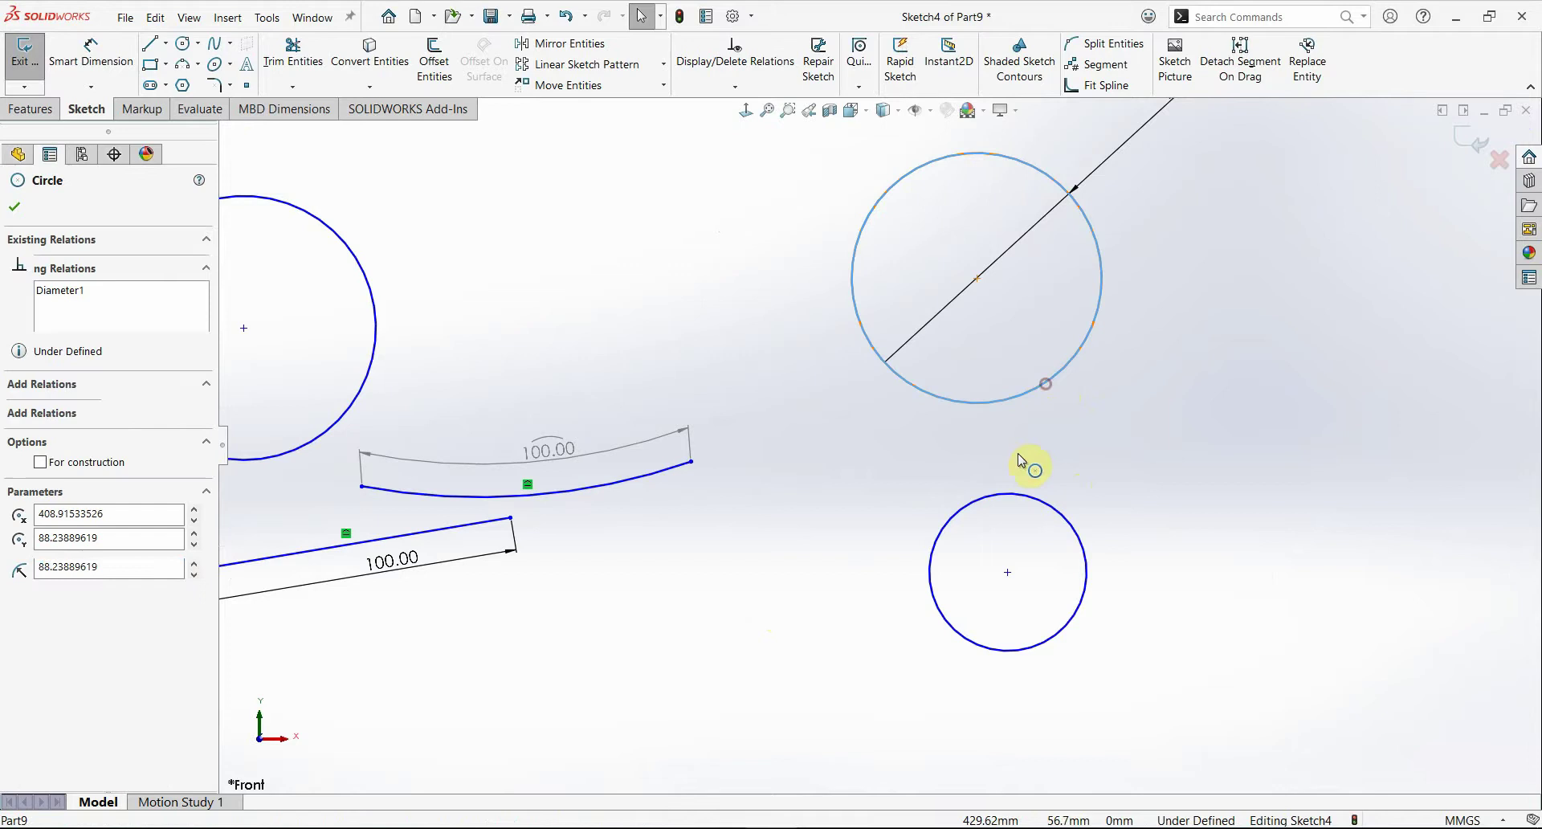
left_click(1000, 493, "ctrl")
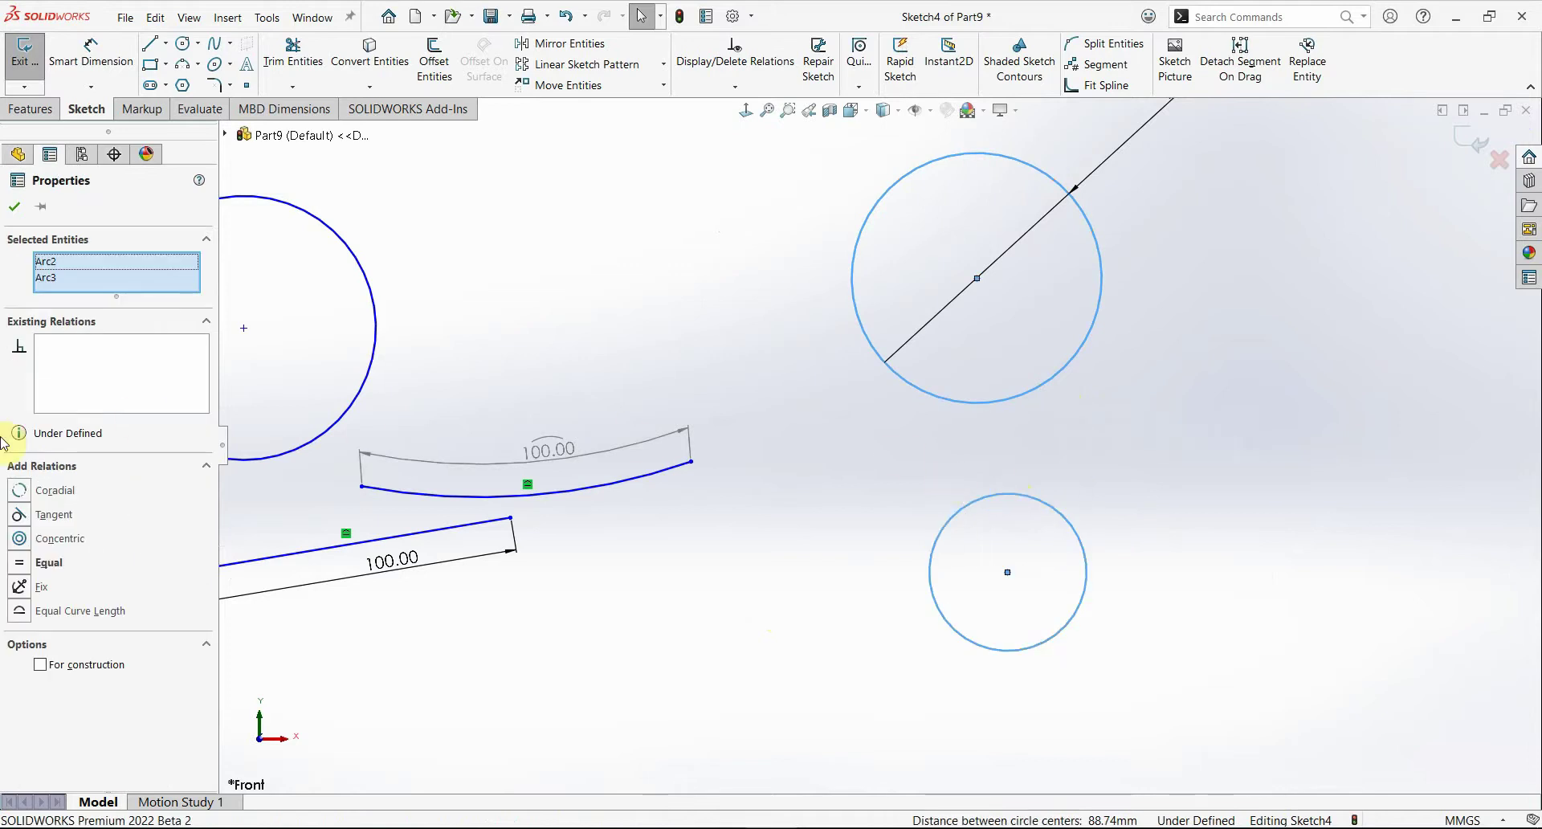
left_click(24, 498)
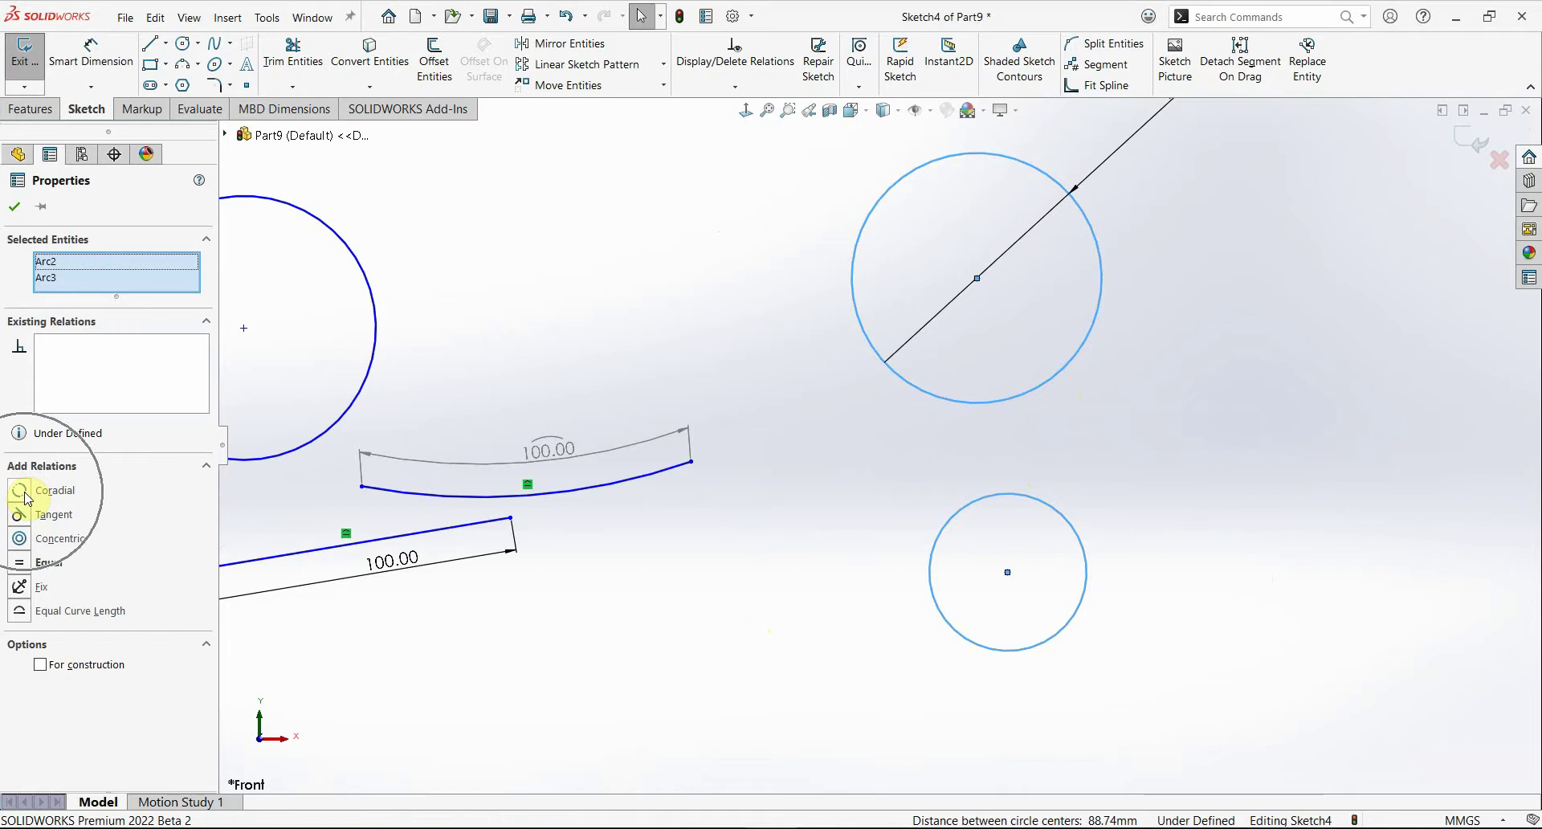
left_click(24, 497)
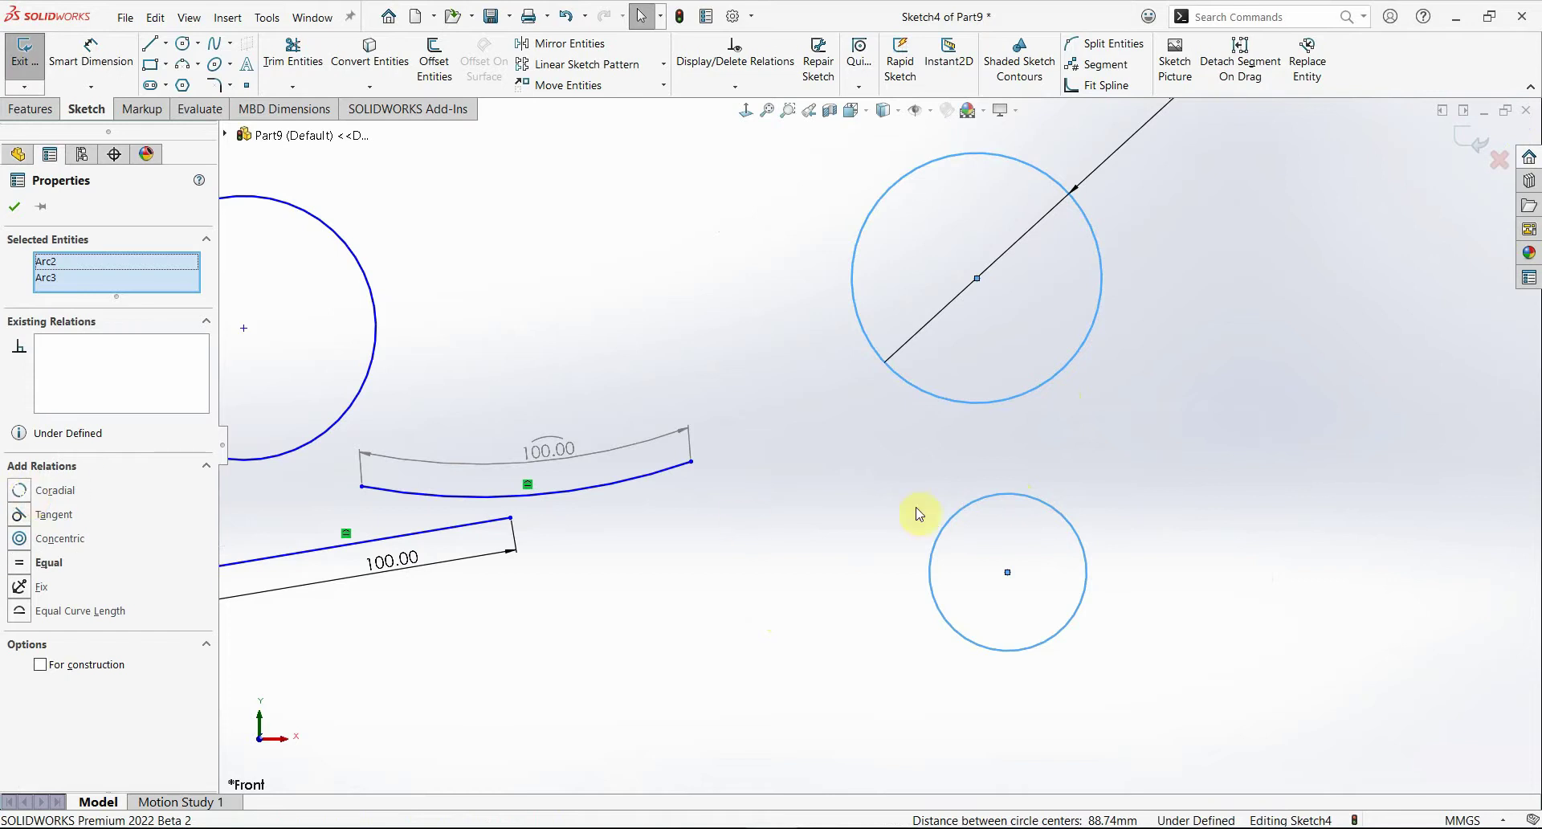
left_click(17, 491)
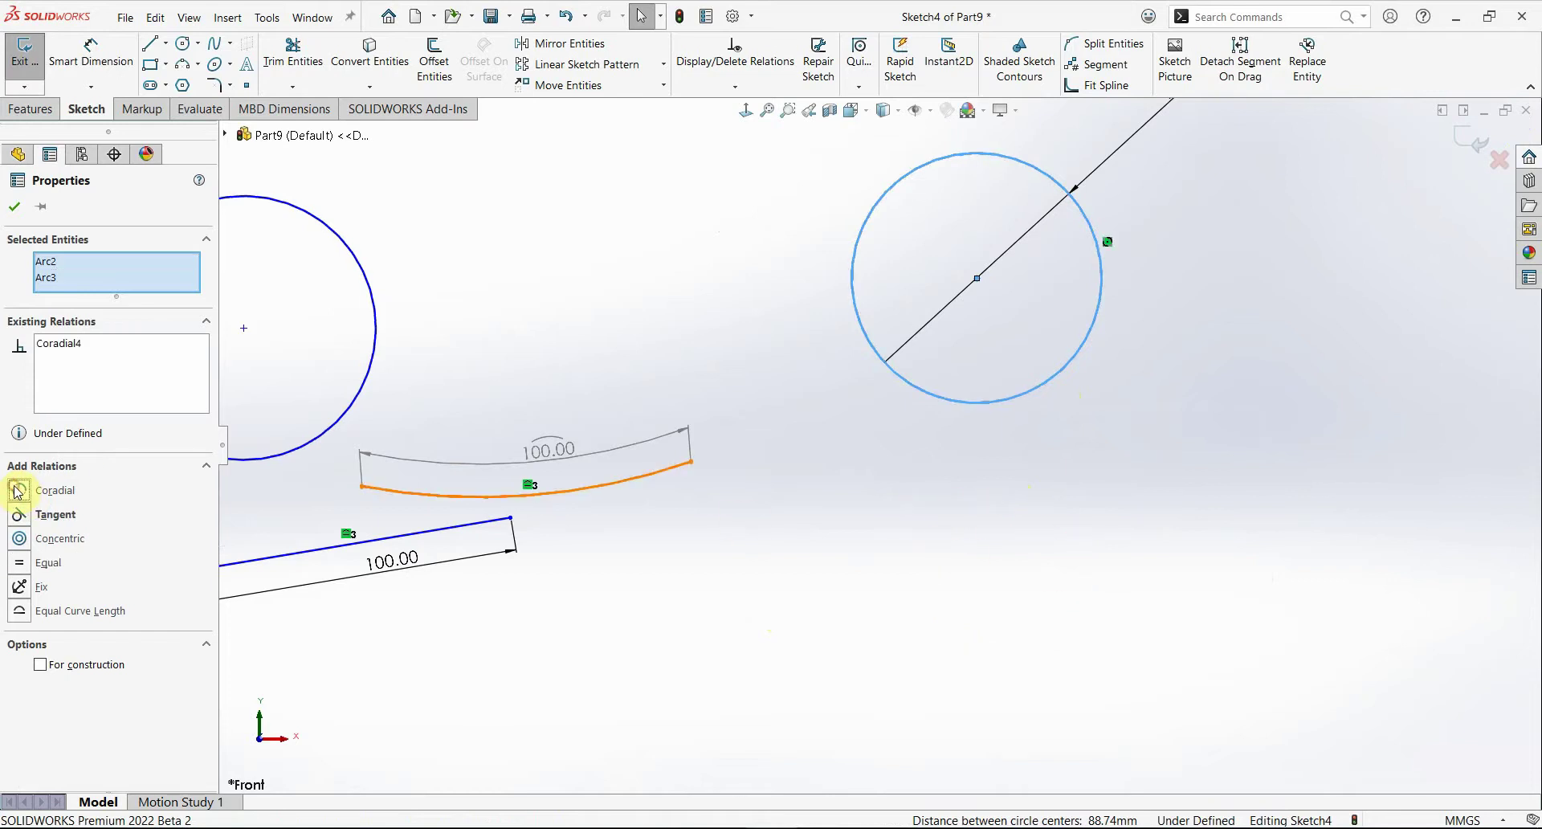
key("ctrl+z")
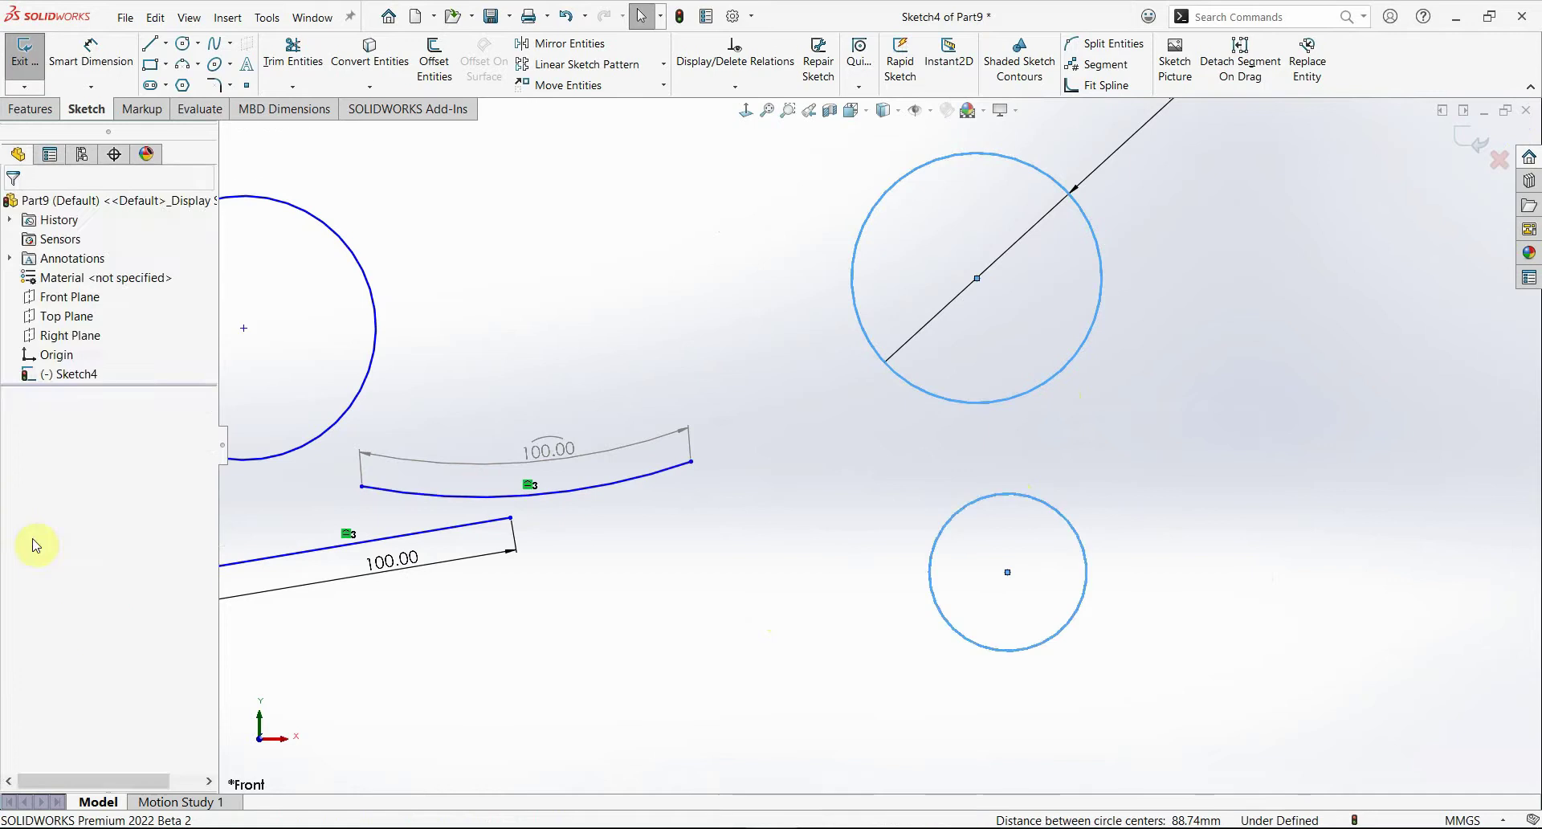
left_click(18, 518)
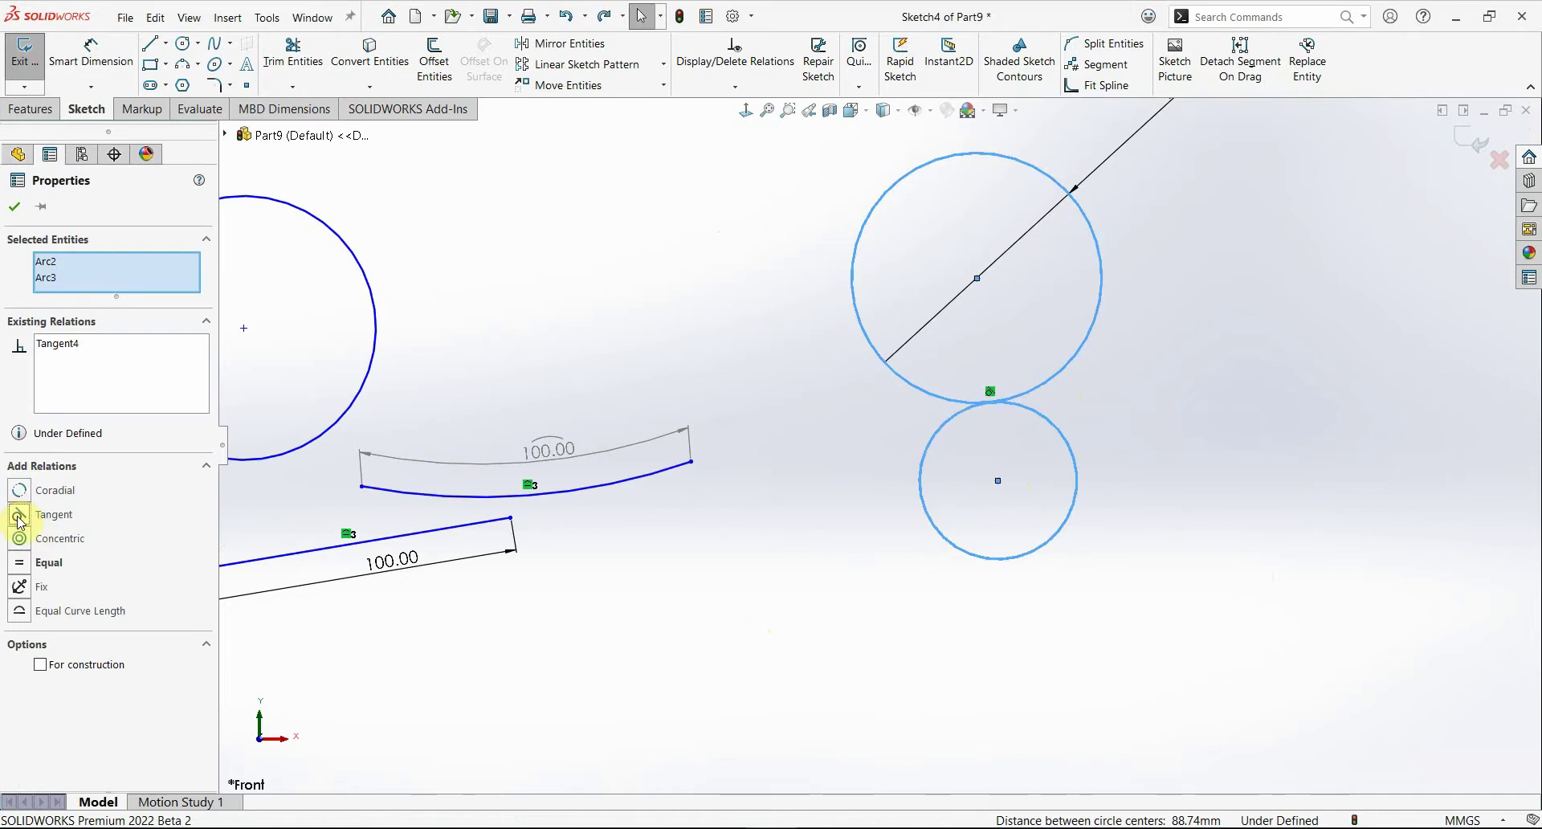
key("ctrl+z")
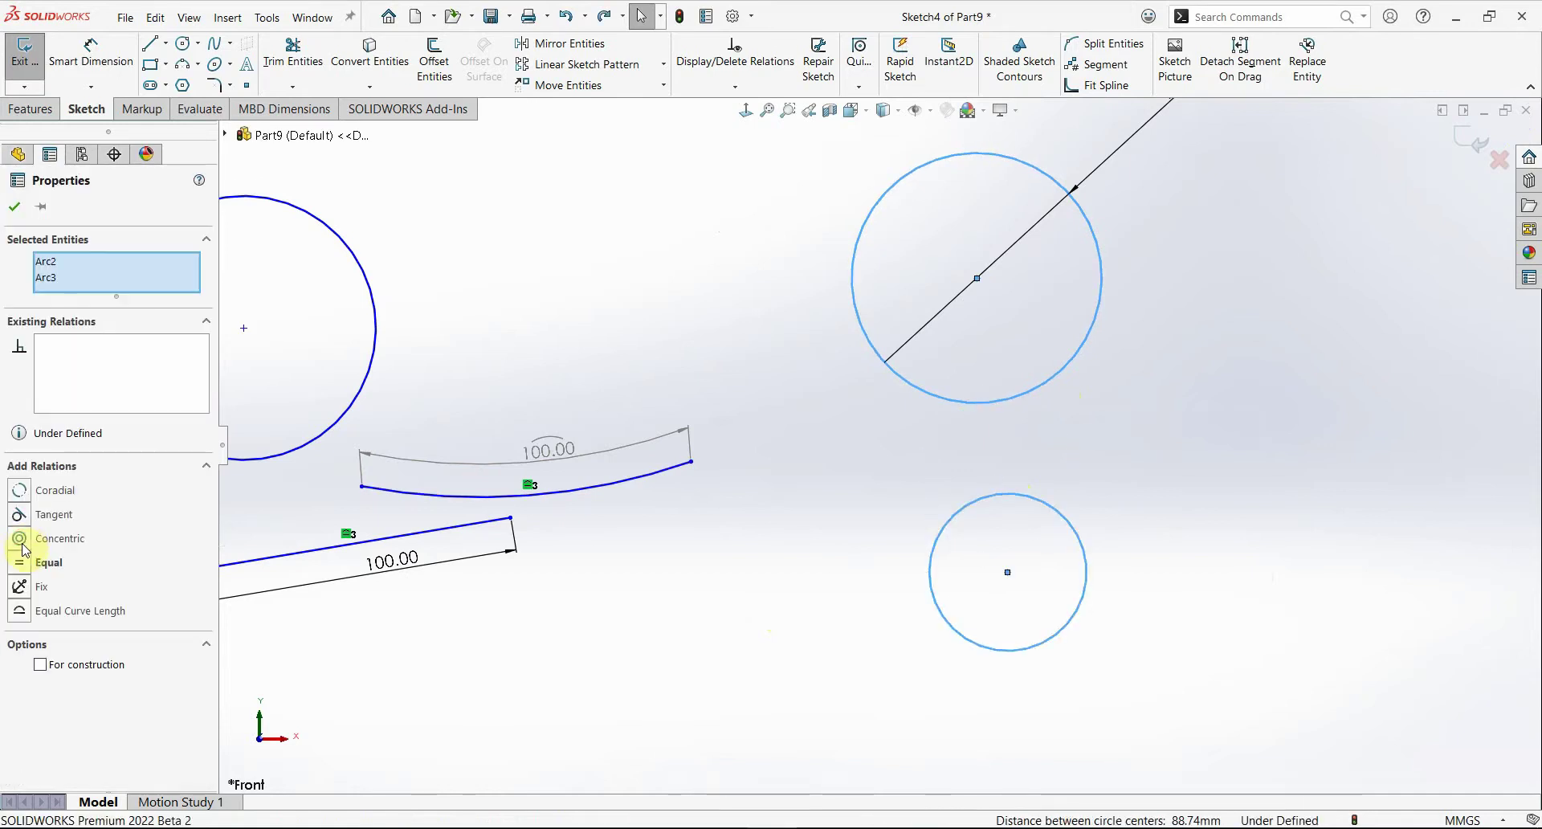
left_click(20, 539)
key("ctrl+z")
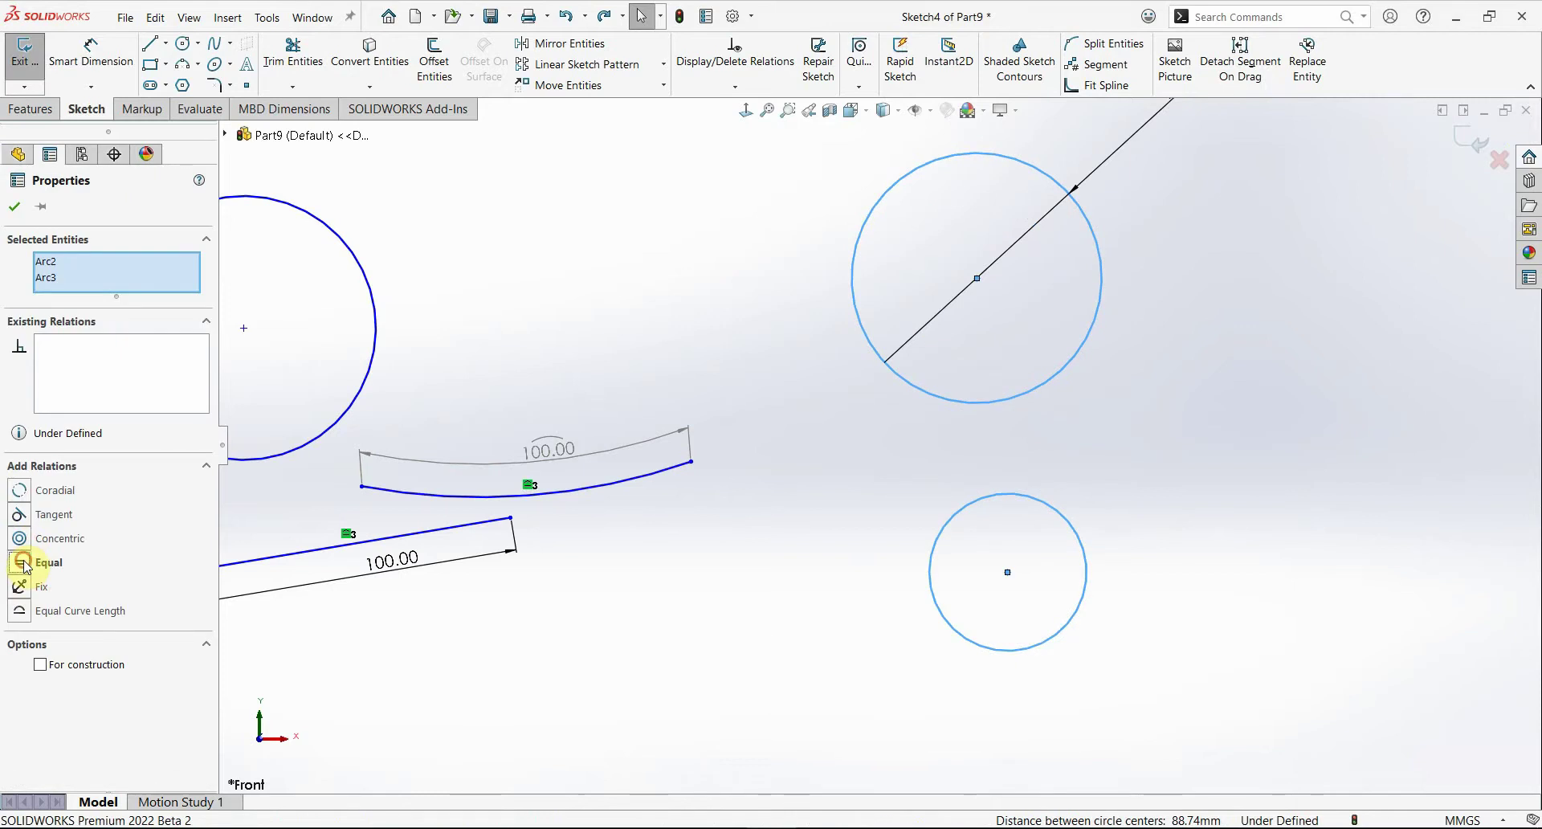
Step: Apply Equal to the two circles, undo it, then apply Equal Curve Length instead
left_click(24, 562)
scroll(912, 610, "up", 2)
scroll(1044, 265, "down", 2)
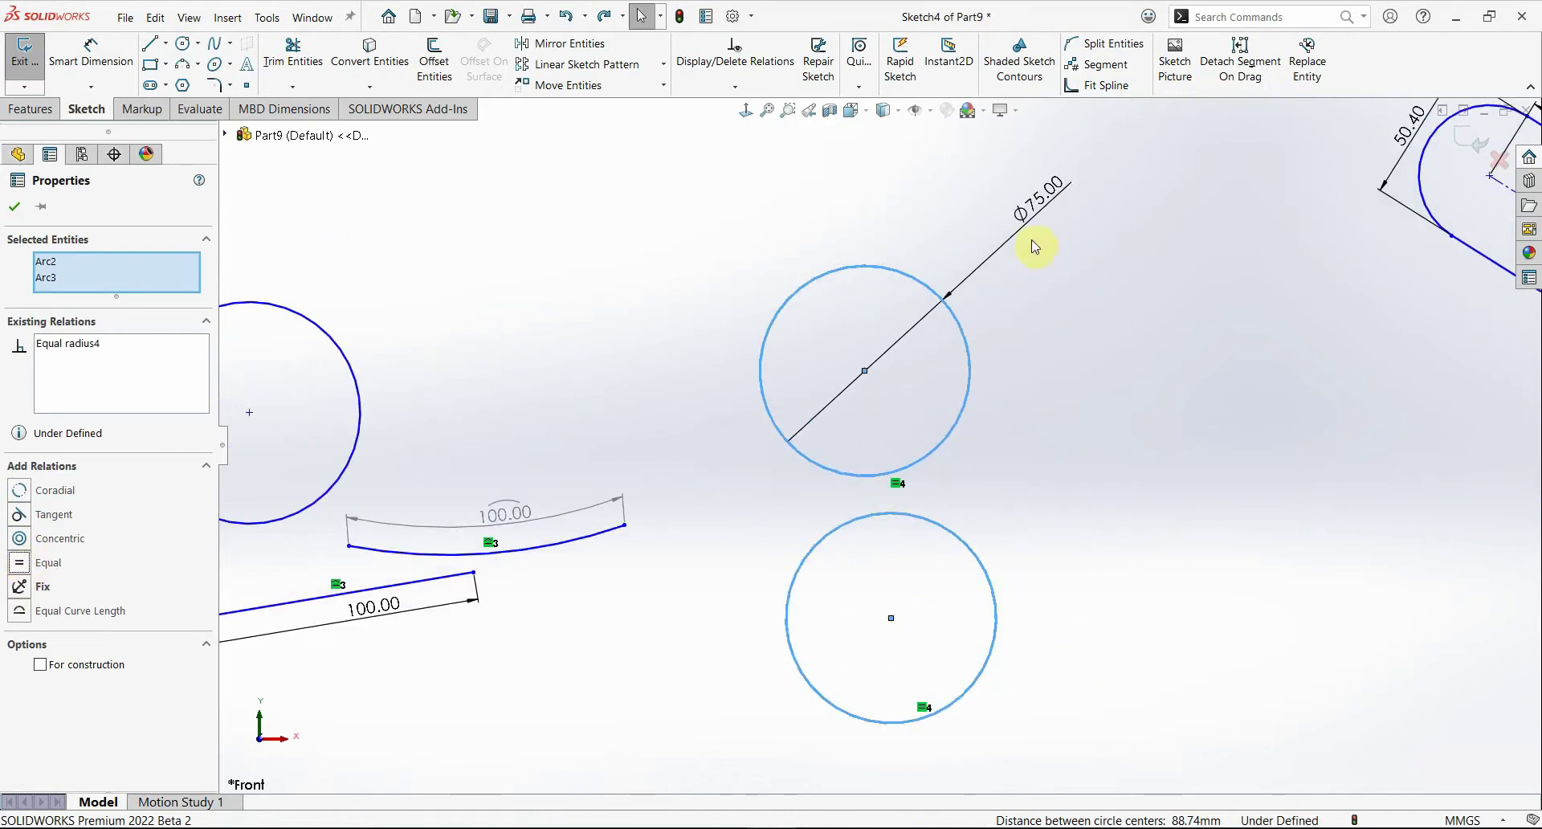
key("ctrl+z")
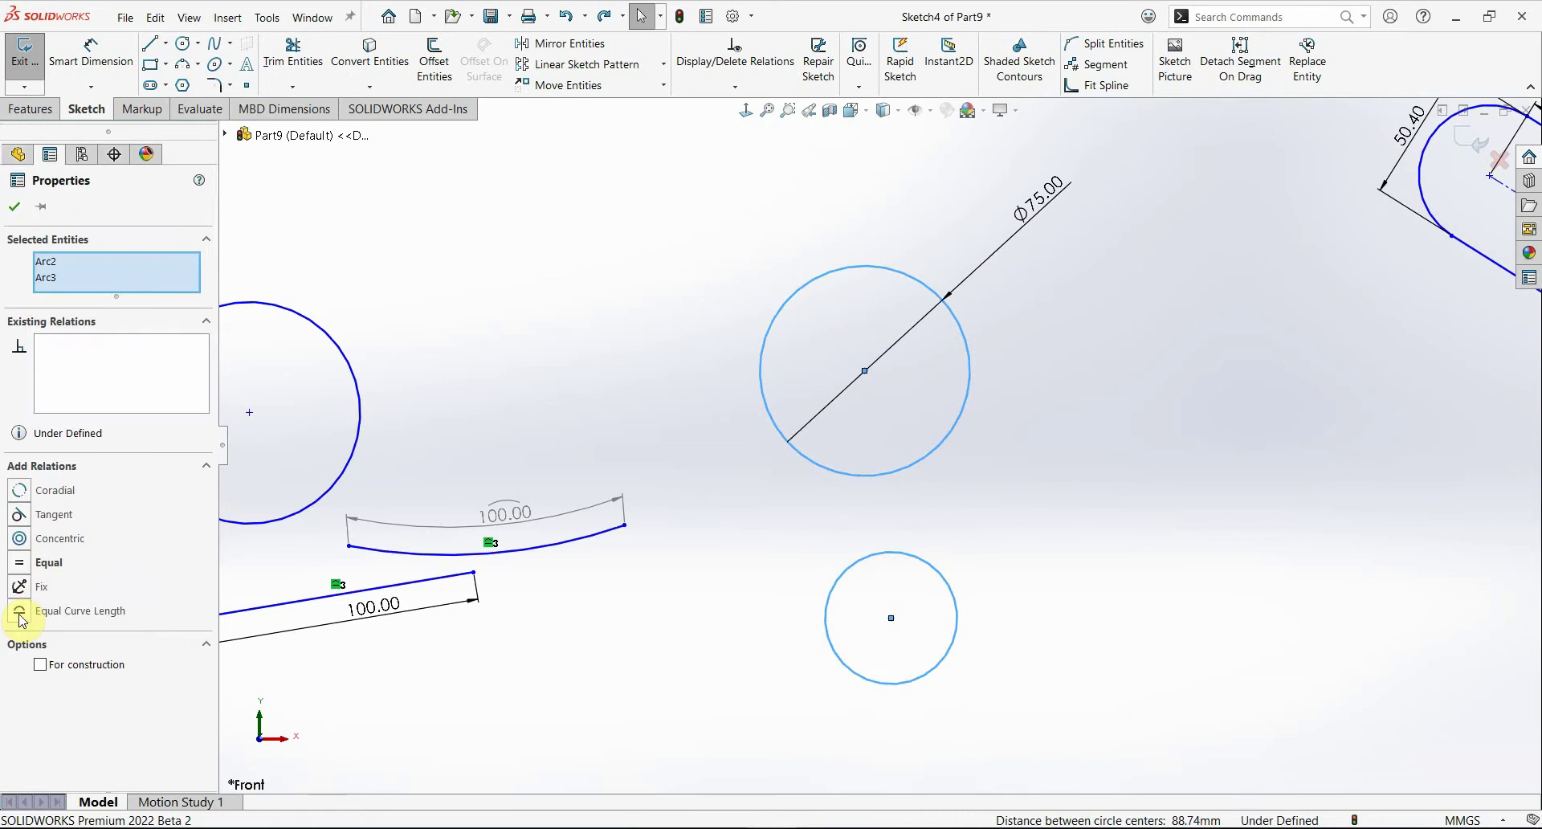
left_click(18, 614)
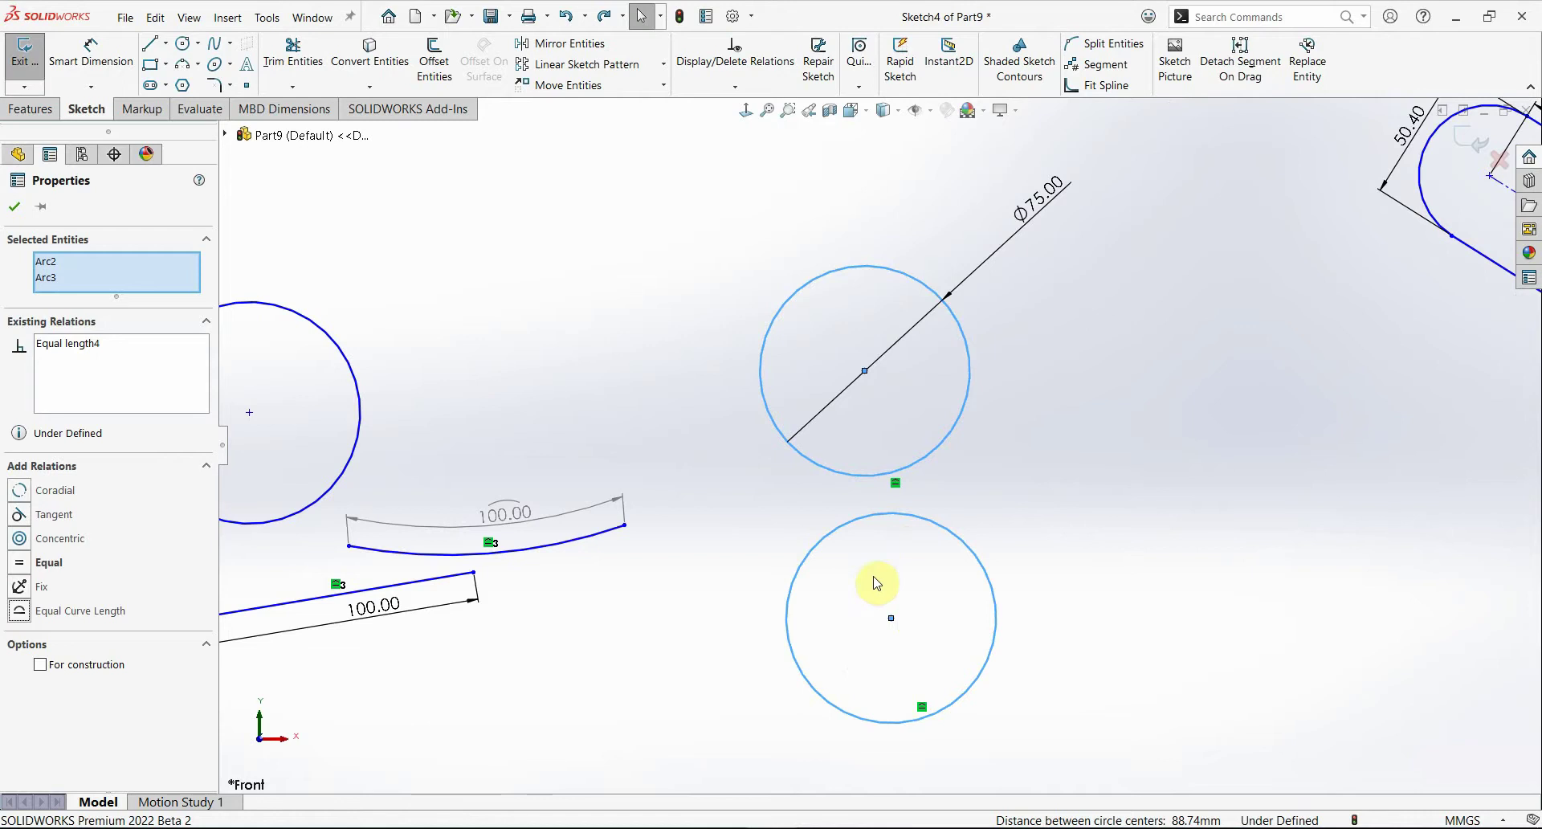
scroll(883, 590, "down", 1)
scroll(896, 554, "down", 1)
scroll(911, 482, "down", 1)
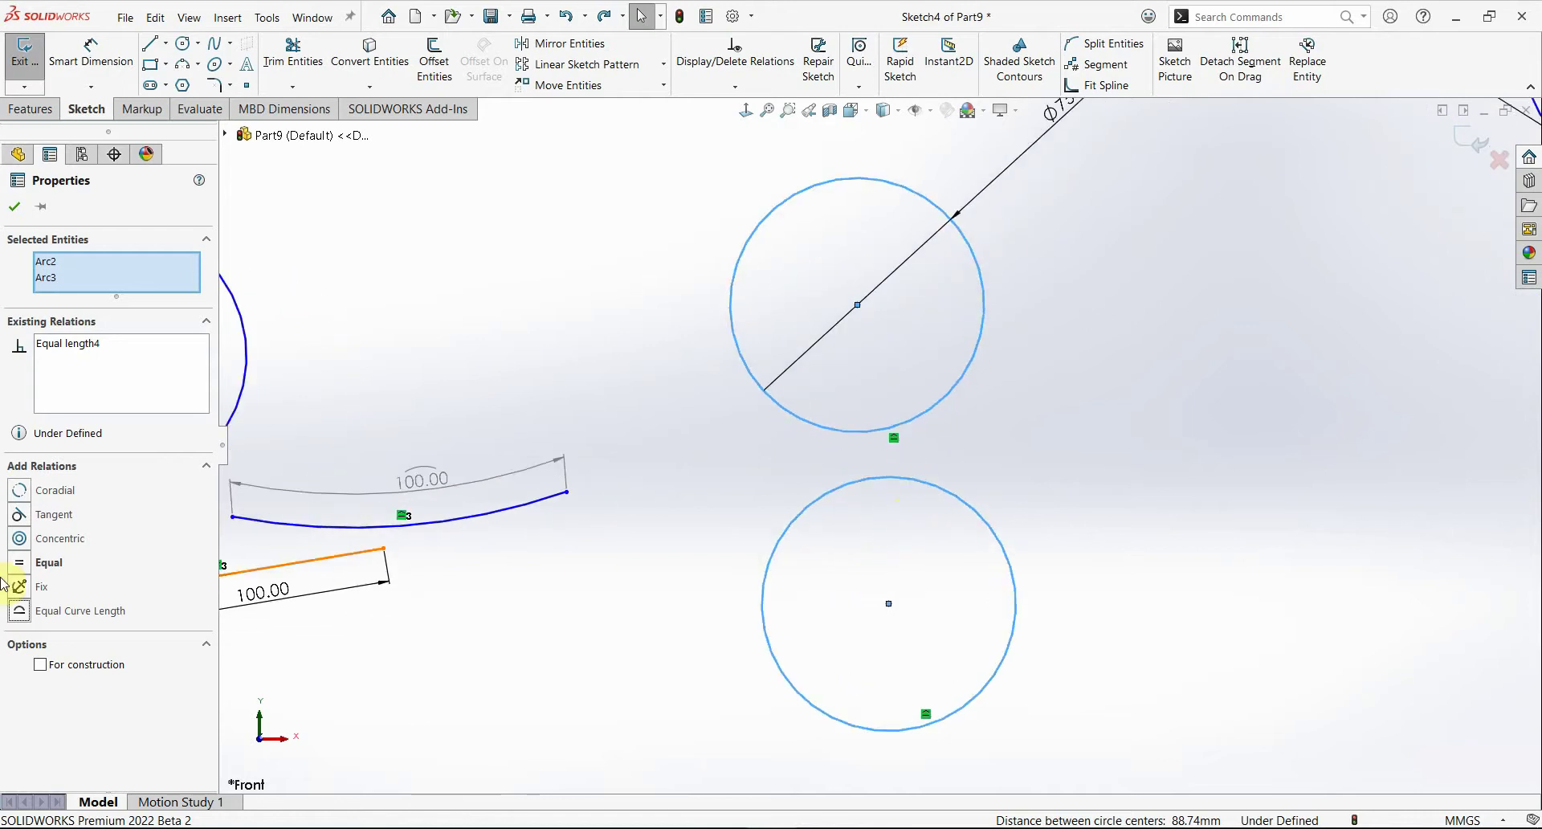
left_click(75, 614)
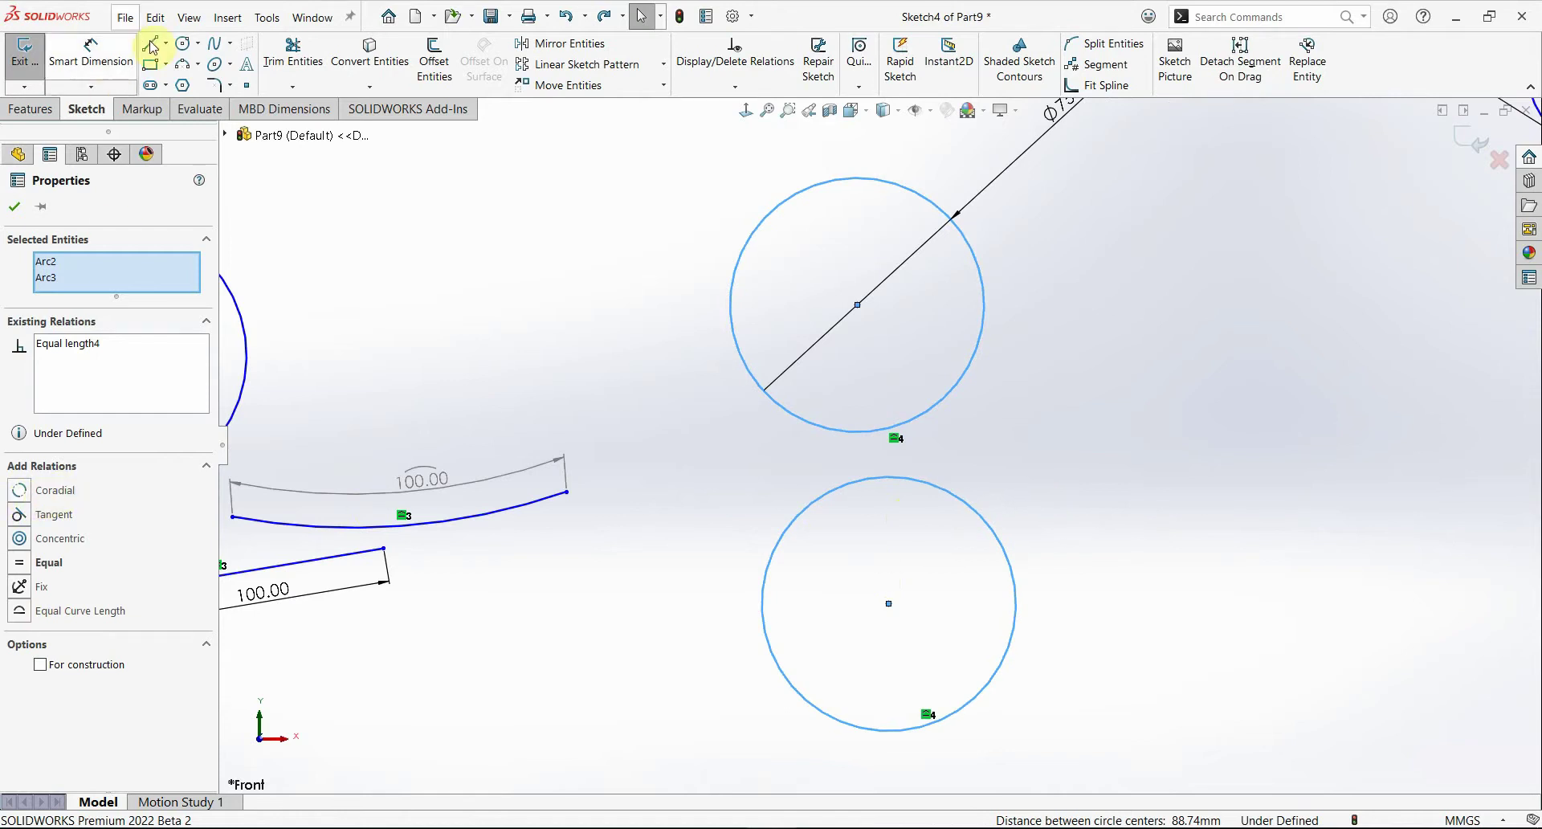
Step: Start a three-point arc after checking the circle types list
left_click(200, 49)
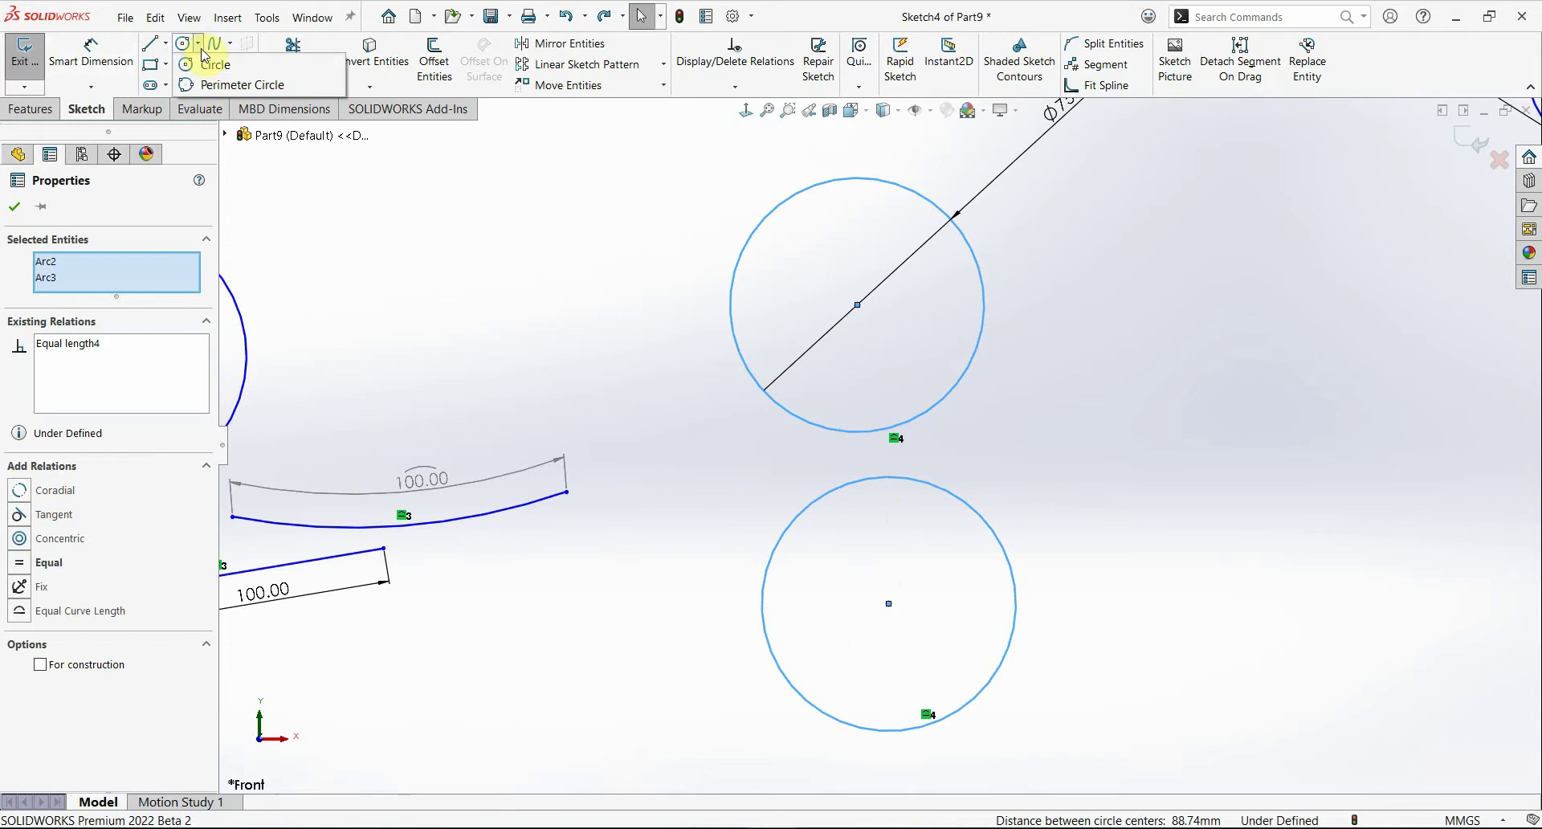
left_click(202, 51)
left_click(180, 65)
Step: Draw two three-point arcs right of the lower circle, one above the other
left_click(1066, 372)
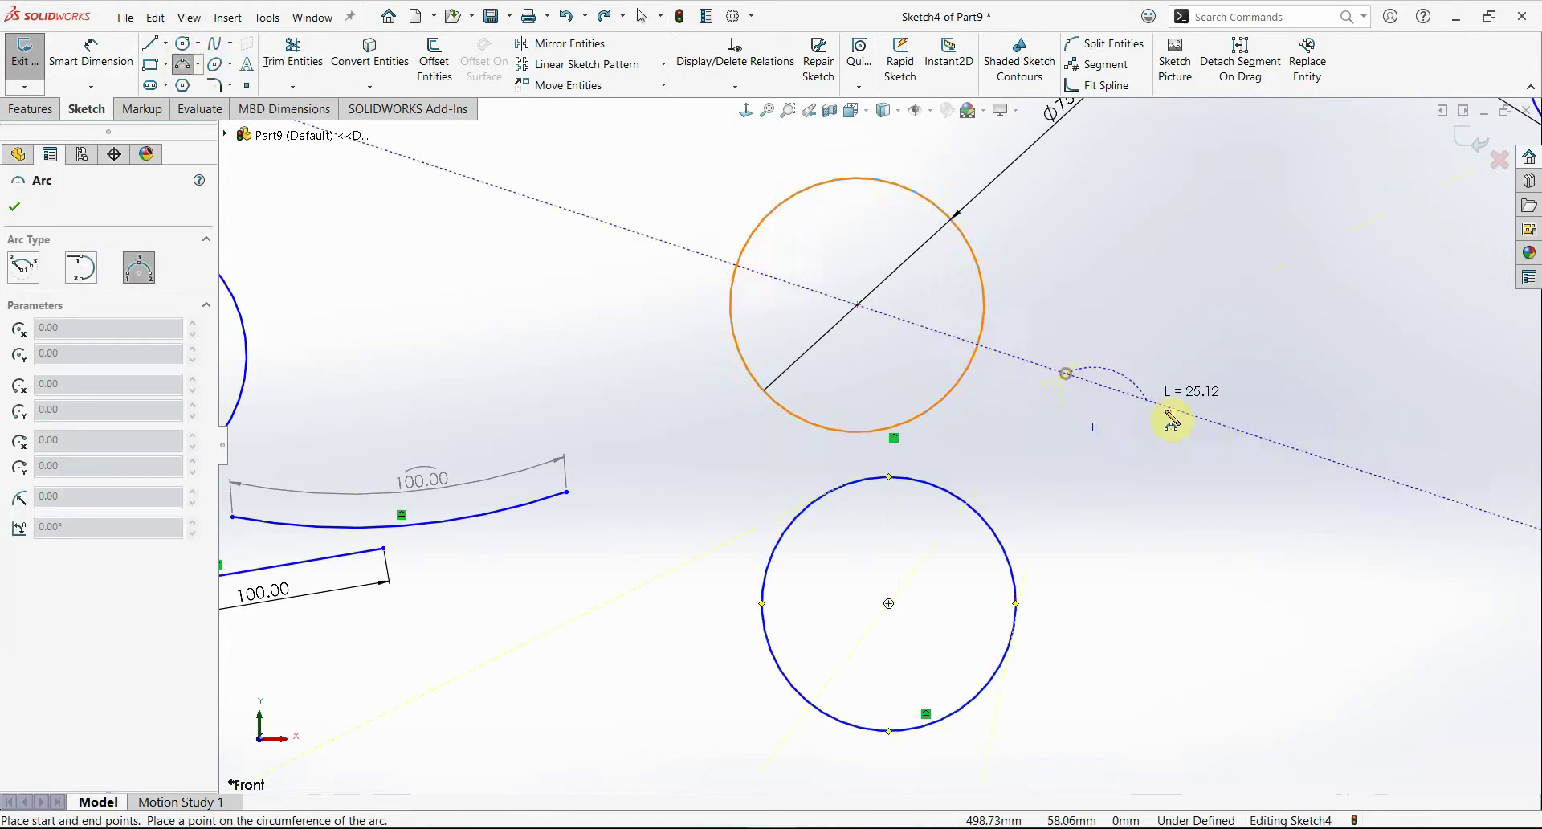
left_click(1181, 438)
left_click(1135, 386)
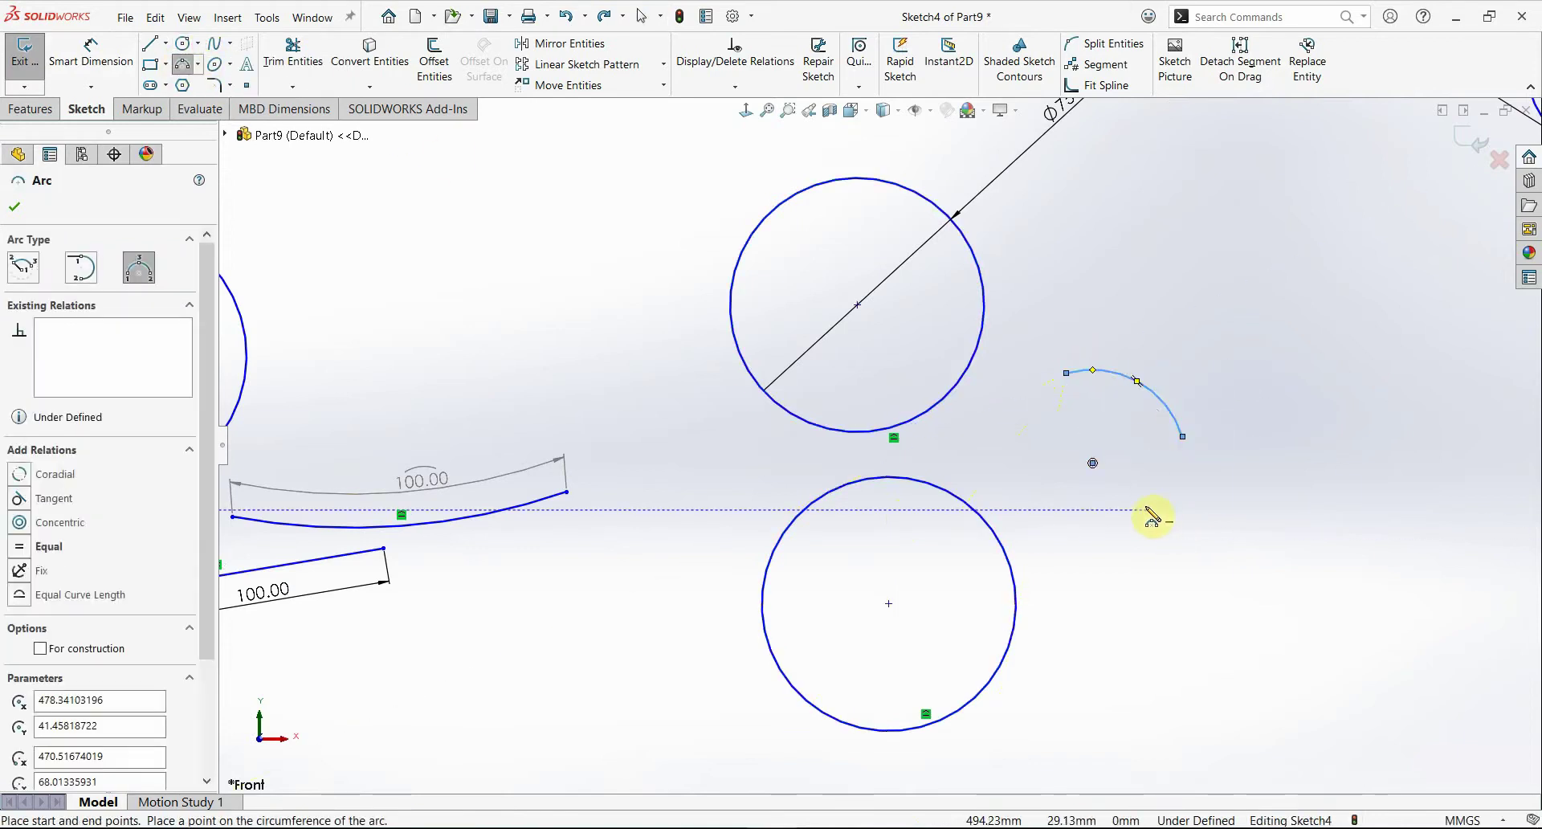
left_click(1113, 510)
left_click(1066, 549)
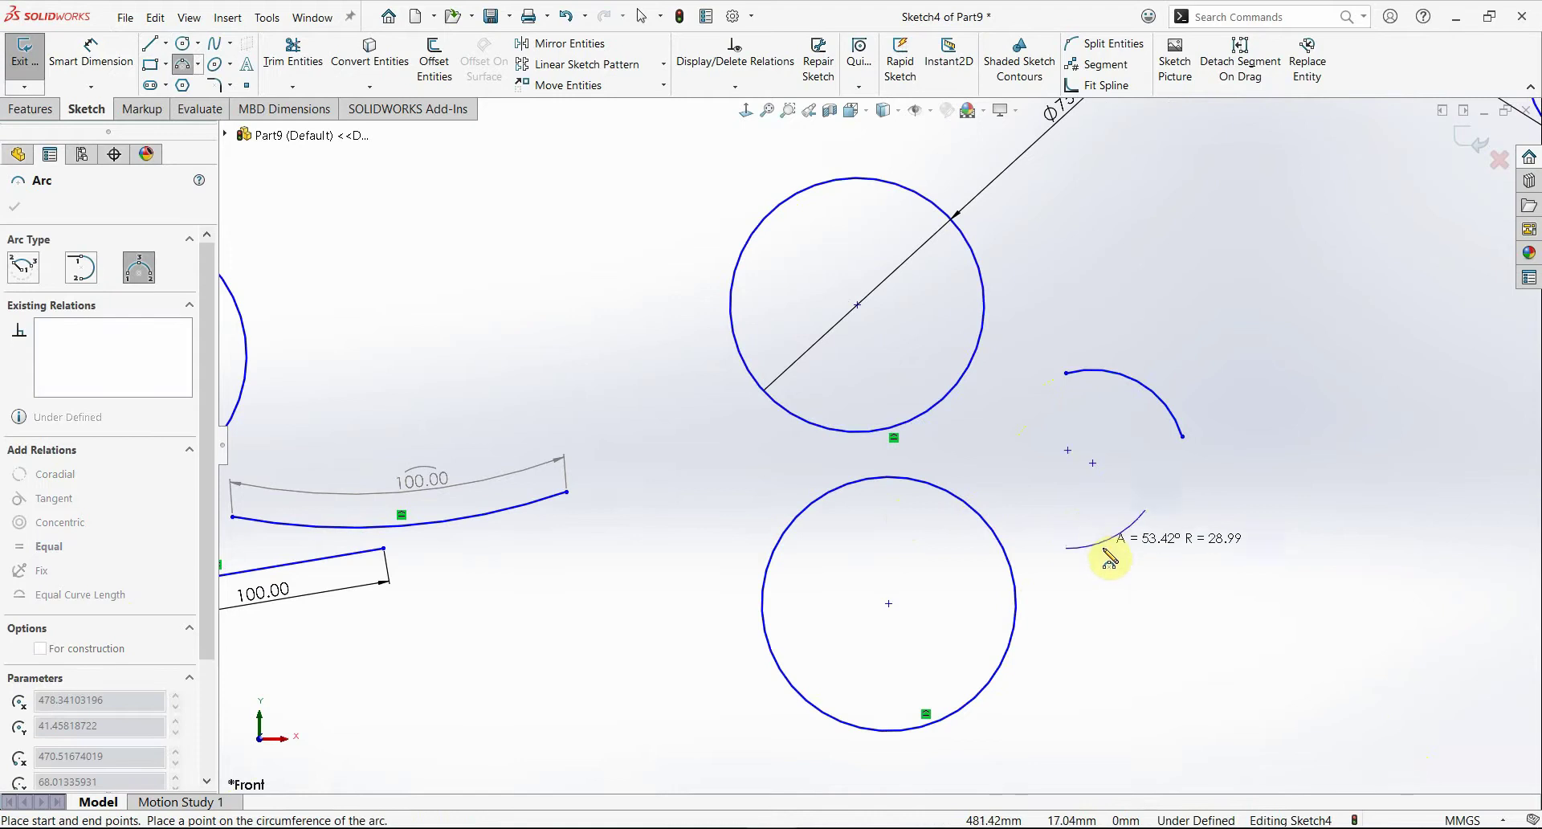
left_click(1122, 547)
key("Escape")
Step: Make the two arcs coradial and join the lower arc's end to the upper arc
left_click(1130, 532)
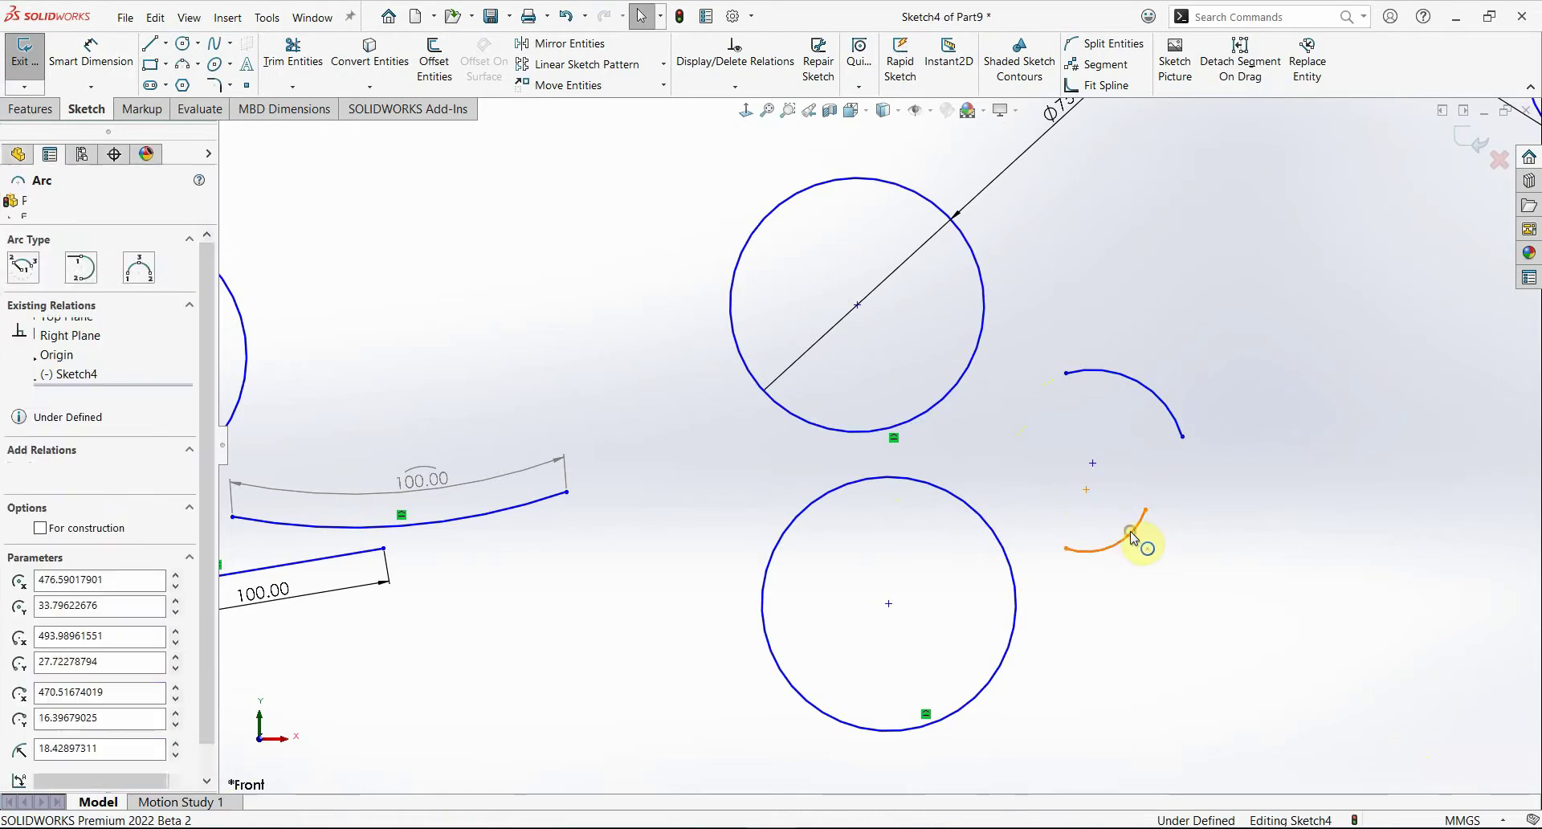
left_click(1170, 409, "ctrl")
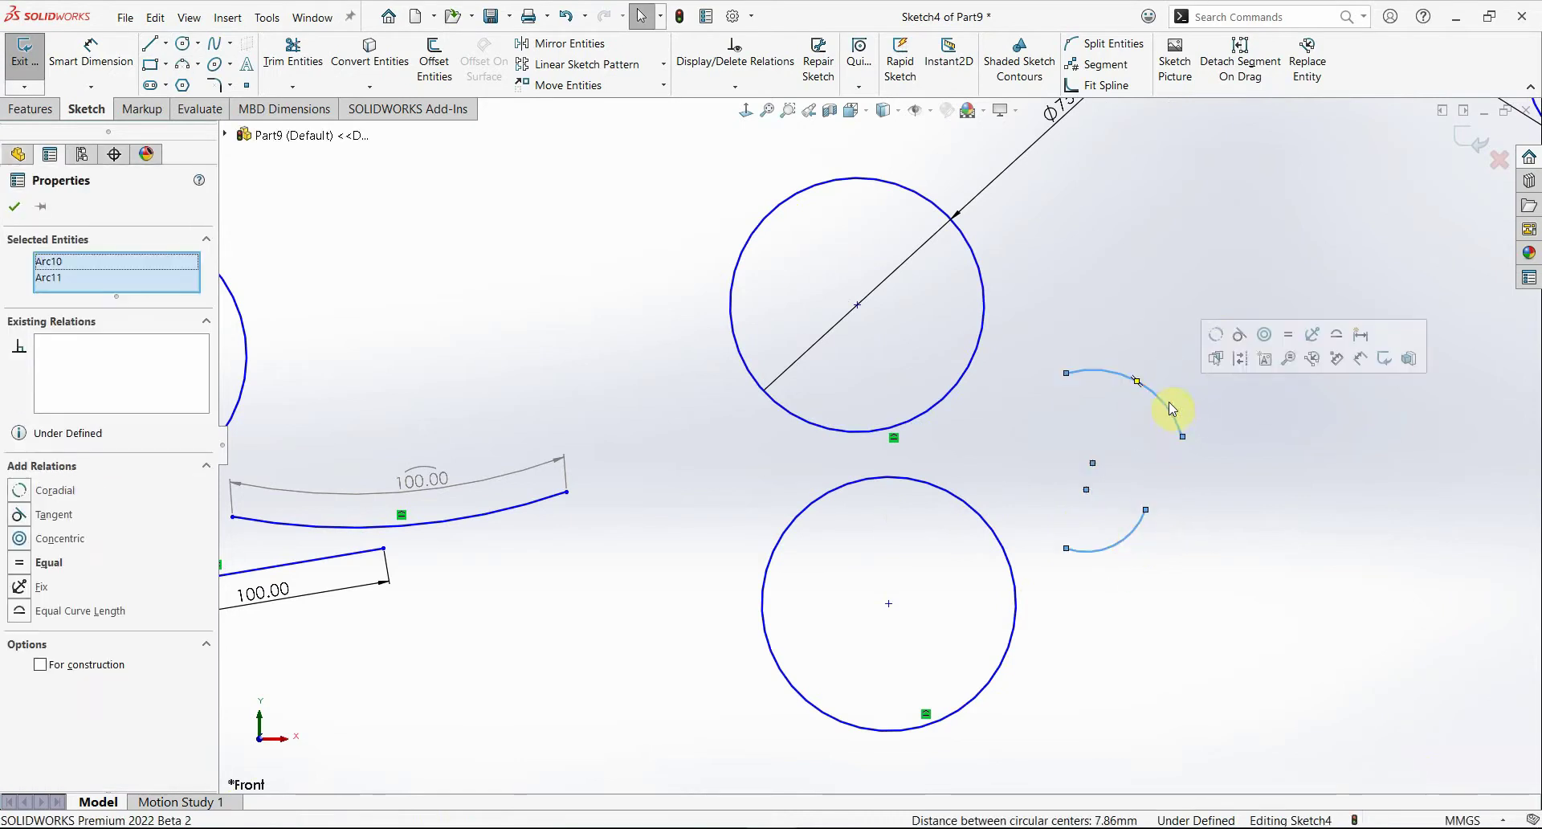
left_click(1215, 334)
left_click(1170, 334)
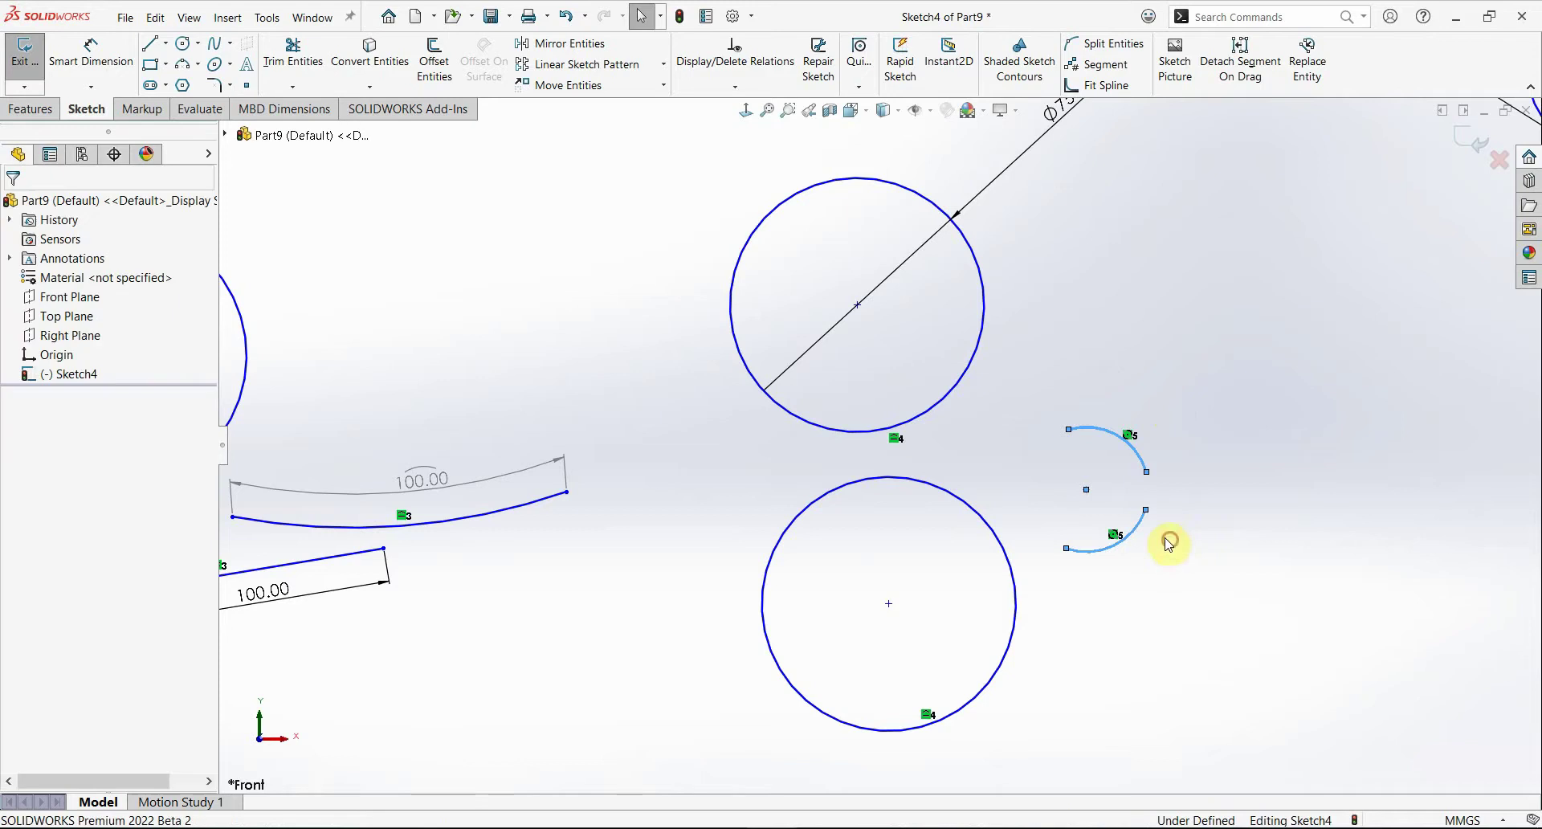
left_click(1088, 499)
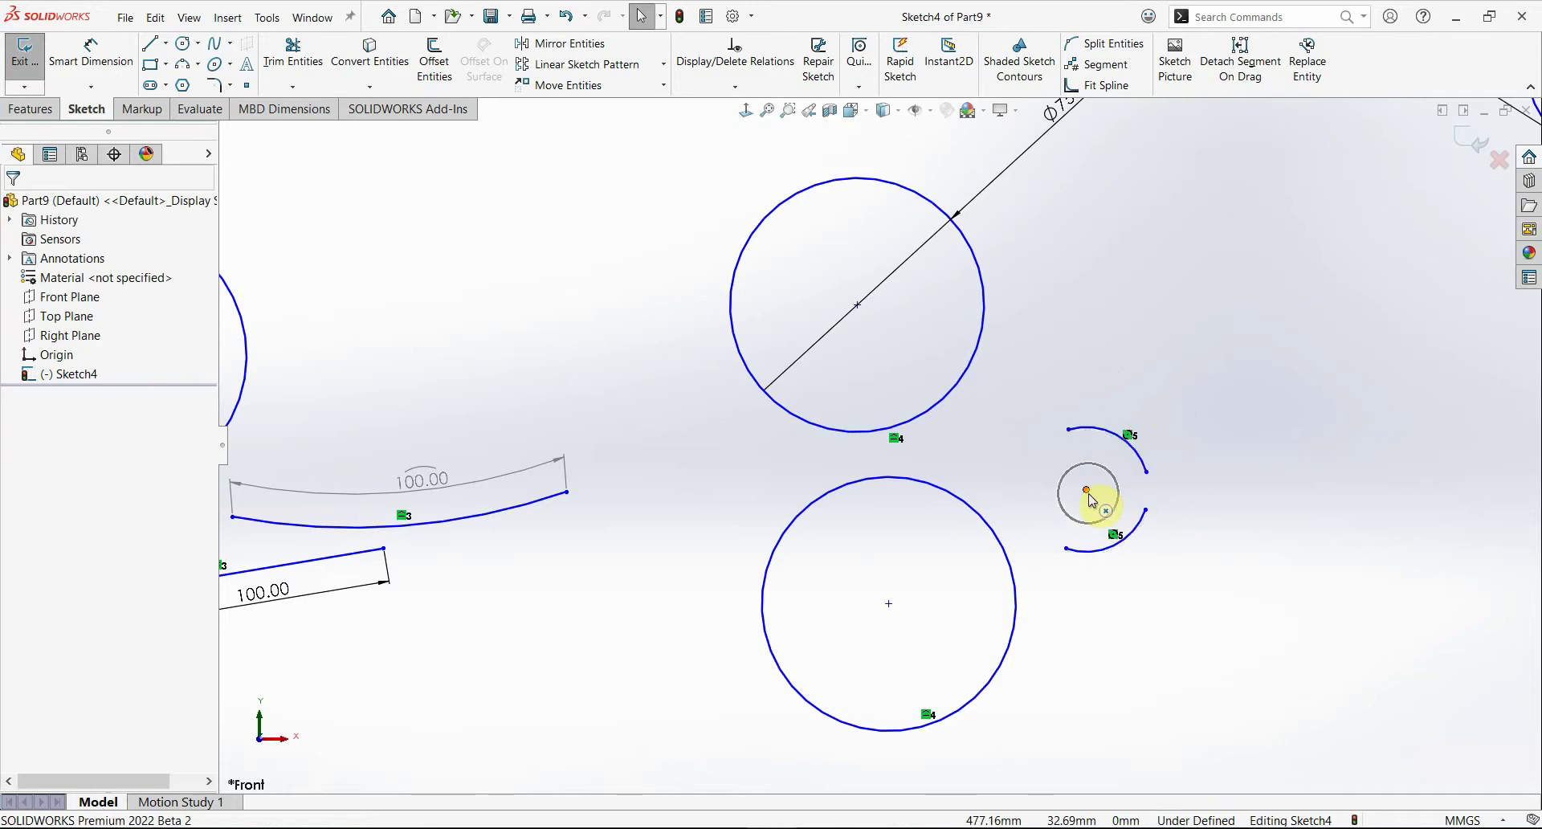
left_click_drag(1146, 511, 1145, 503)
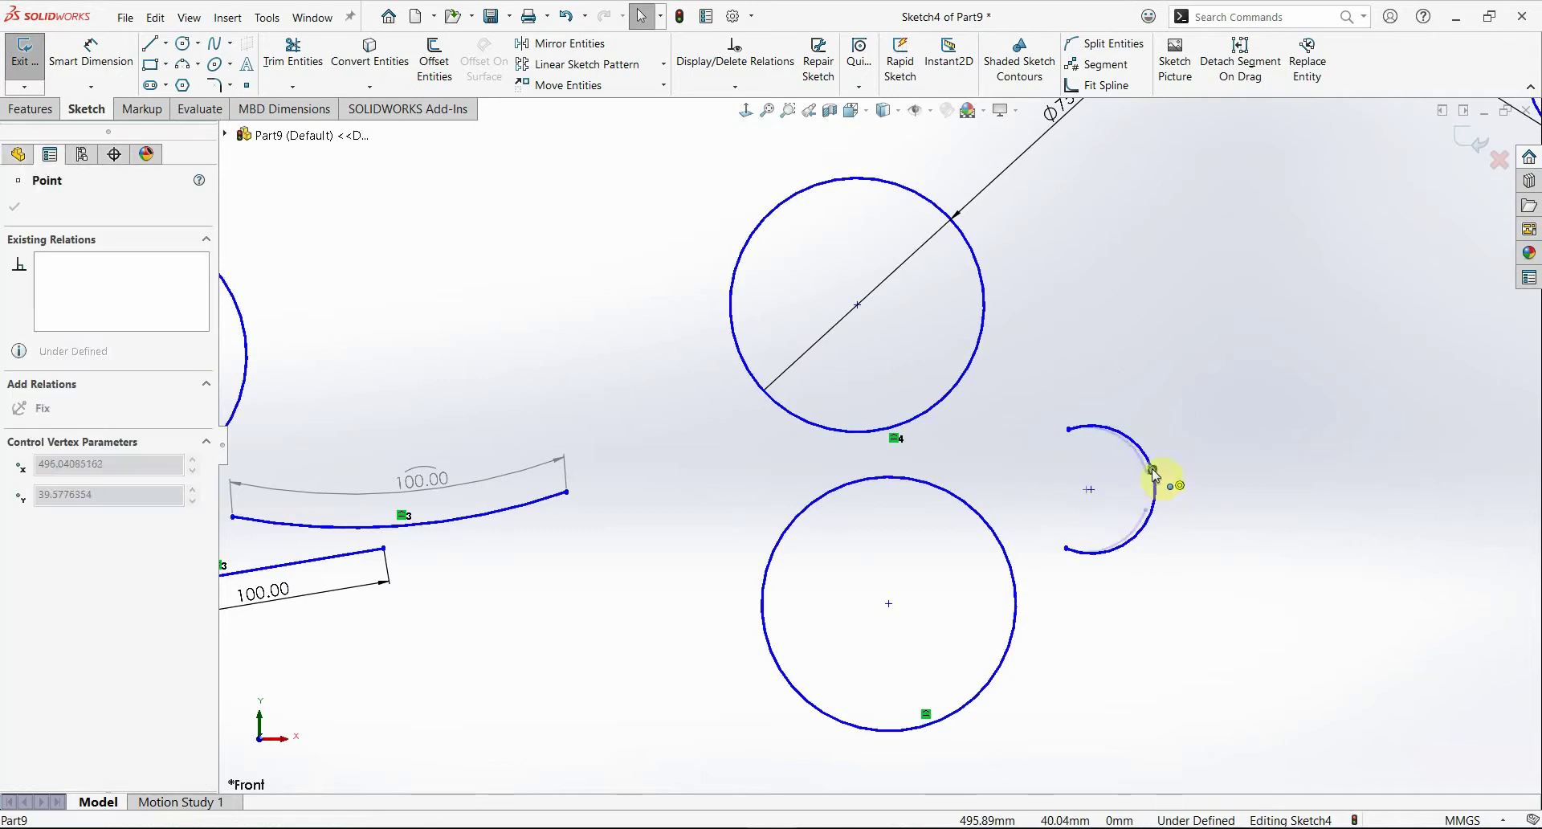
left_click(1105, 518)
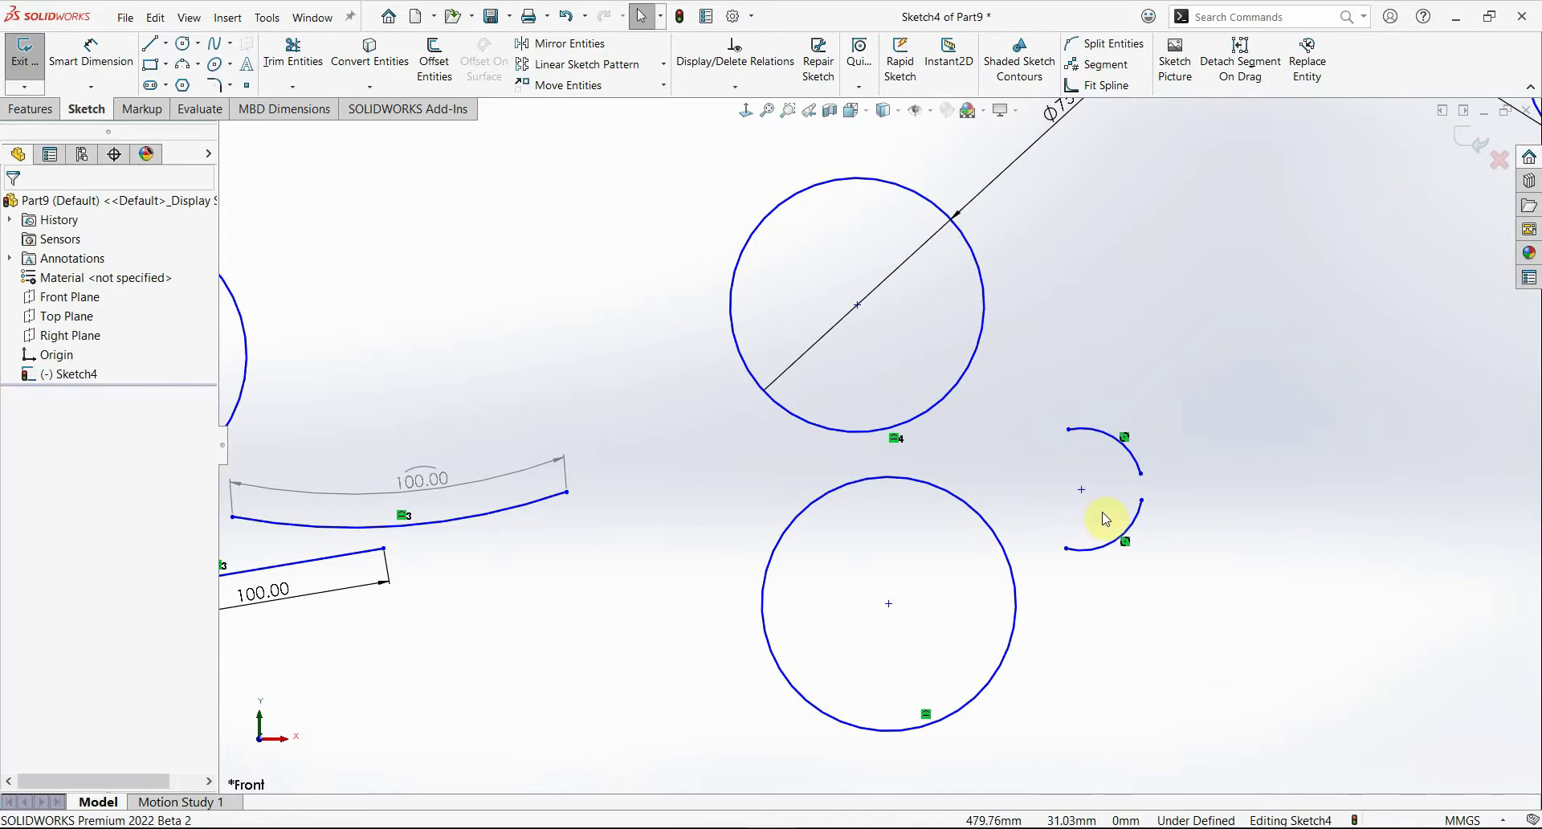
scroll(1105, 520, "up", 3)
scroll(883, 478, "down", 4)
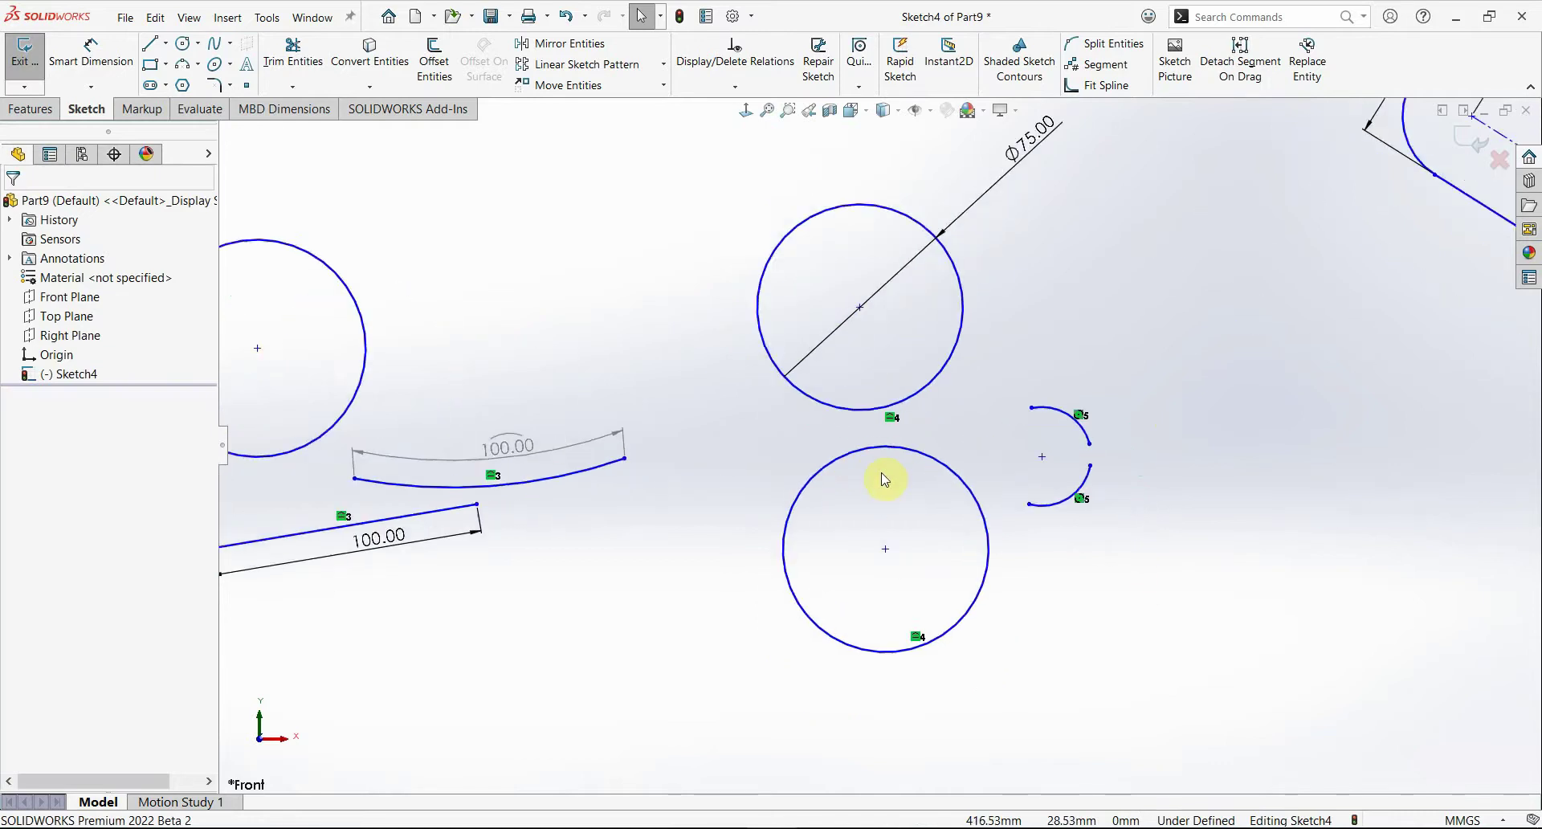
Step: Draw a small circle and drag it inside the Ø75.00 circle near its top
left_click(183, 42)
left_click(533, 253)
left_click(567, 278)
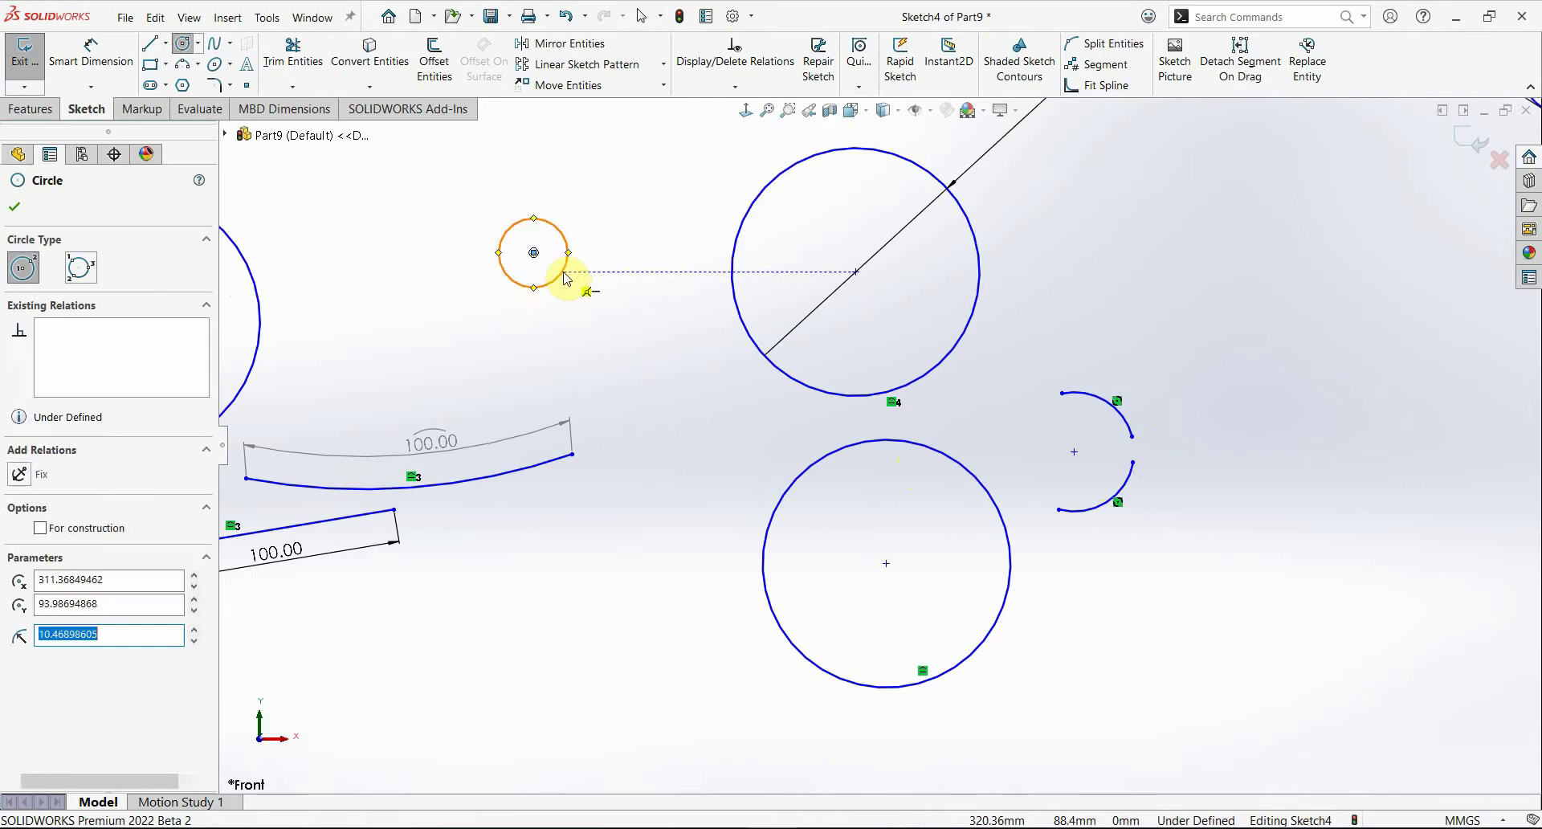
key("Escape")
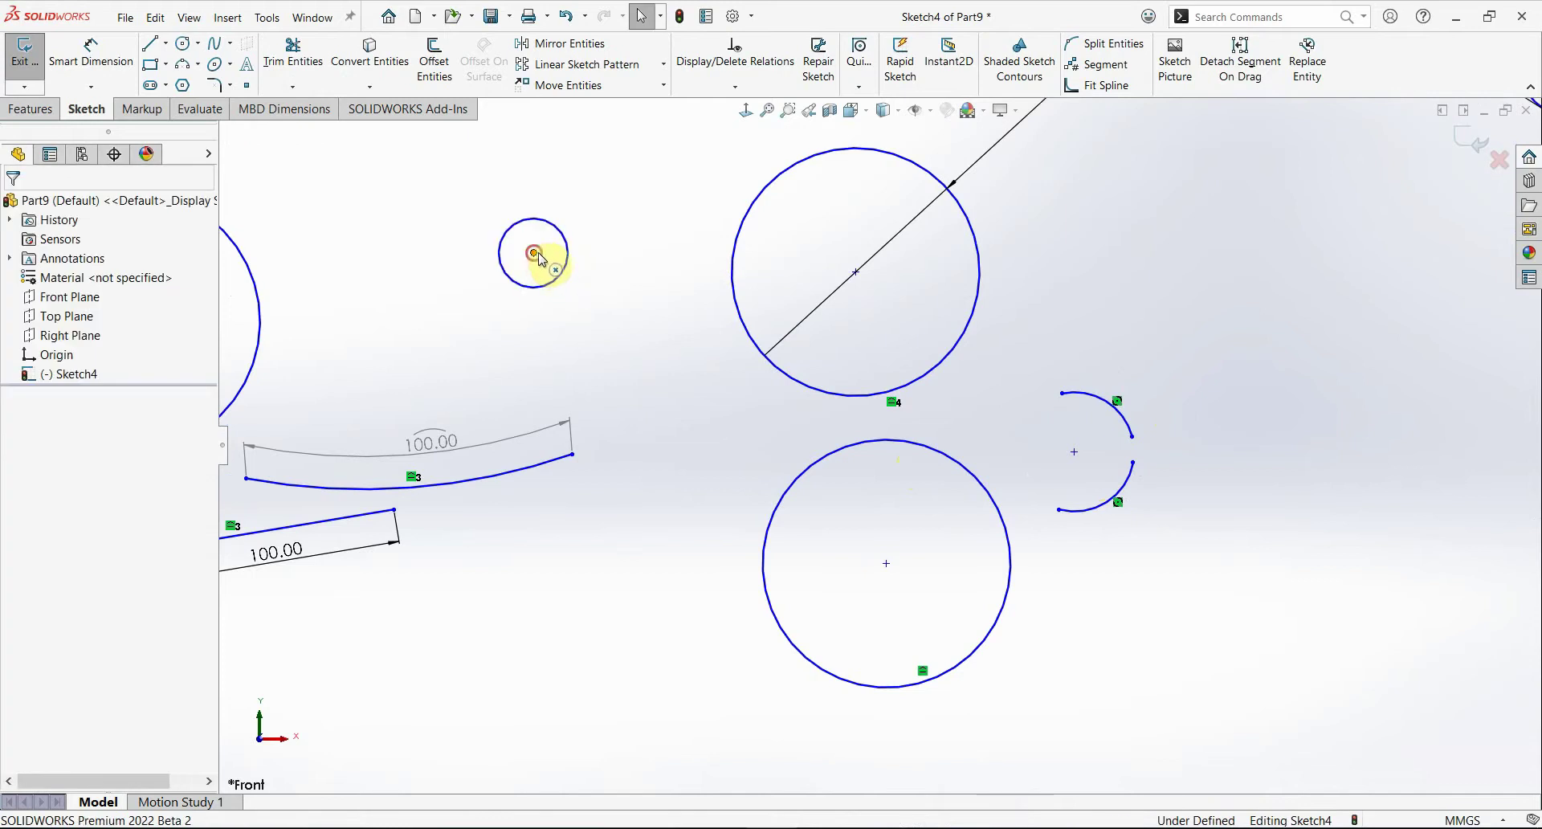
mouse_move(537, 255)
left_mouse_down()
mouse_move(847, 235)
mouse_move(839, 221)
left_mouse_up()
scroll(859, 240, "down", 2)
scroll(927, 323, "up", 2)
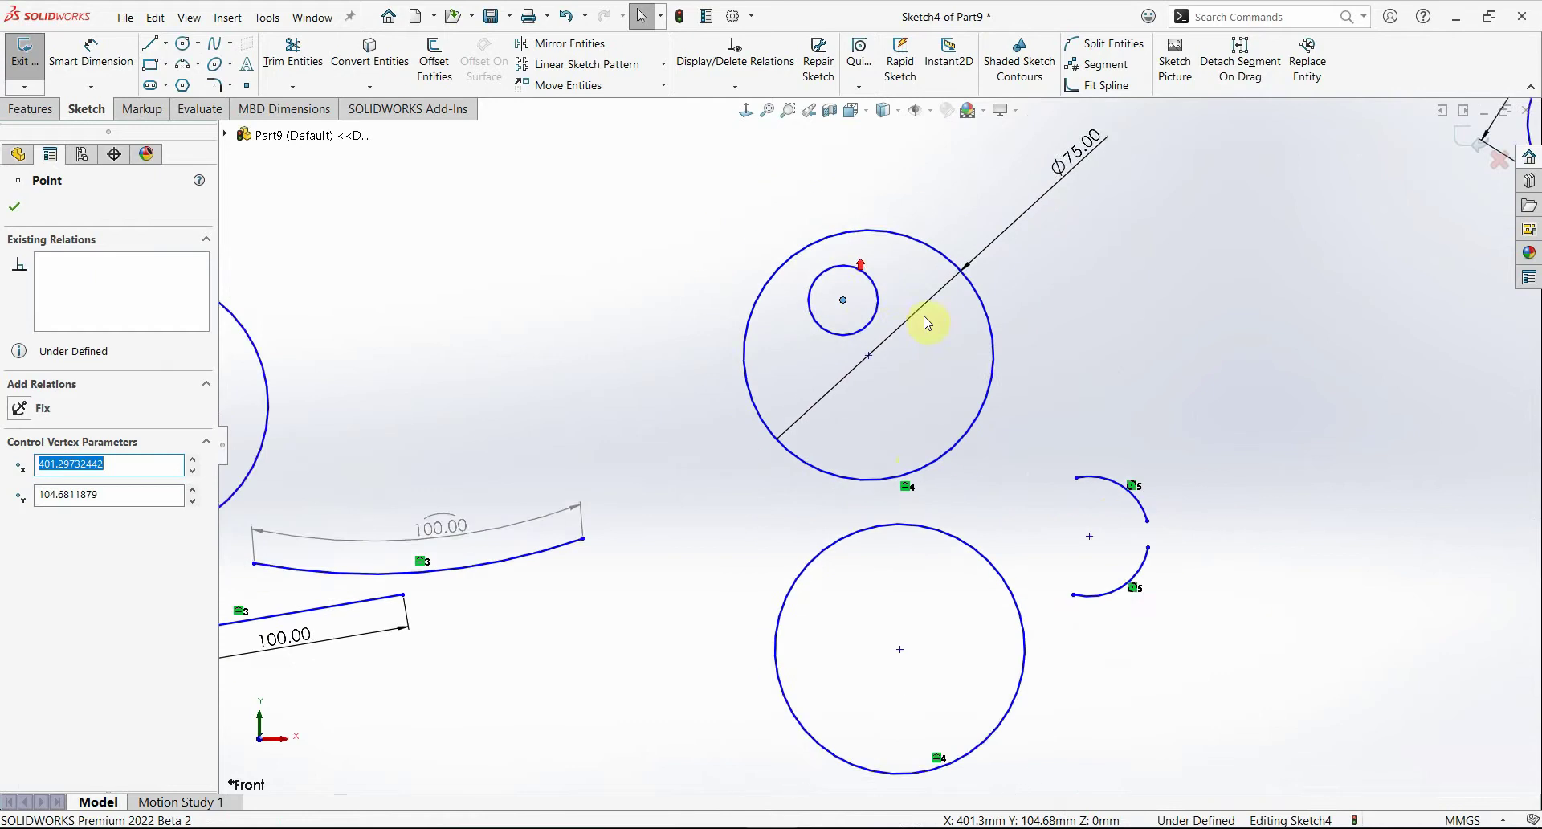
scroll(930, 337, "down", 1)
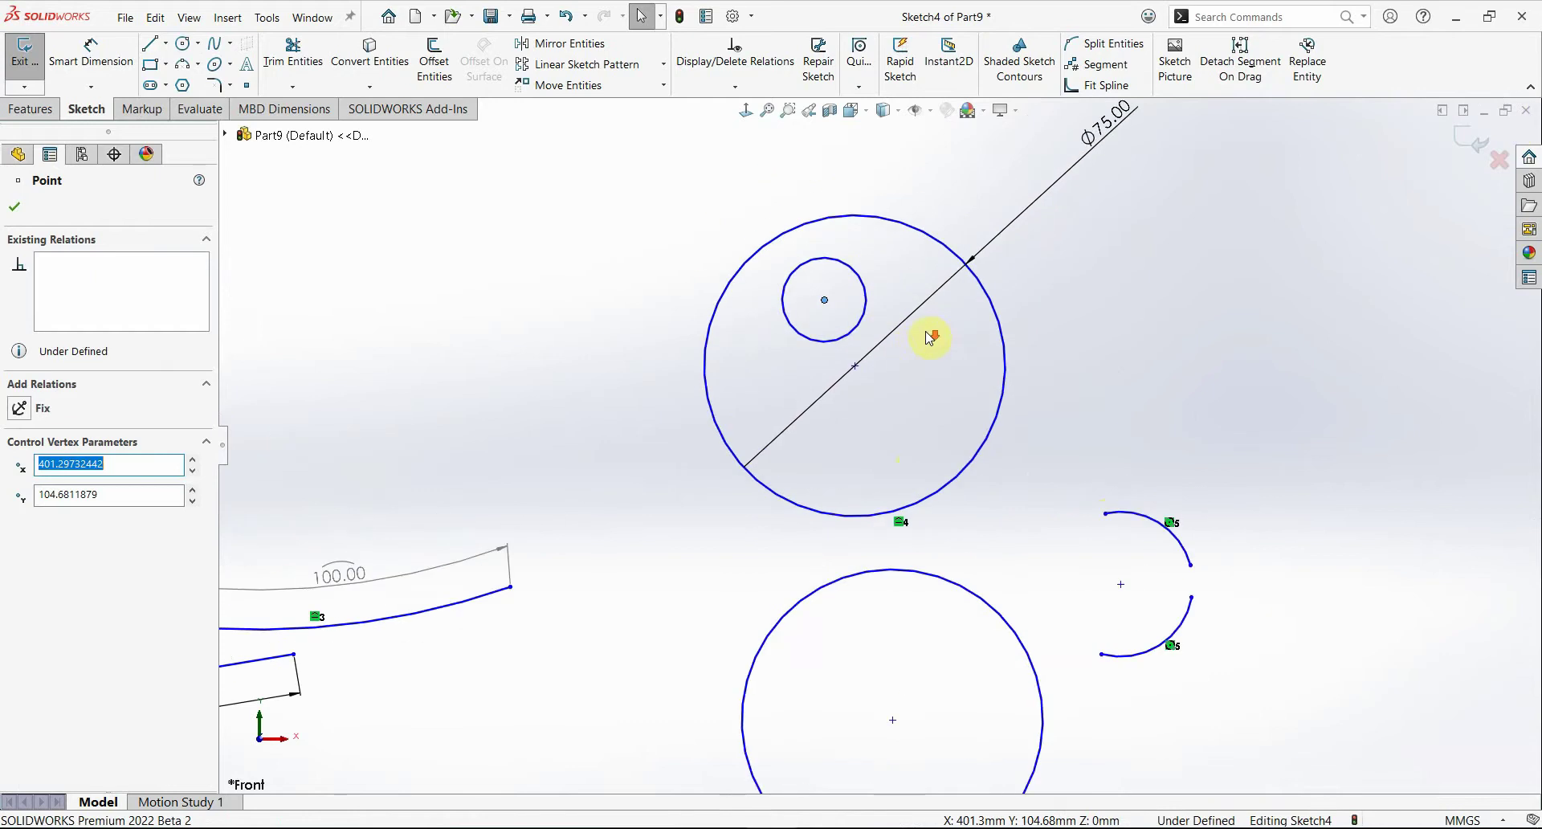
Step: Make the small circle tangent to the Ø75.00 circle and zoom to fit
left_click(840, 272)
left_click(823, 217, "ctrl")
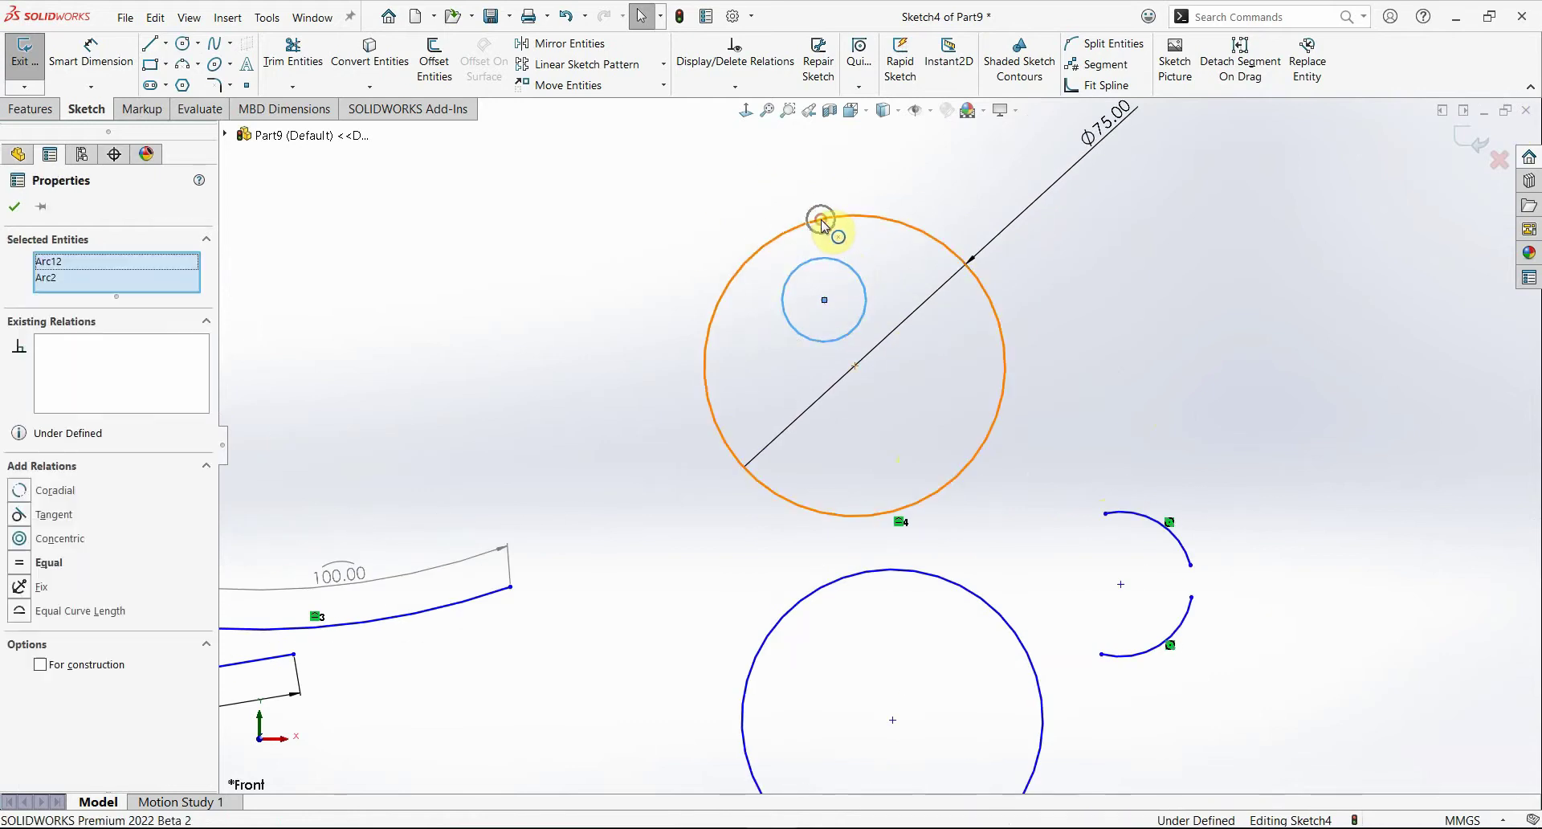
left_click(22, 514)
left_click(623, 396)
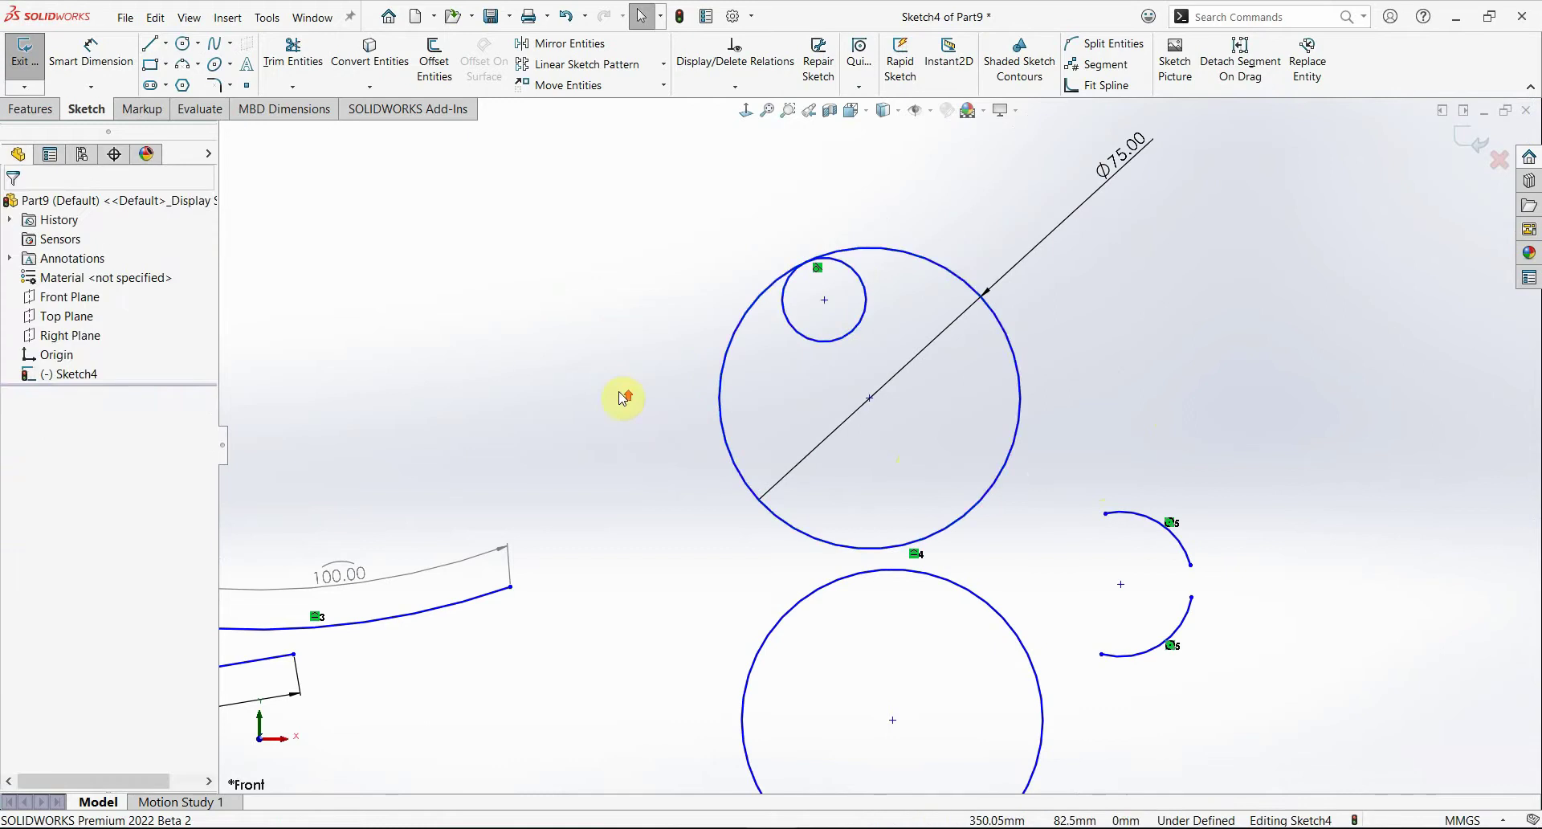
key("f")
scroll(1196, 532, "down", 1)
Step: Link the horizontal slot to the 88.40 × 50.40 slot with an Equal Slots relation
scroll(1173, 482, "down", 1)
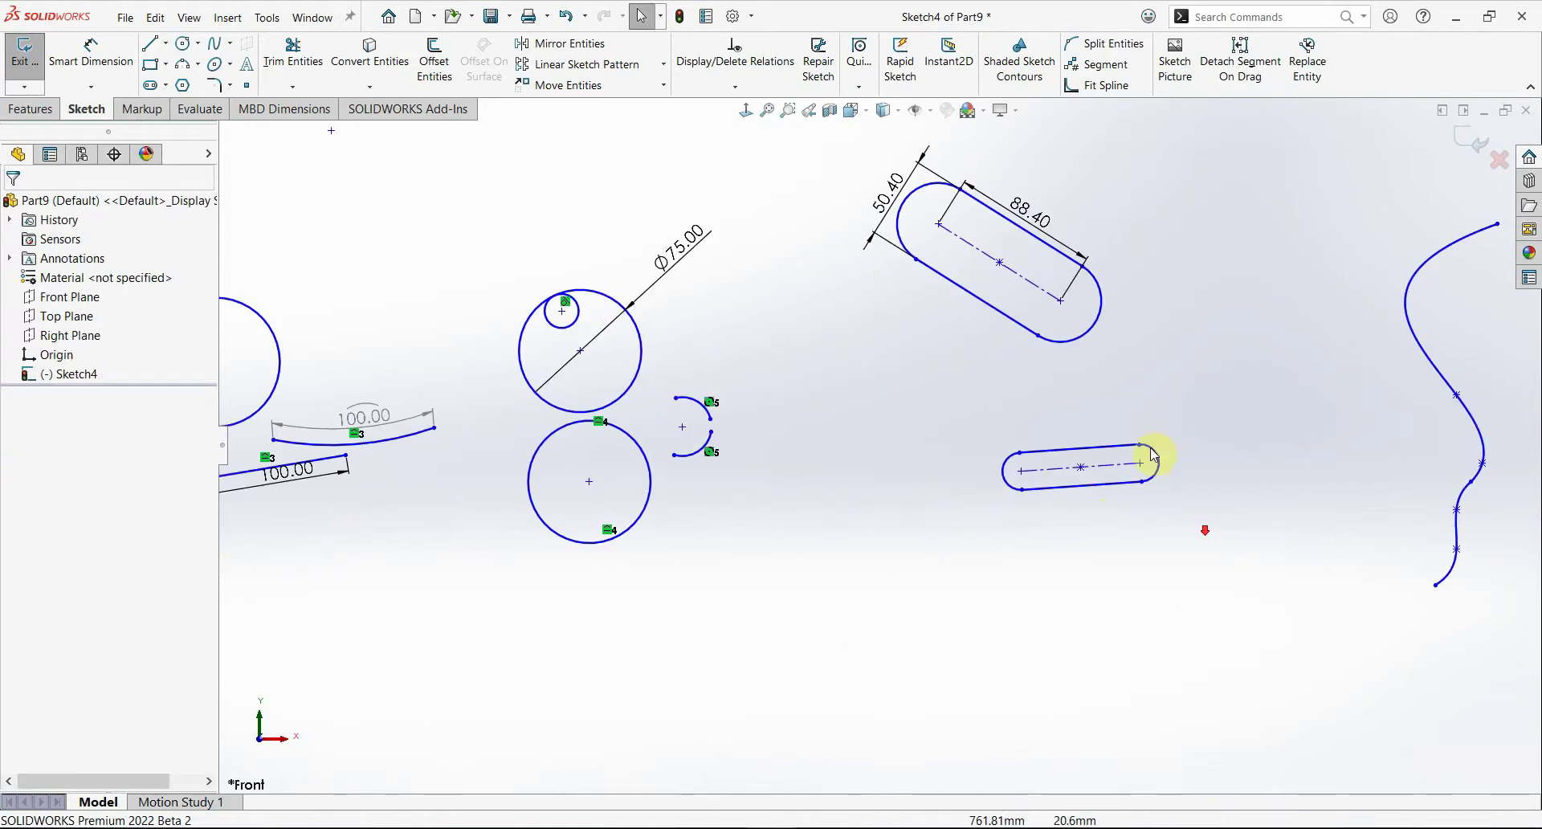
scroll(1132, 417, "down", 1)
scroll(1099, 401, "down", 2)
scroll(1092, 407, "up", 2)
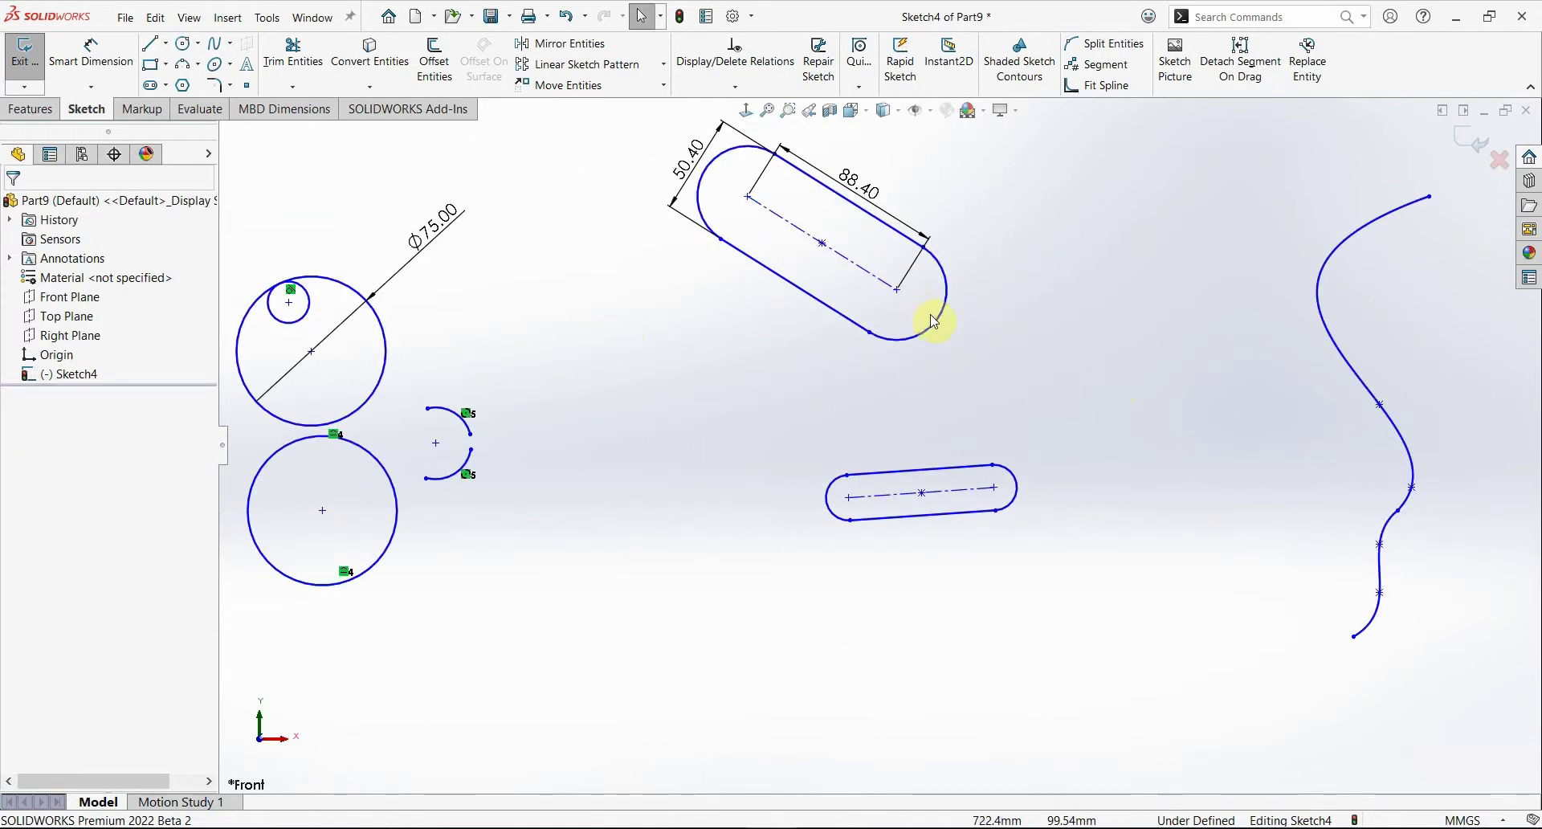
left_click(935, 316)
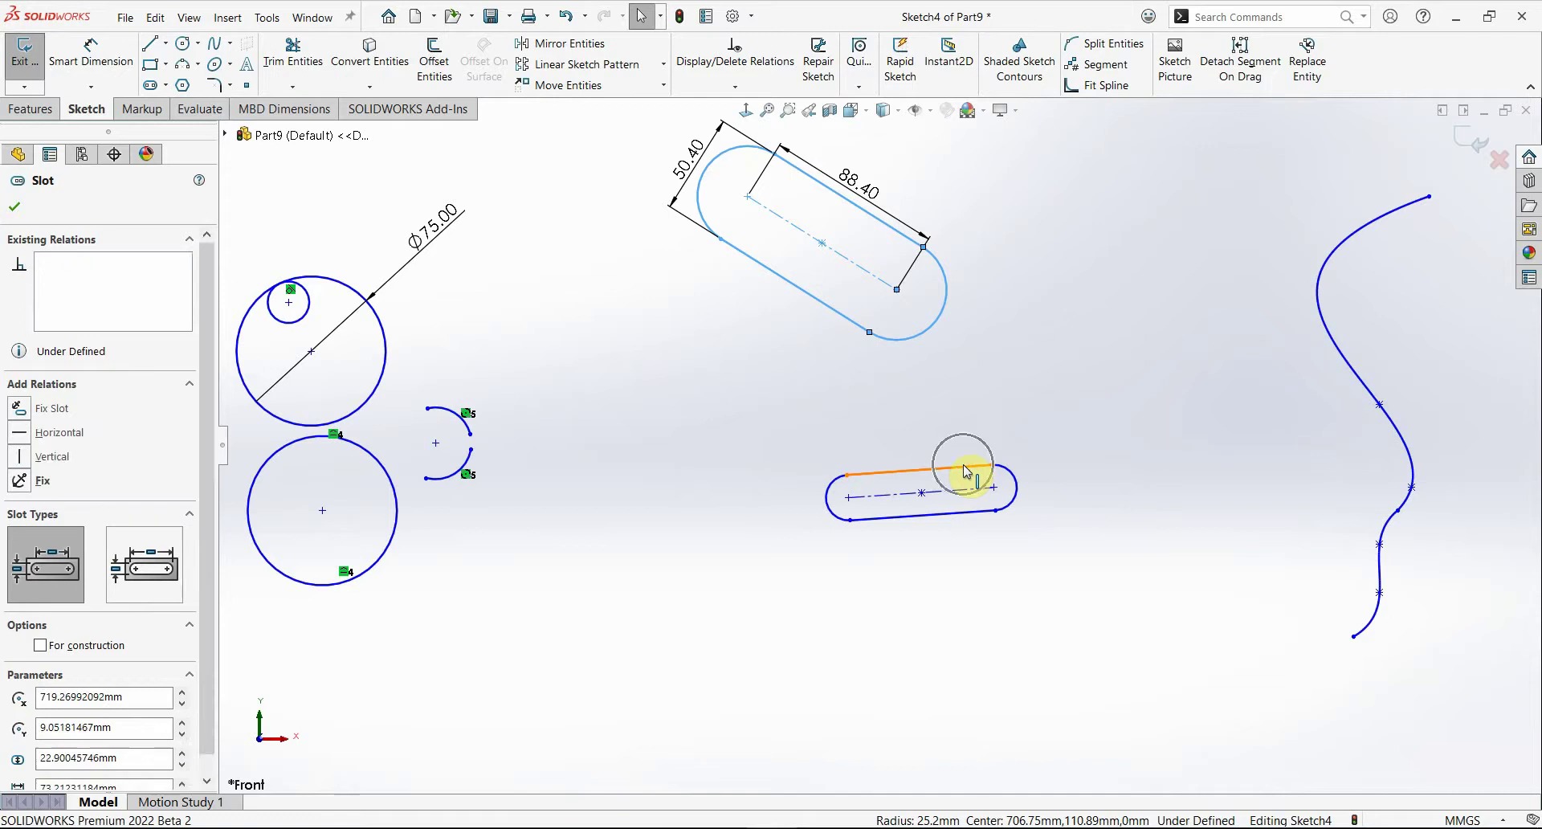
left_click(962, 466)
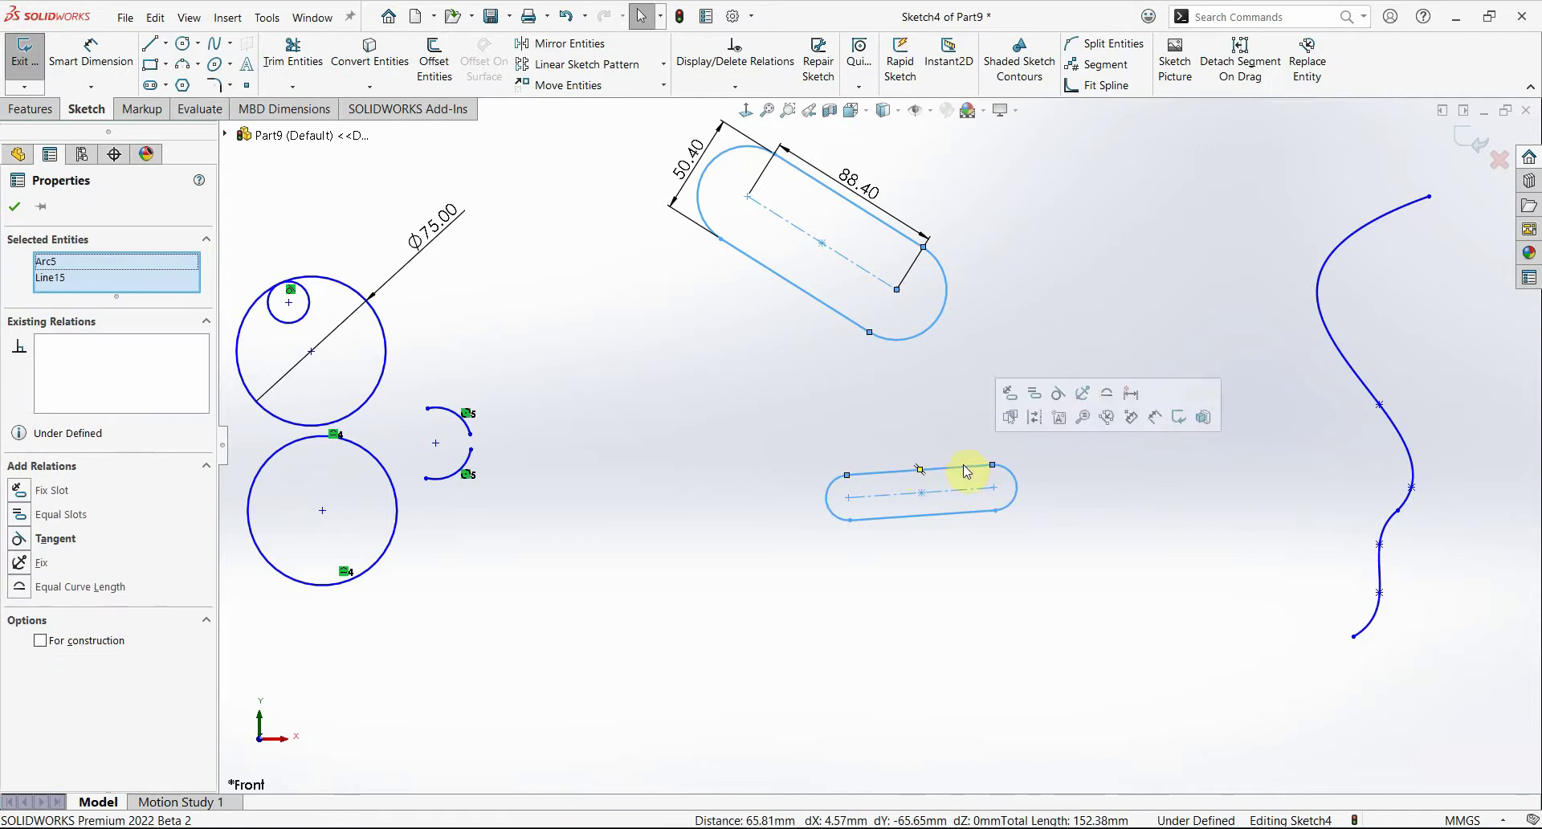
left_click(32, 522)
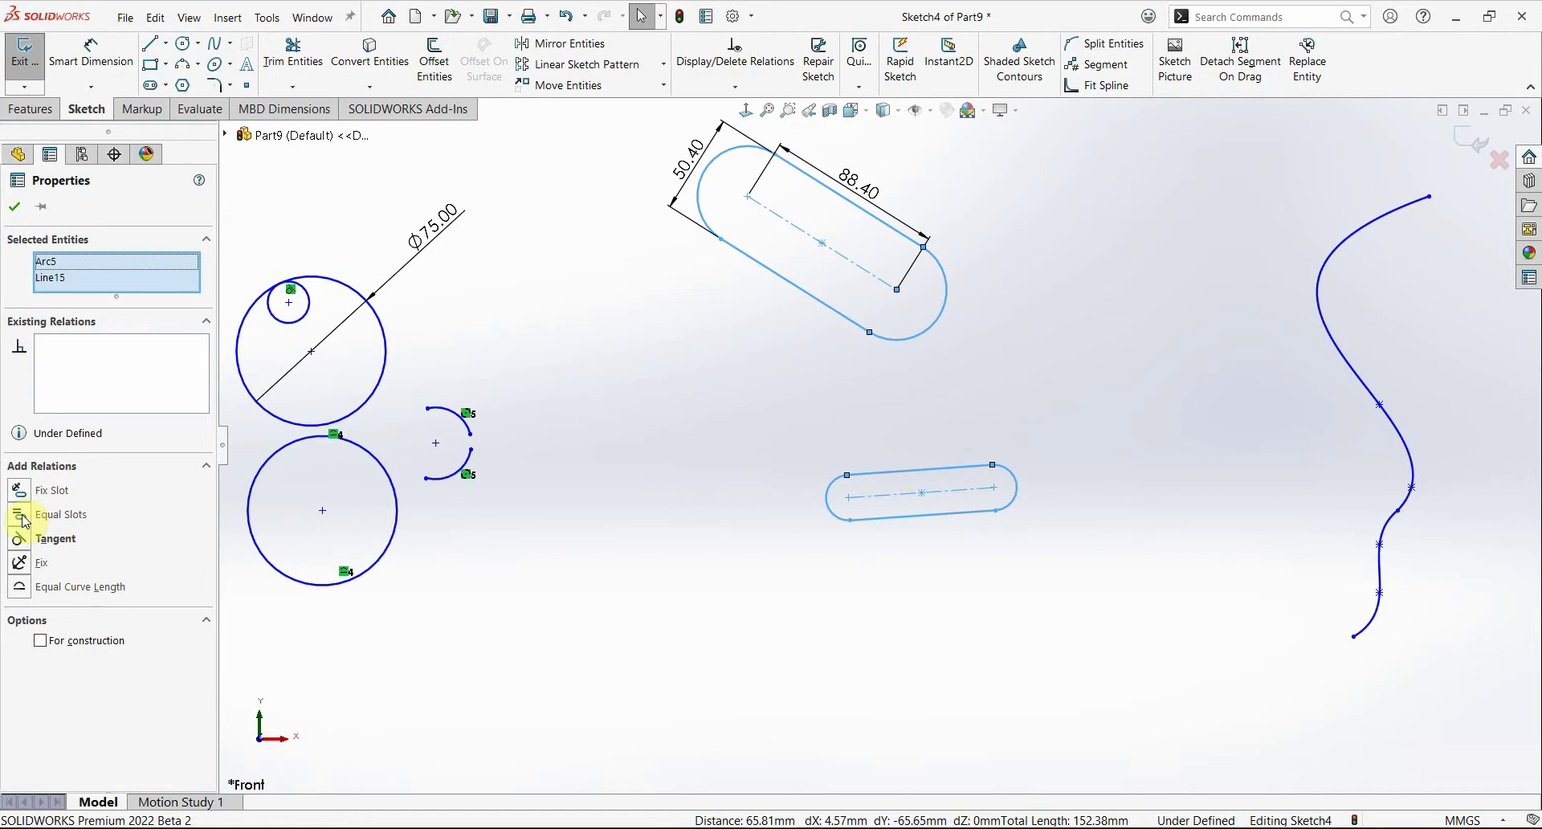
left_click(21, 521)
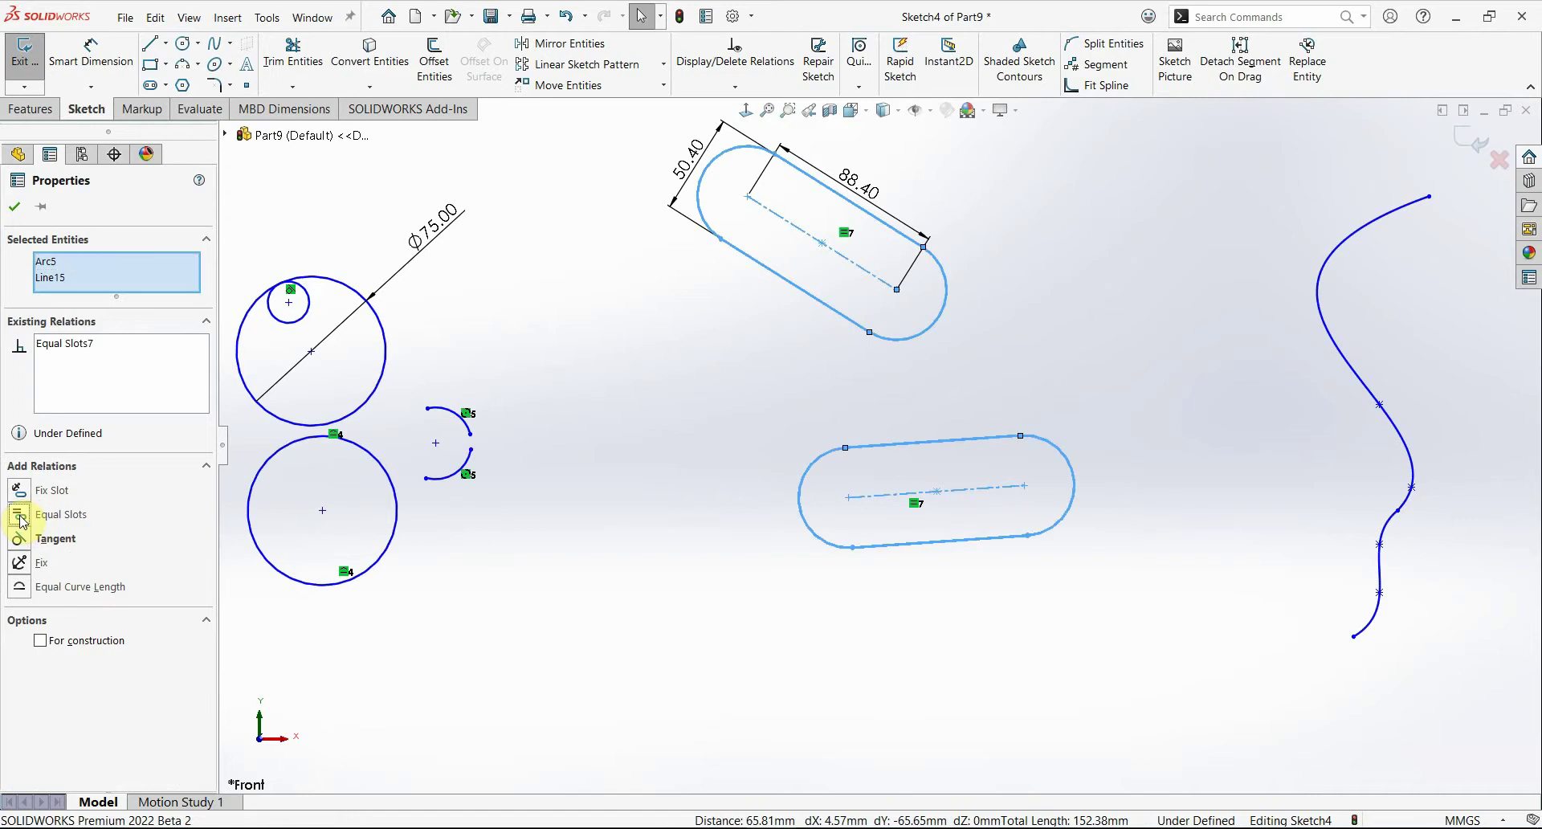
left_click(706, 169)
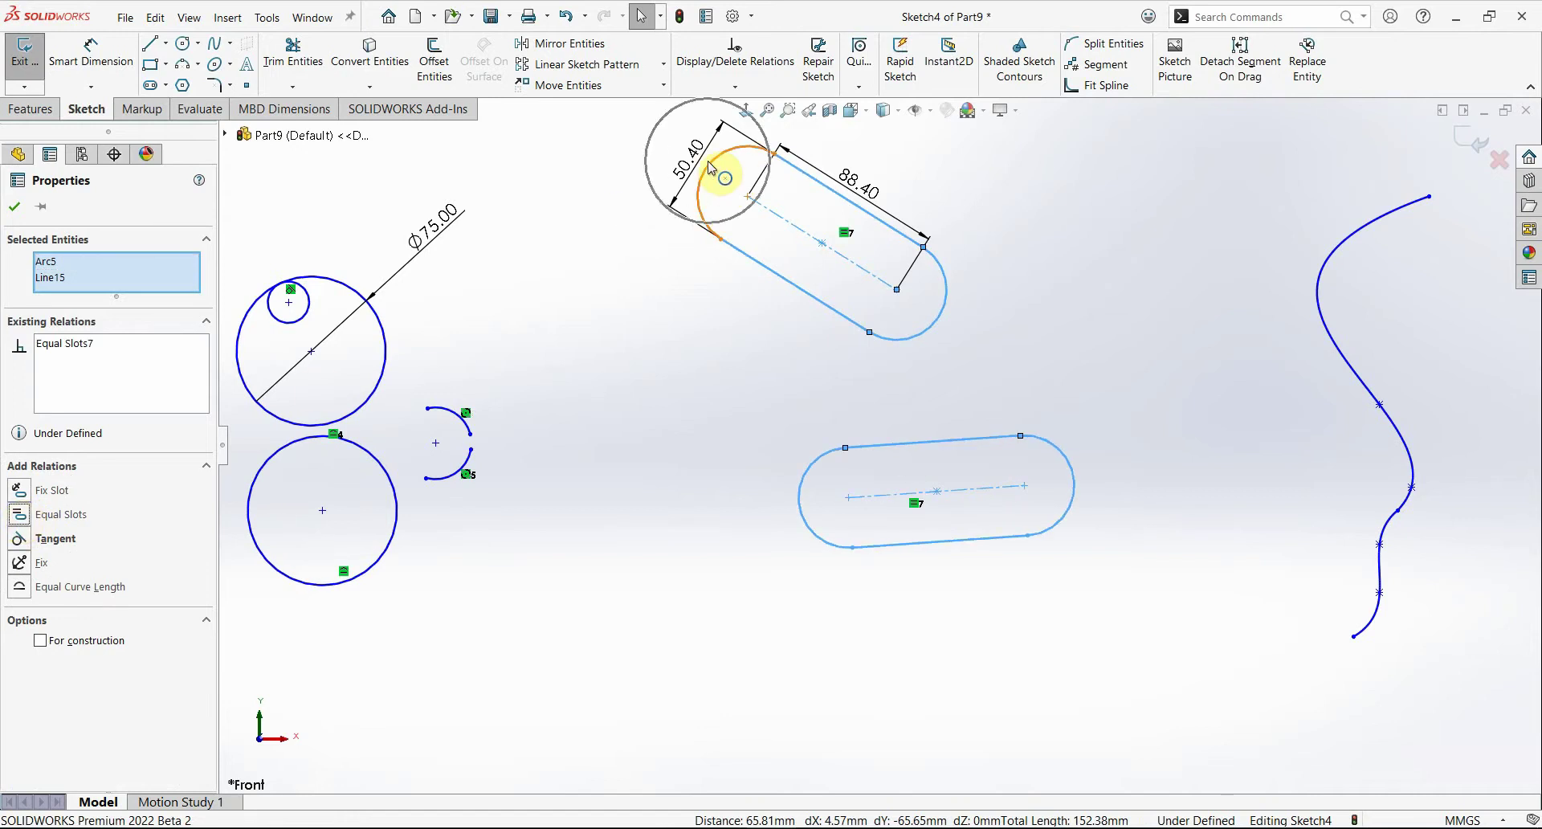
scroll(853, 473, "up", 2)
scroll(1026, 476, "up", 2)
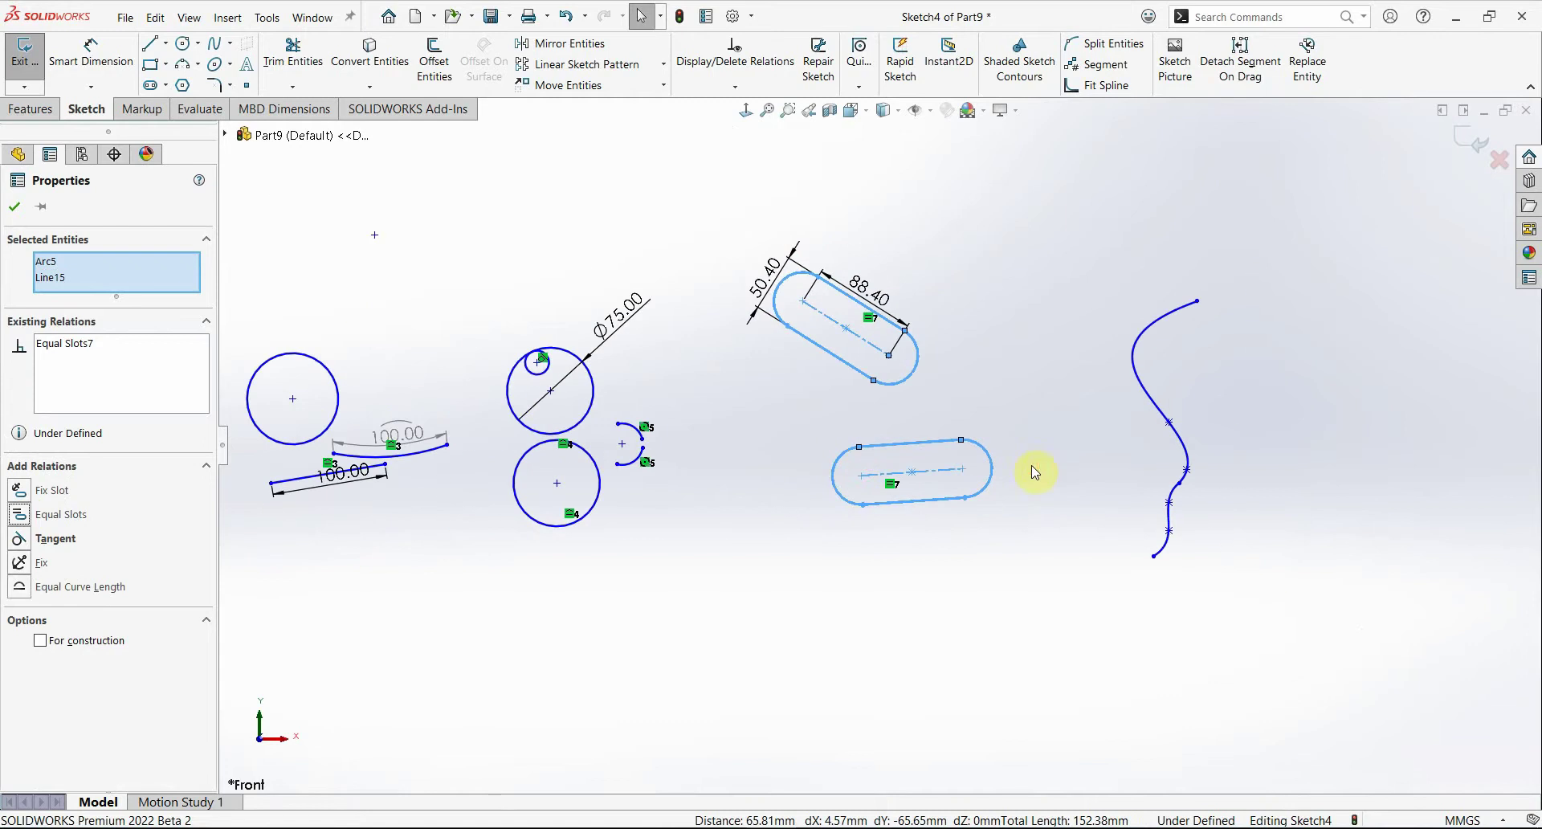
left_click(1036, 474)
scroll(1204, 498, "down", 3)
scroll(1135, 522, "up", 1)
Step: Zoom in and try selecting the upper and lower spline segments
scroll(1008, 440, "down", 2)
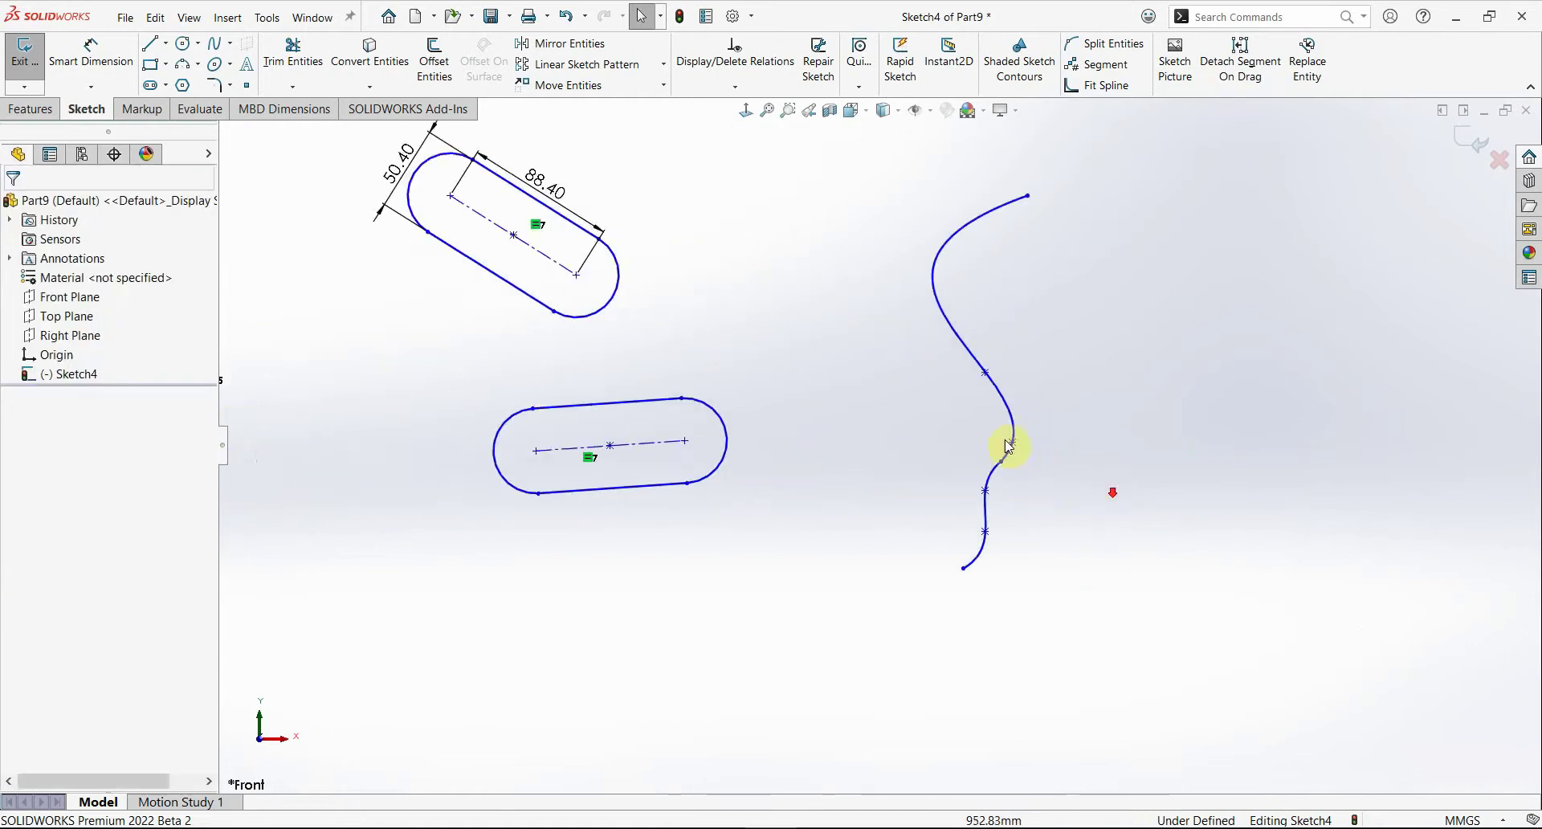
scroll(1012, 446, "down", 1)
scroll(1047, 532, "down", 2)
scroll(974, 502, "up", 1)
scroll(929, 378, "up", 1)
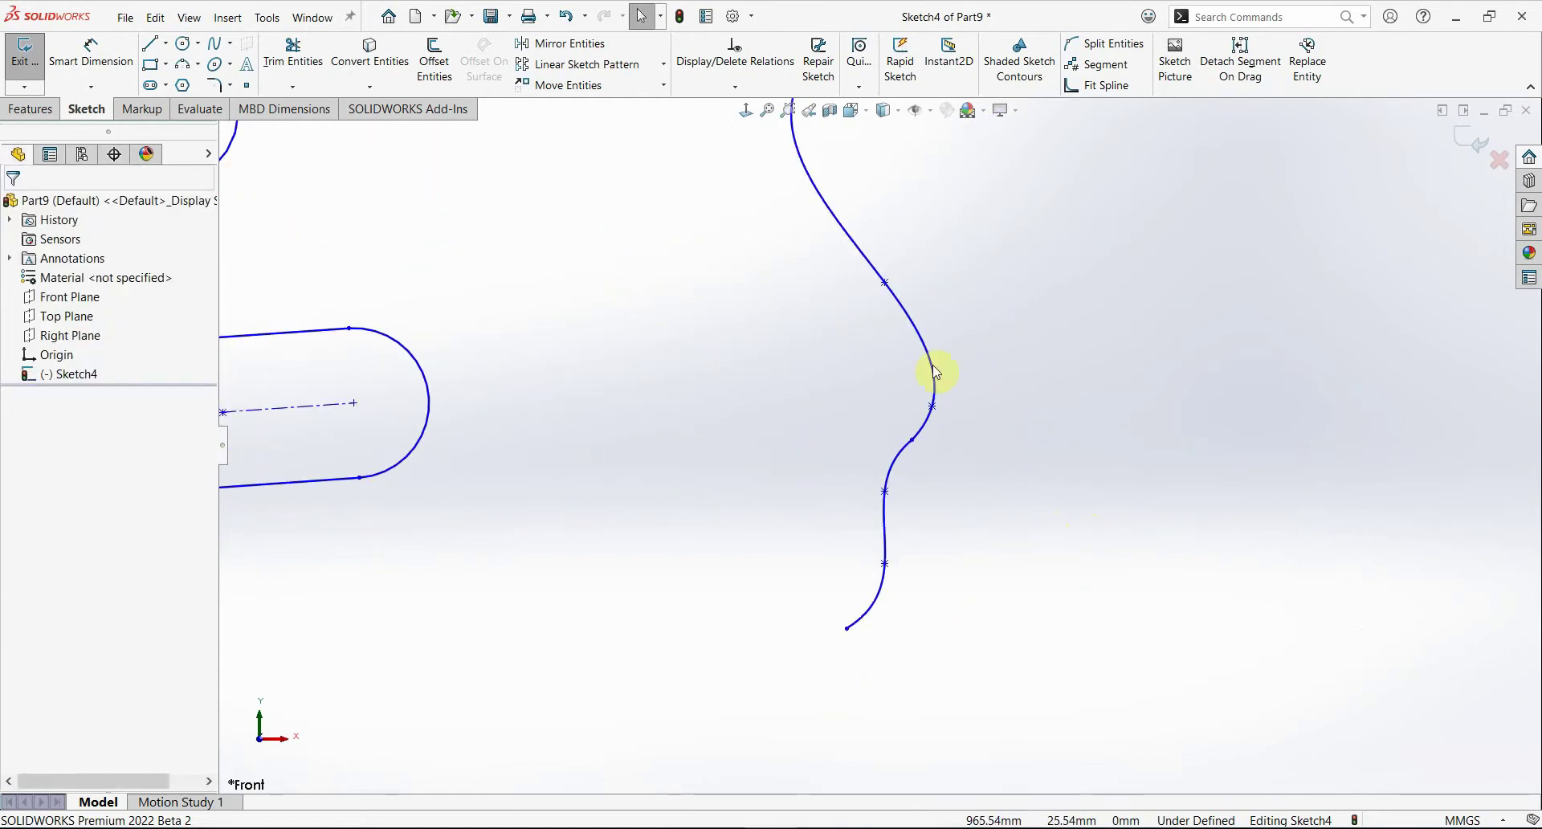
scroll(901, 437, "up", 2)
left_click(922, 401)
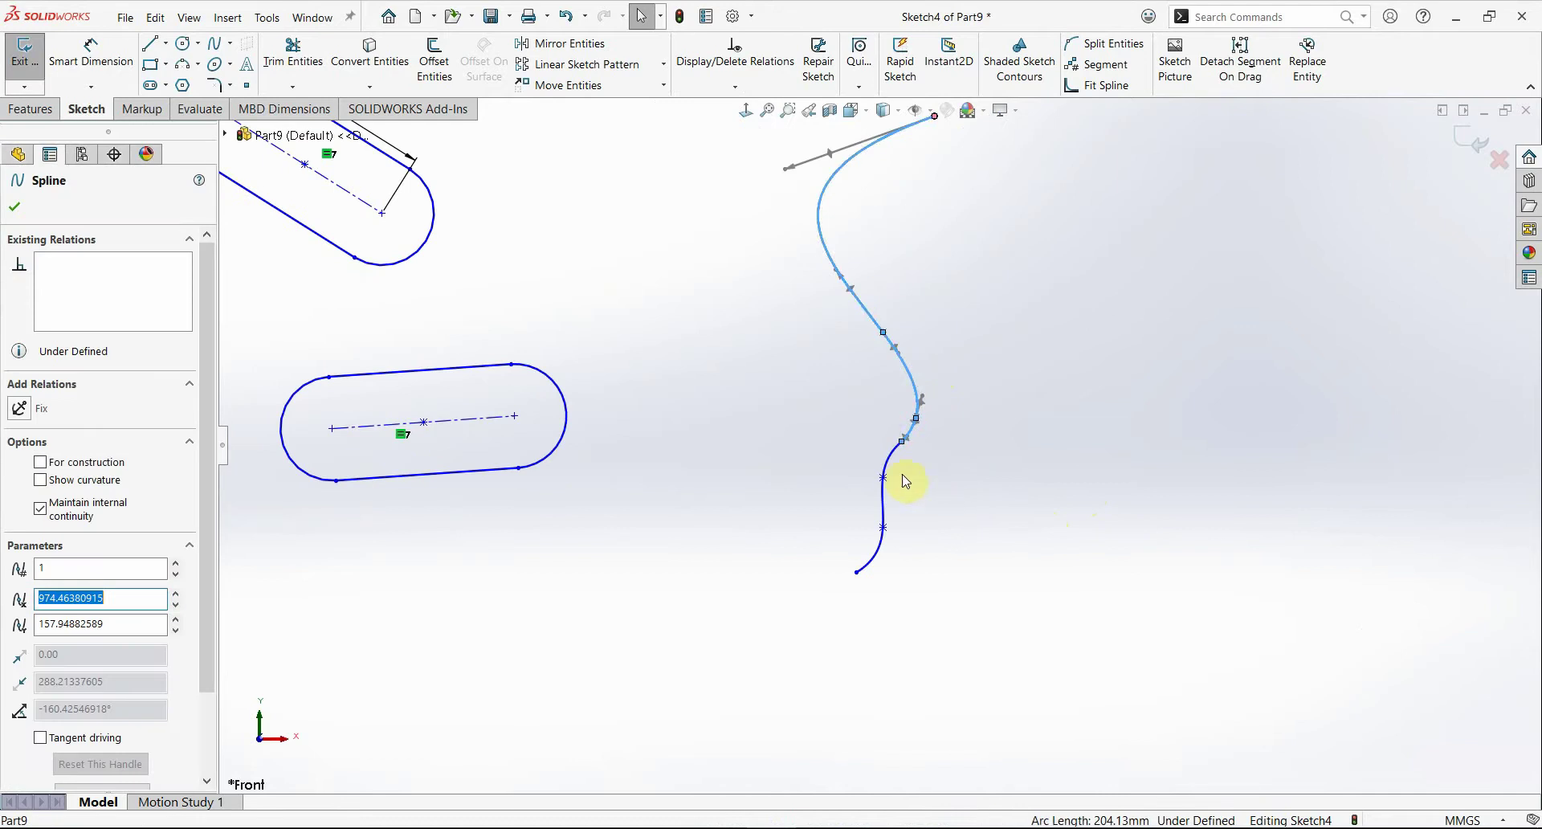
left_click(897, 480, "ctrl")
scroll(931, 482, "down", 2)
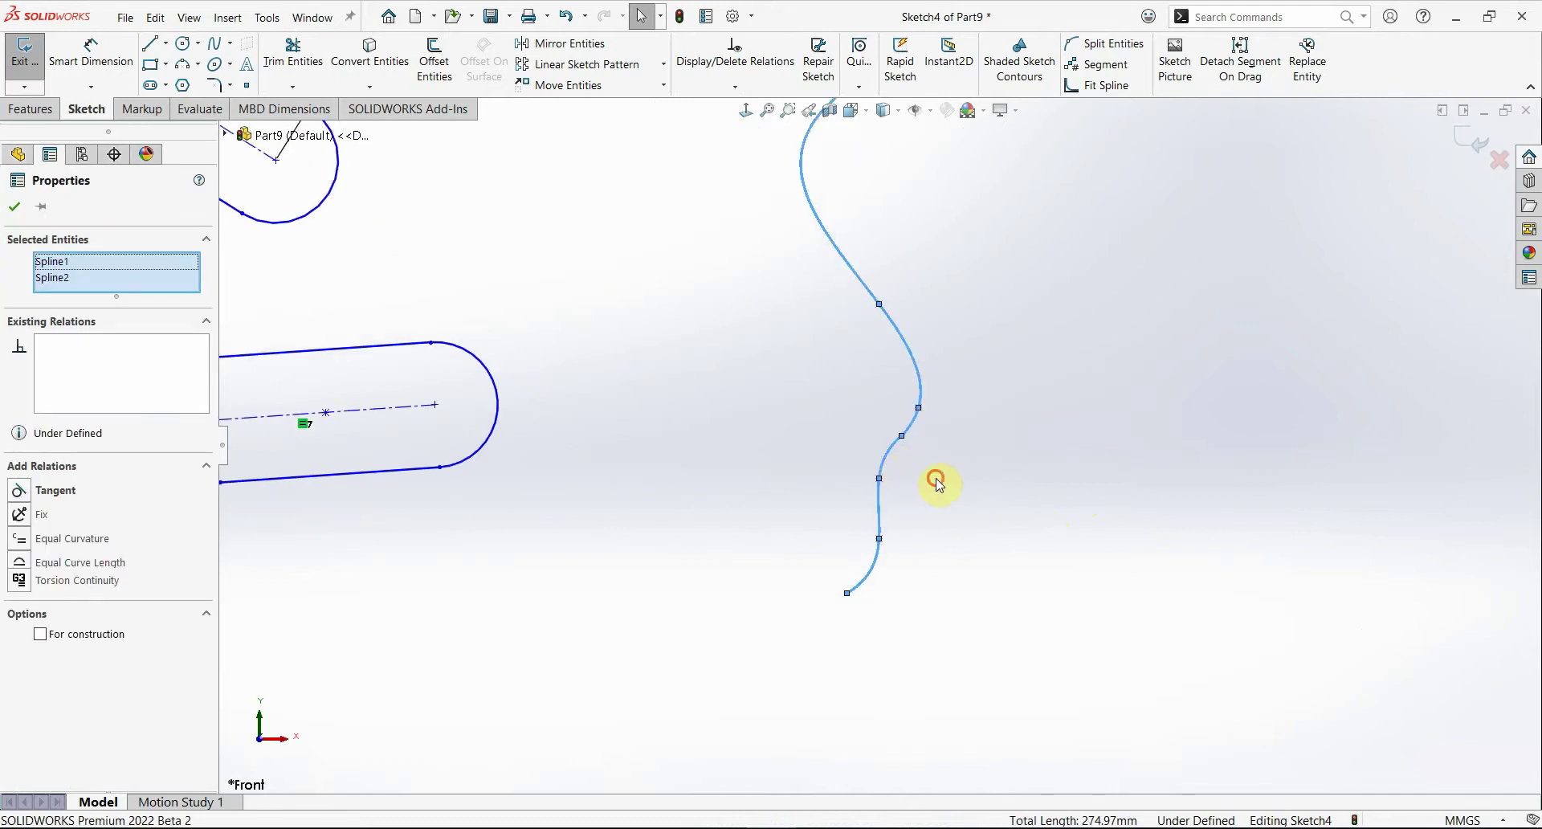
left_click(933, 481)
left_click(922, 394)
left_click(902, 450)
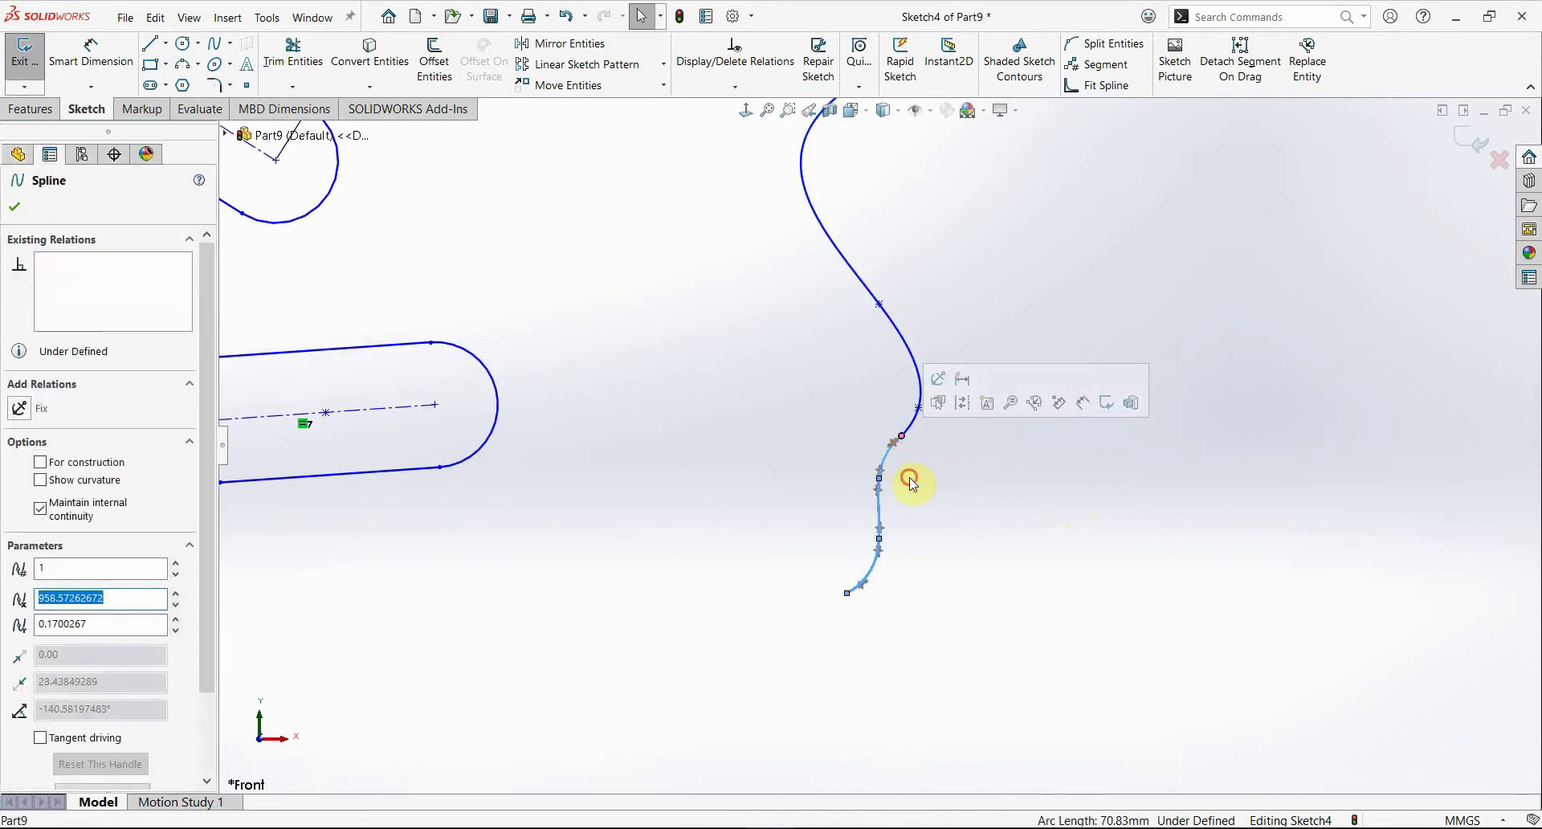
left_click(912, 448)
Step: Apply a tangent relation at the point where the two splines meet
left_click(902, 436)
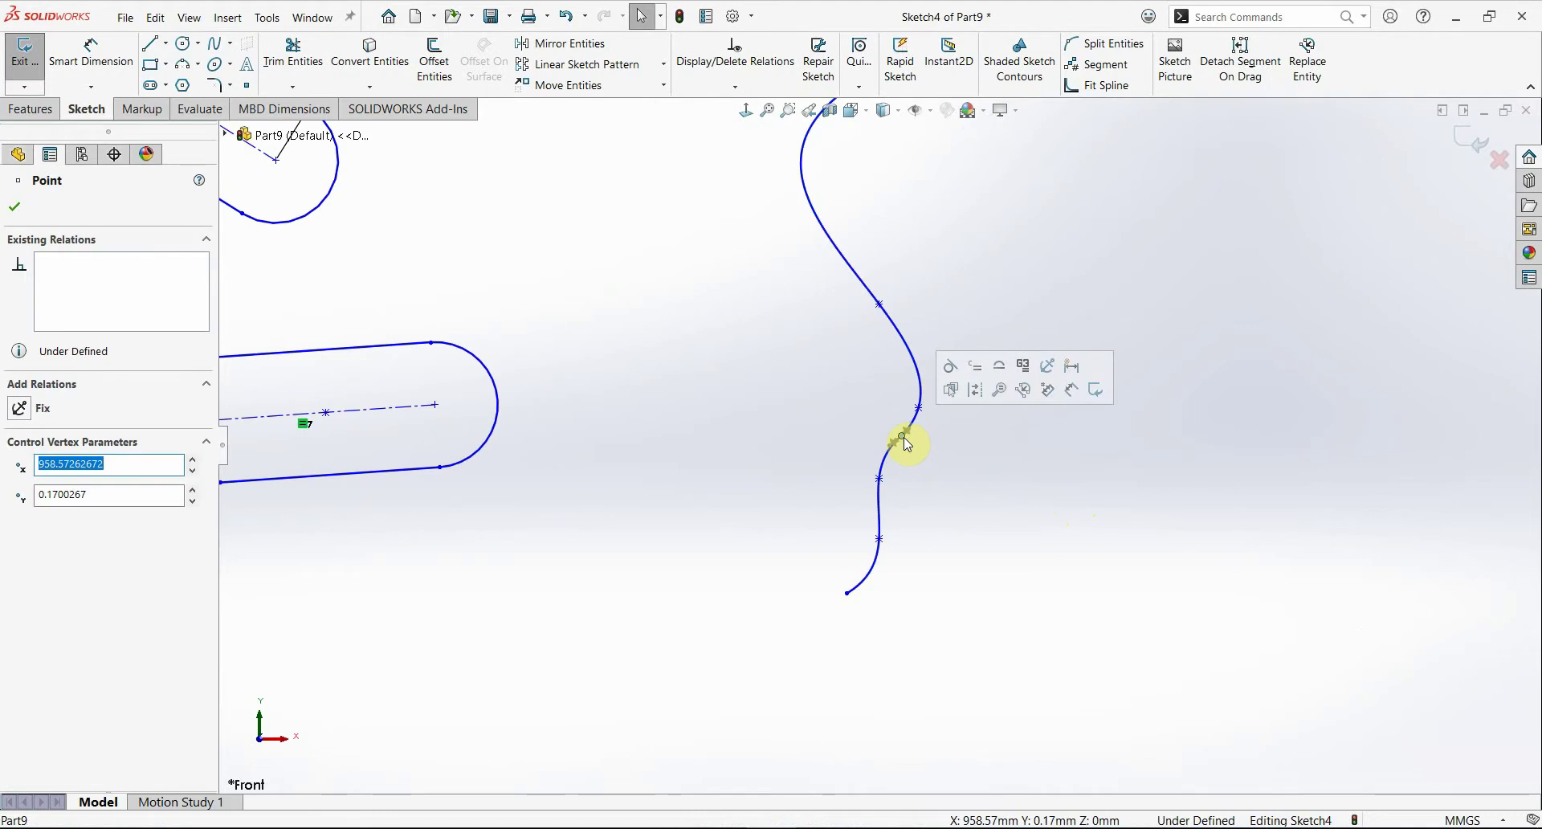
left_click(951, 371)
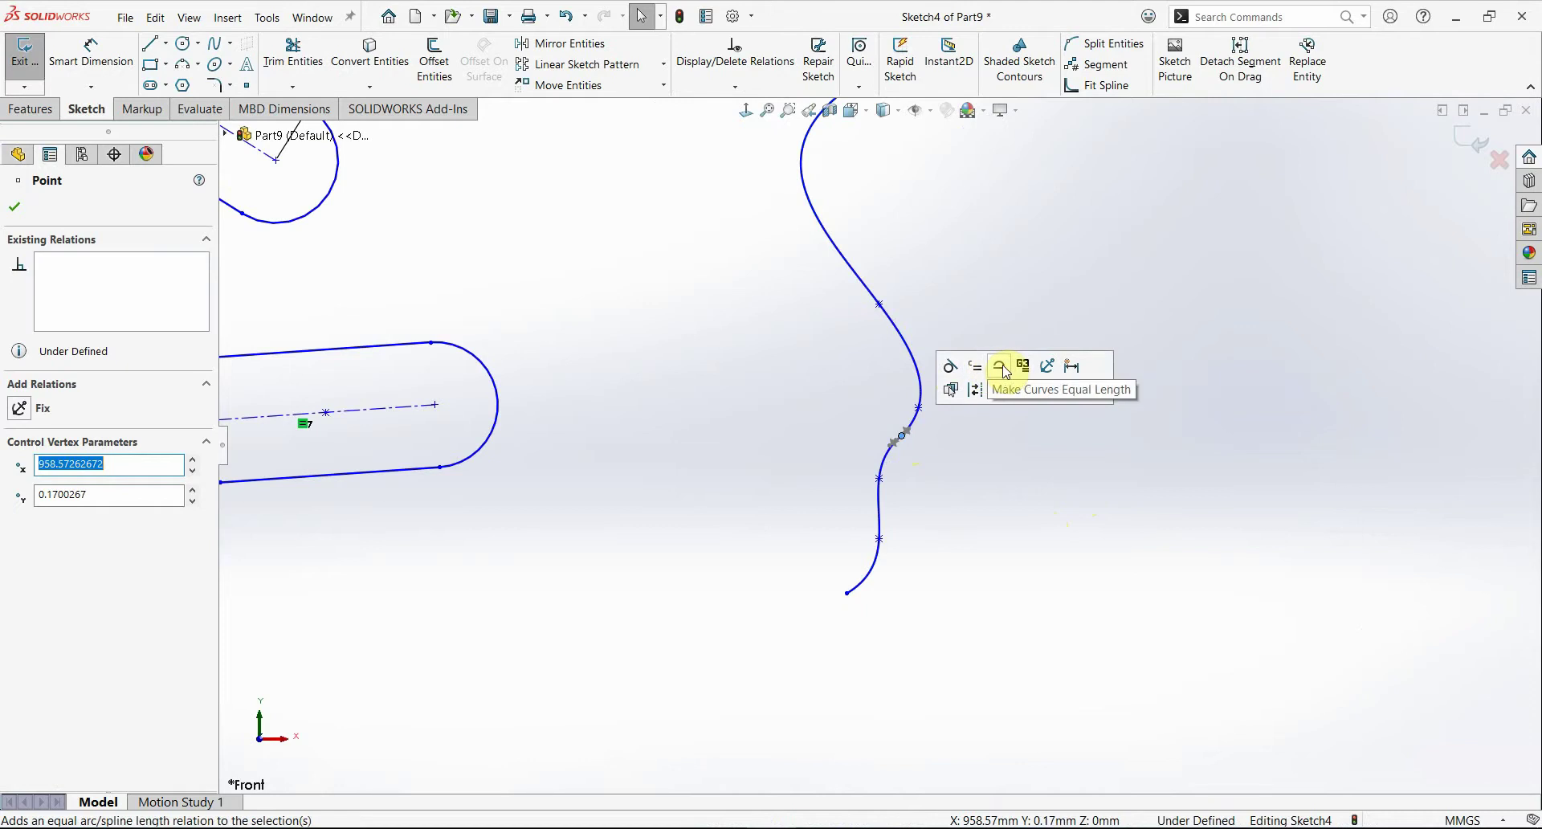
left_click(959, 368)
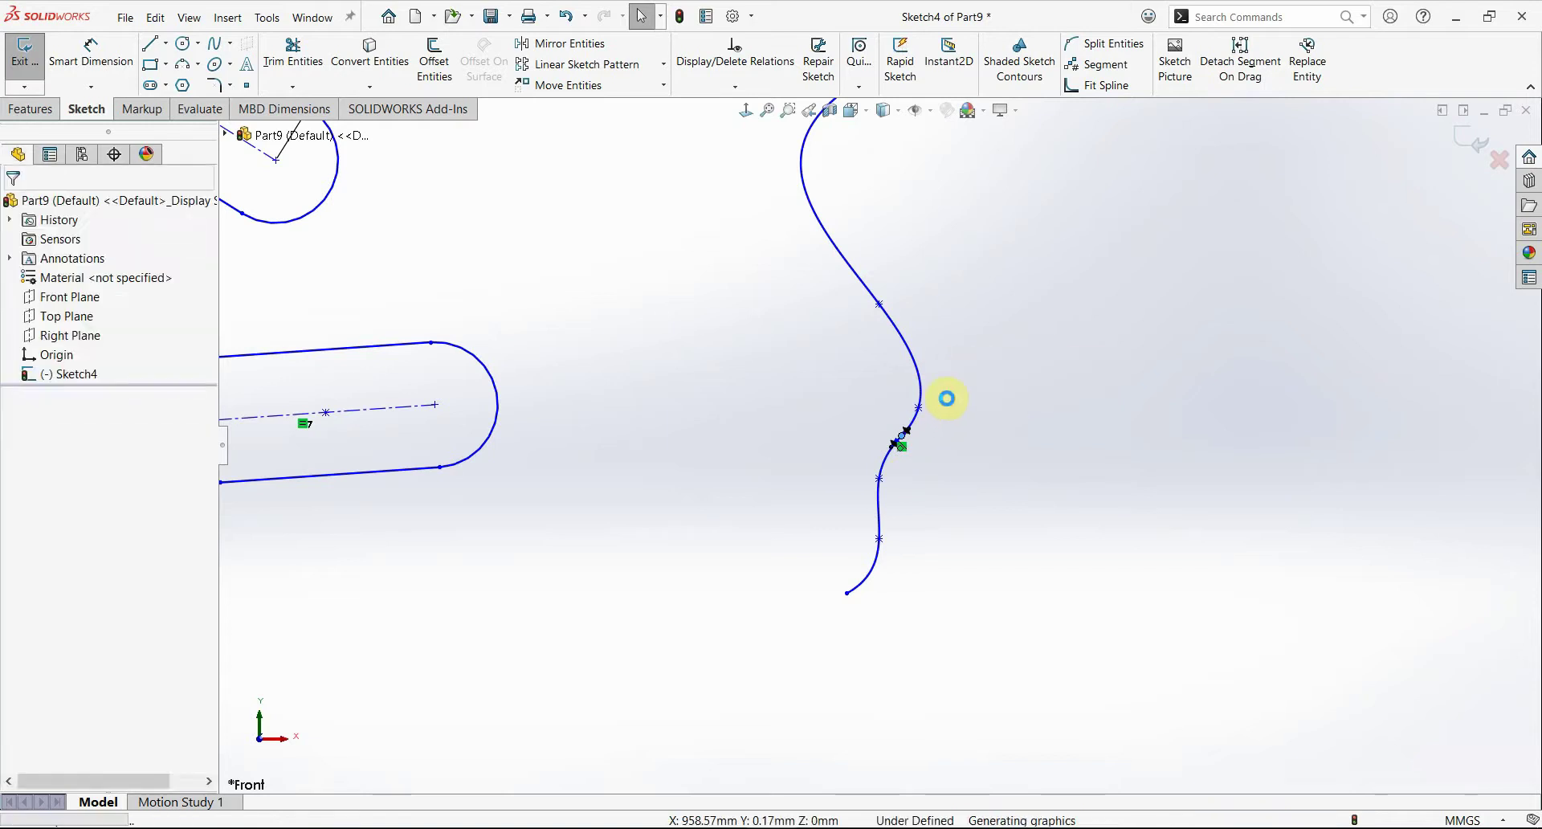
left_click(1024, 369)
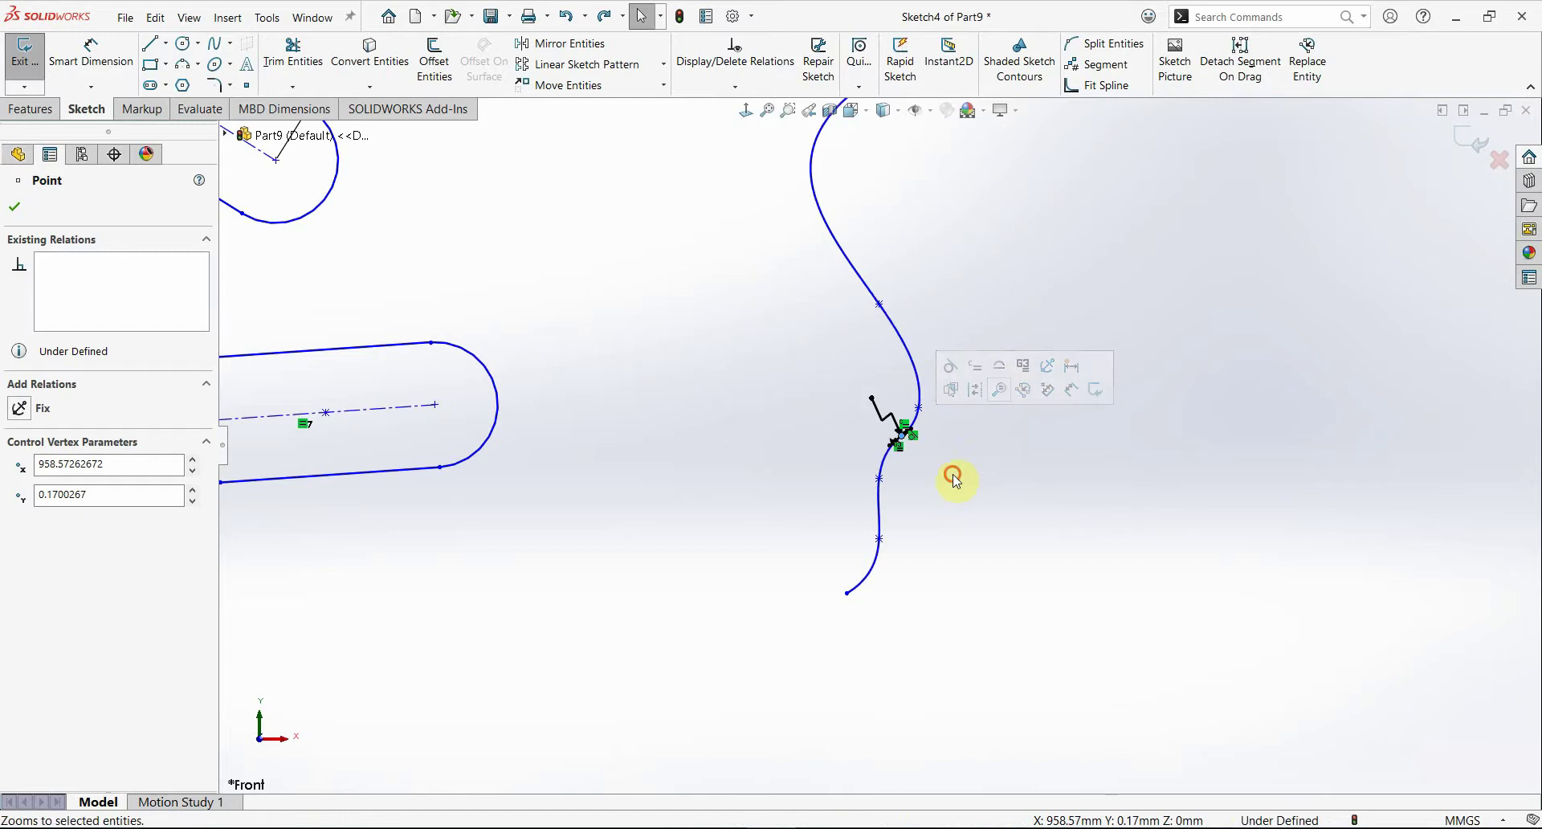
scroll(907, 437, "down", 5)
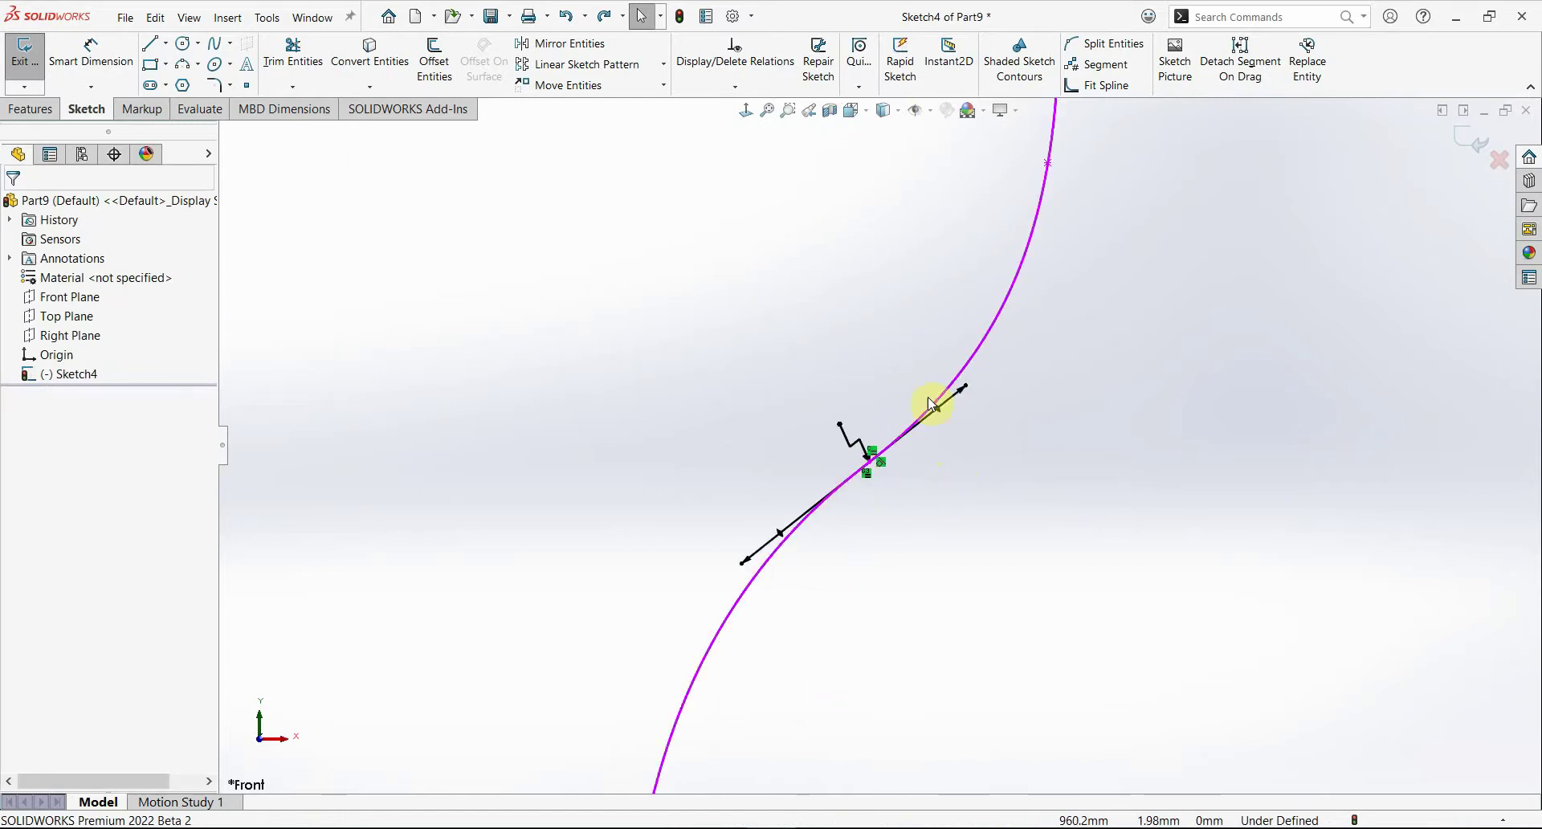
scroll(855, 516, "up", 5)
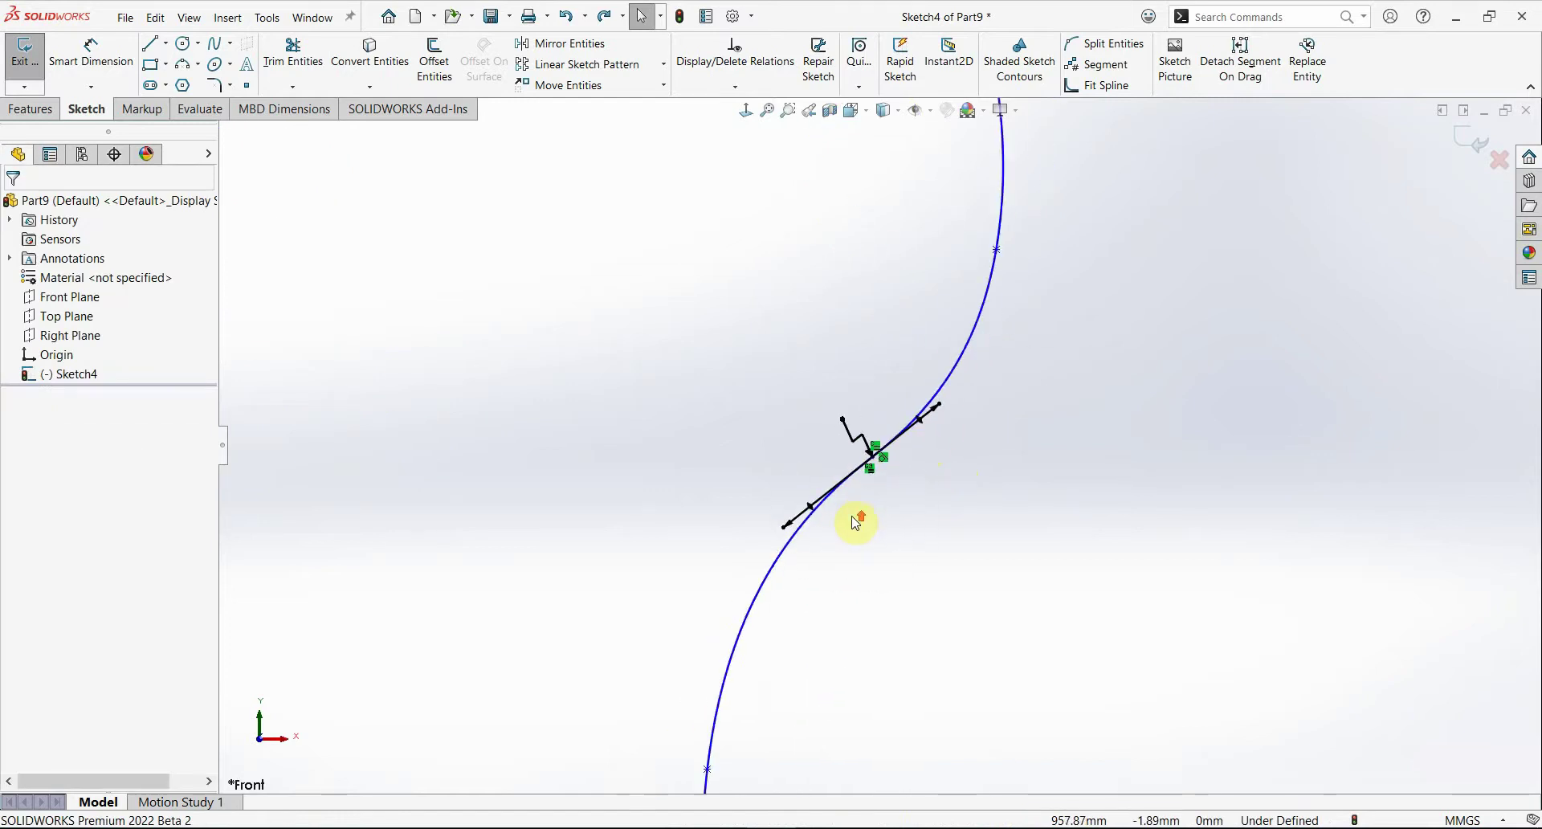
scroll(889, 452, "up", 3)
scroll(881, 493, "up", 2)
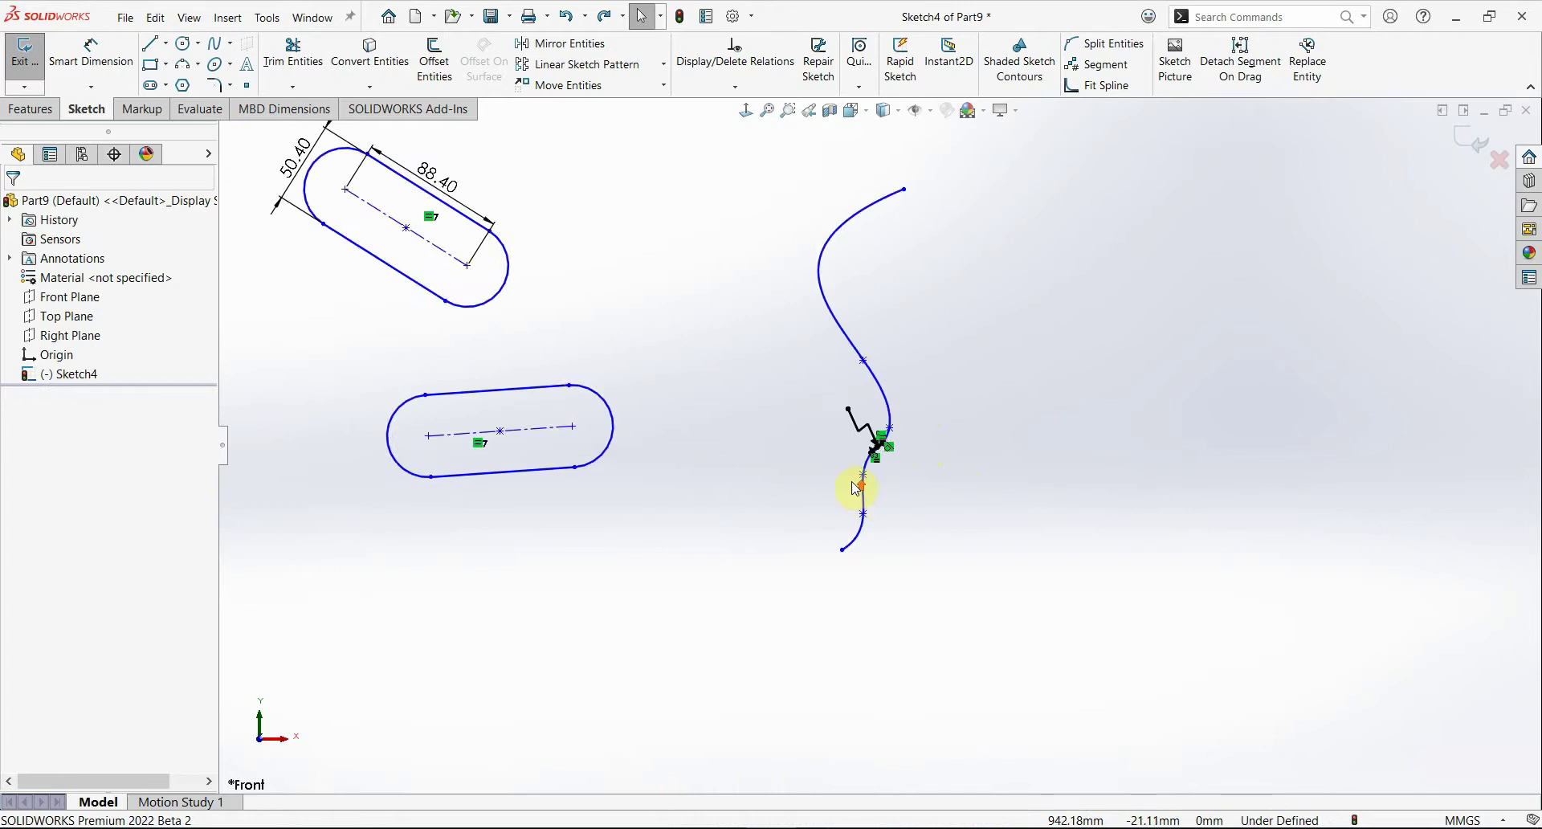
scroll(853, 485, "up", 2)
scroll(771, 482, "up", 2)
scroll(554, 436, "down", 1)
Step: Join the slanted line's end to the horizontal line and make the two lines perpendicular
scroll(554, 447, "down", 3)
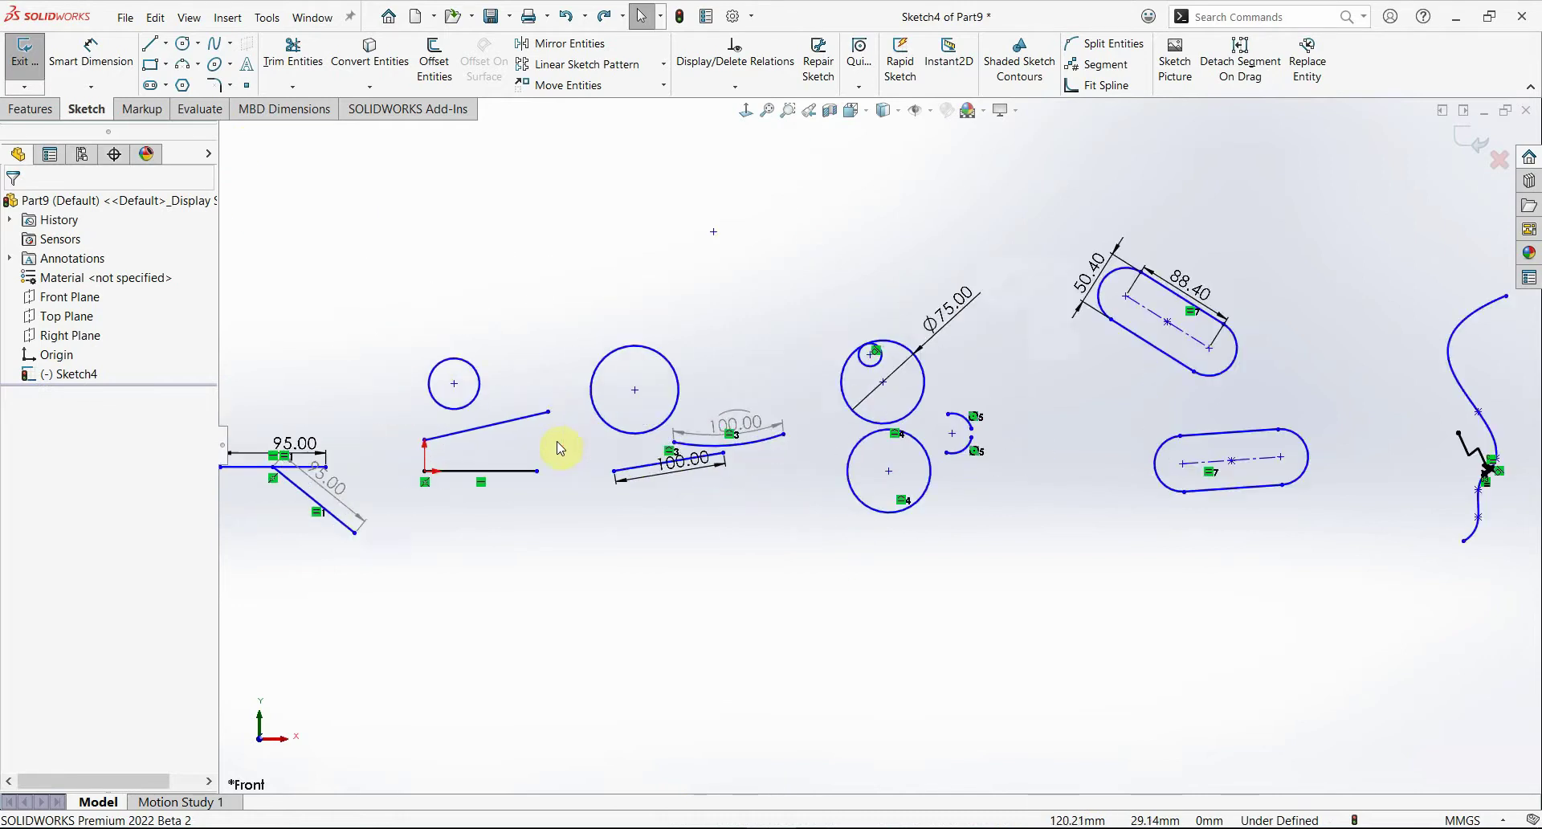
scroll(492, 475, "down", 3)
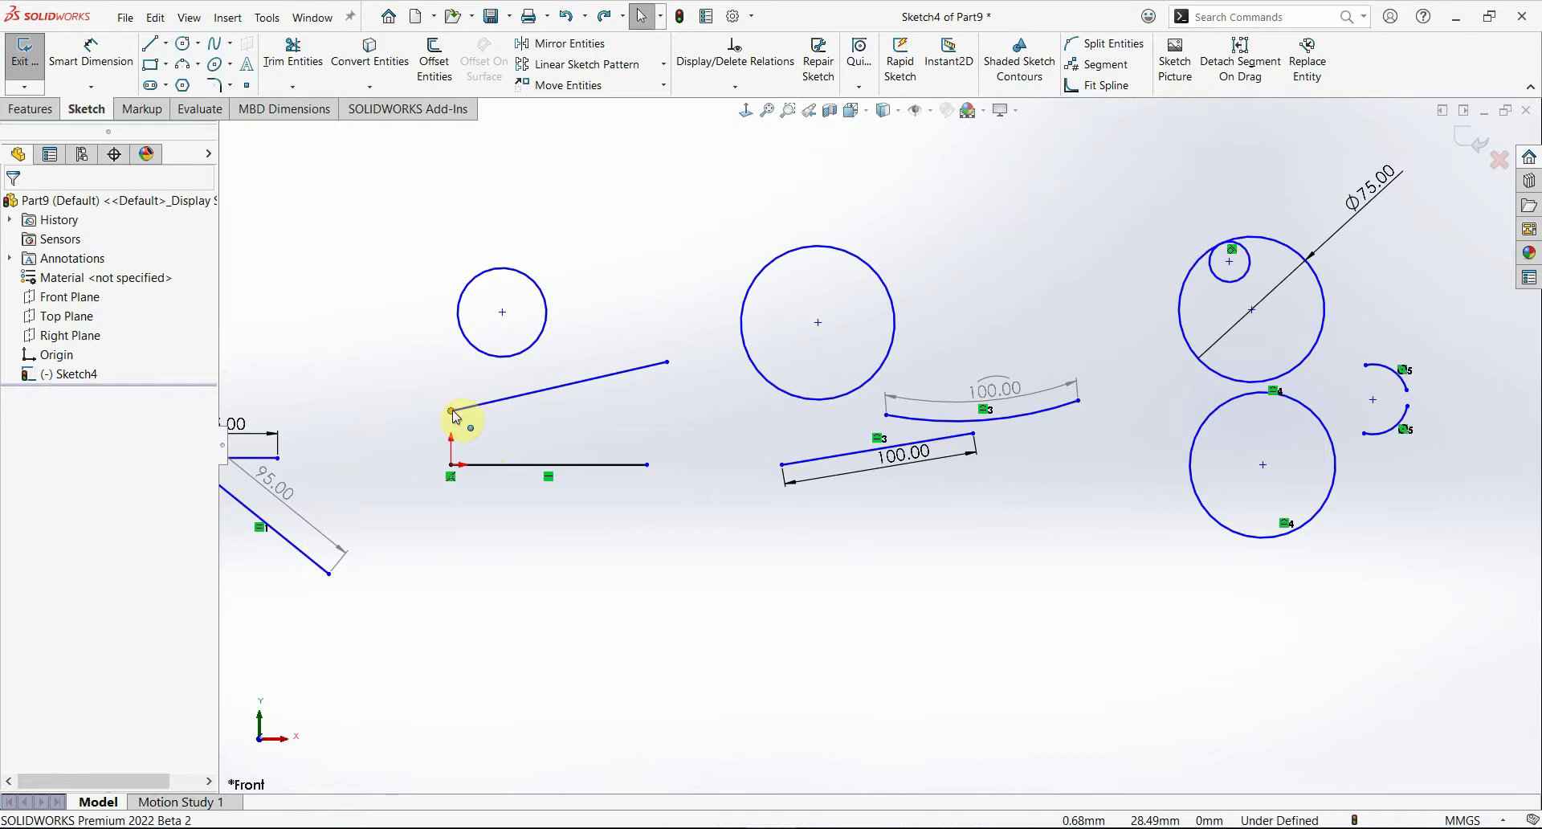
left_click_drag(452, 410, 649, 465)
left_click(650, 513)
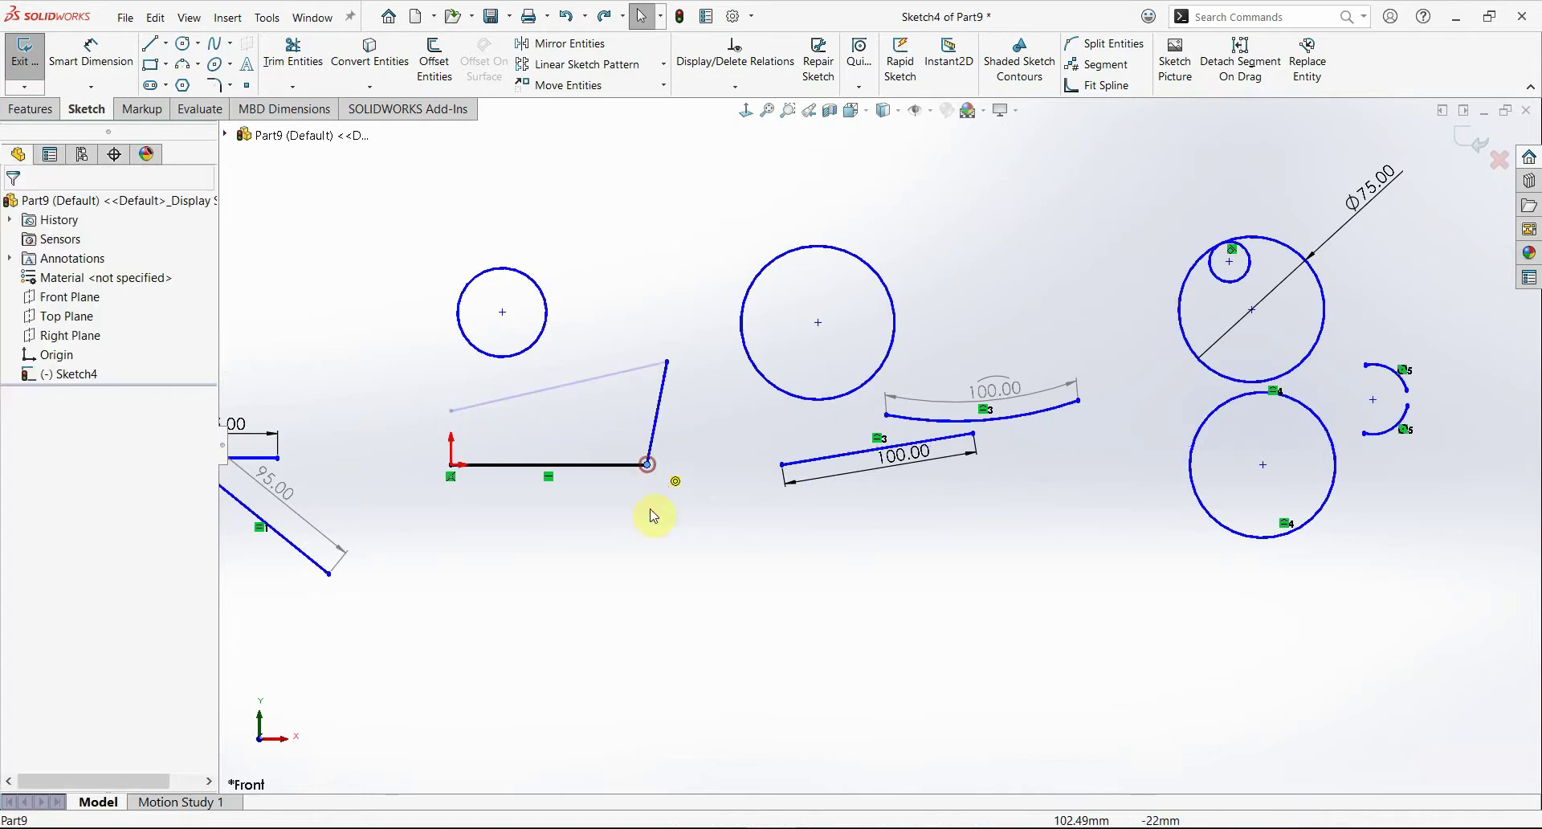
scroll(640, 447, "down", 1)
scroll(682, 481, "down", 3)
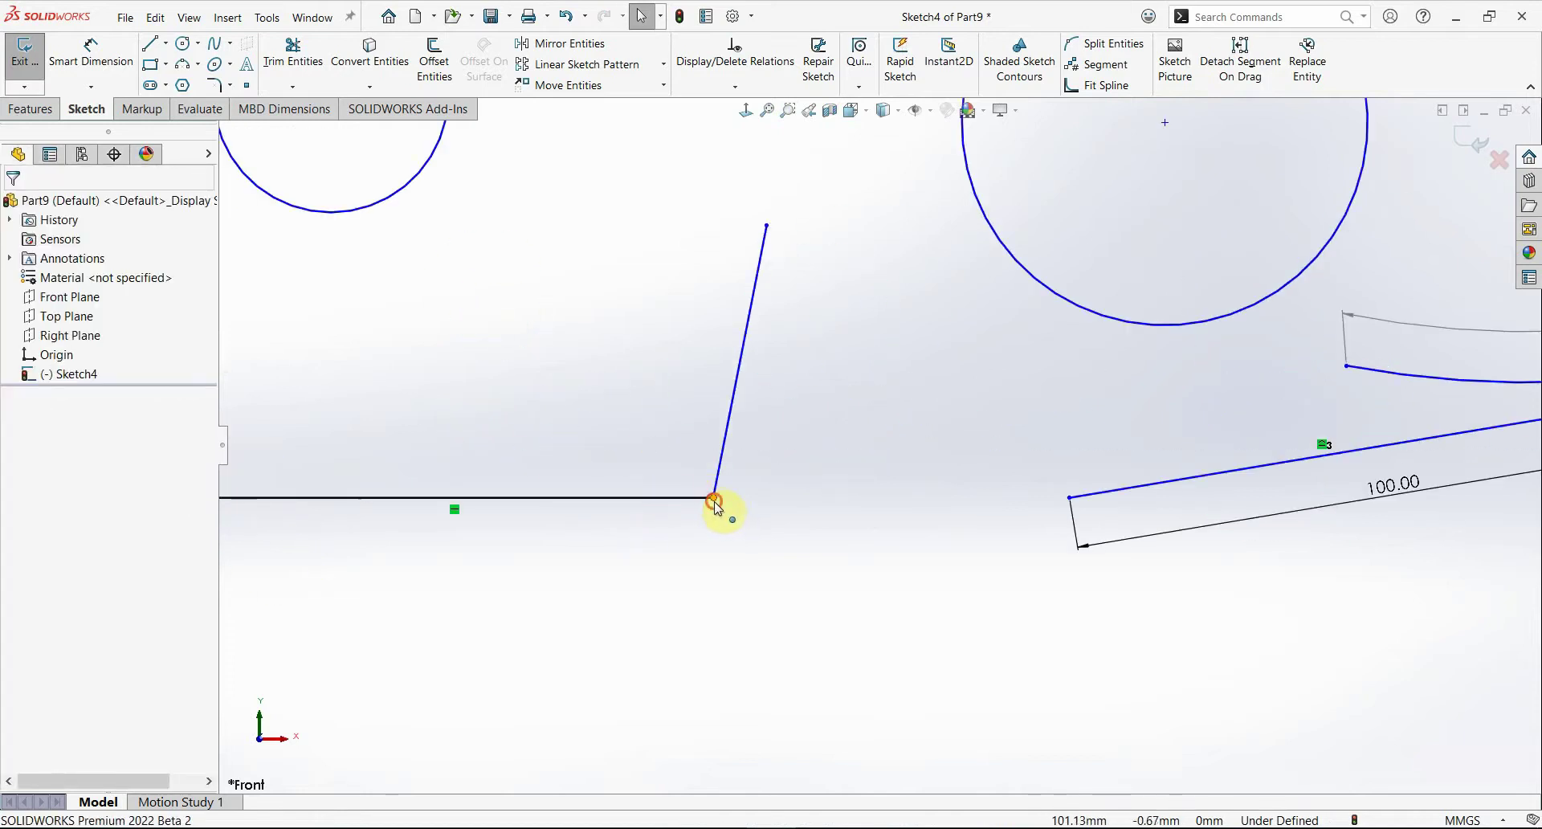
left_click(715, 500)
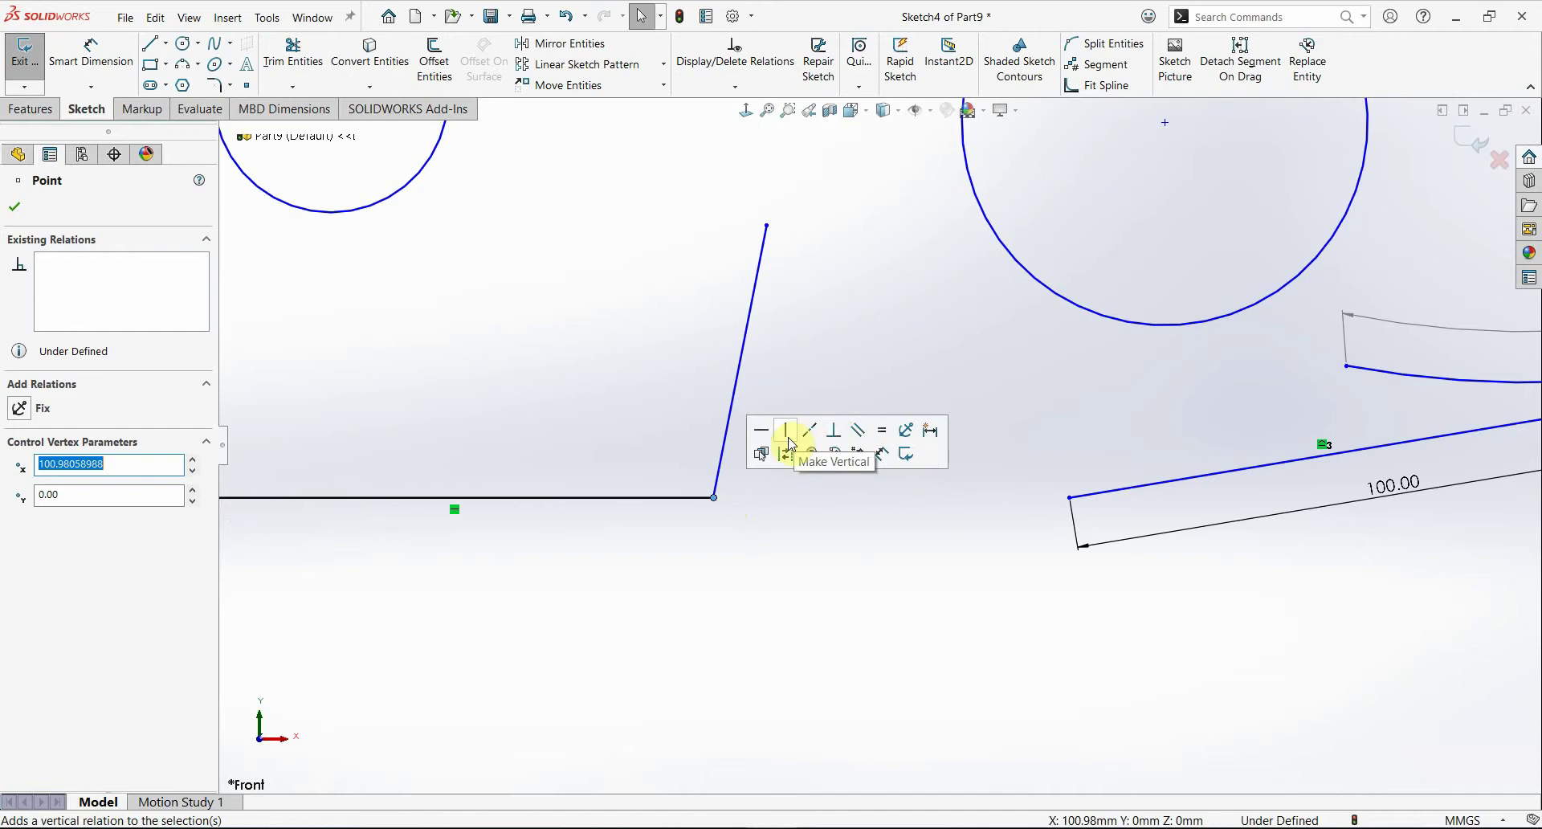
left_click(767, 534)
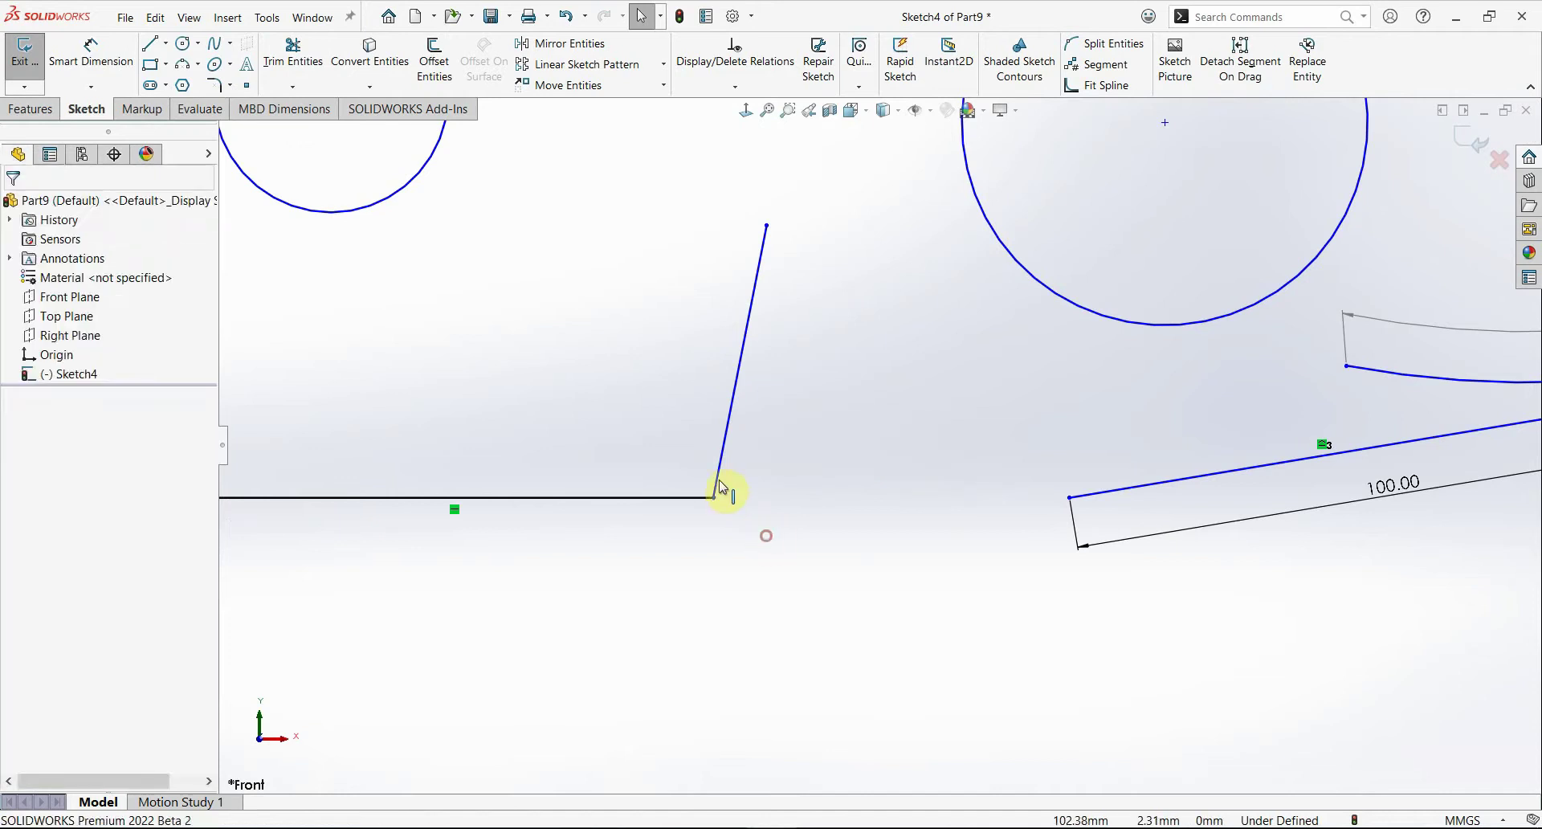
left_click(717, 487)
left_click(678, 498, "ctrl")
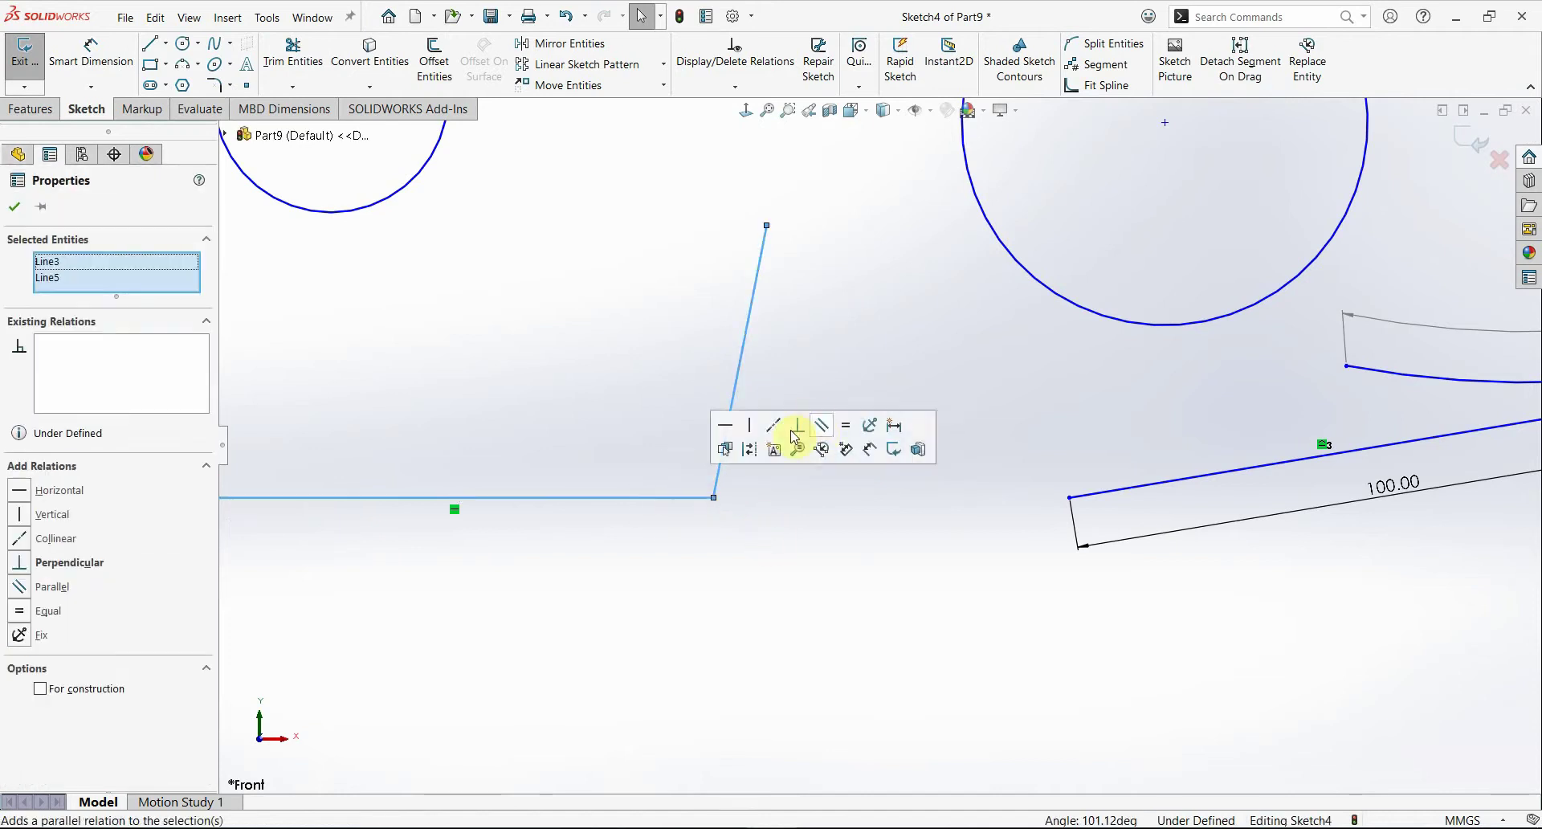
left_click(728, 532)
left_click(712, 497)
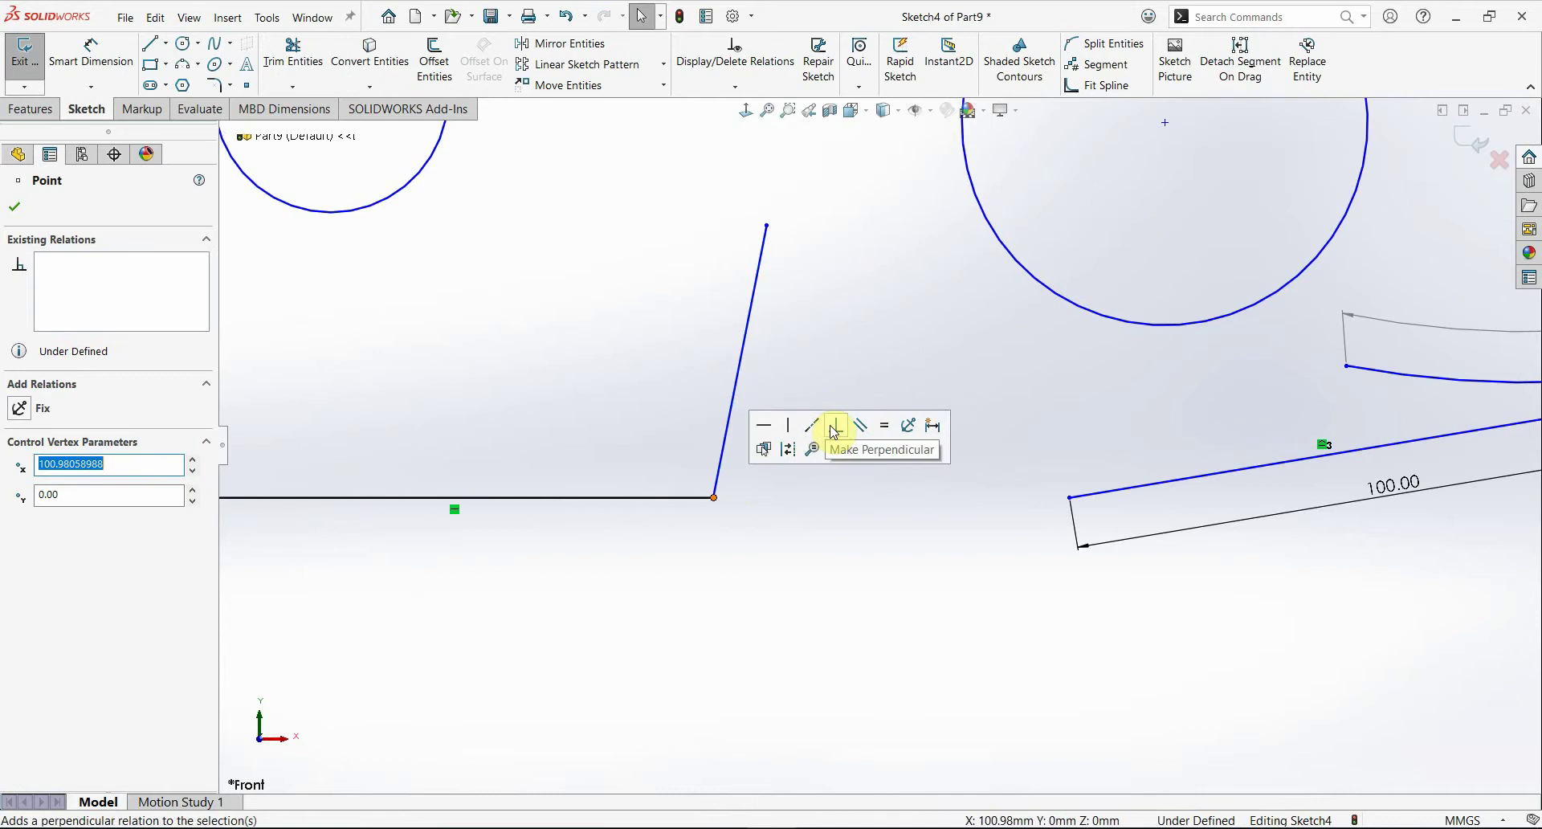
left_click(830, 425)
Step: Box-select all the old practice sketch entities, delete them, and switch to the exercise PDF
scroll(739, 595, "up", 5)
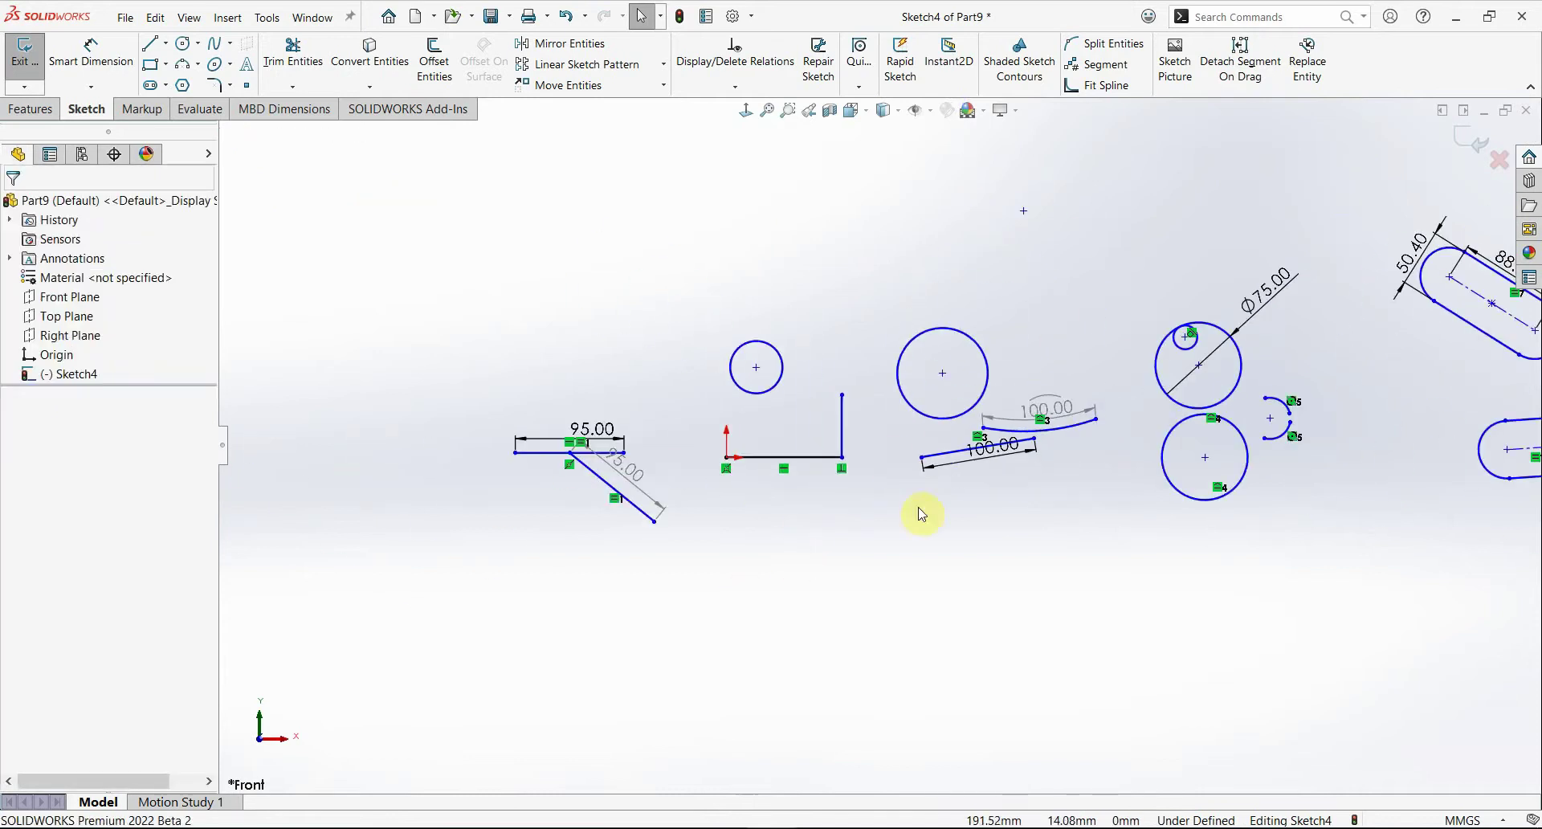
scroll(1159, 440, "up", 2)
scroll(1210, 431, "up", 1)
scroll(1156, 445, "down", 1)
scroll(1034, 456, "down", 1)
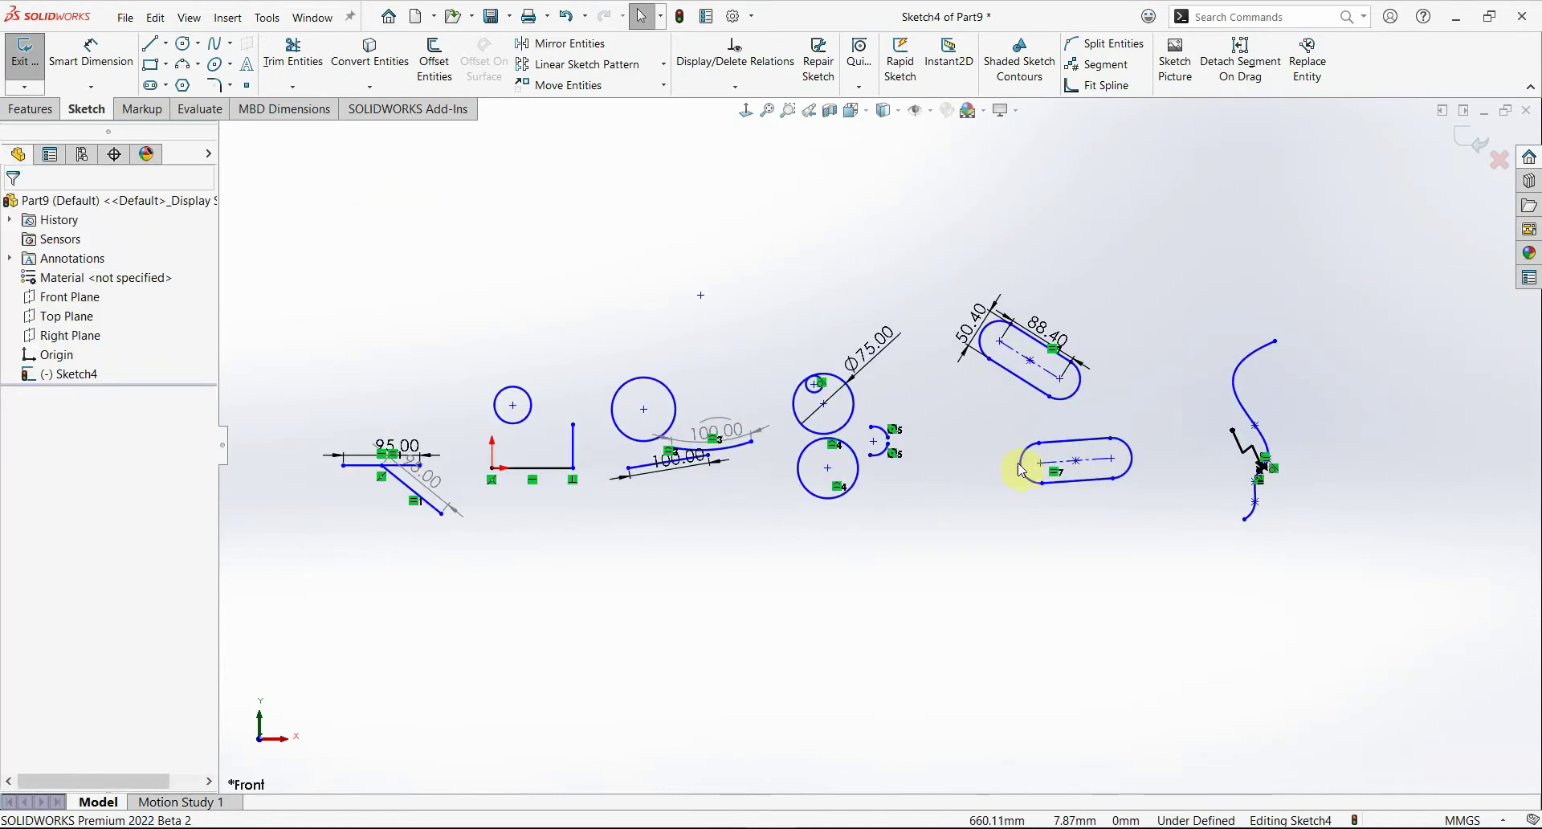
scroll(803, 441, "down", 1)
scroll(790, 447, "down", 1)
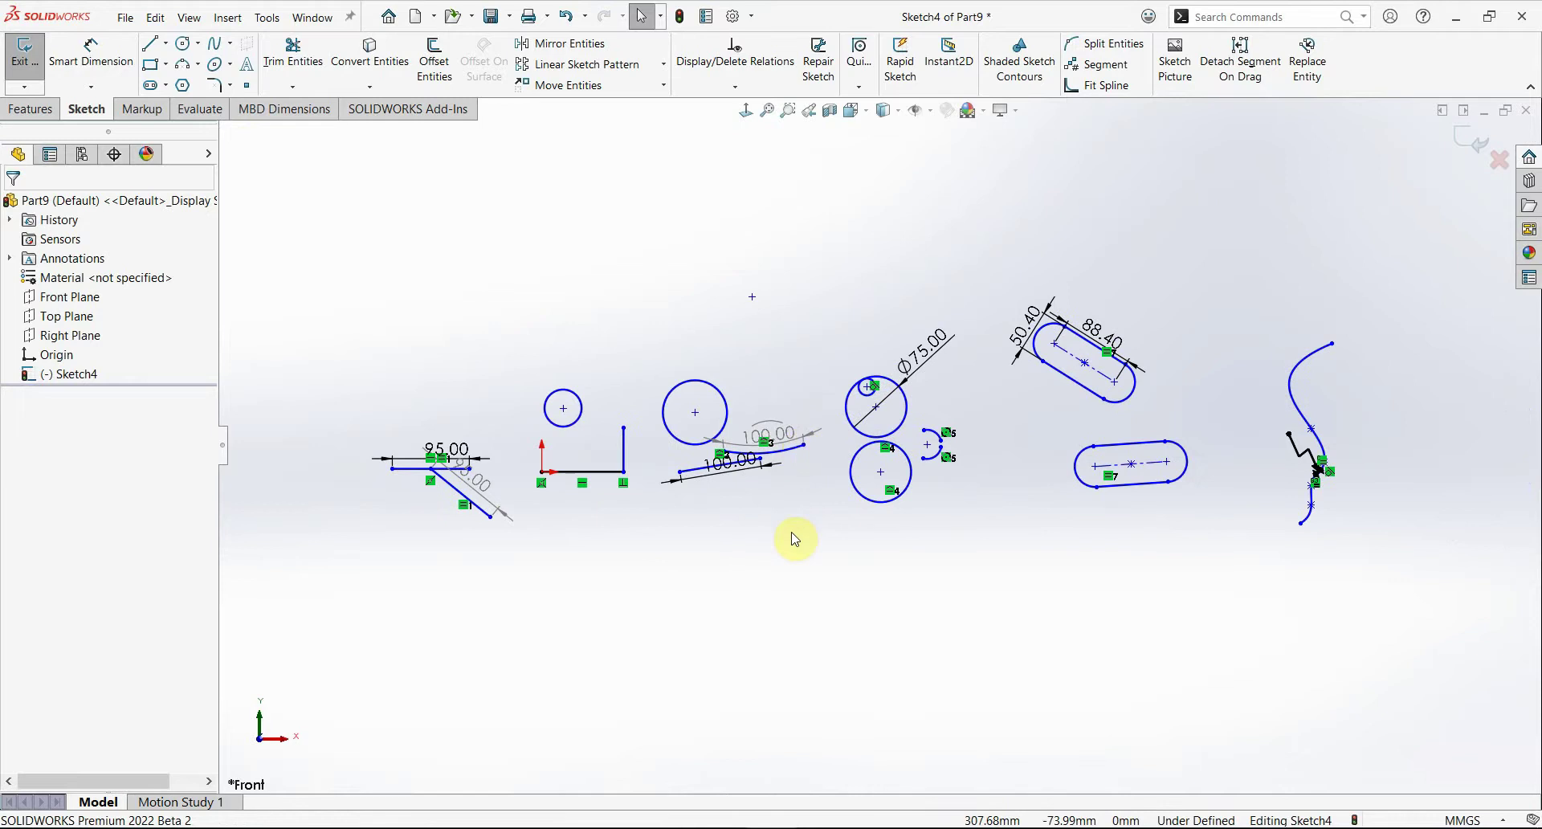
scroll(784, 371, "down", 1)
scroll(785, 371, "down", 1)
scroll(784, 373, "up", 3)
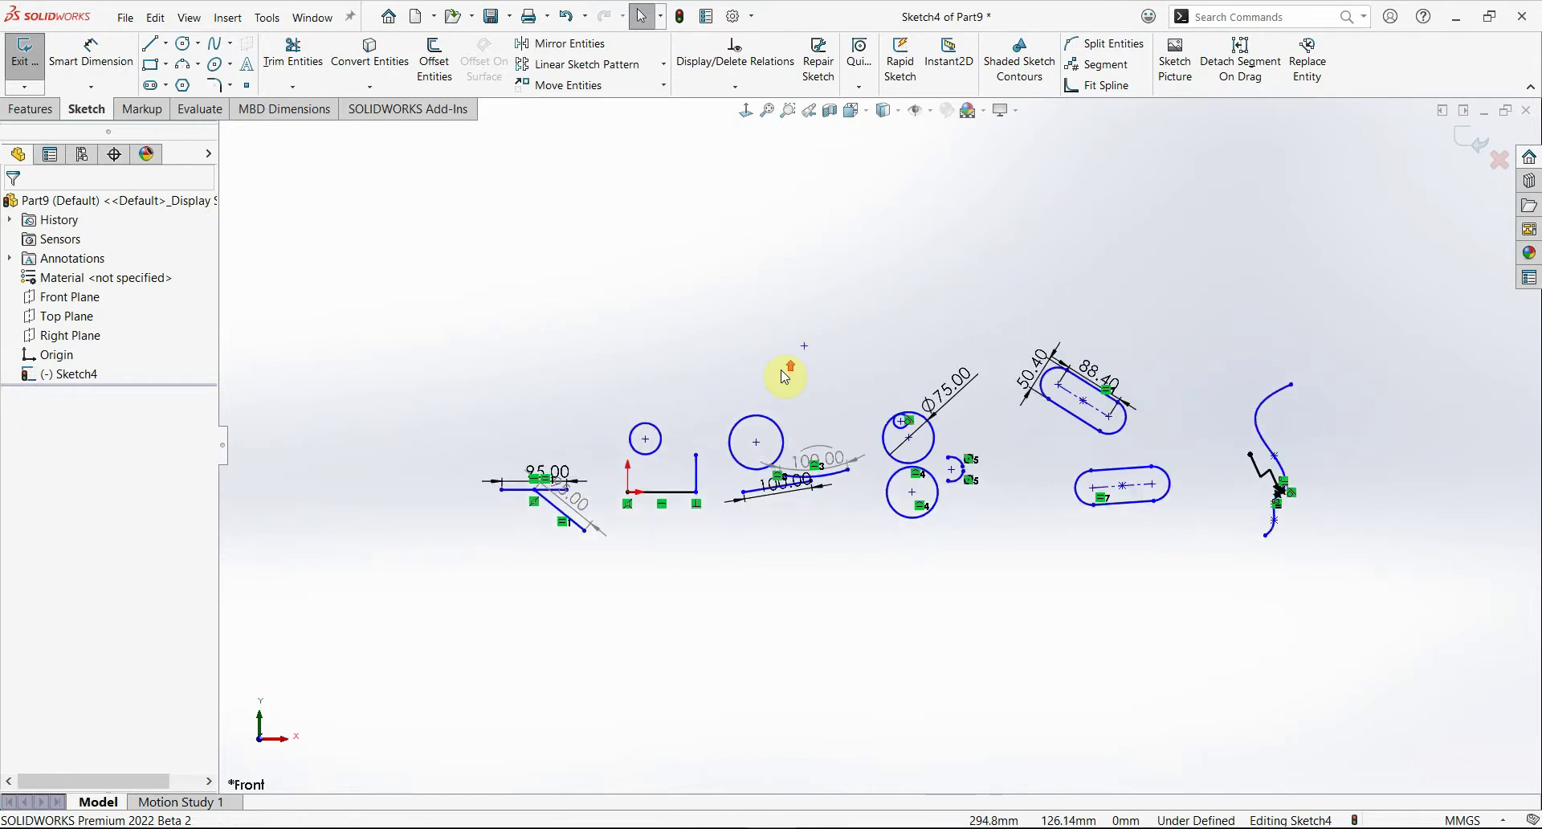
scroll(1063, 462, "down", 1)
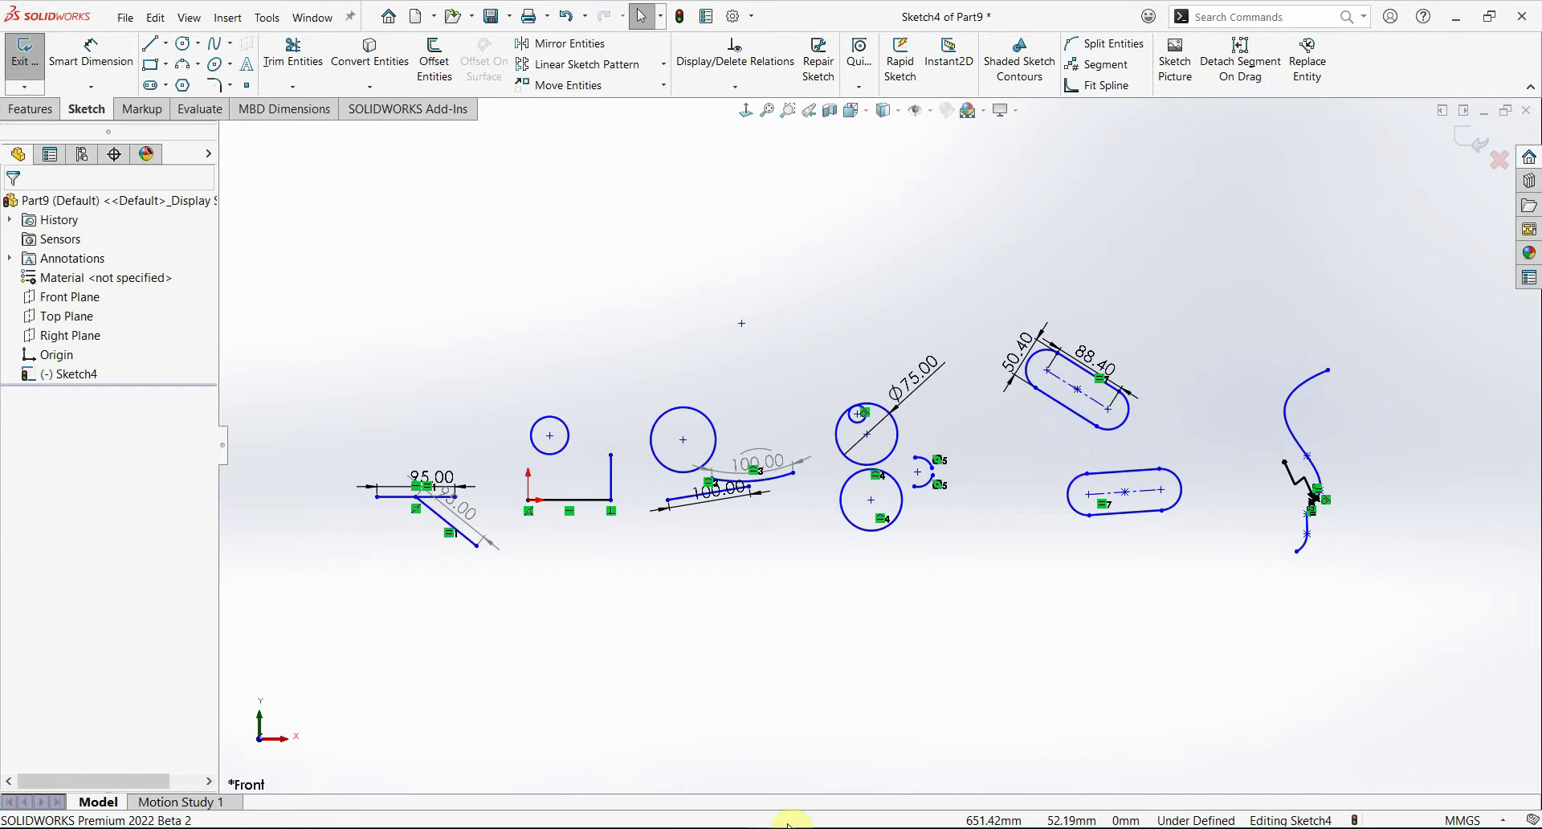
left_click_drag(353, 283, 1469, 633)
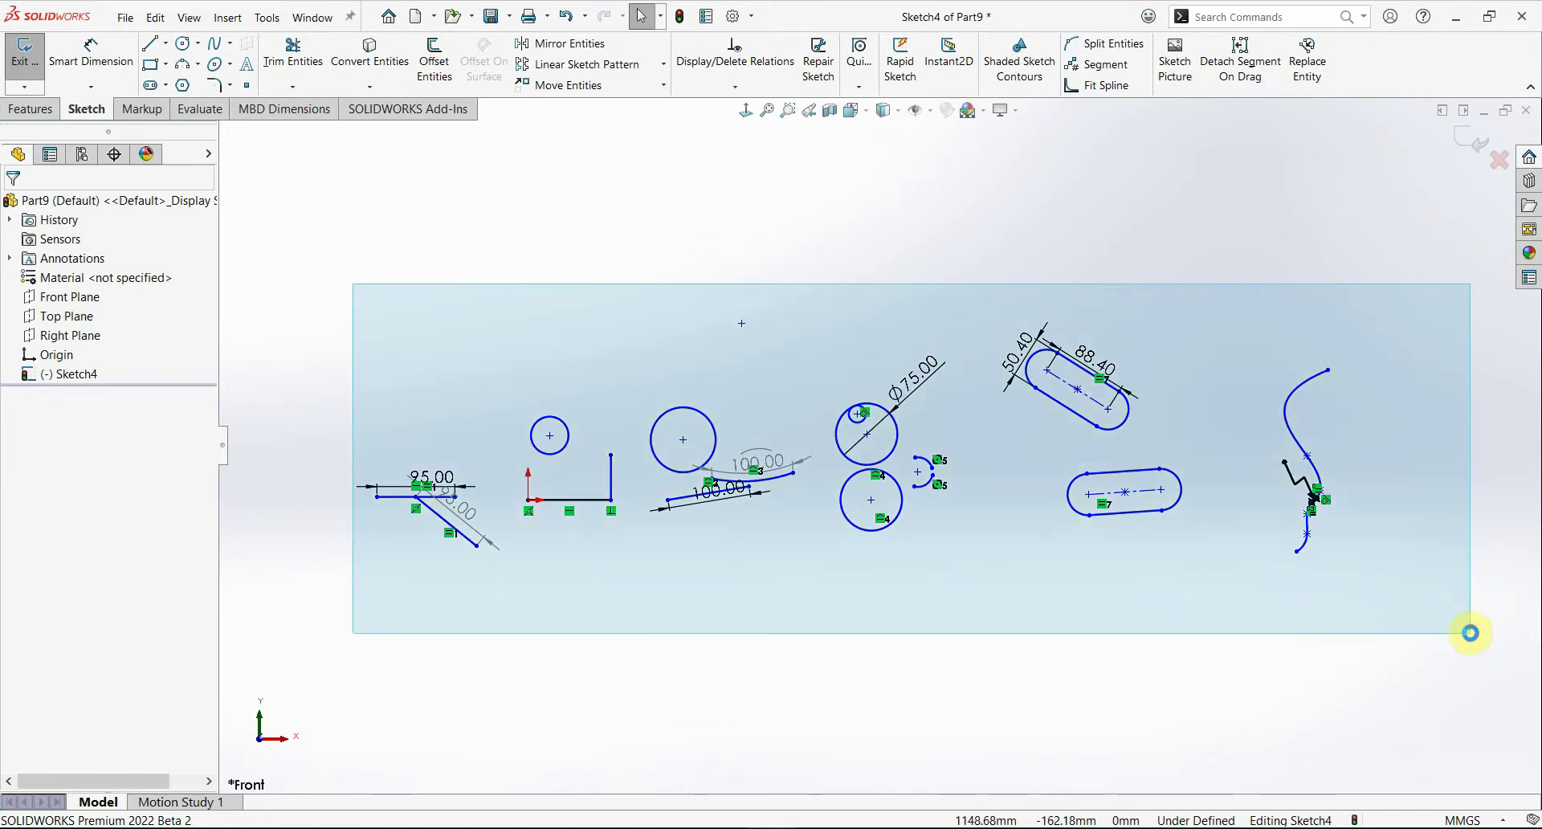
key("Delete")
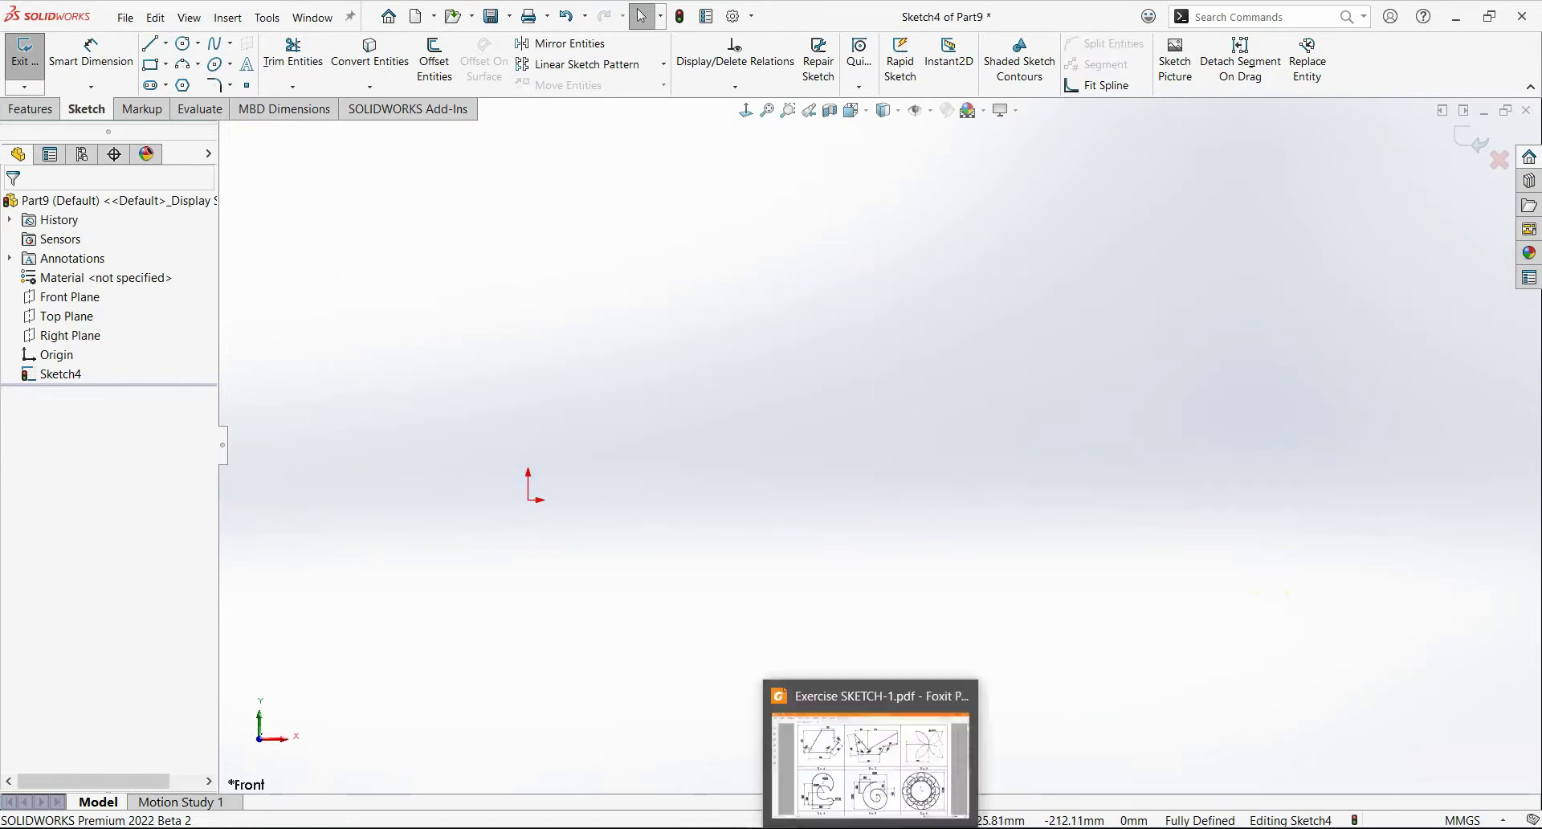
left_click(877, 751)
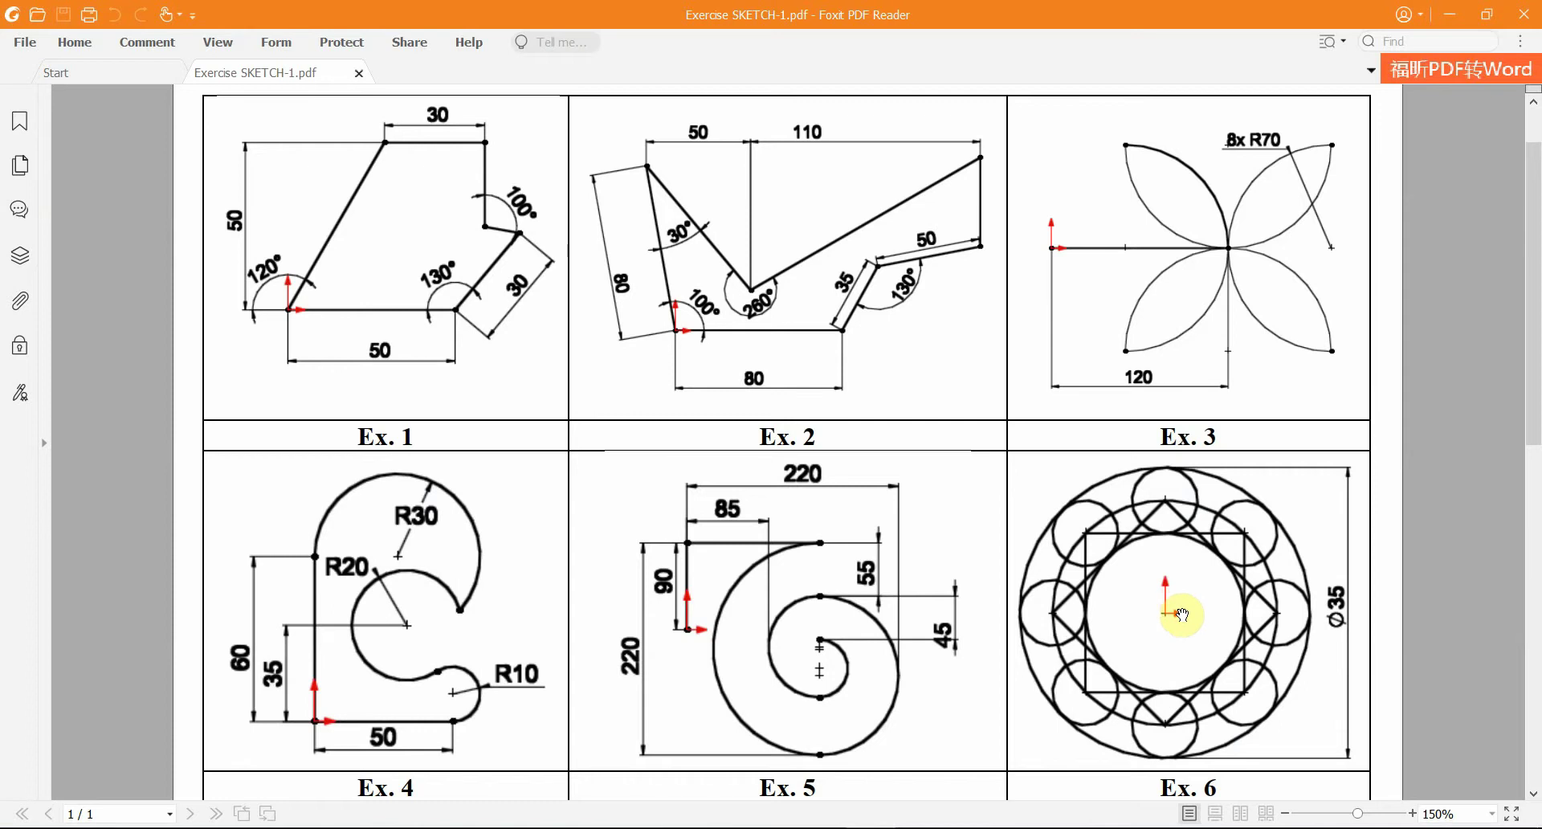
Step: Look over Ex. 6 in Exercise SKETCH-1.pdf, then minimize Foxit to return to the sketch
left_click(1326, 614)
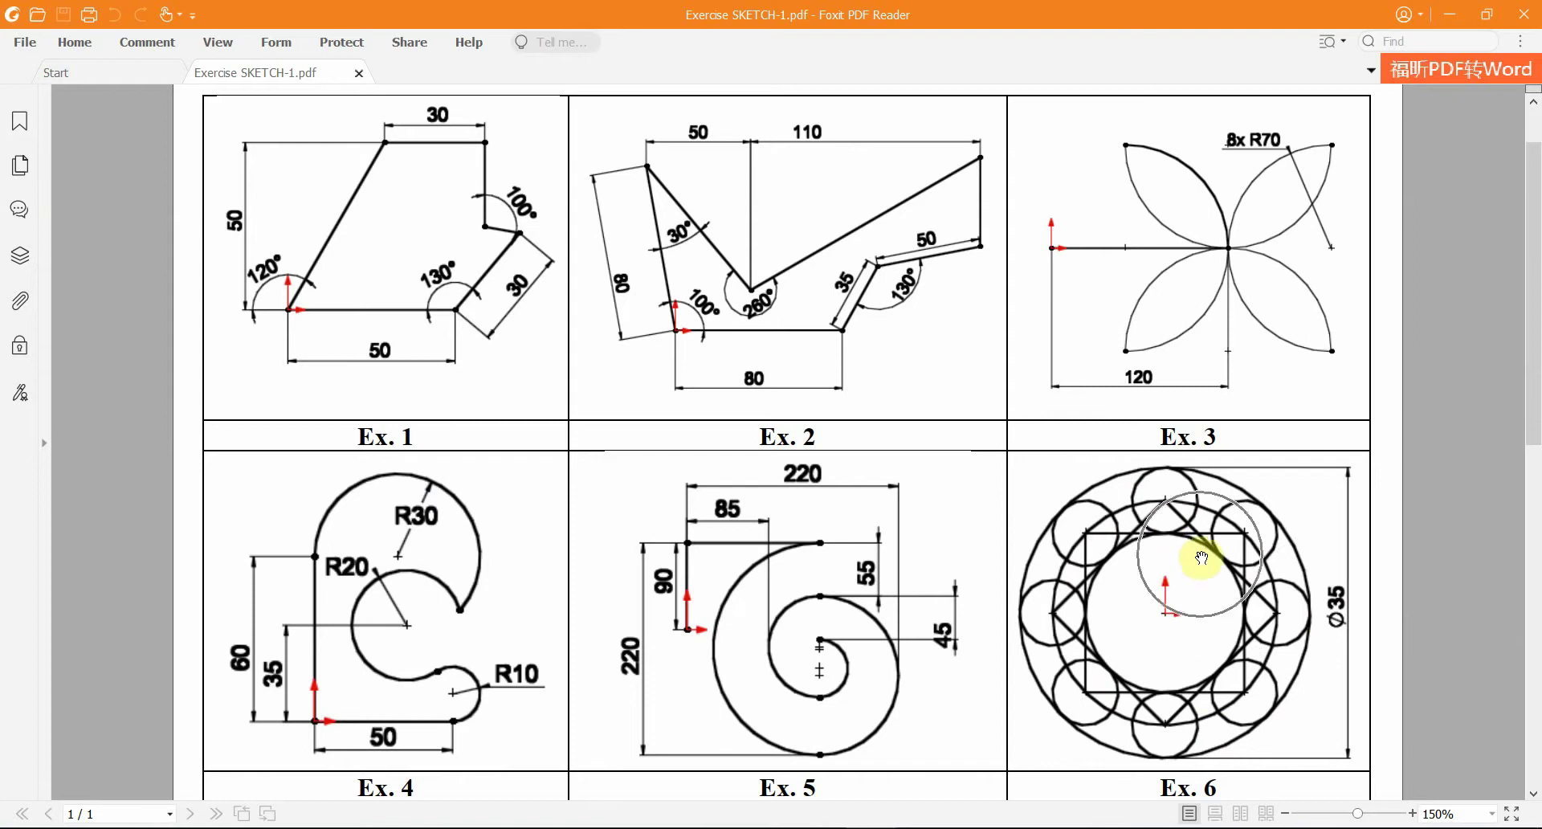
left_click(1445, 18)
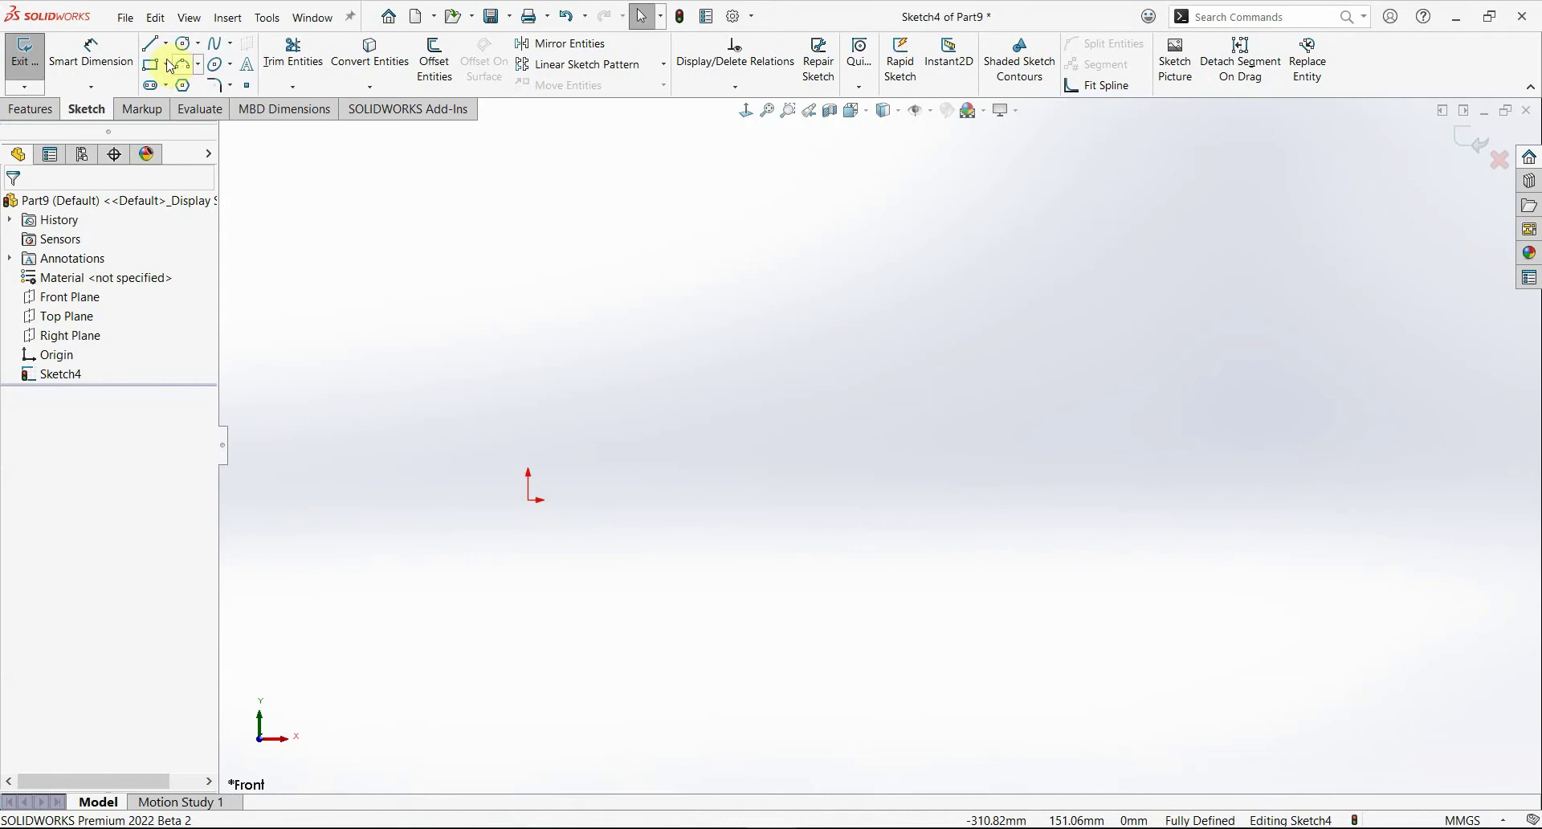
Step: Draw a corner rectangle with its lower-left corner on the origin
key("r")
left_click(527, 499)
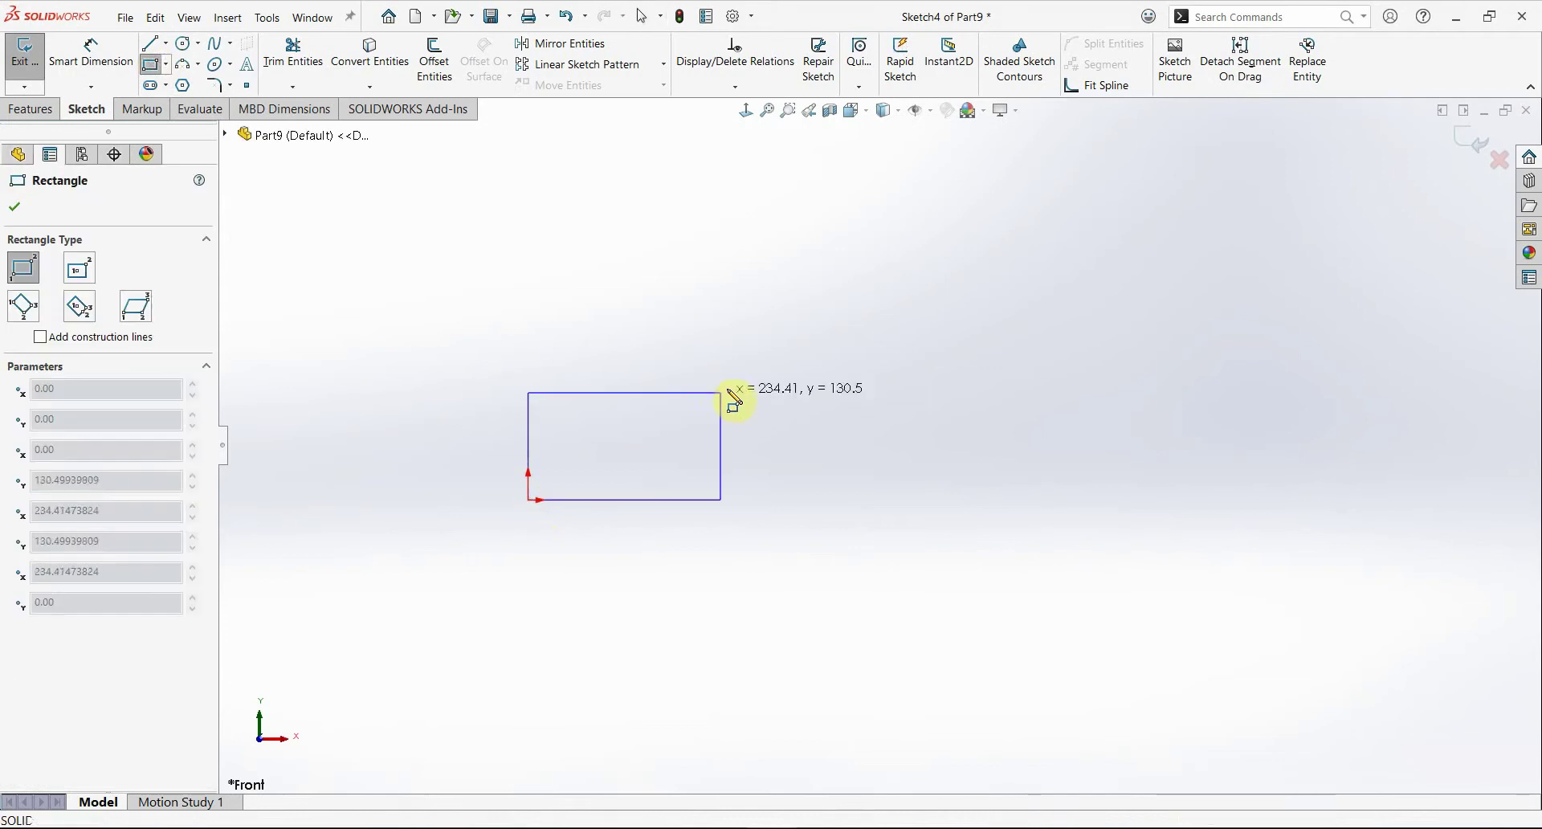
left_click(730, 388)
key("Escape")
scroll(646, 494, "down", 1)
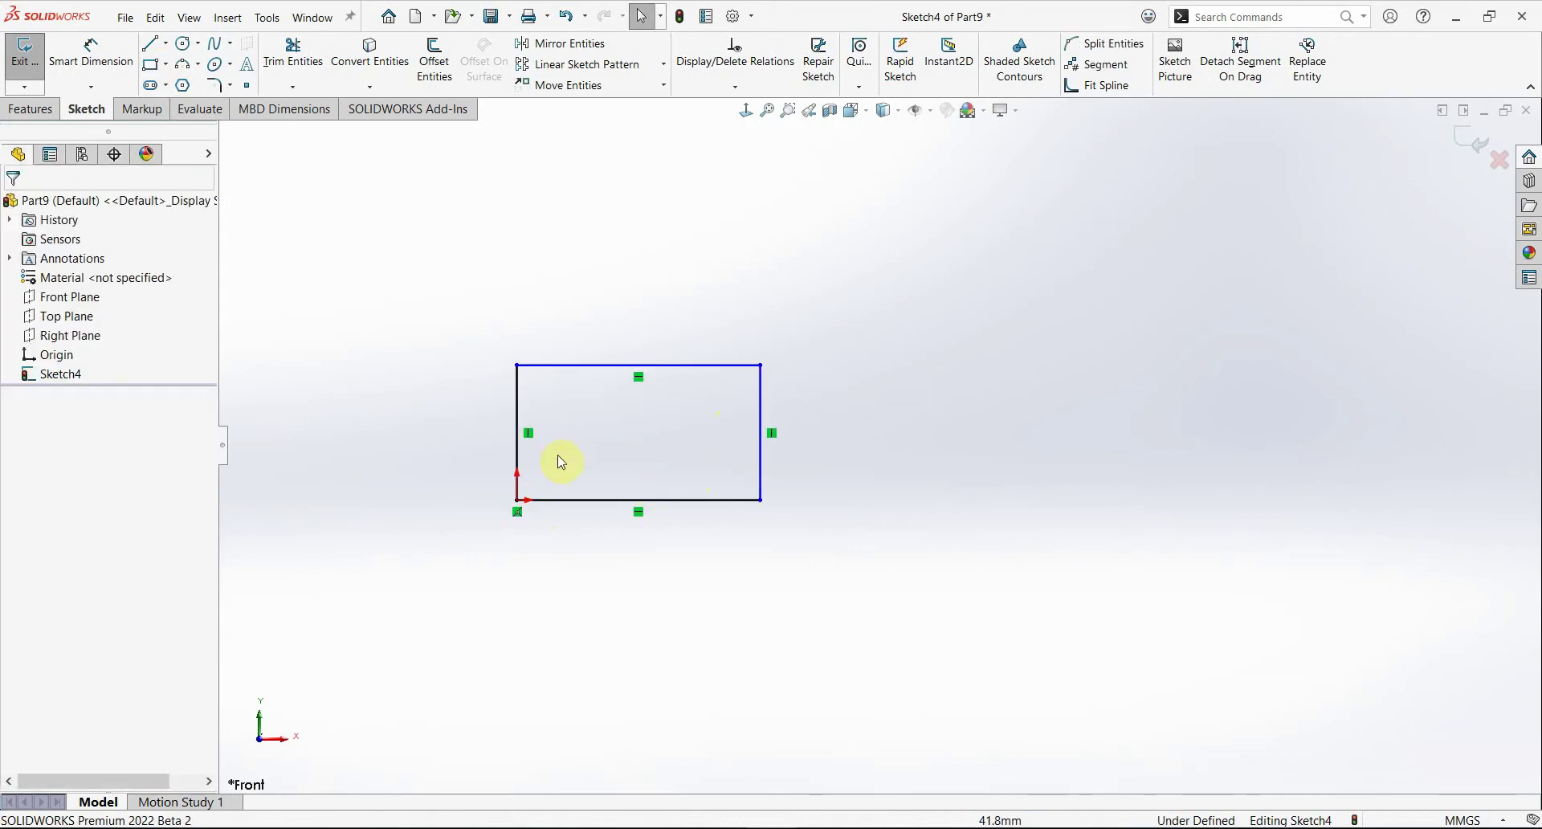
scroll(562, 462, "down", 2)
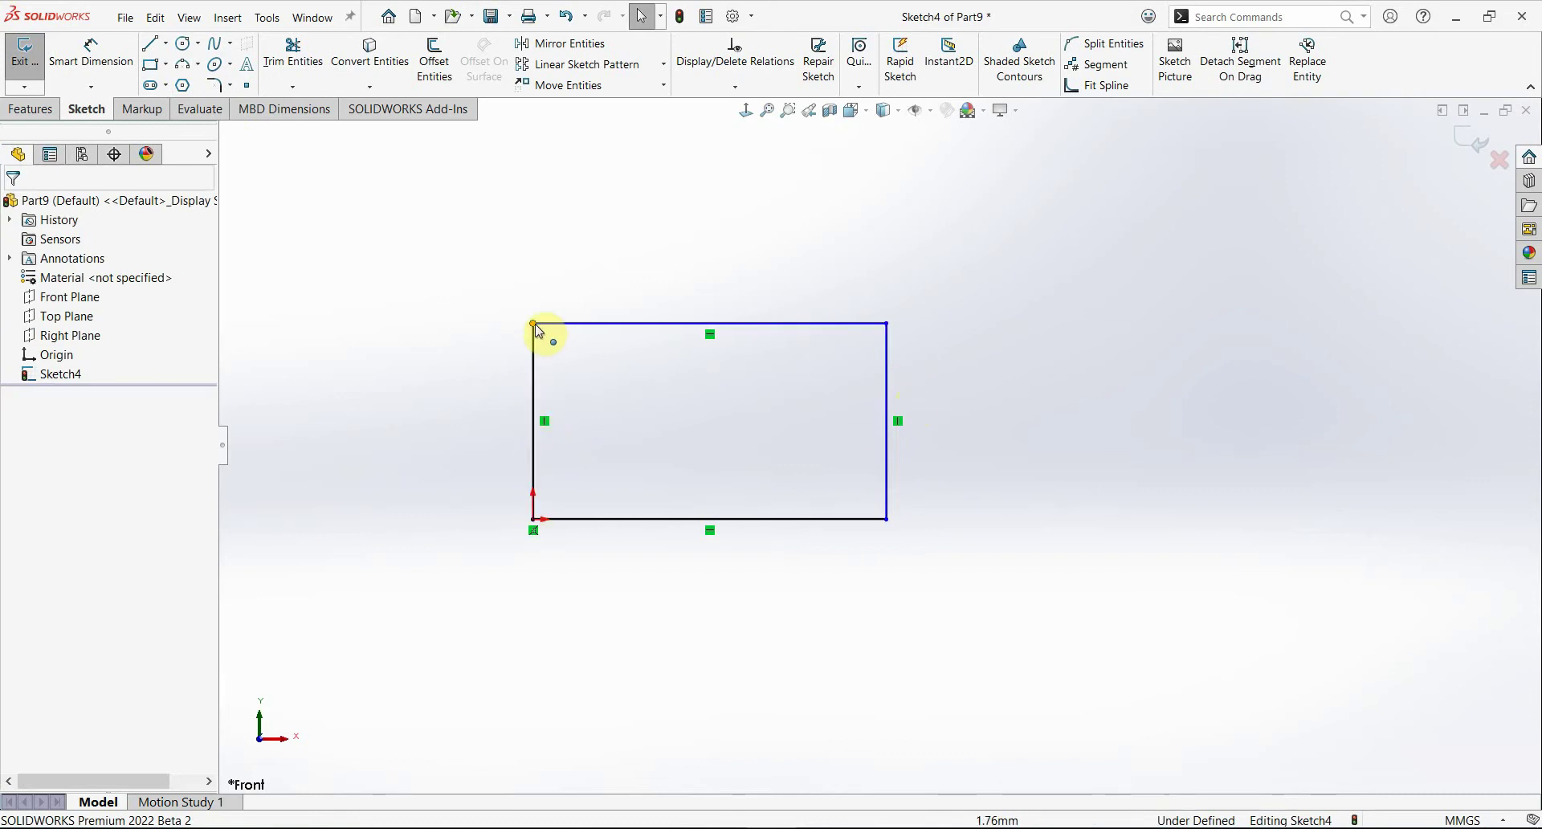
Step: Drag the rectangle's top corners to adjust its height and width
left_click_drag(533, 323, 588, 238)
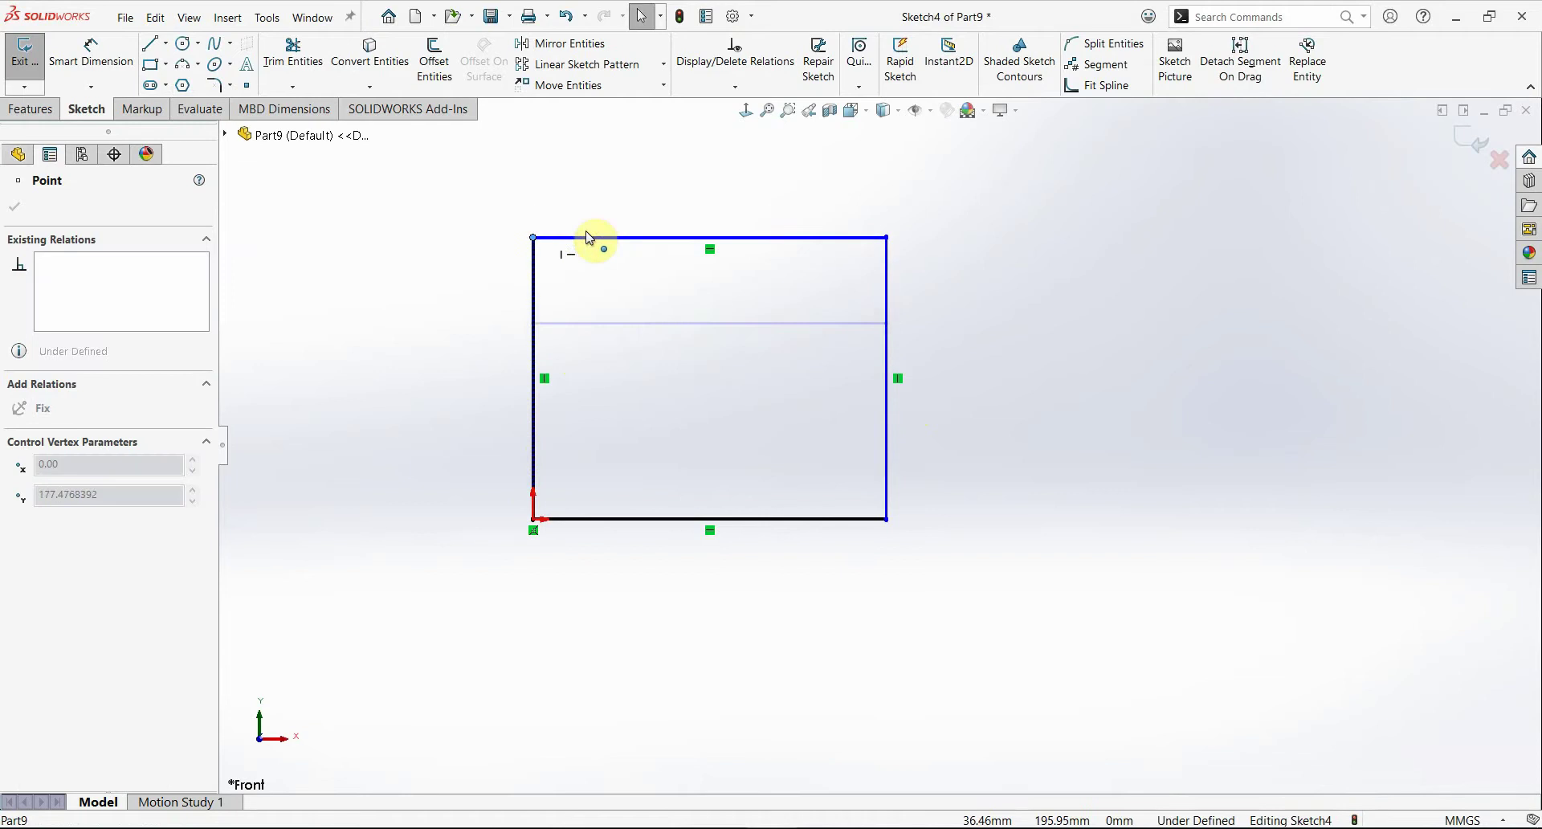
left_click_drag(588, 237, 575, 308)
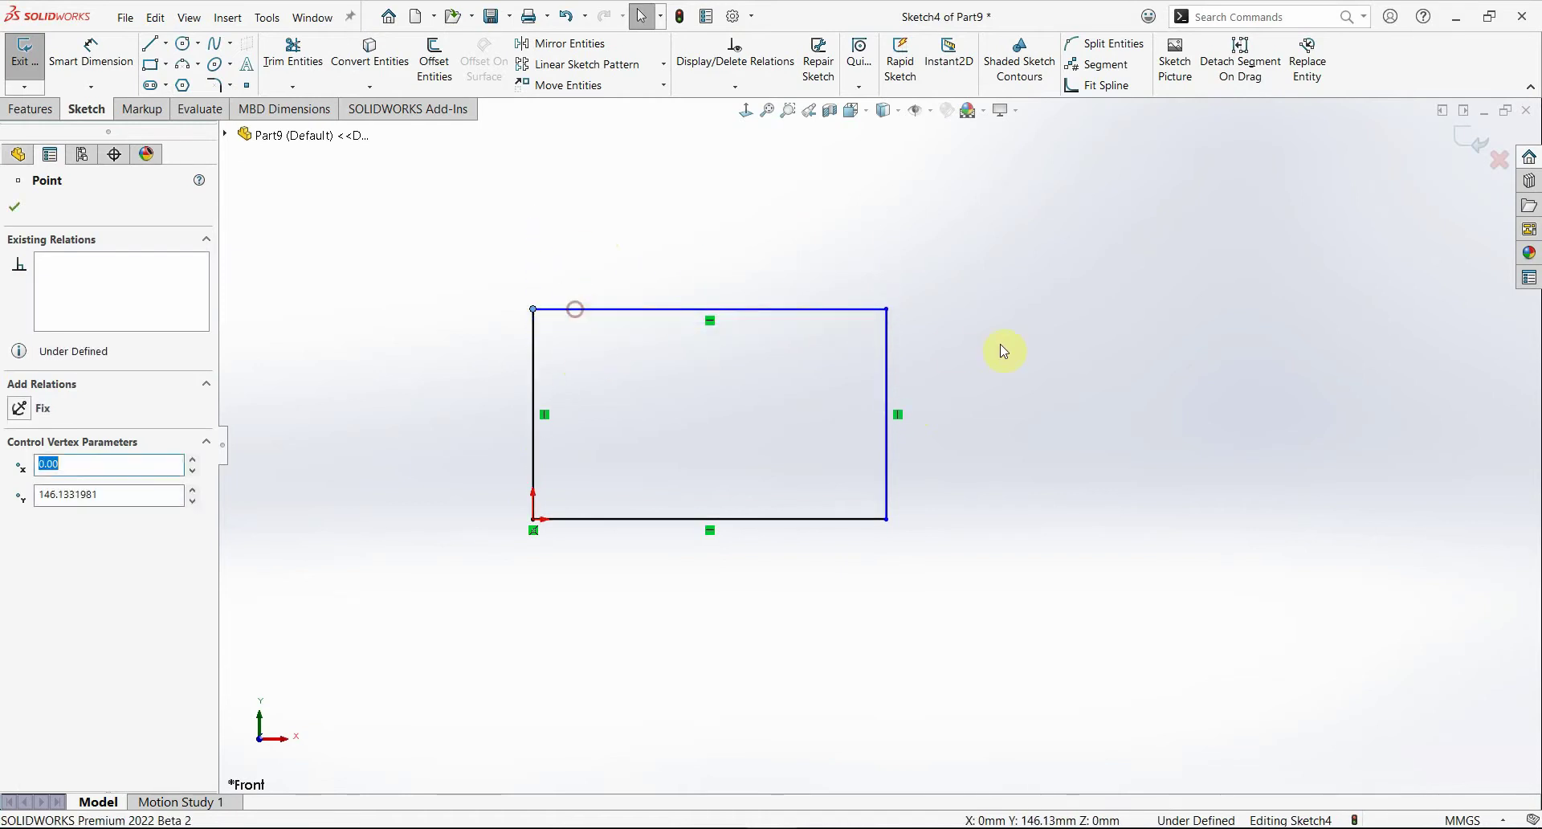
left_click(1001, 344)
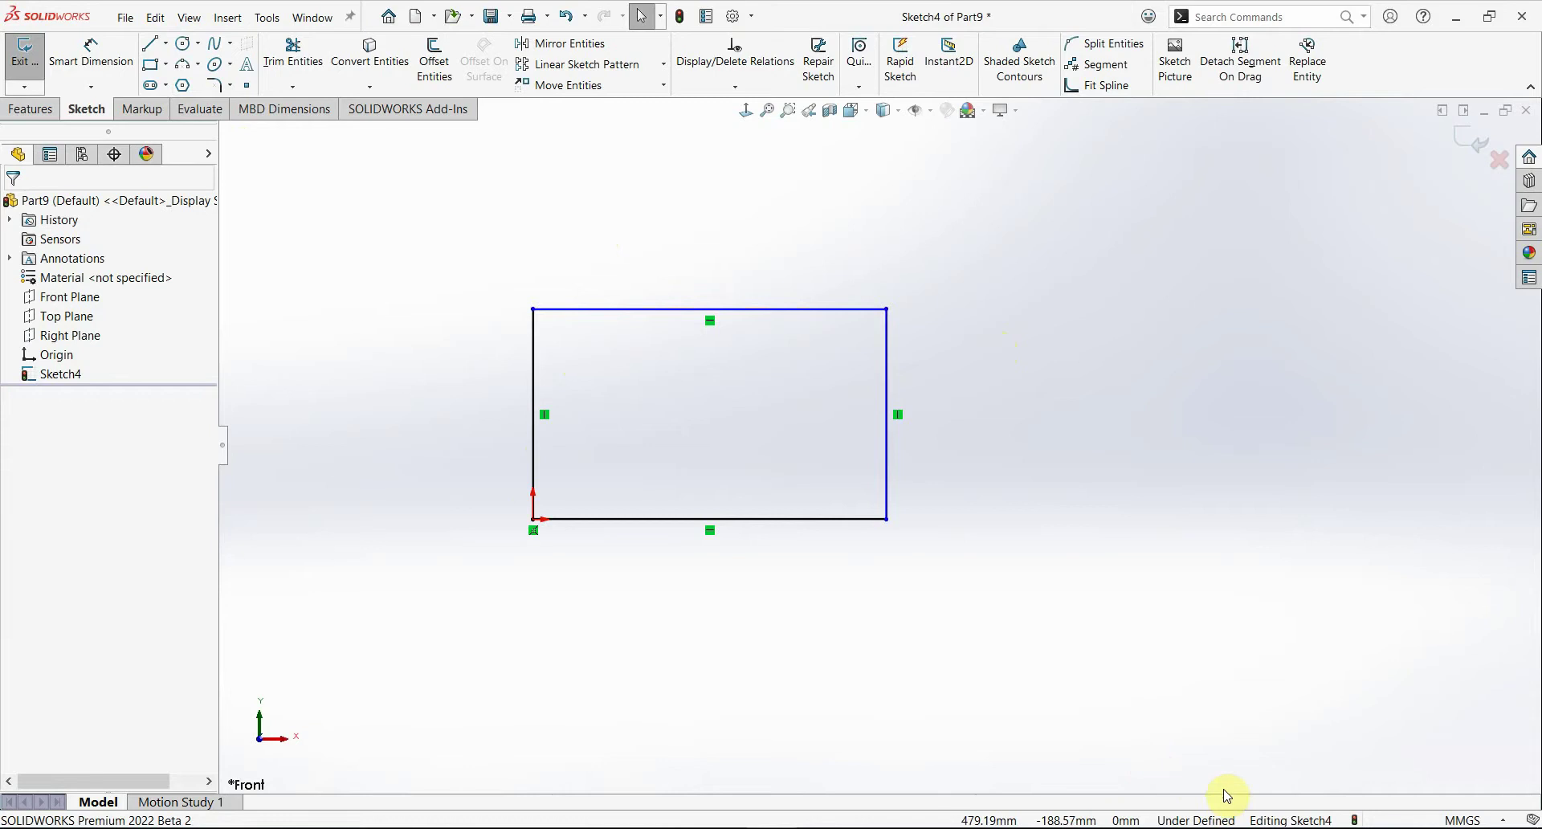
left_click(1201, 820)
left_click(1200, 821)
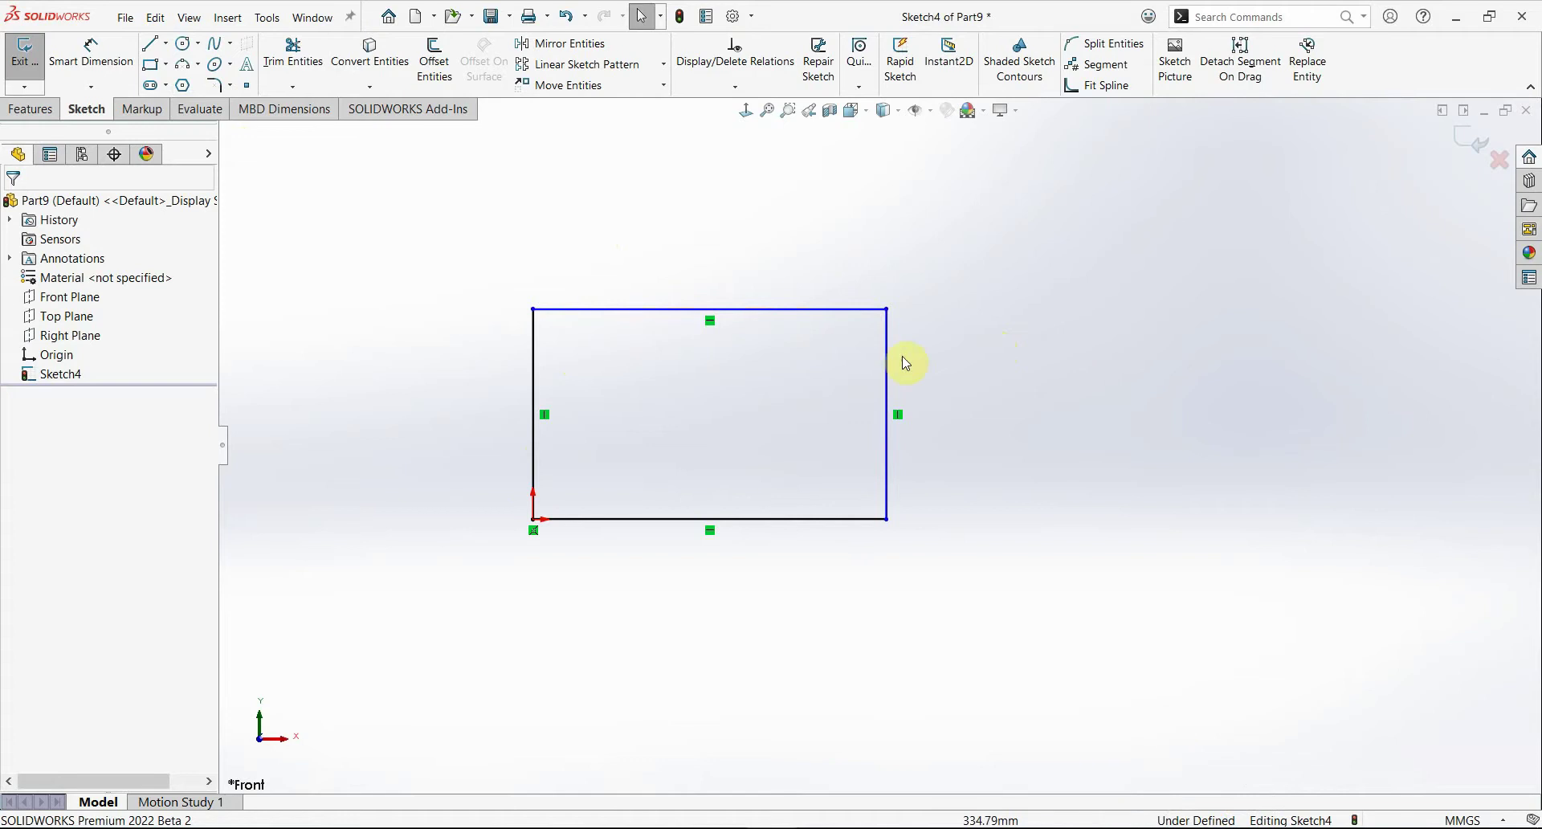
left_click_drag(889, 305, 828, 381)
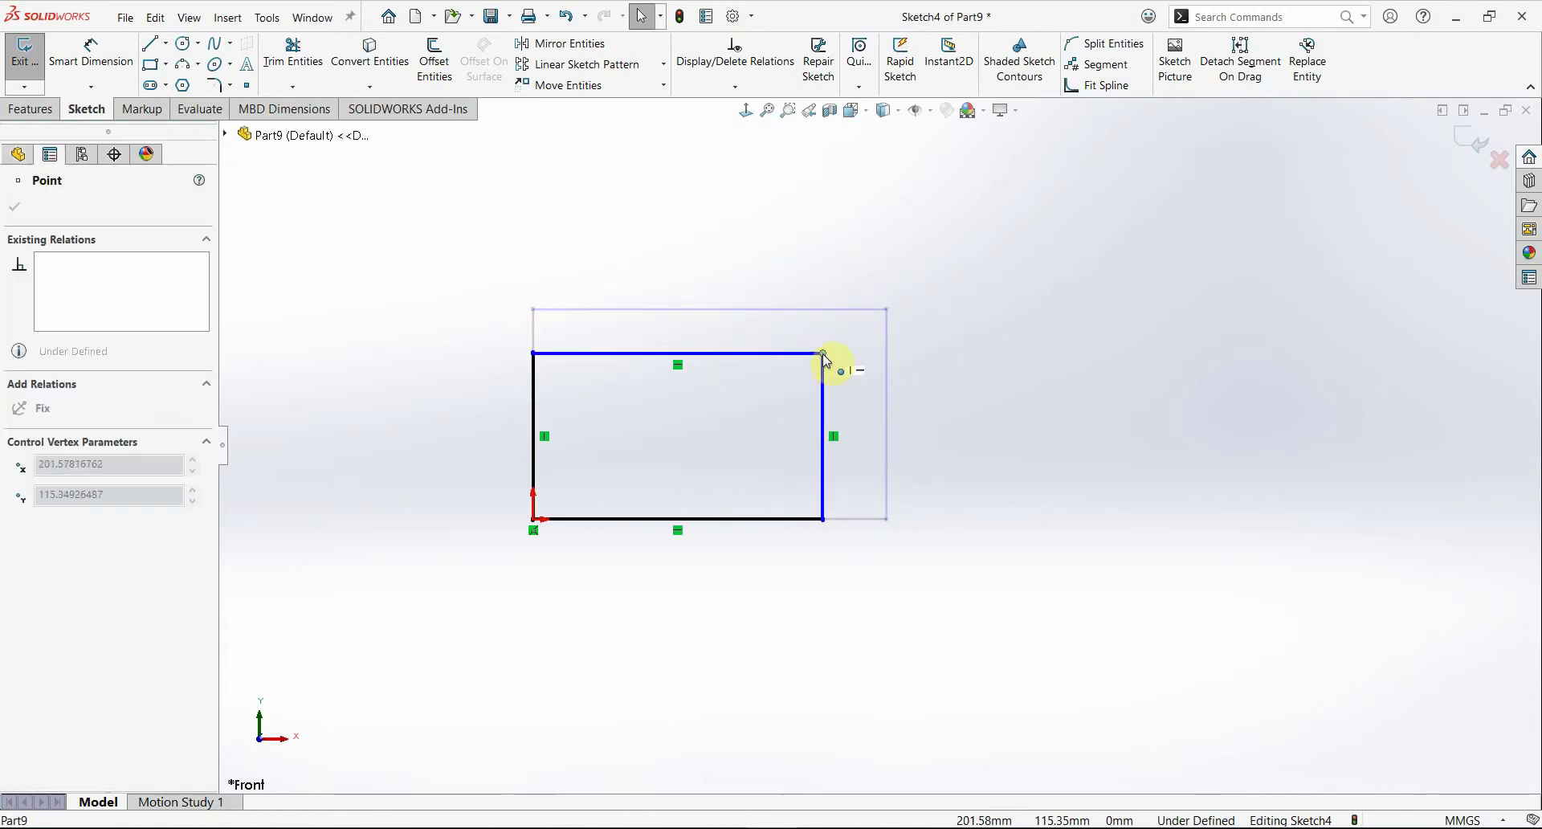
left_click_drag(829, 381, 823, 354)
key("Escape")
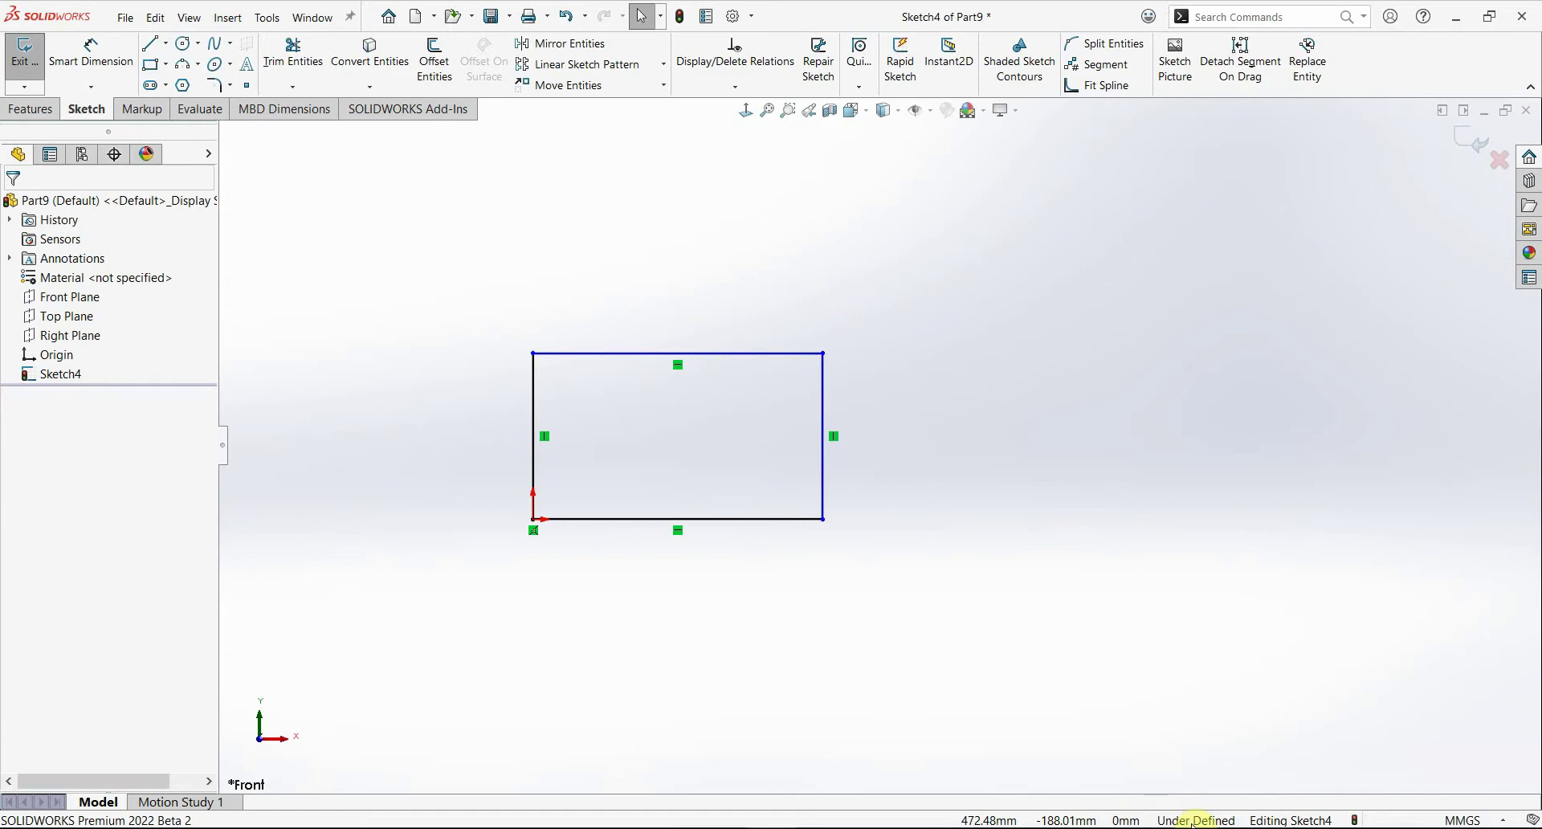
scroll(661, 437, "down", 2)
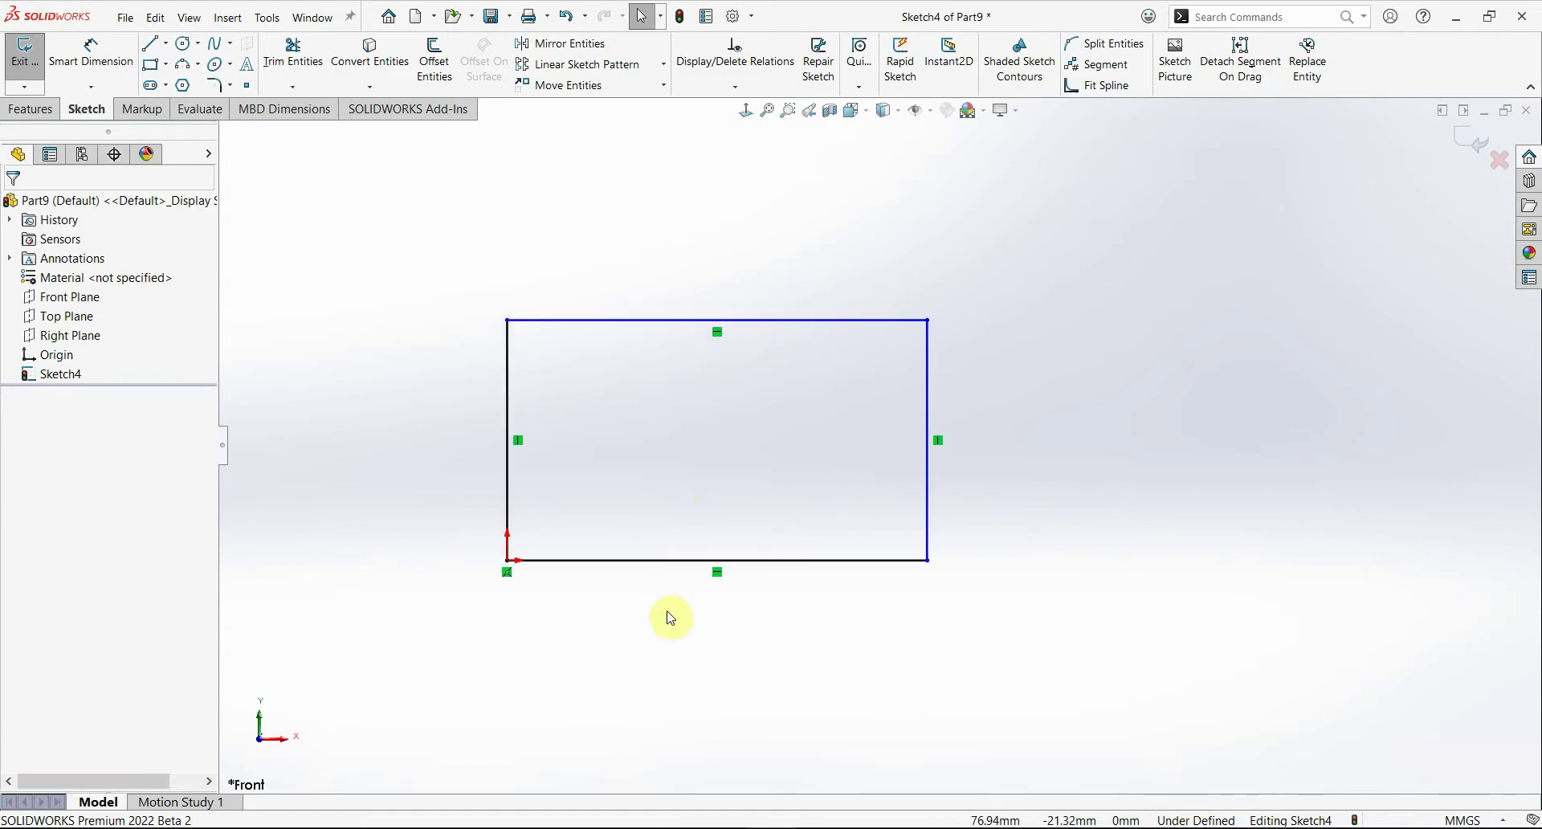
Step: Dimension the rectangle 115.35 tall and 201.58 wide, then minimize SOLIDWORKS
right_click_drag(664, 611, 643, 389)
left_click(506, 393)
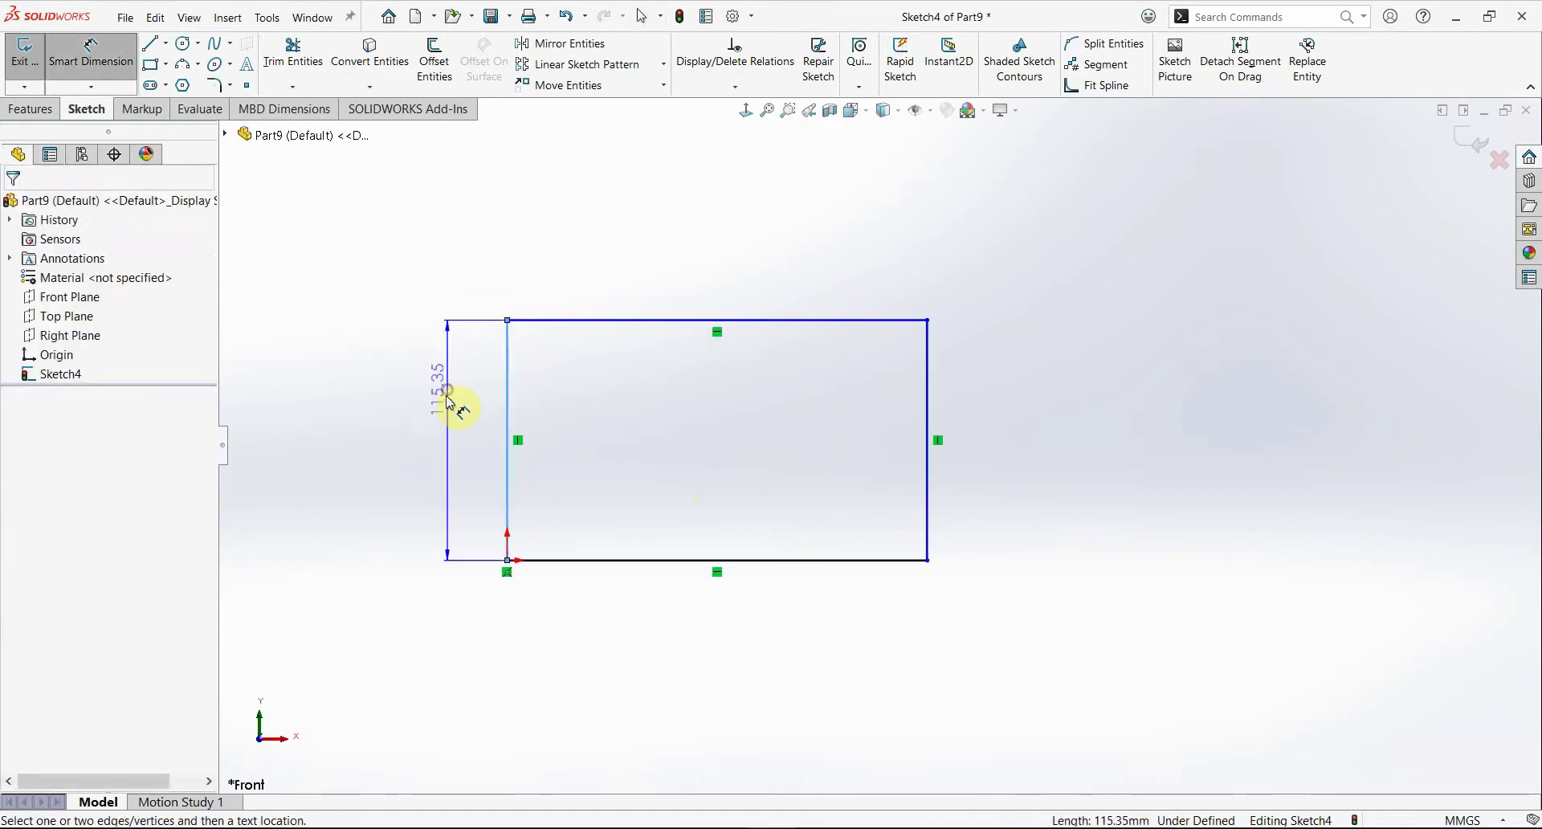
left_click(445, 414)
left_click(383, 363)
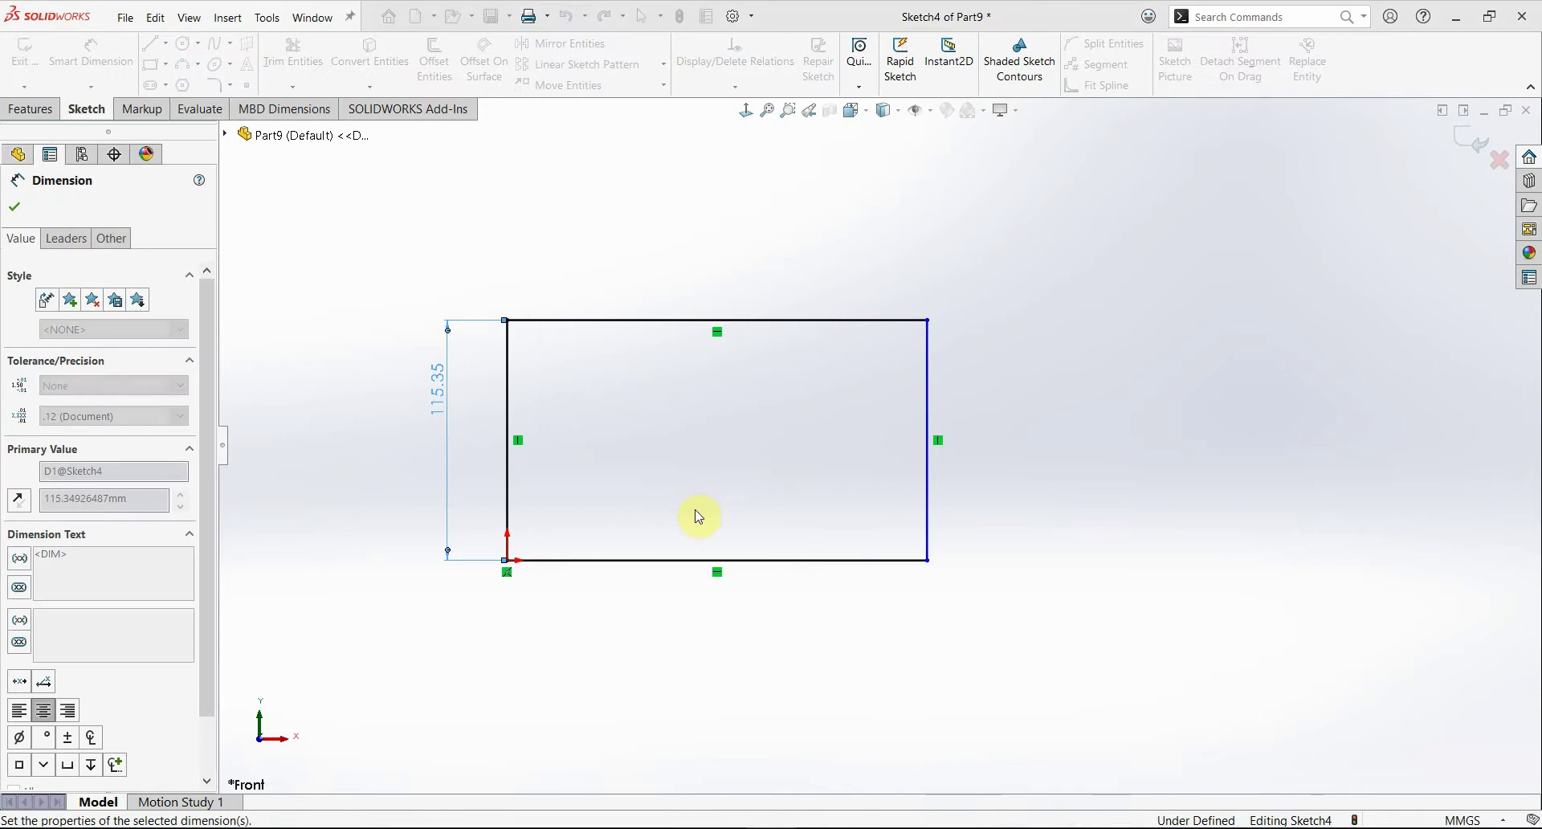
left_click(750, 560)
left_click(755, 632)
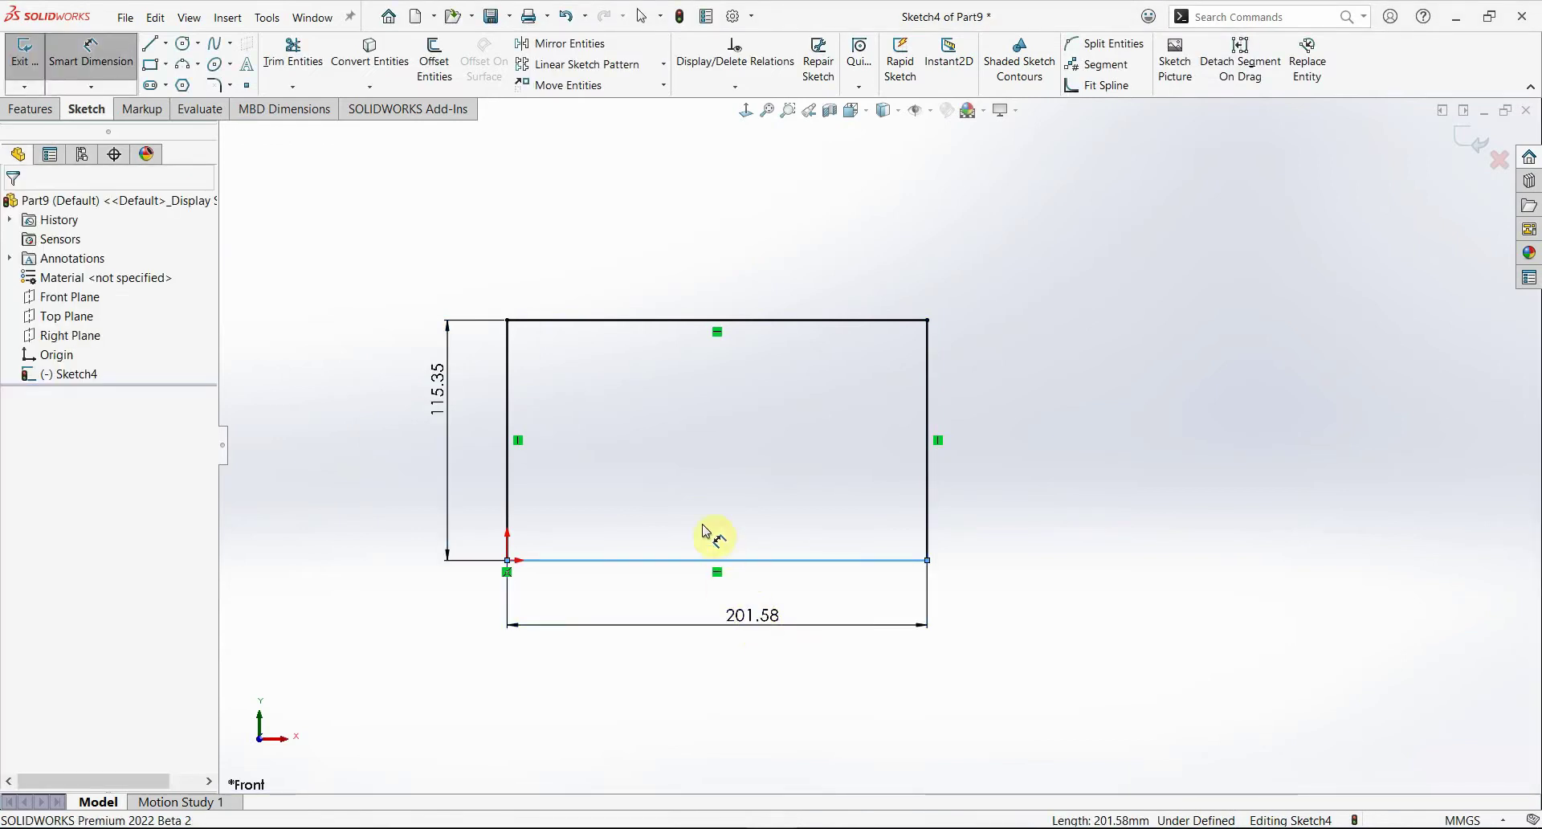
left_click(689, 597)
key("Escape")
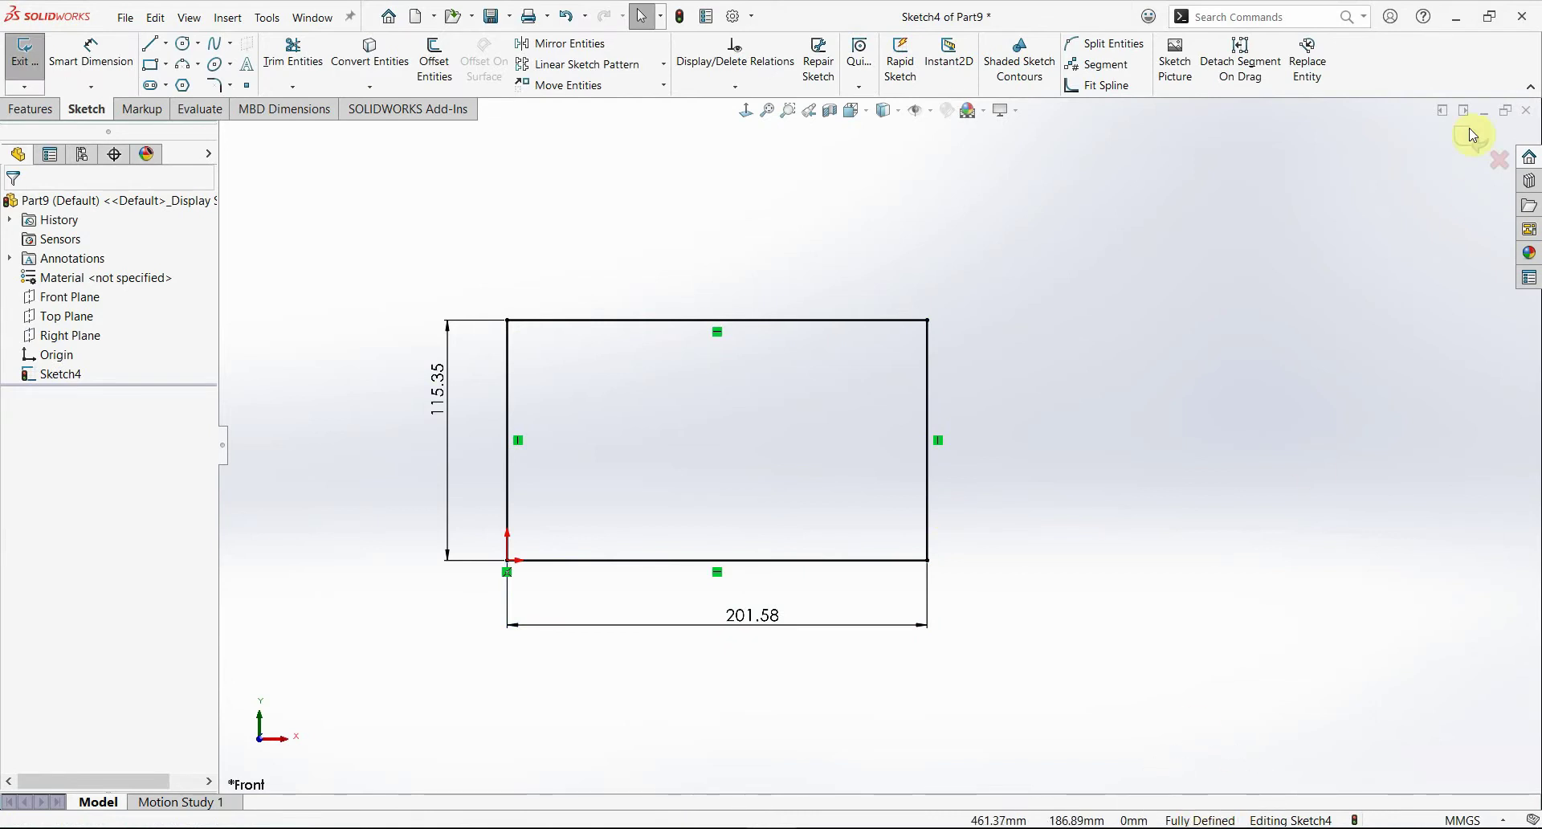
left_click(1460, 21)
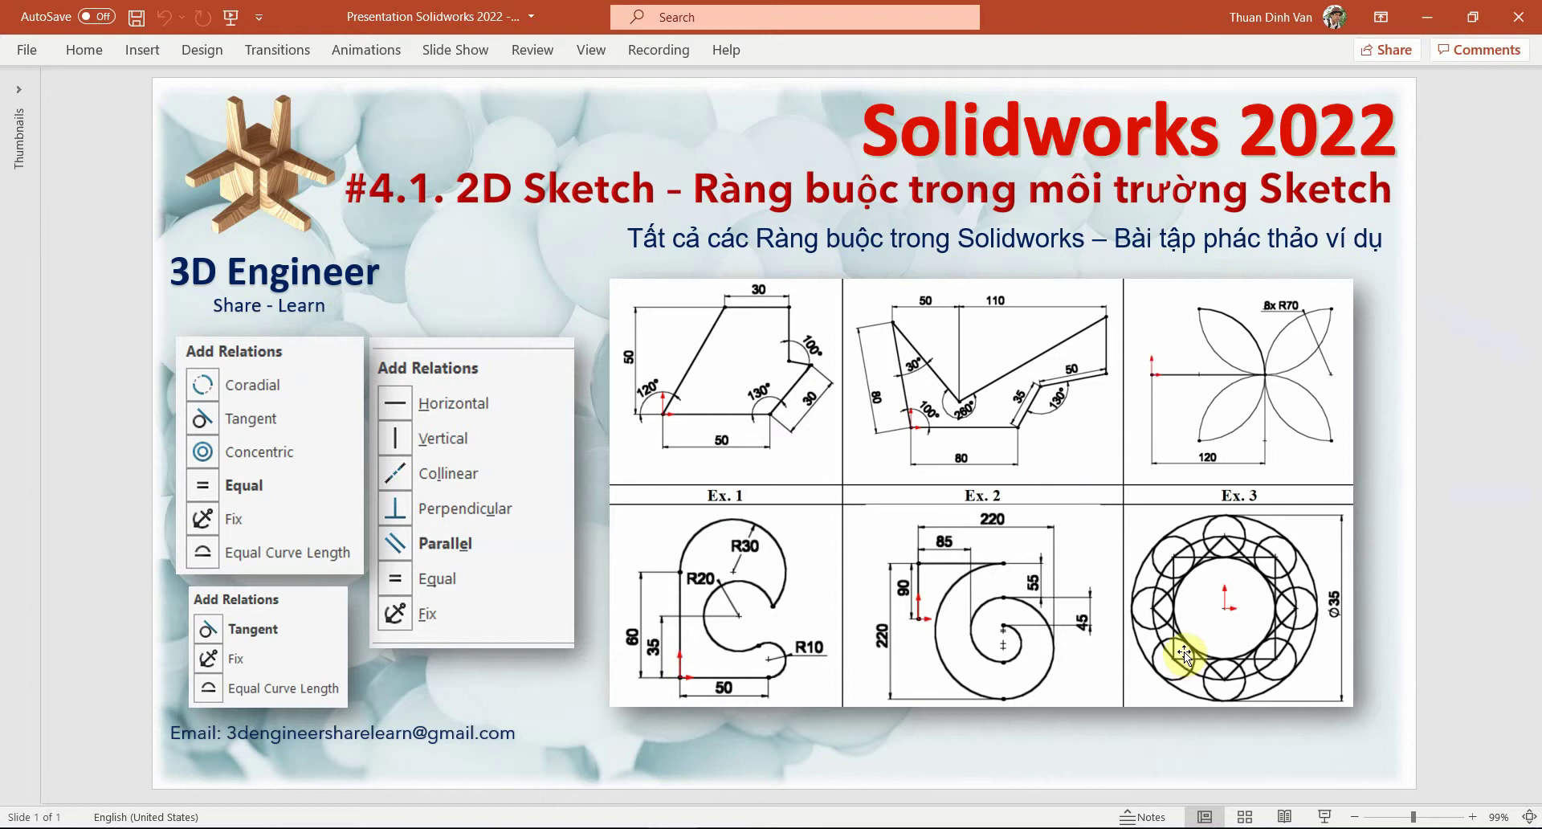
Step: Bring the Foxit exercise PDF in front of the PowerPoint slide
left_click(875, 819)
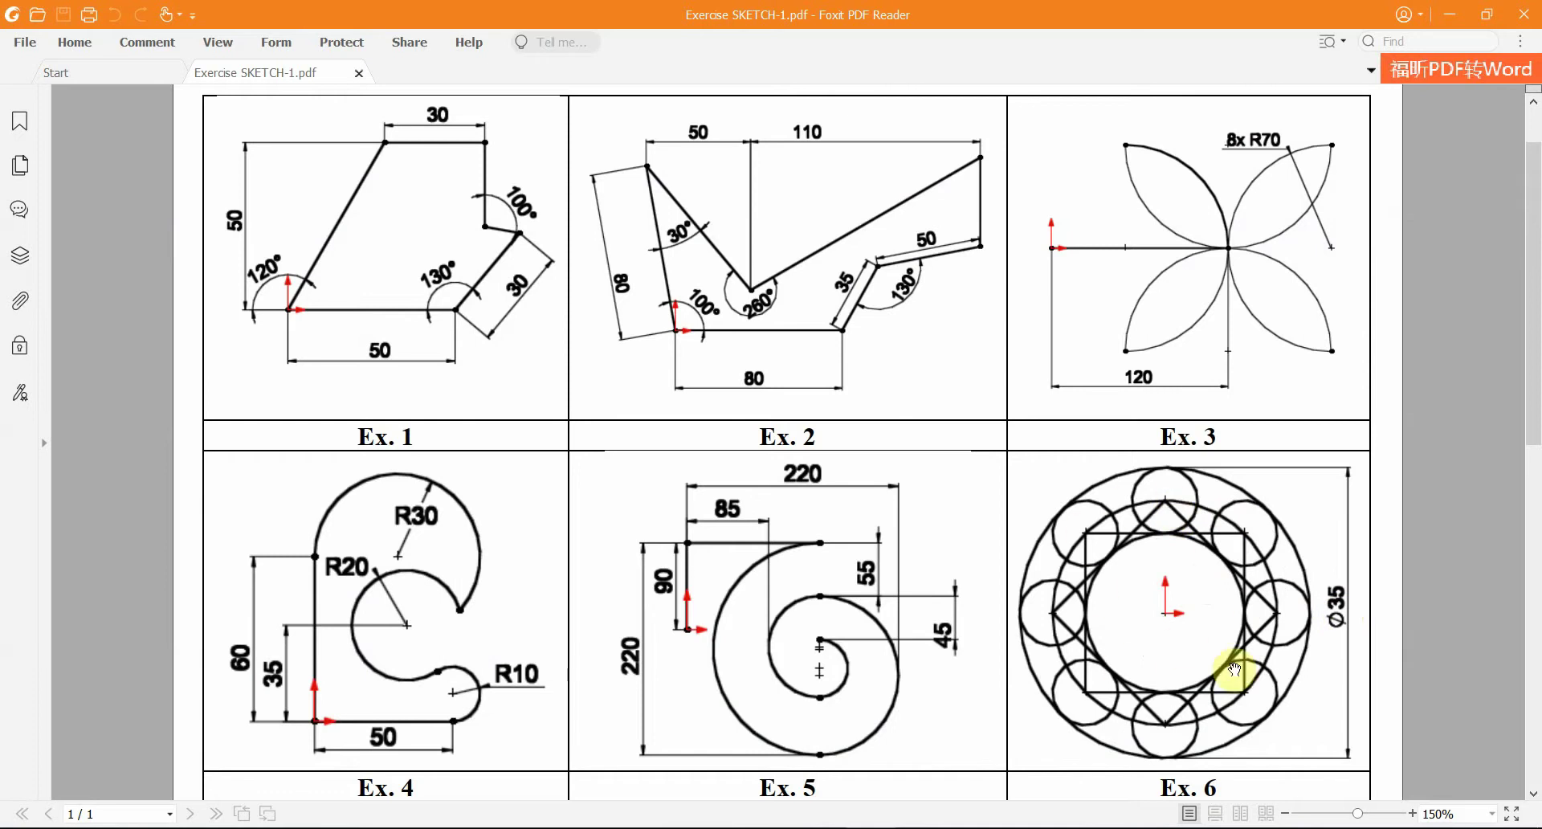
Step: Search Windows for Snipping Tool over the exercise PDF
left_click(1146, 530)
key("super")
type("s")
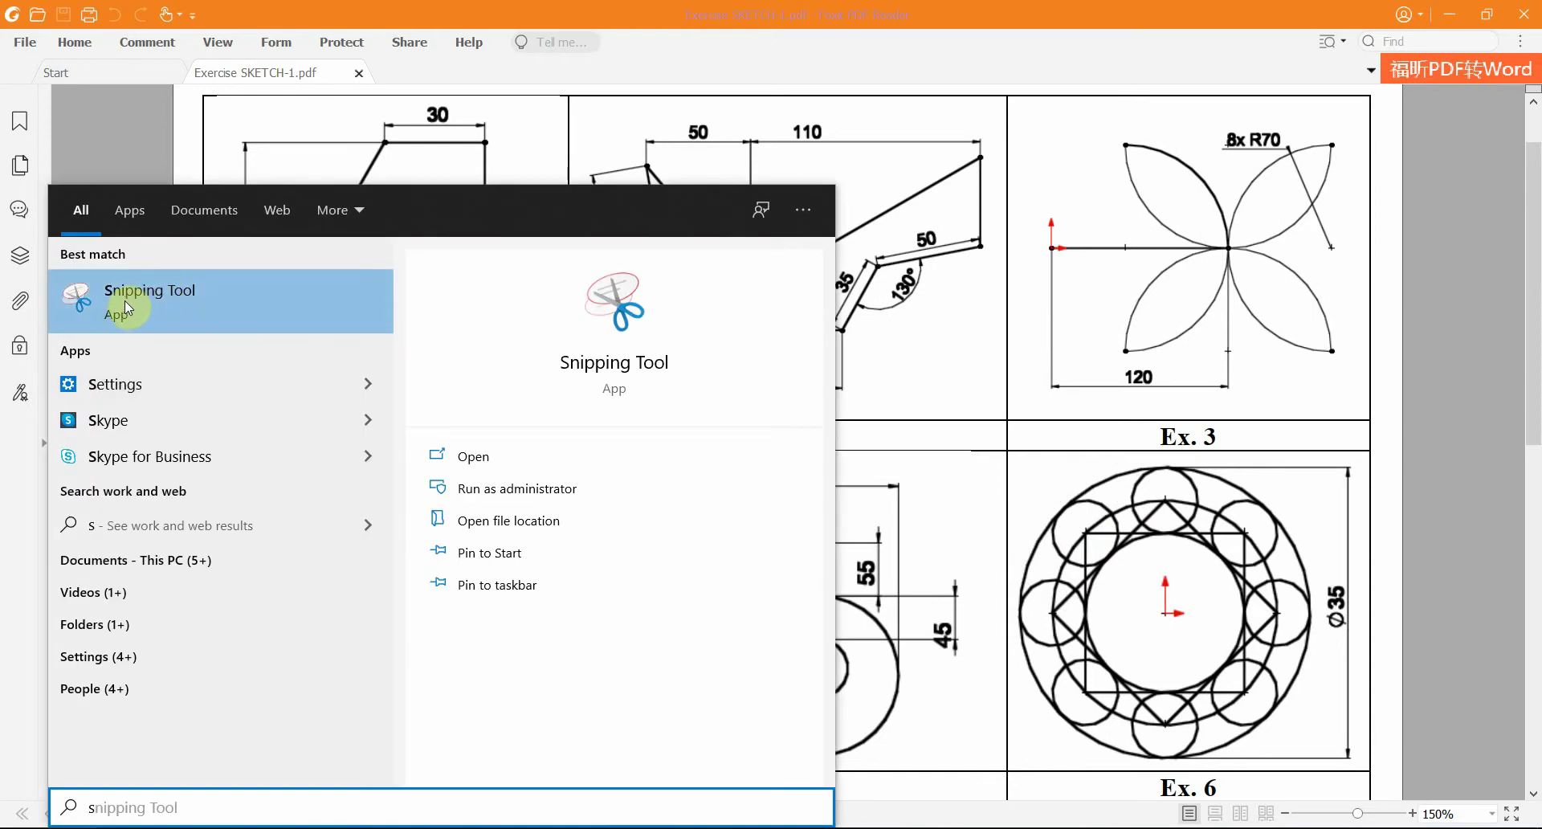
Step: Snip the Ex. 6 drawing with Snipping Tool and switch back to SOLIDWORKS
left_click(127, 303)
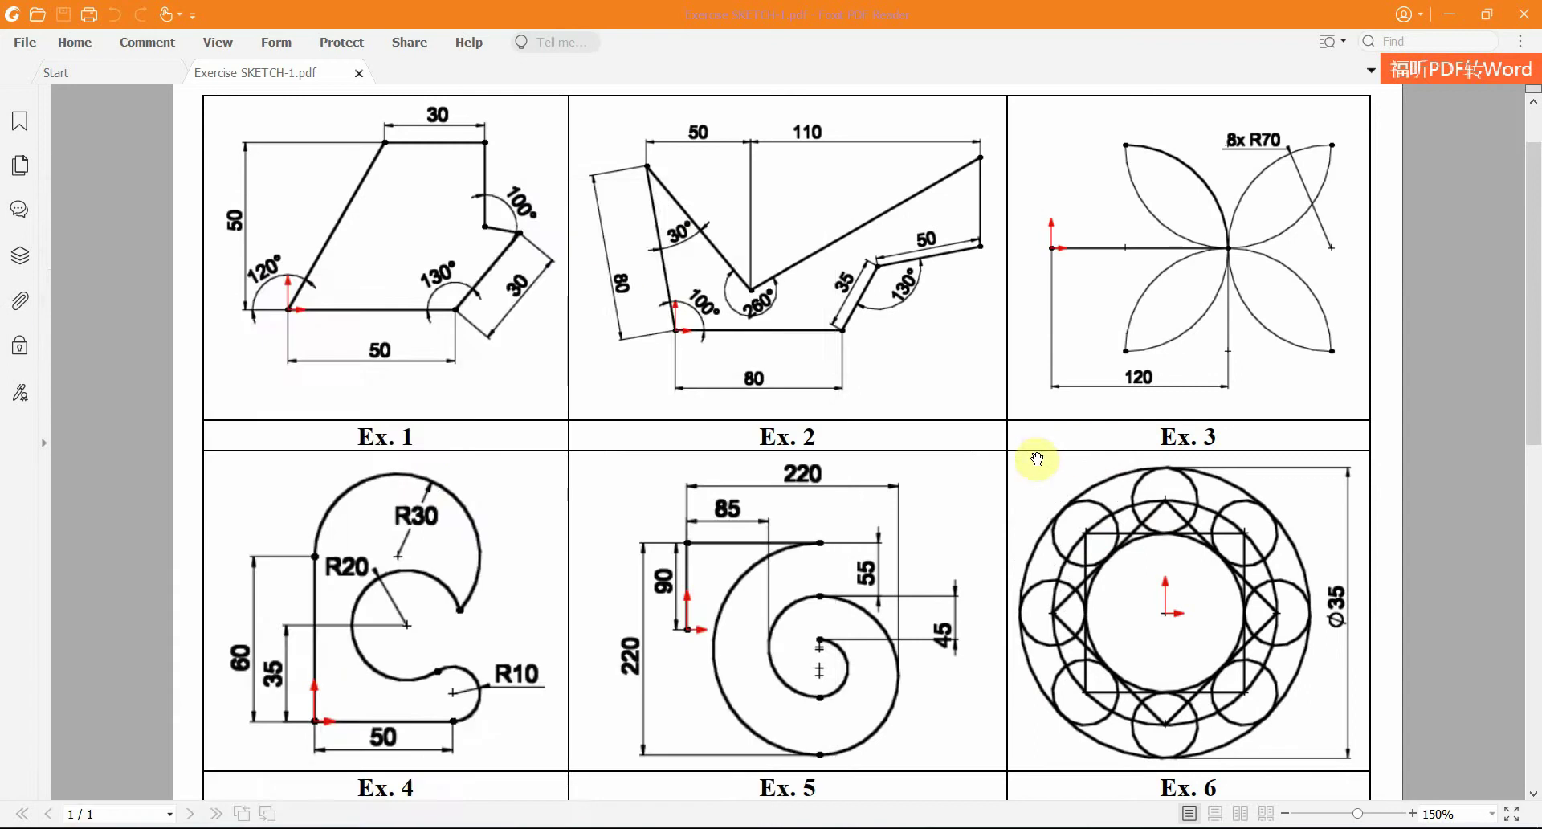
left_click(512, 143)
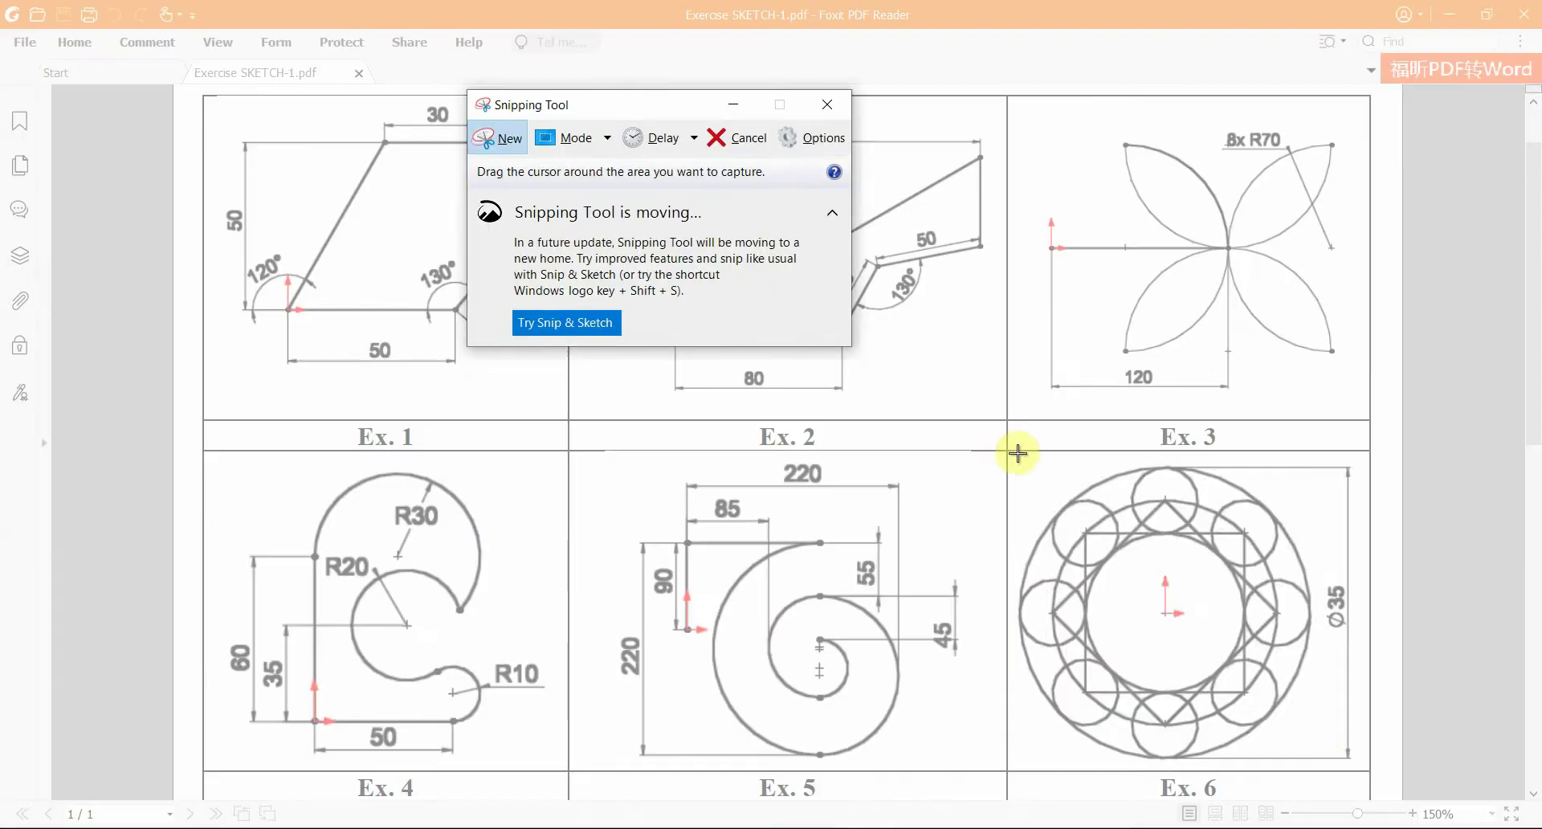
left_click_drag(1011, 452, 1358, 762)
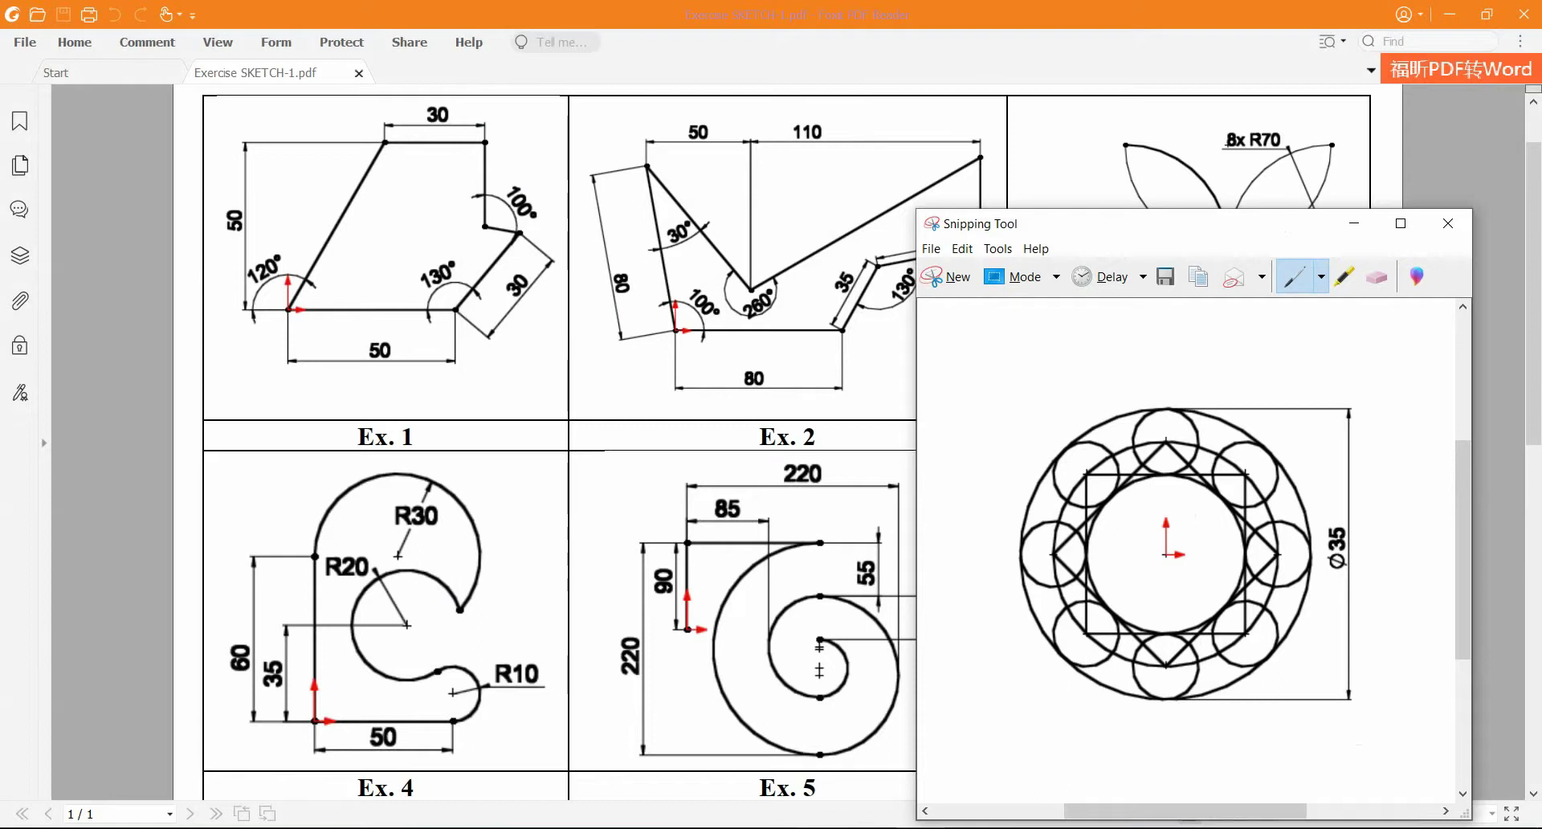
key("alt+Tab")
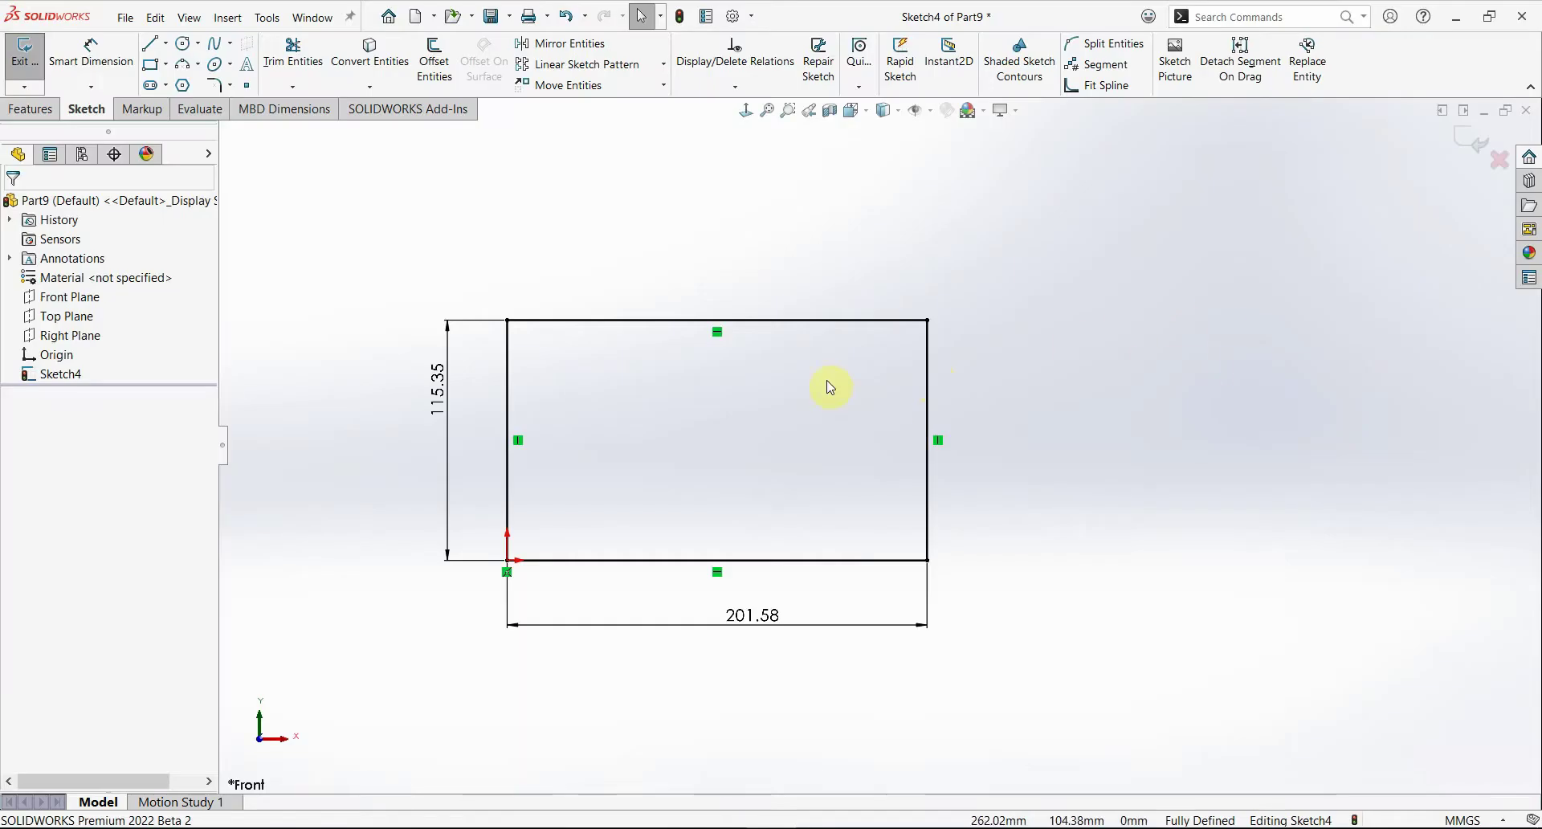
Step: Discard Sketch4's edits and drop the Ex. 6 snip into the empty viewport
left_click(1498, 160)
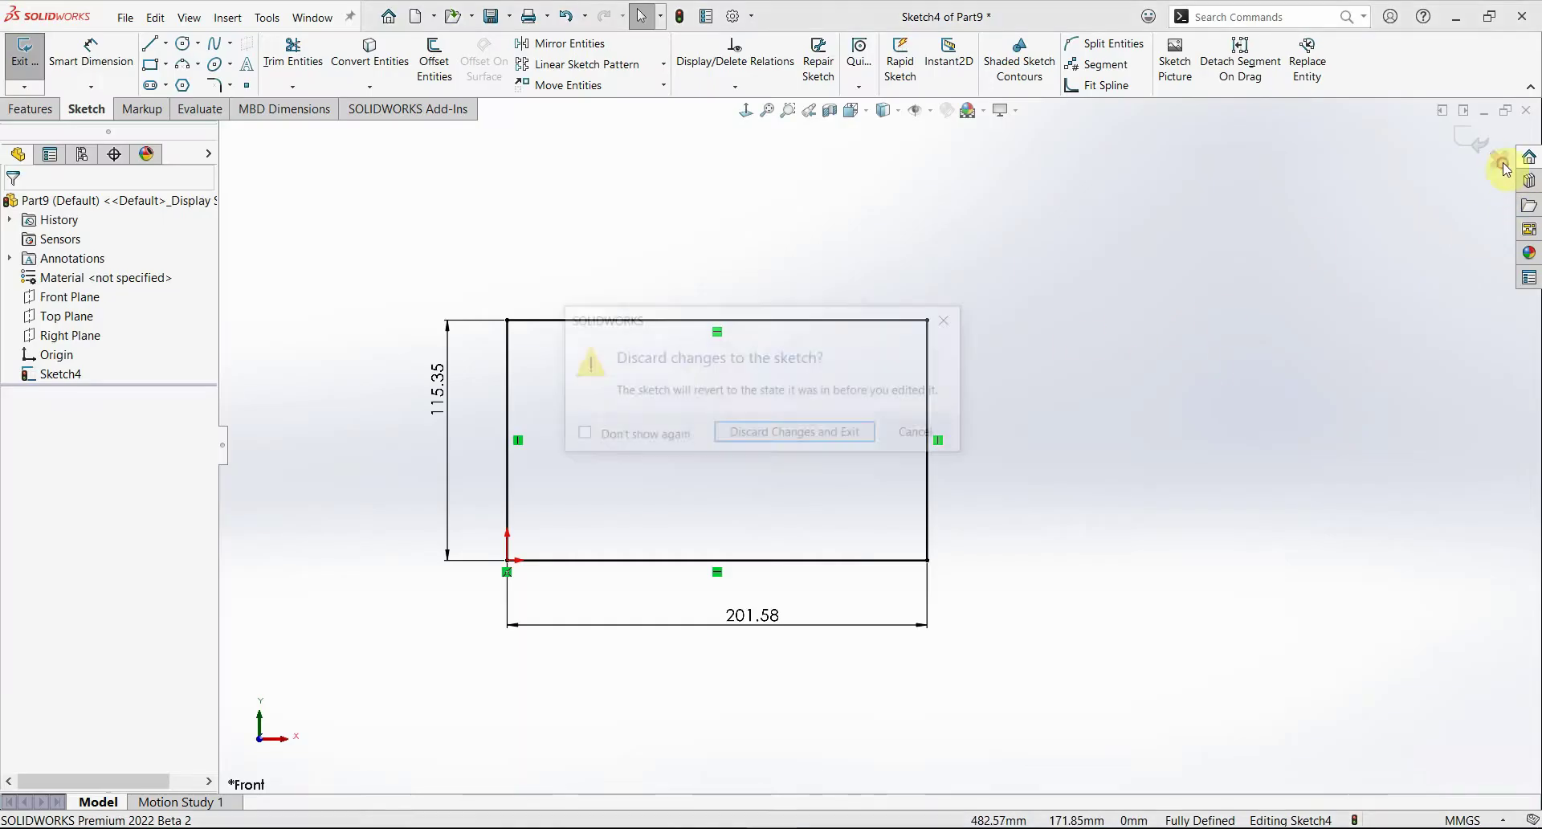
left_click(831, 434)
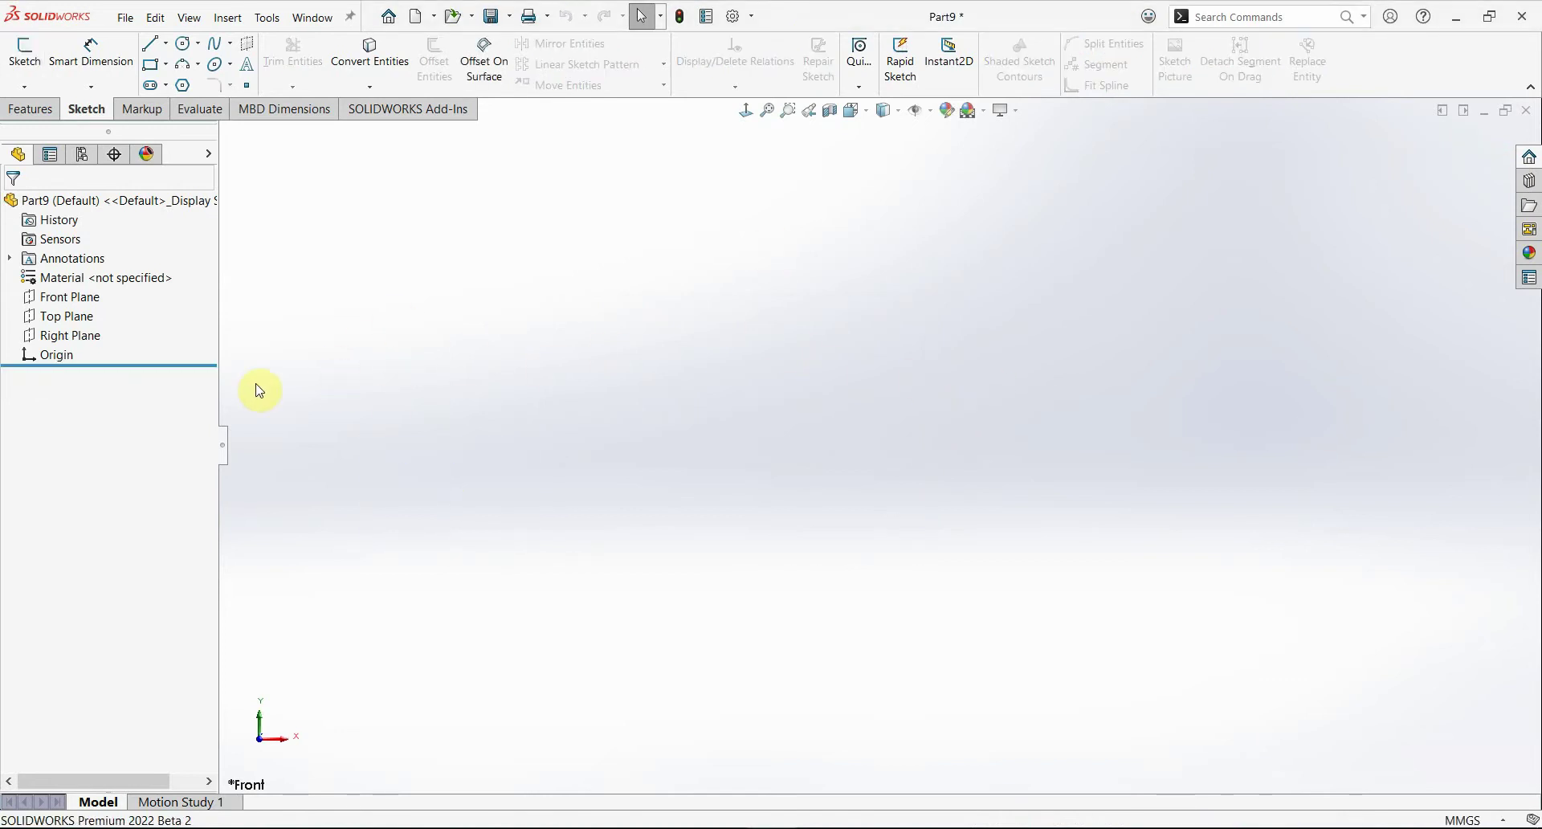
left_click(66, 297)
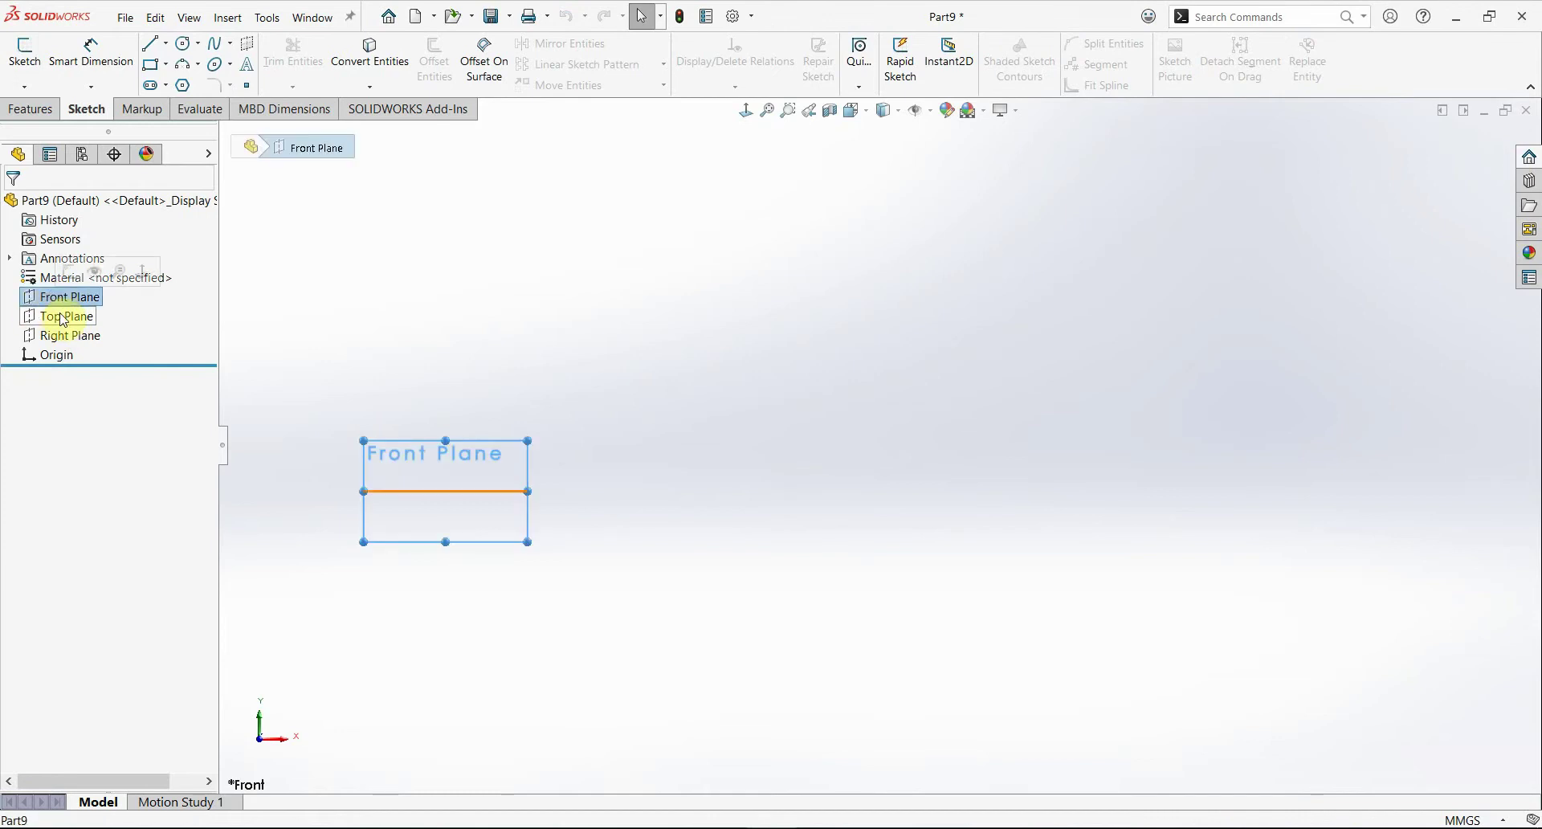
left_click(598, 389)
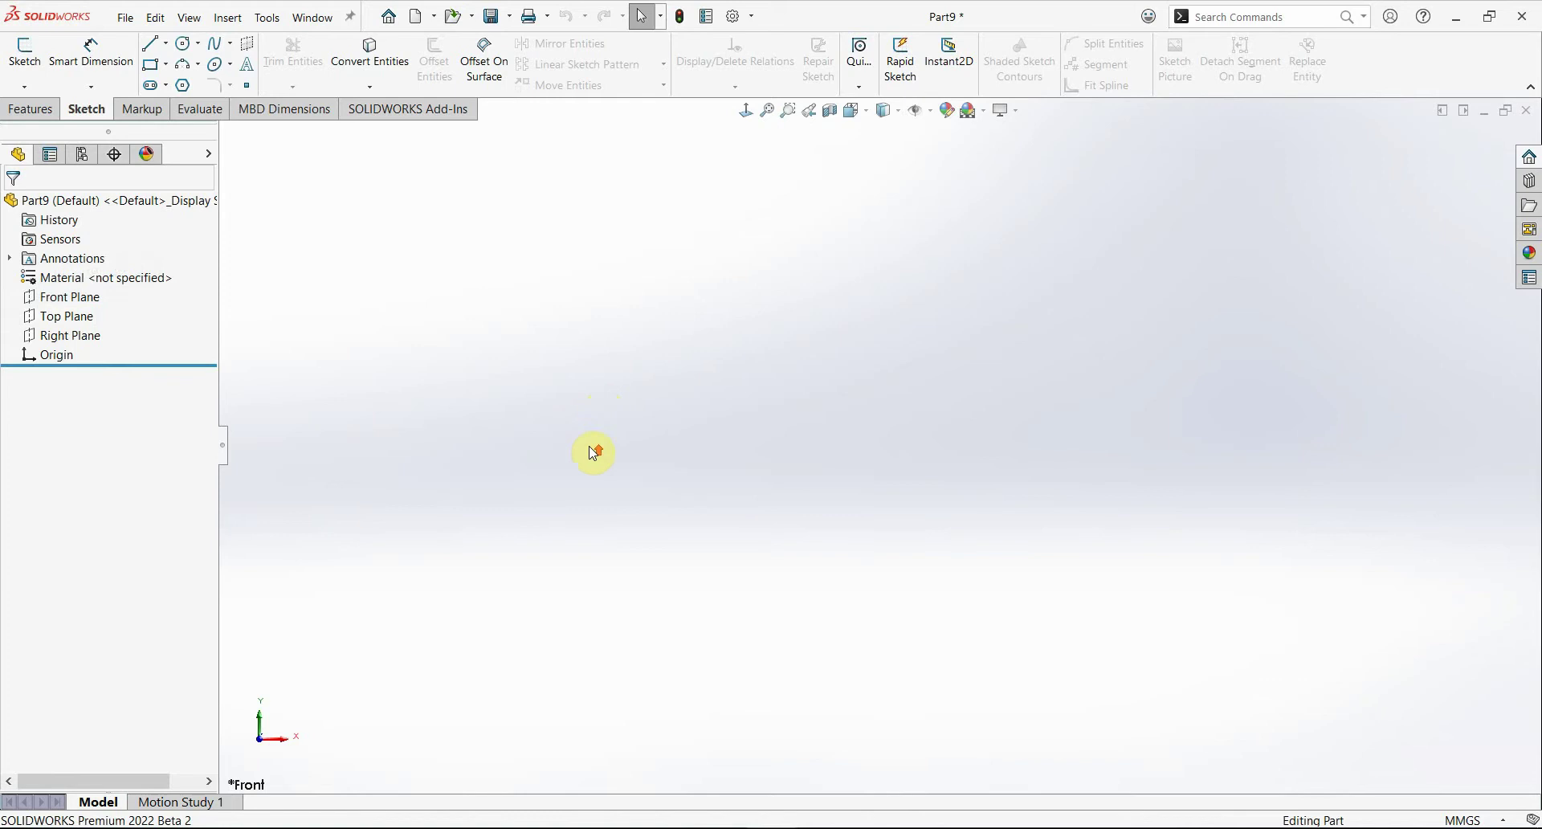
left_click_drag(389, 257, 570, 465)
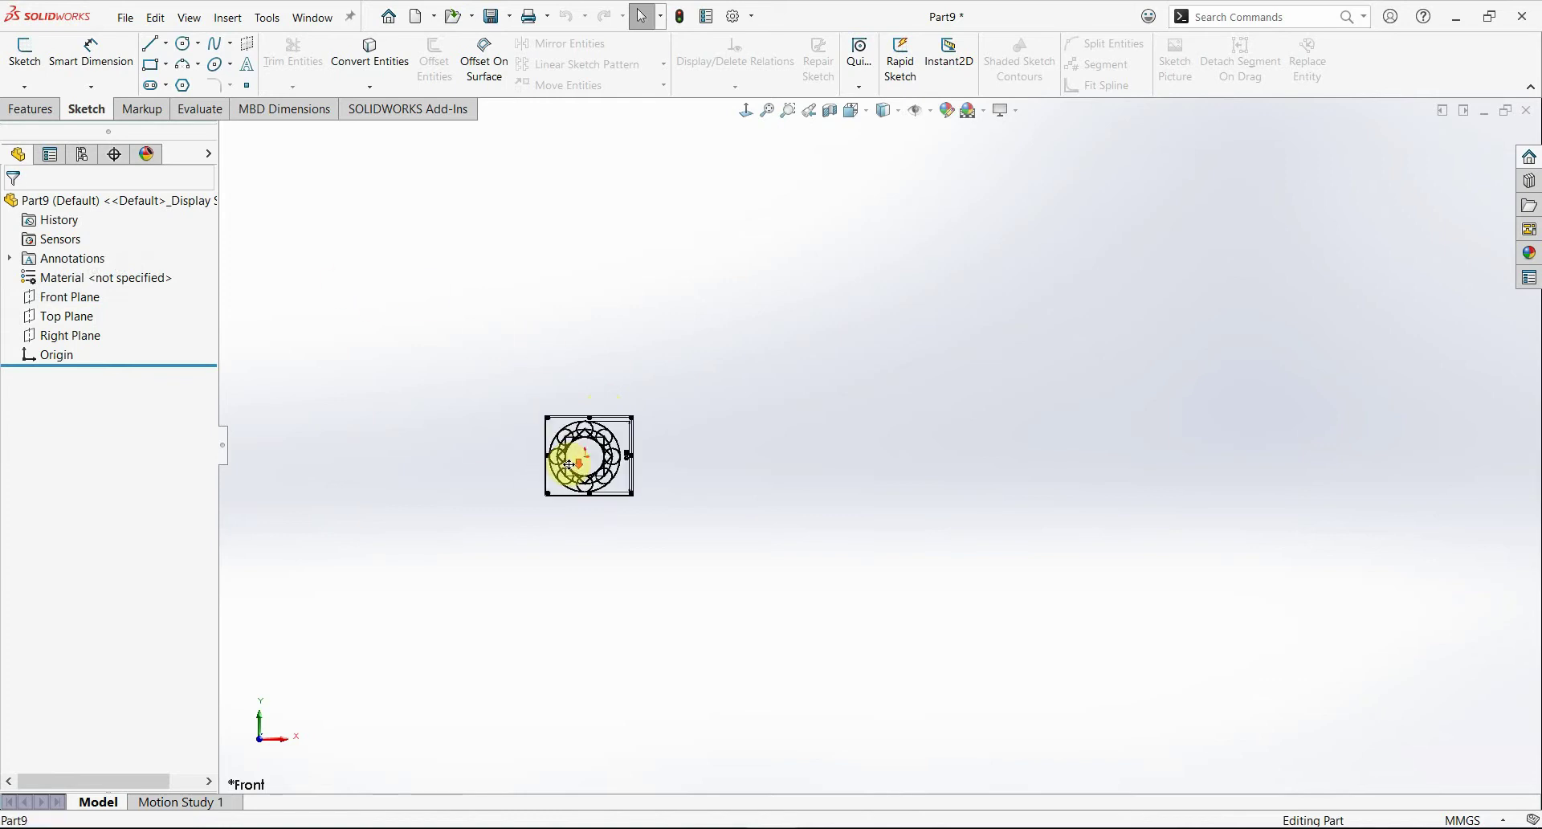
Step: Start a sketch on the Front Plane, insert the Ex. 6 picture, then enlarge and position it
scroll(570, 464, "down", 3)
left_click(95, 297)
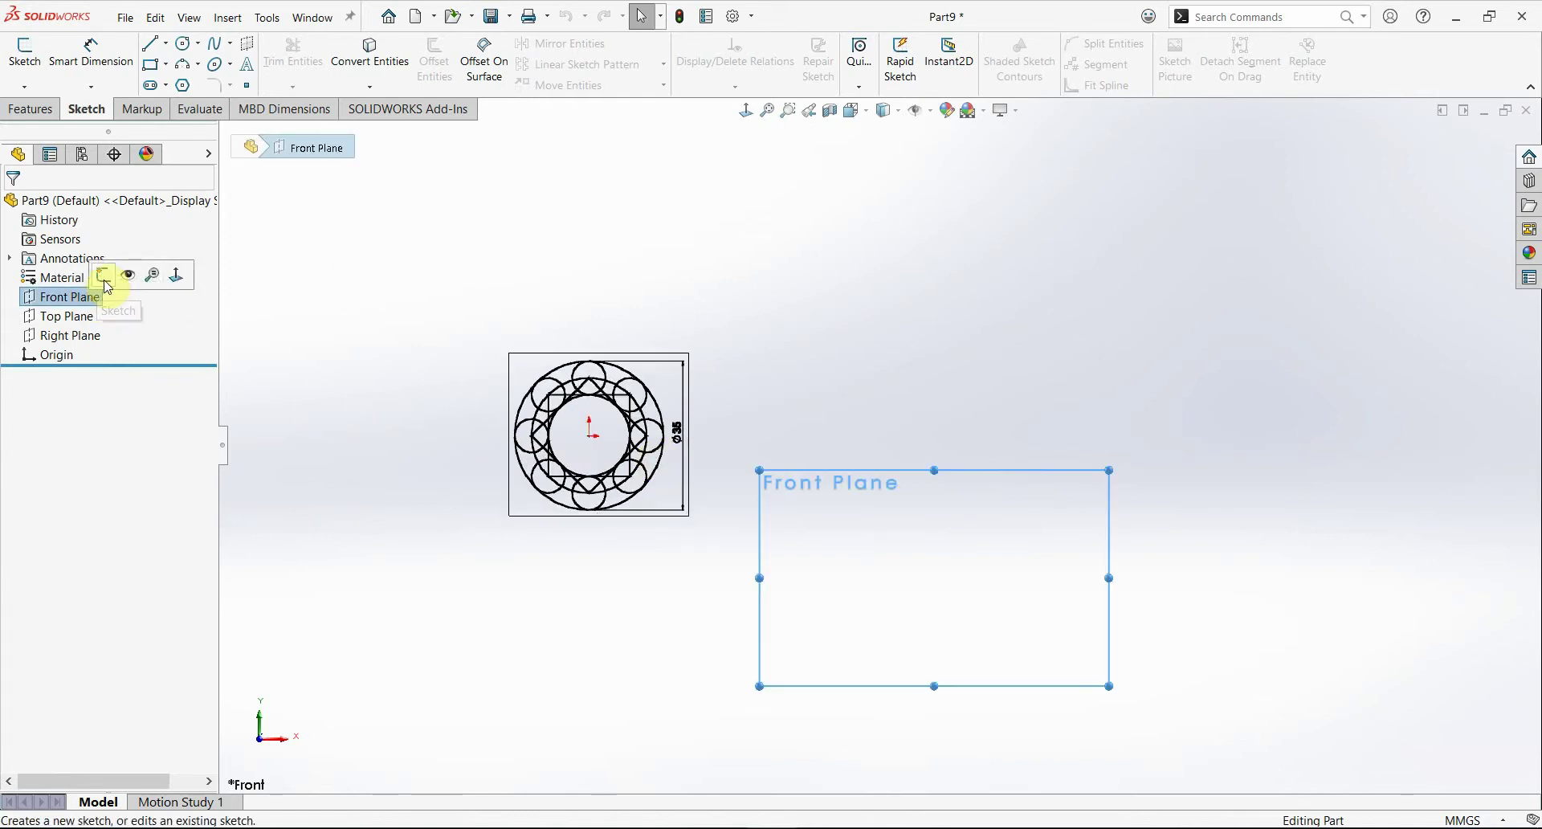
left_click(103, 277)
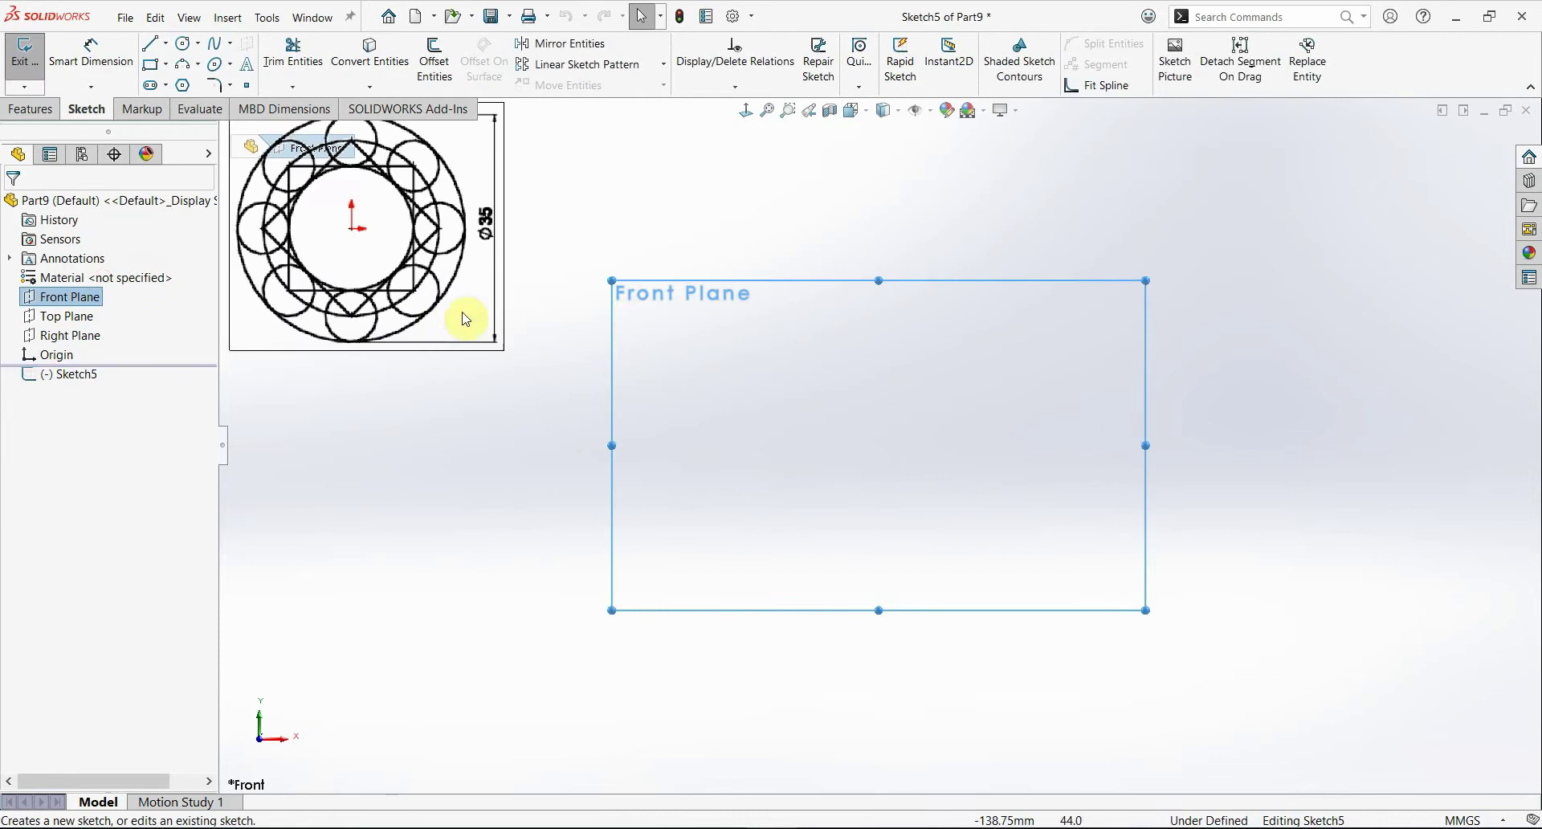
left_click_drag(458, 315, 700, 480)
scroll(725, 416, "down", 3)
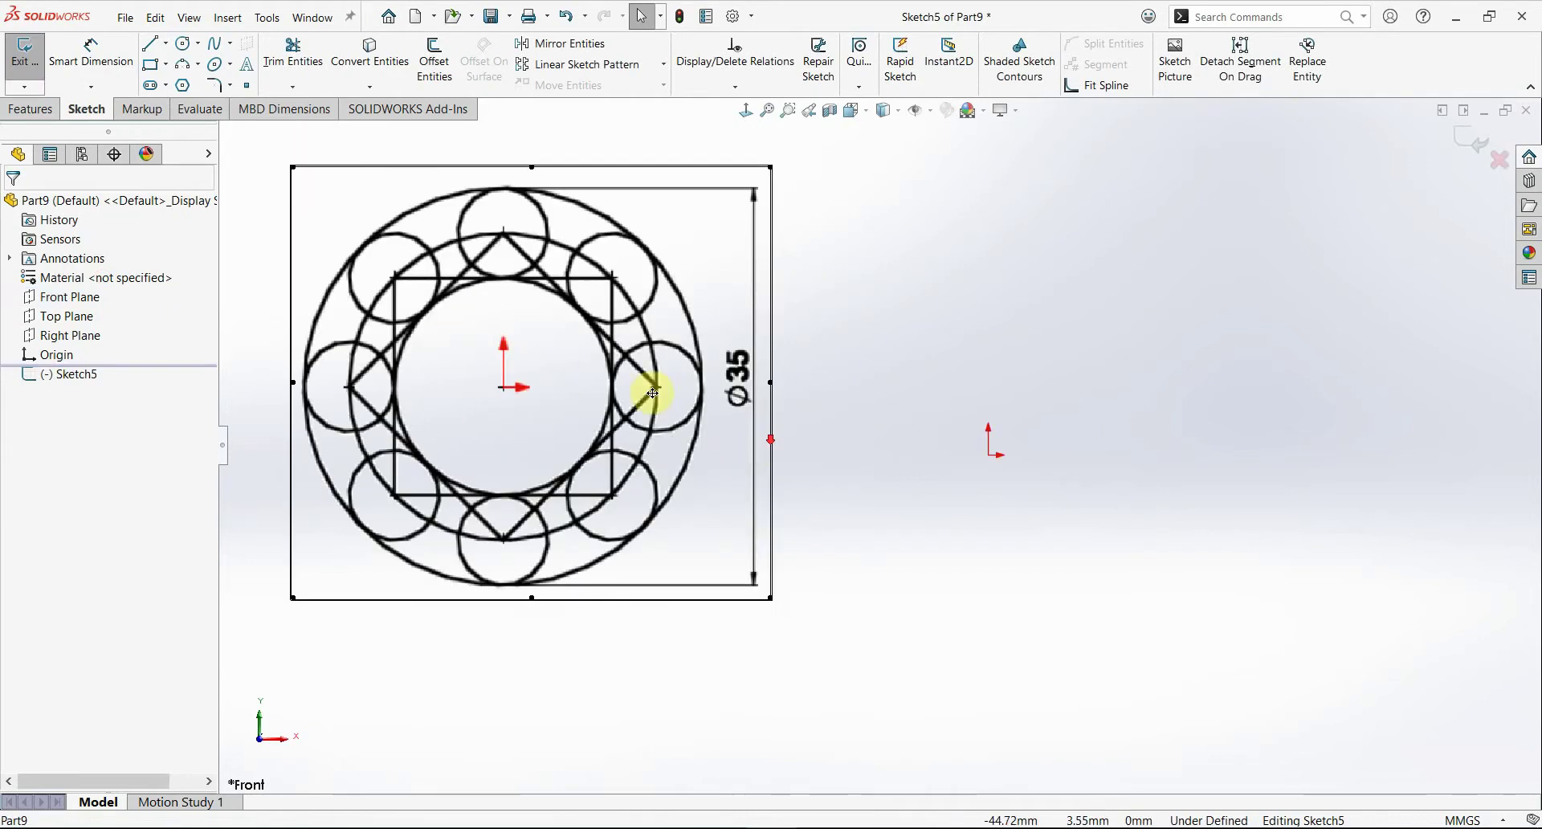
scroll(699, 440, "up", 2)
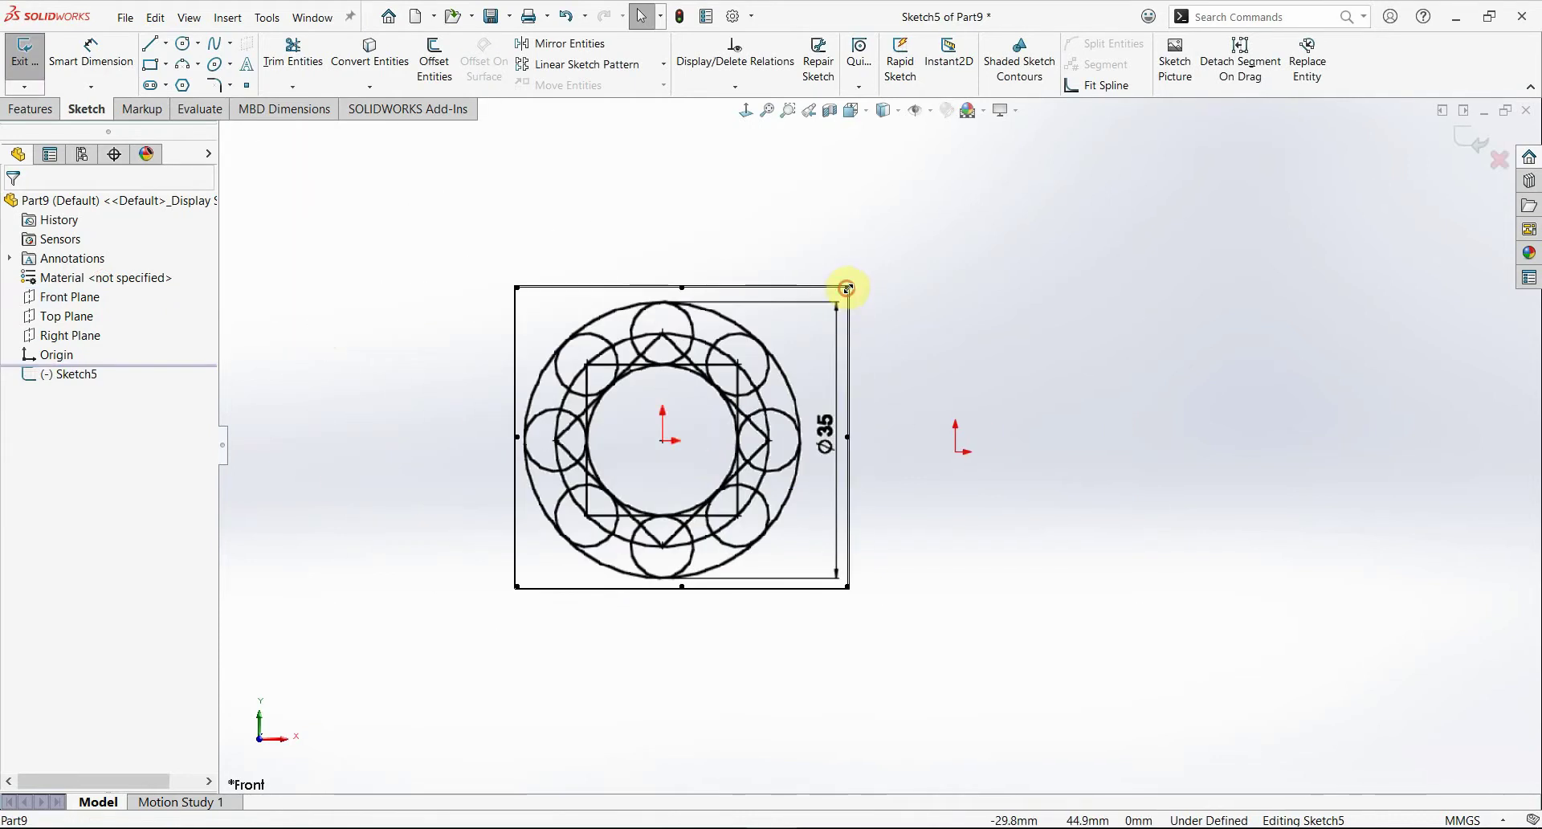
left_click_drag(846, 289, 932, 214)
left_click_drag(732, 384, 731, 384)
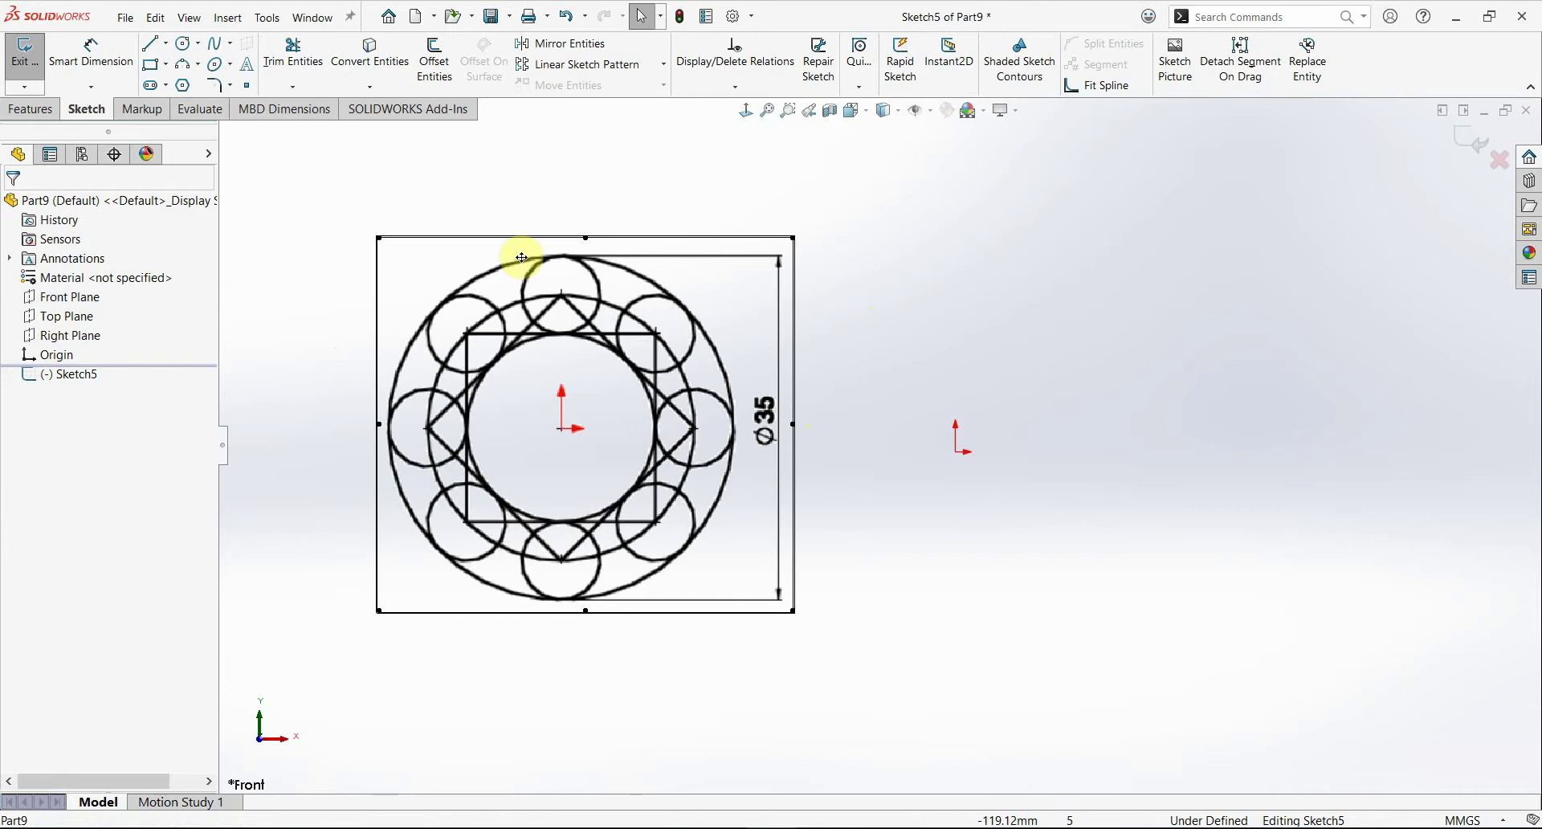
scroll(739, 443, "down", 1)
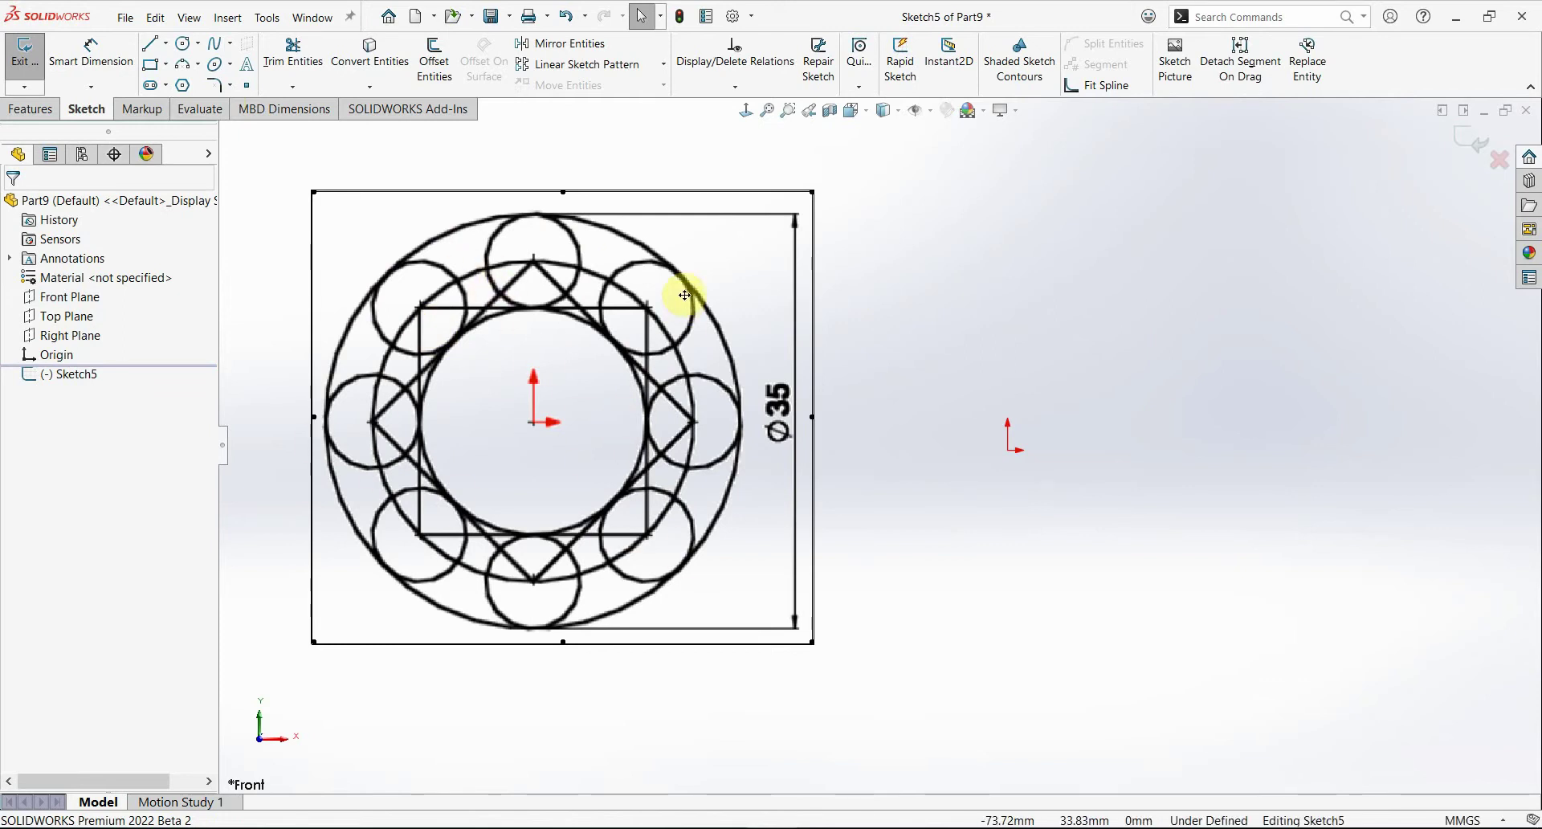
Step: Draw a circle centred on the origin and dimension its diameter to 35 mm
left_click(629, 245)
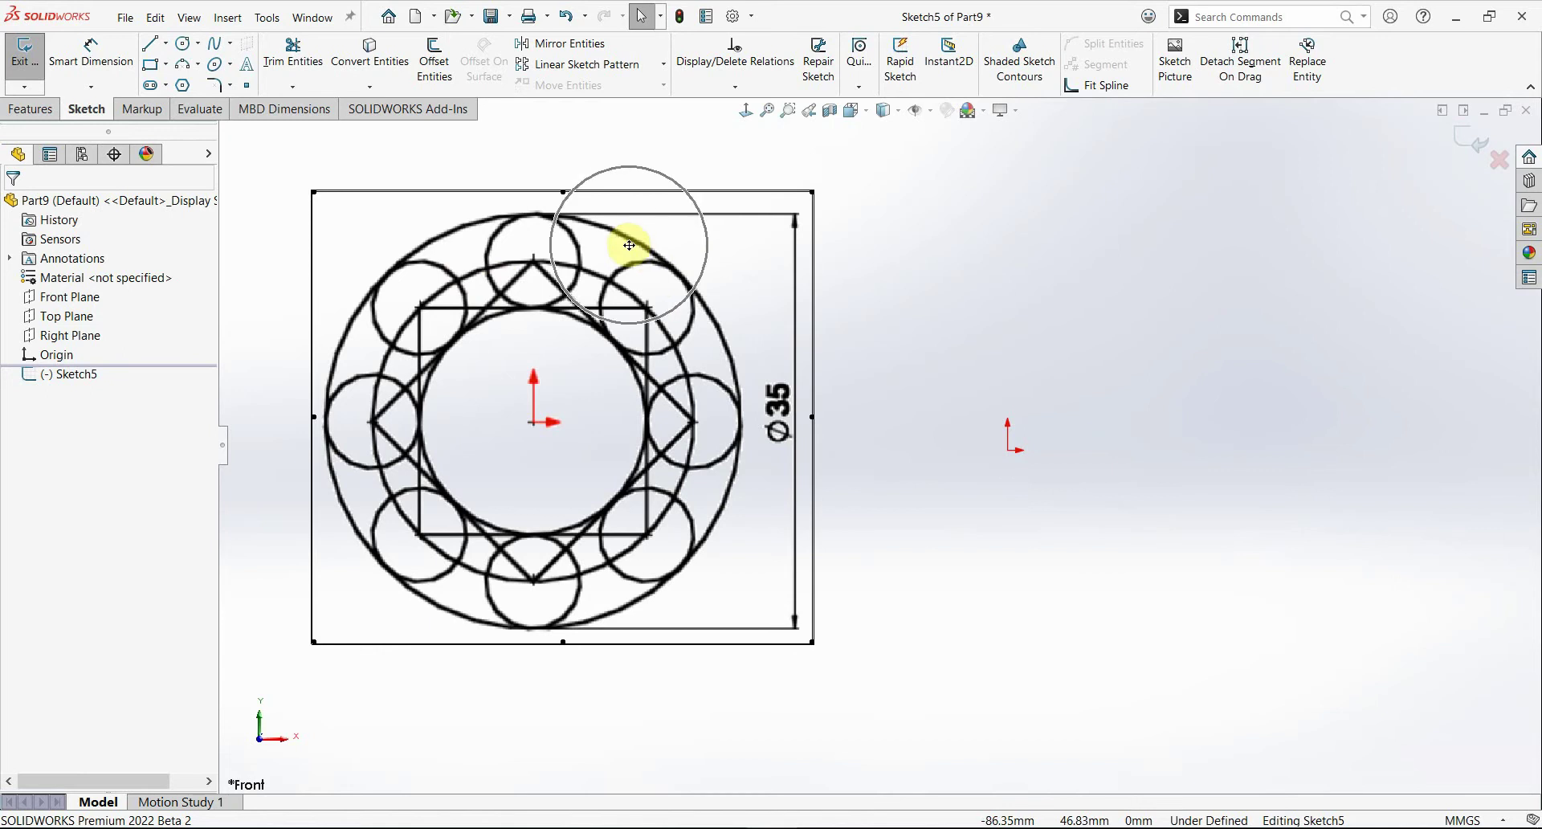
left_click(184, 45)
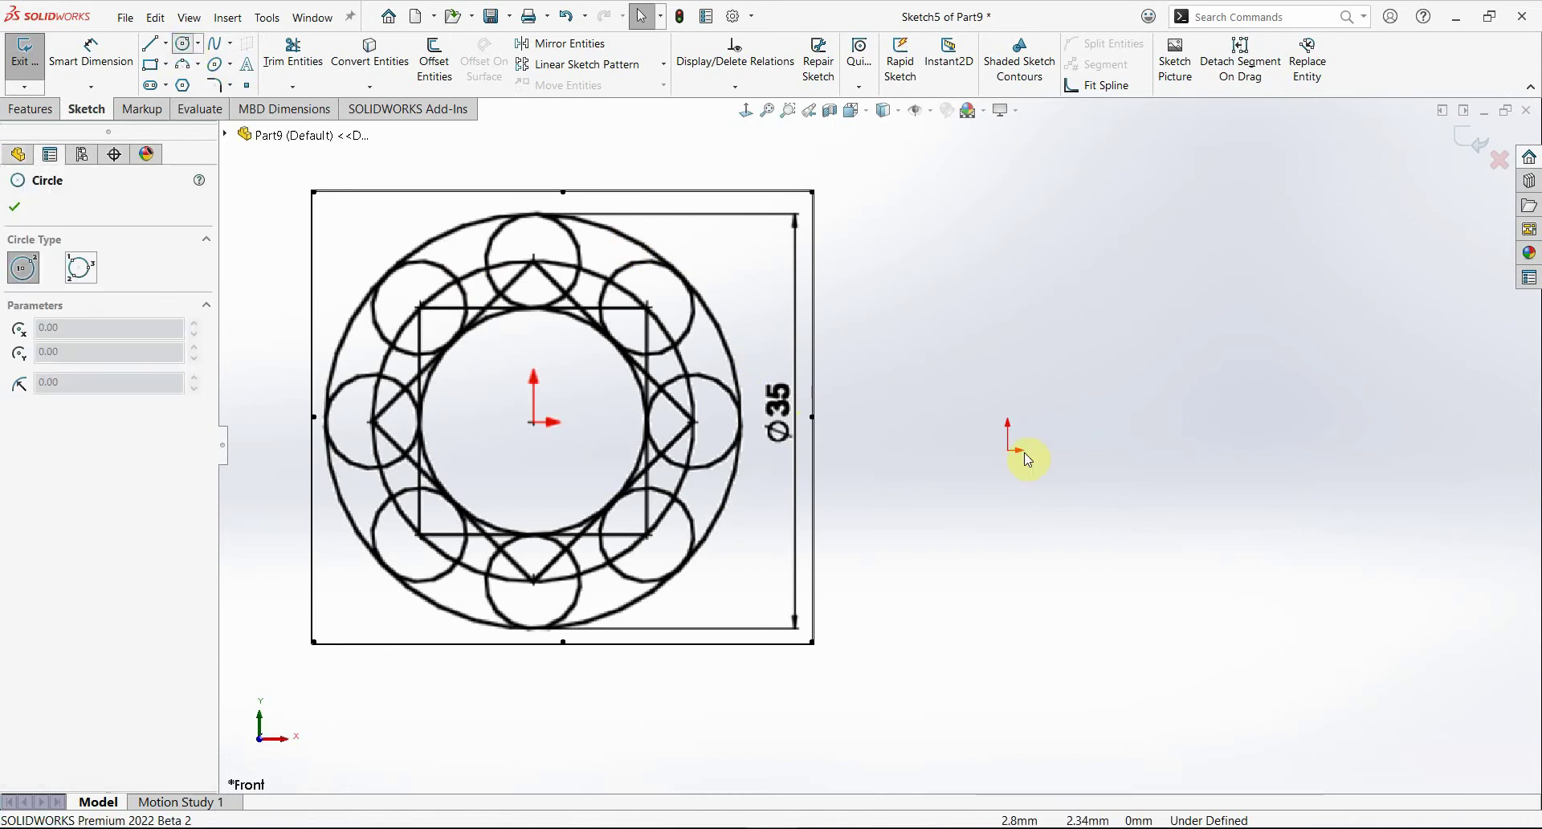
mouse_move(1010, 450)
left_mouse_down()
mouse_move(1085, 320)
mouse_move(1068, 363)
left_mouse_up()
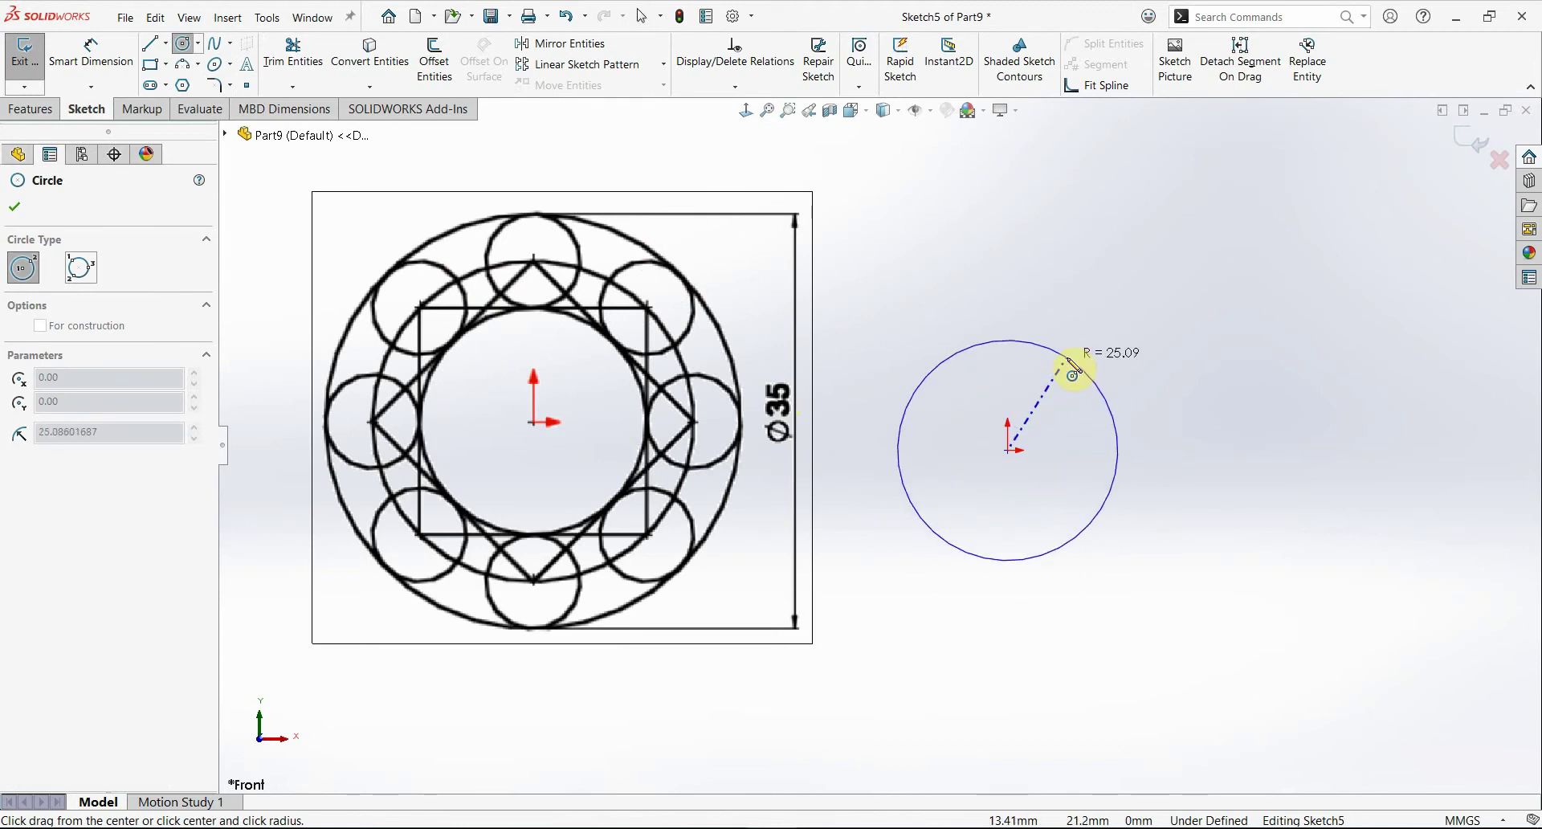
mouse_move(1069, 362)
left_mouse_down()
mouse_move(1136, 733)
mouse_move(1211, 820)
mouse_move(1211, 688)
mouse_move(1093, 509)
mouse_move(1096, 534)
mouse_move(1146, 327)
mouse_move(1135, 399)
mouse_move(1080, 409)
mouse_move(1121, 388)
mouse_move(1132, 317)
mouse_move(1101, 381)
mouse_move(1053, 402)
mouse_move(1100, 373)
left_mouse_up()
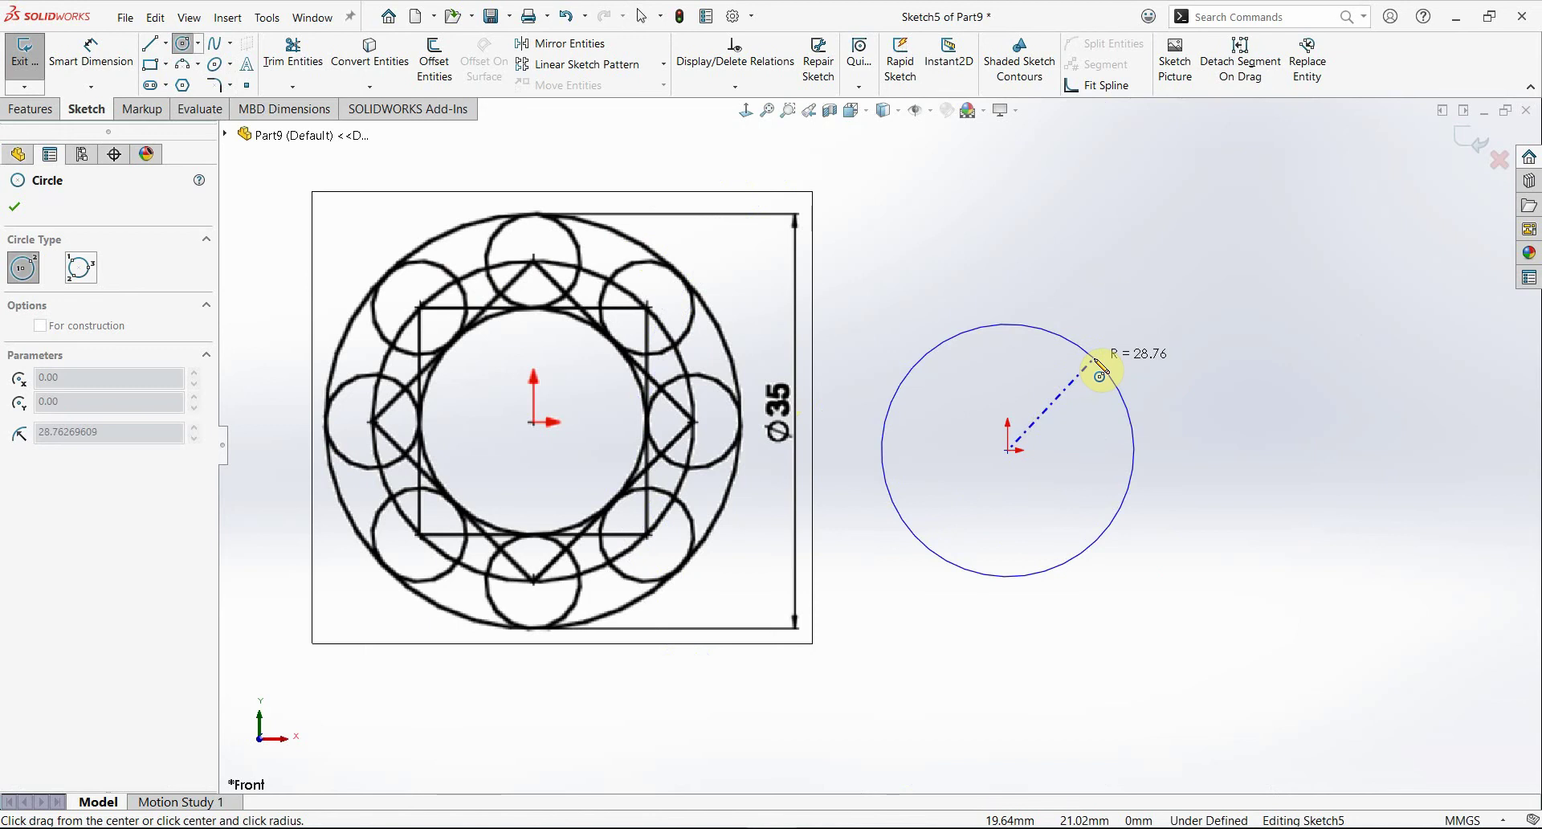
left_click_drag(1100, 371, 1118, 322)
right_click_drag(1220, 534, 1194, 372)
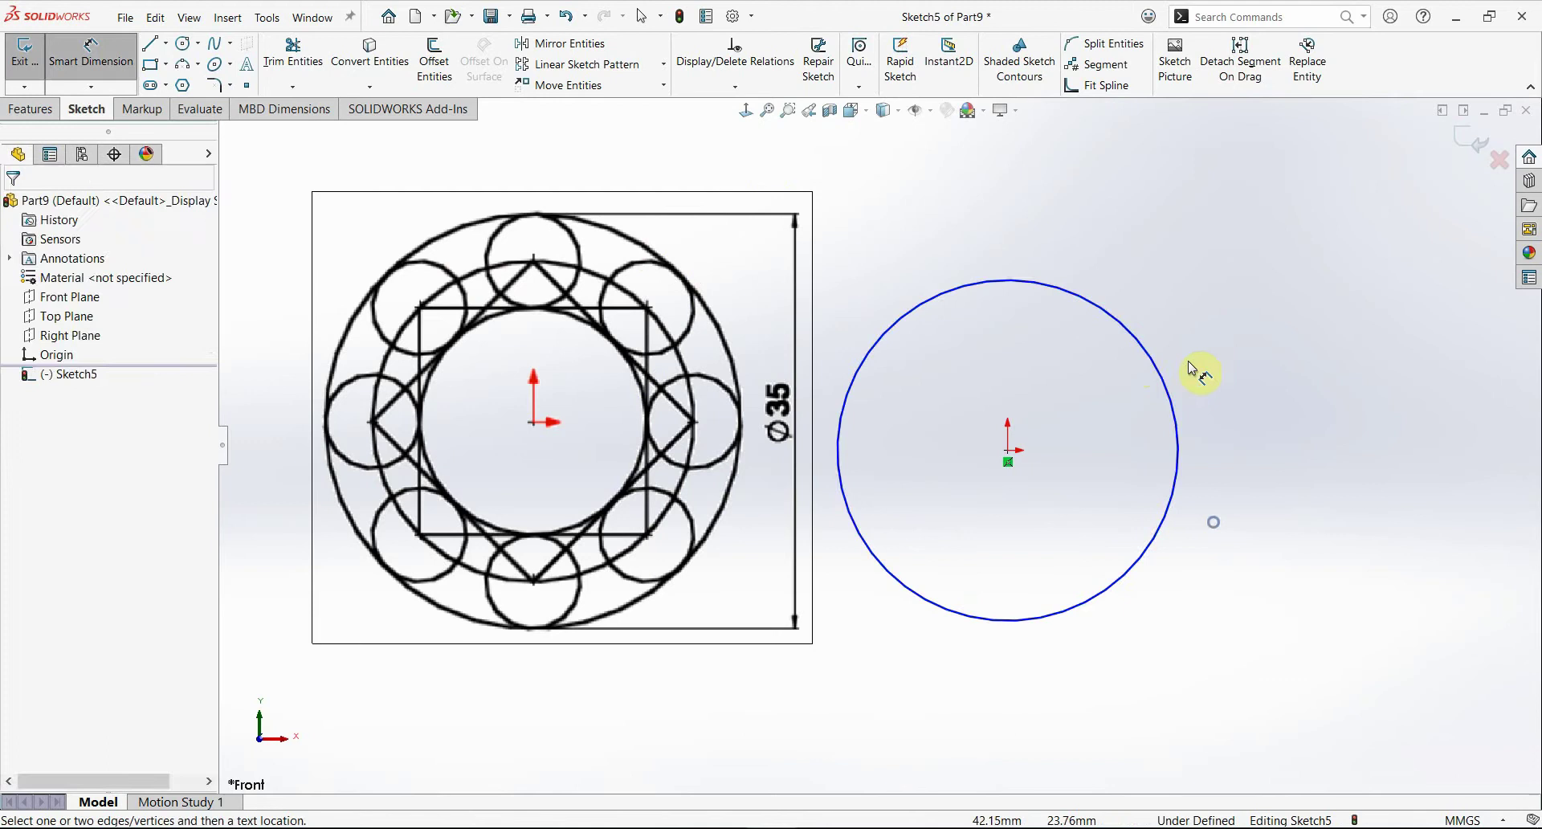
left_click(1173, 406)
left_click(1228, 389)
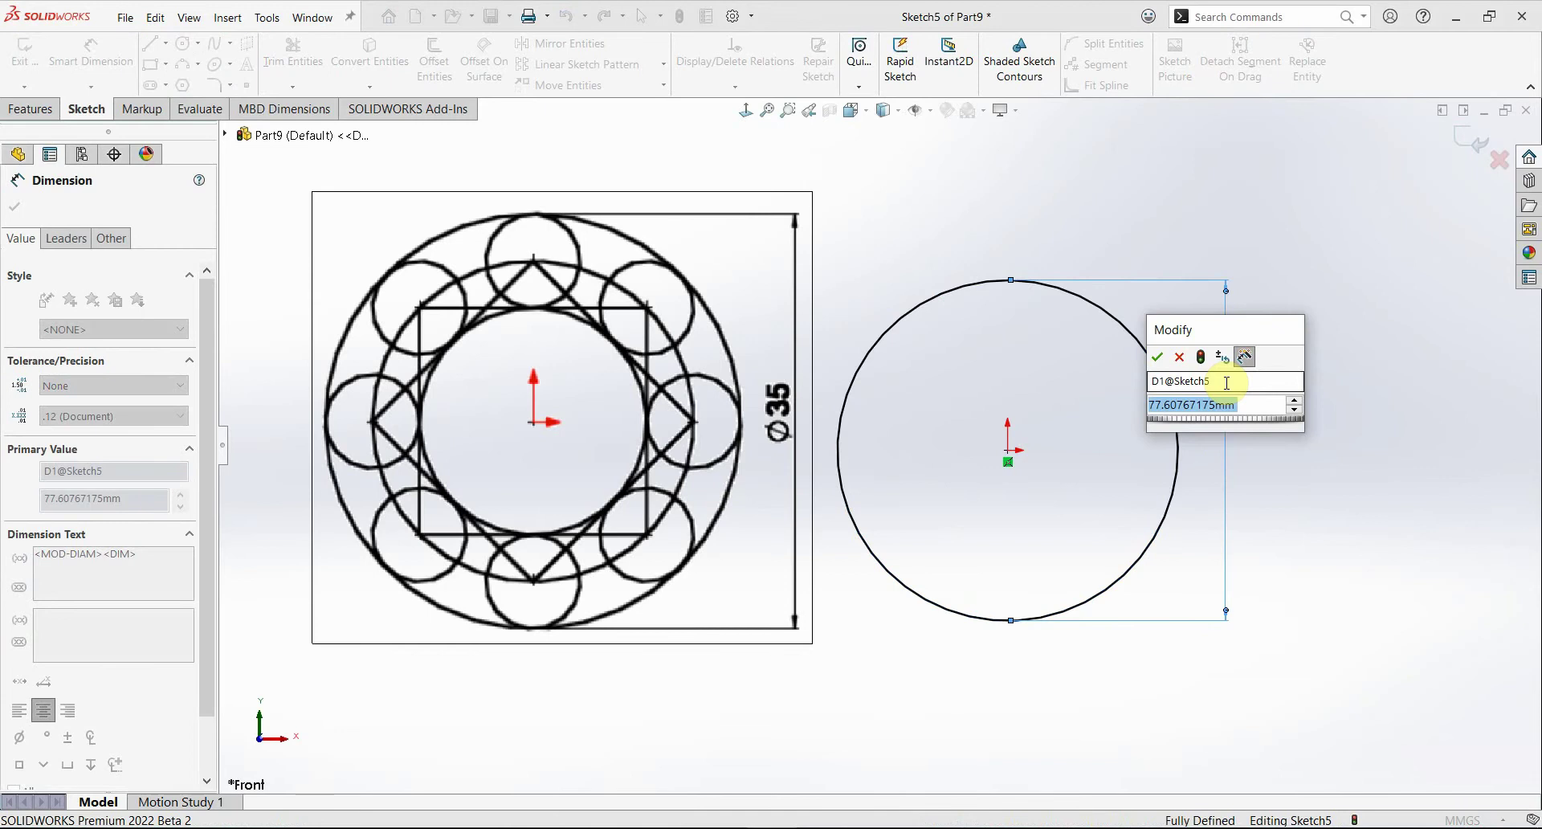
type("35")
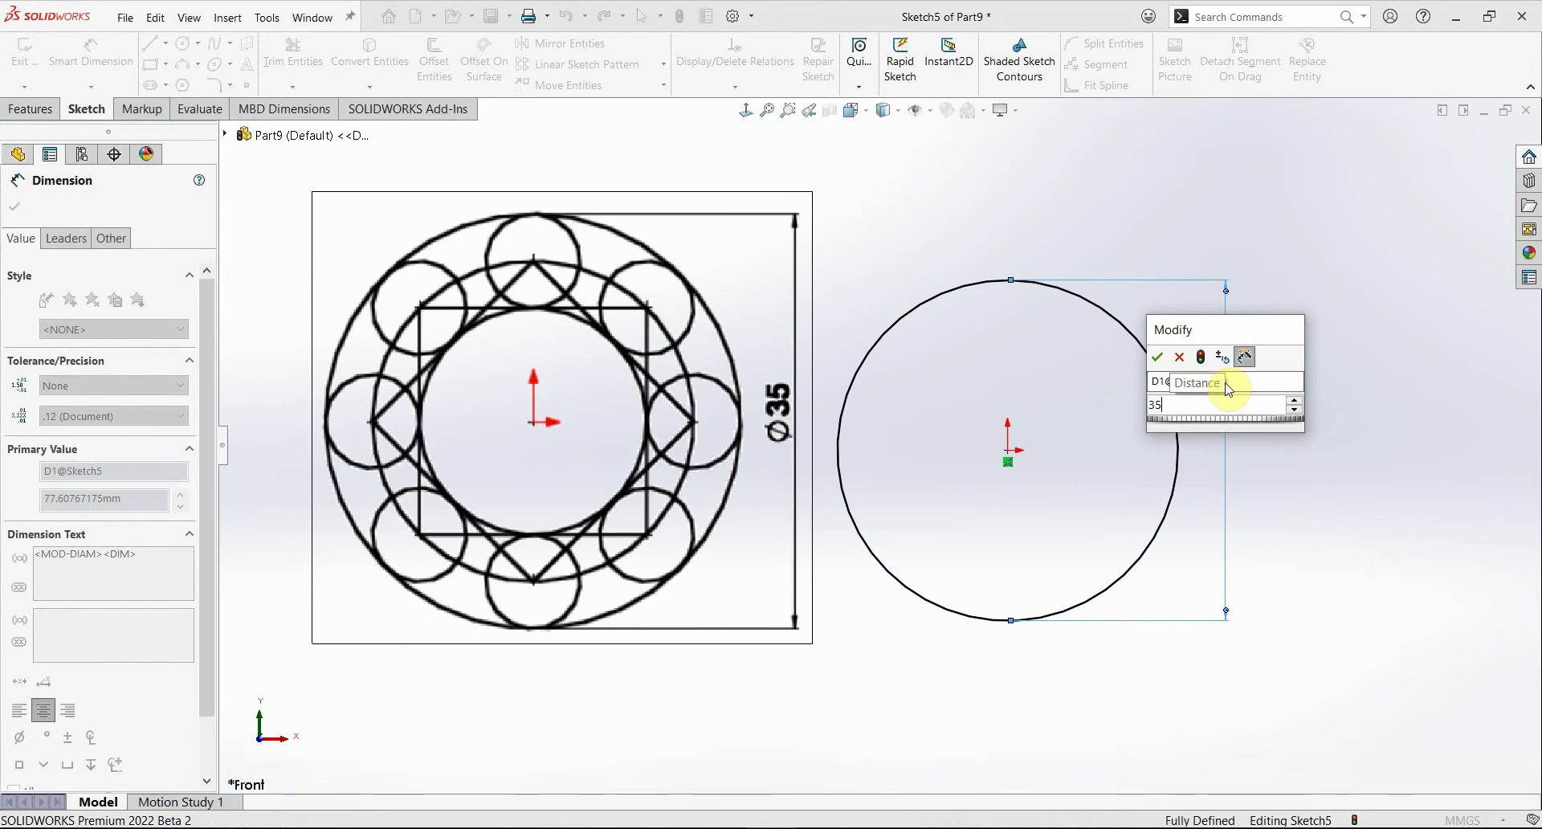
key("Return")
key("Escape")
Step: Shrink and reposition the reference picture to line up with the Ø35 circle
key("f")
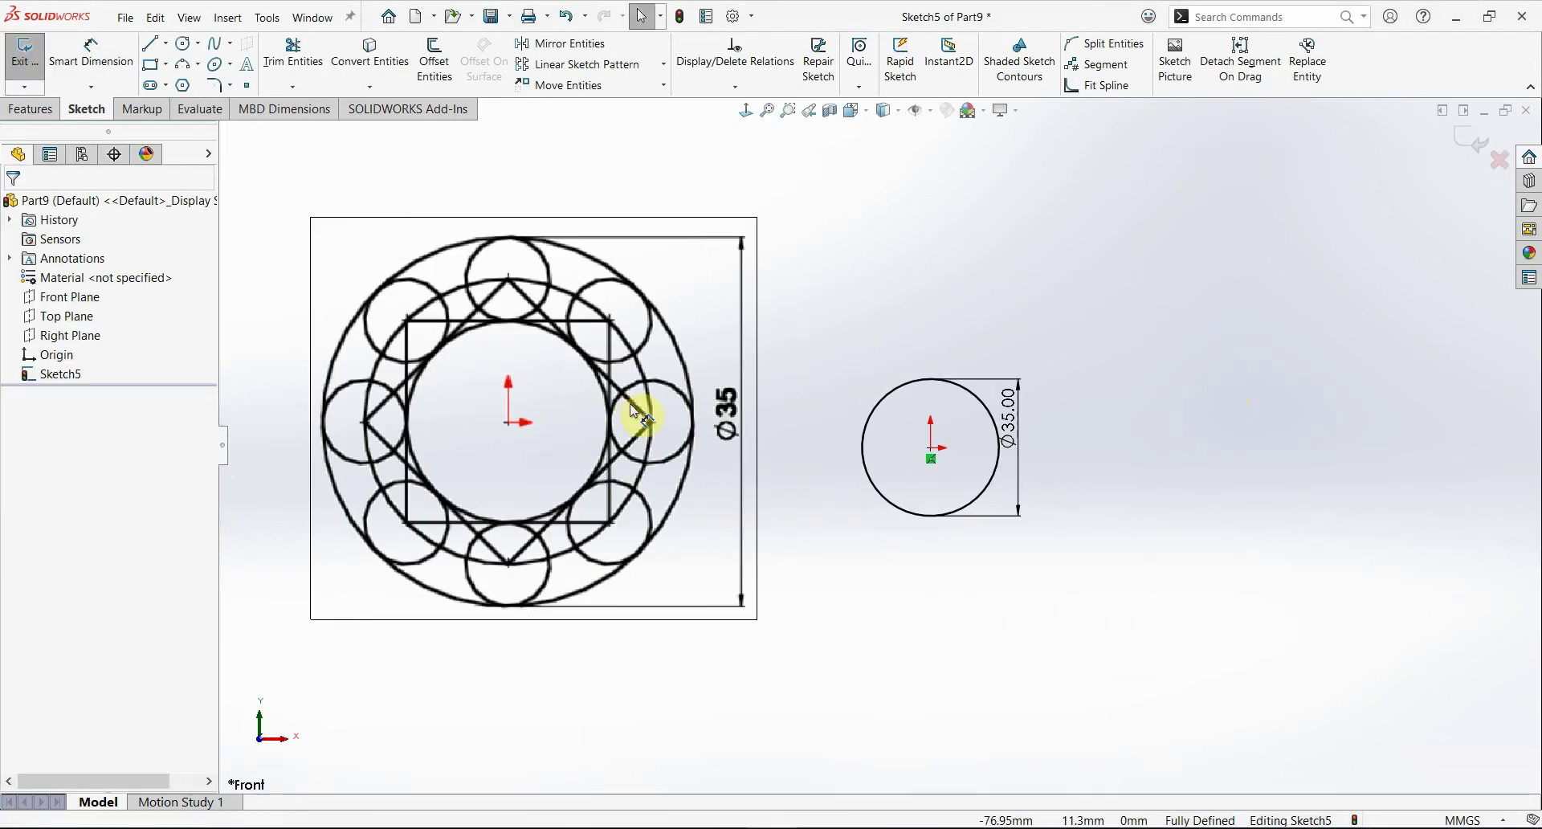
left_click(675, 406)
left_click_drag(756, 217, 721, 268)
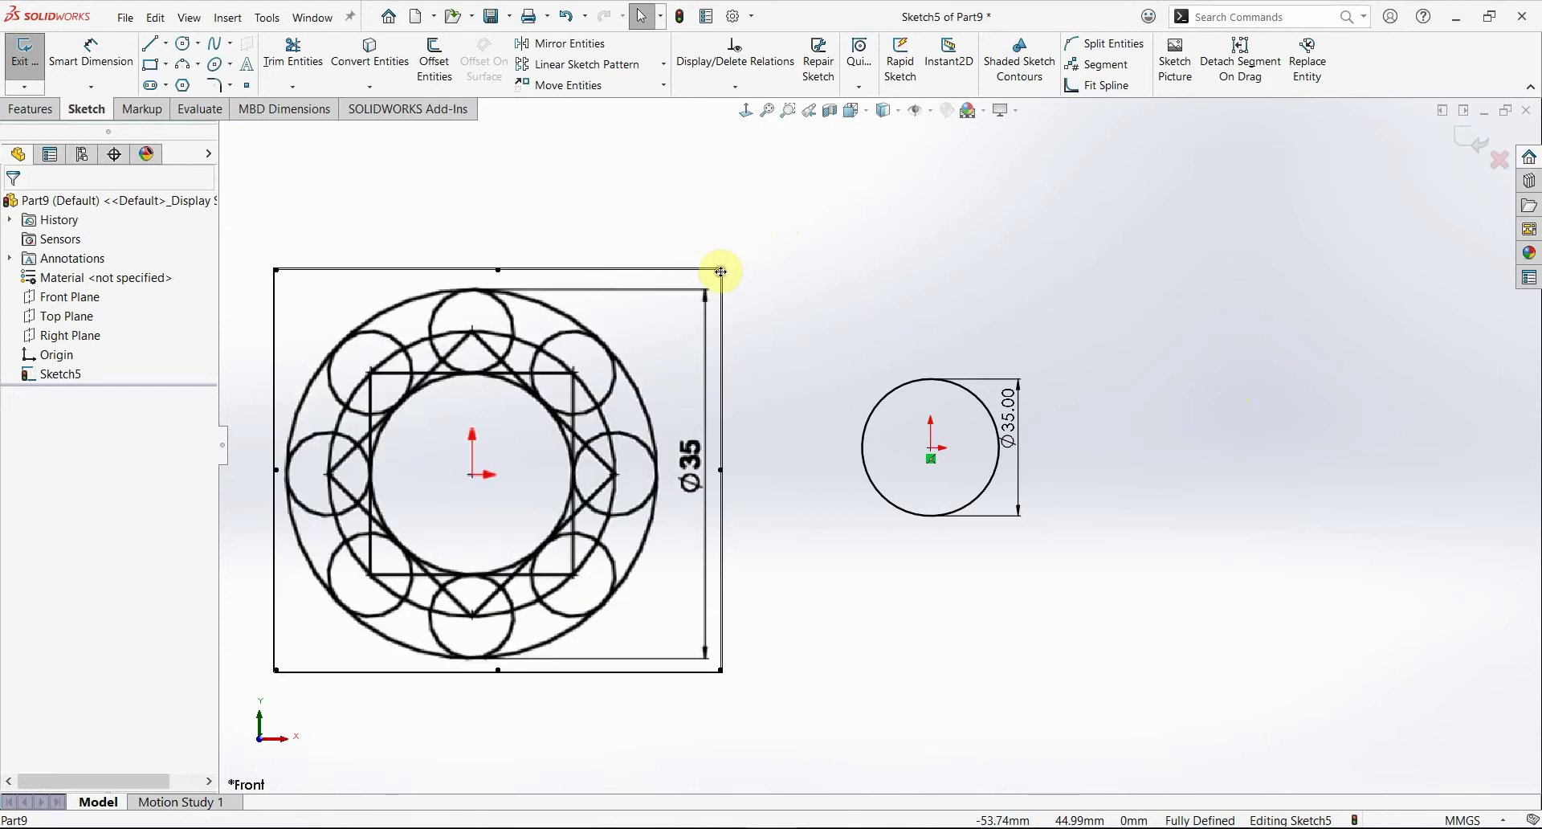
left_click_drag(682, 309, 576, 400)
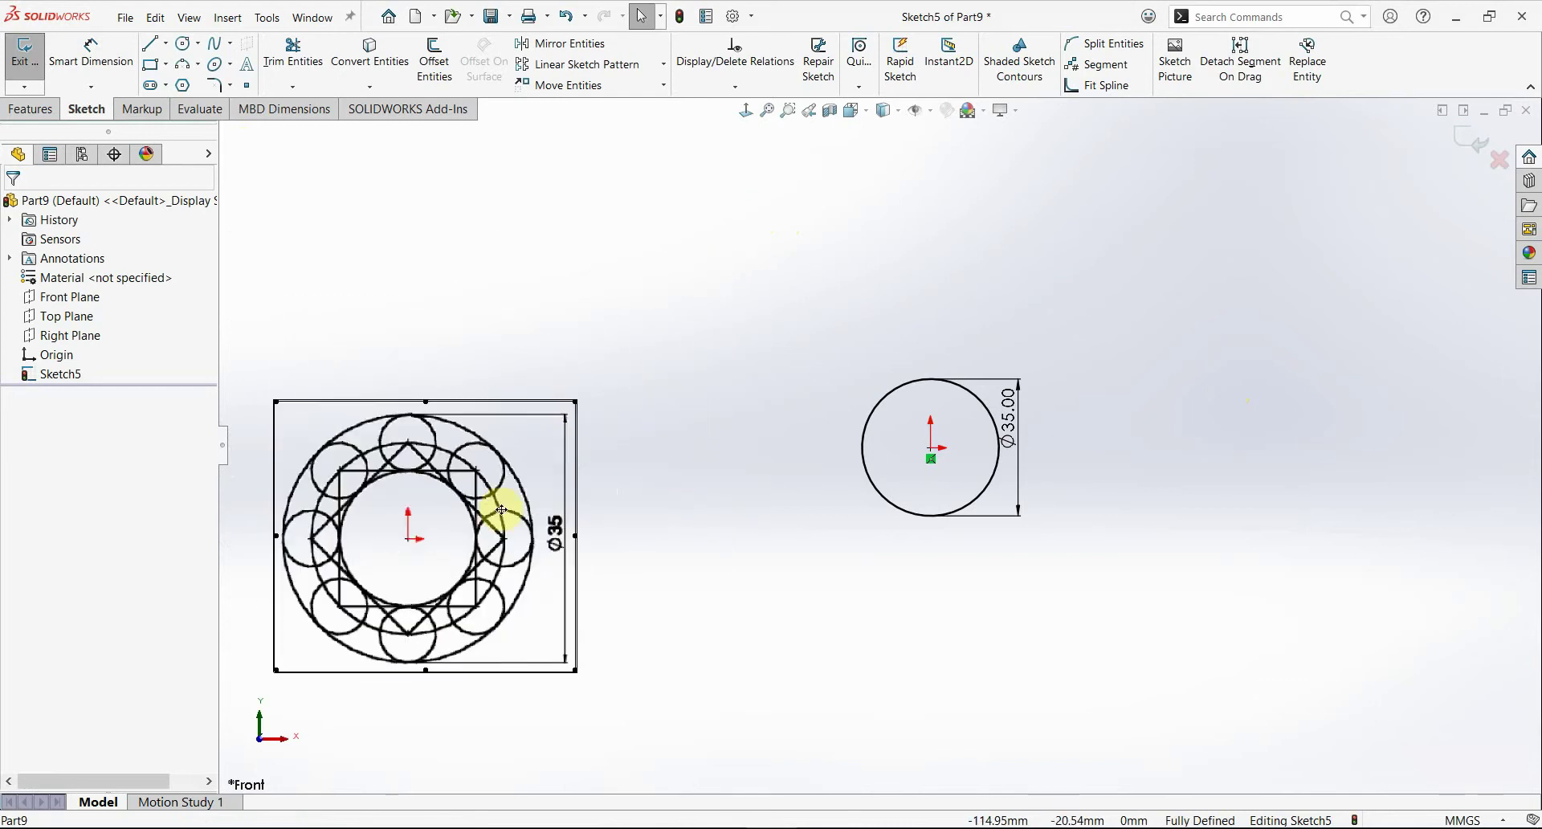
left_click_drag(709, 466, 709, 465)
scroll(891, 458, "down", 3)
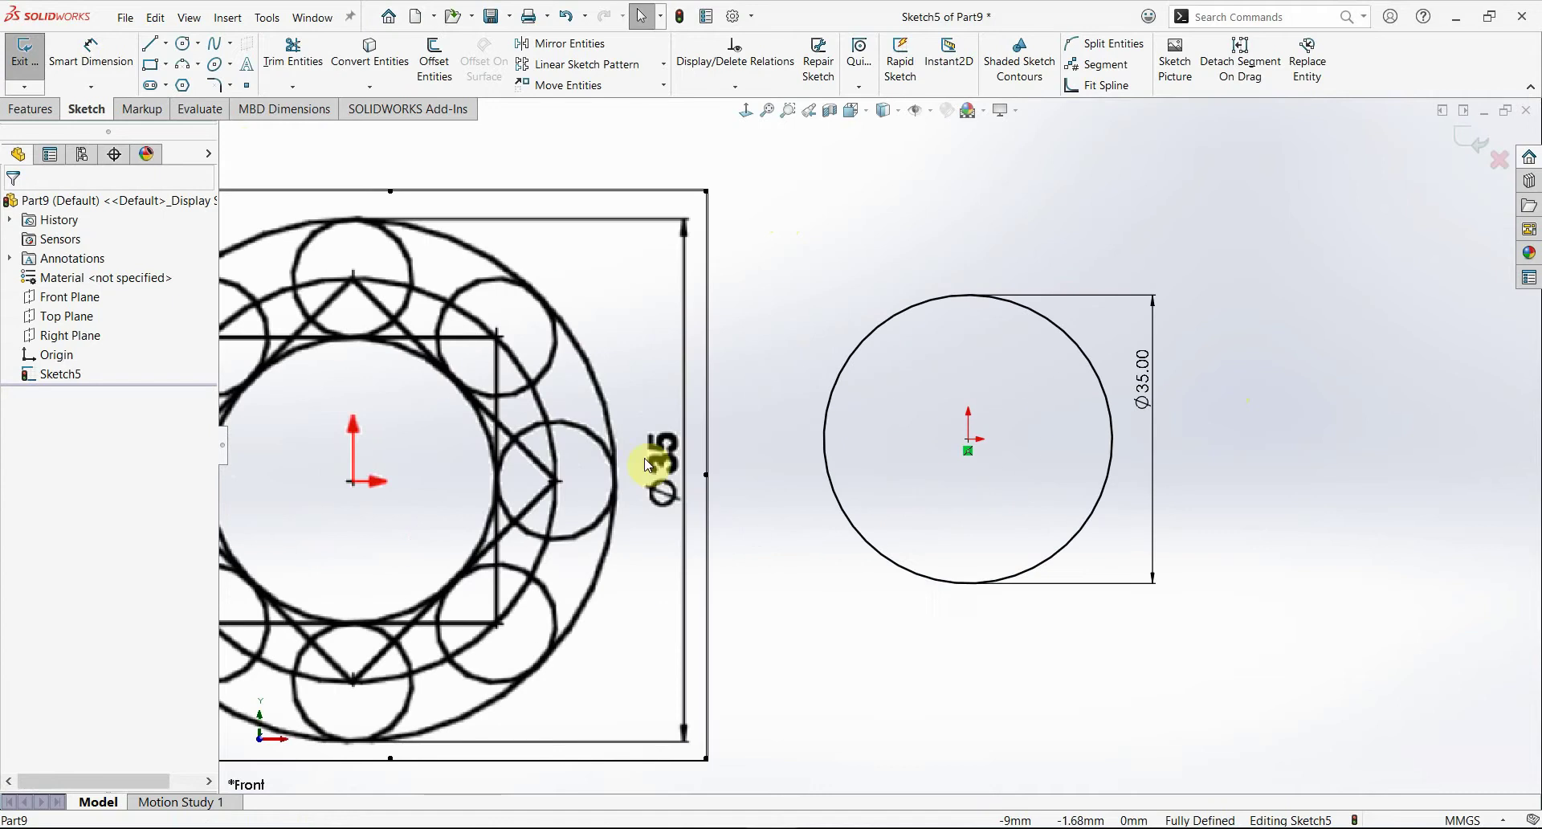
left_click_drag(613, 443, 715, 387)
scroll(735, 478, "up", 2)
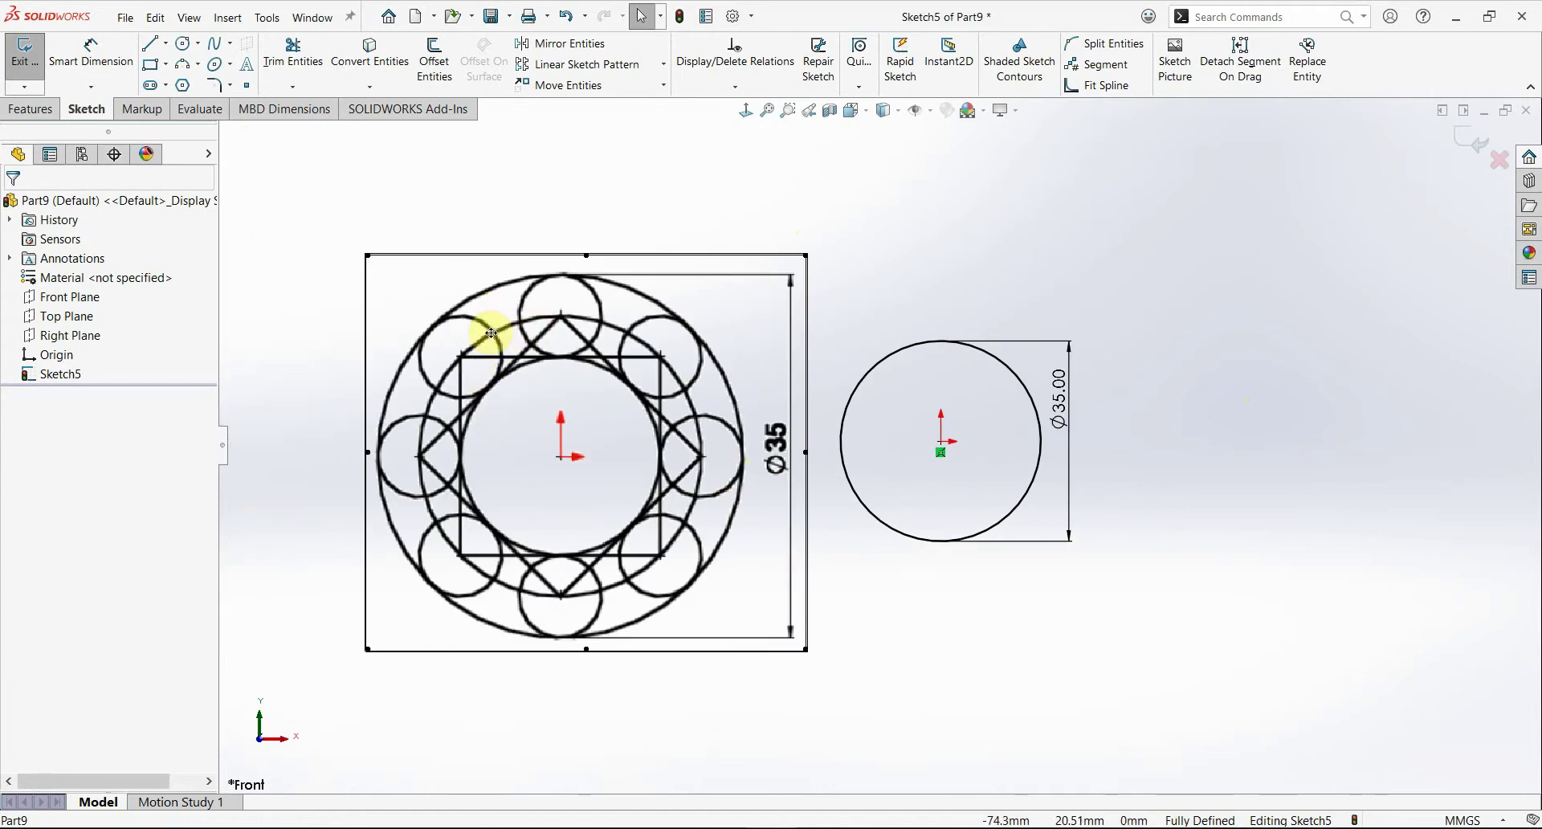
Step: Draw a four-sided polygon centred on the circle centre, sized by its circumscribed circle inside the 35 mm circle
left_click(183, 86)
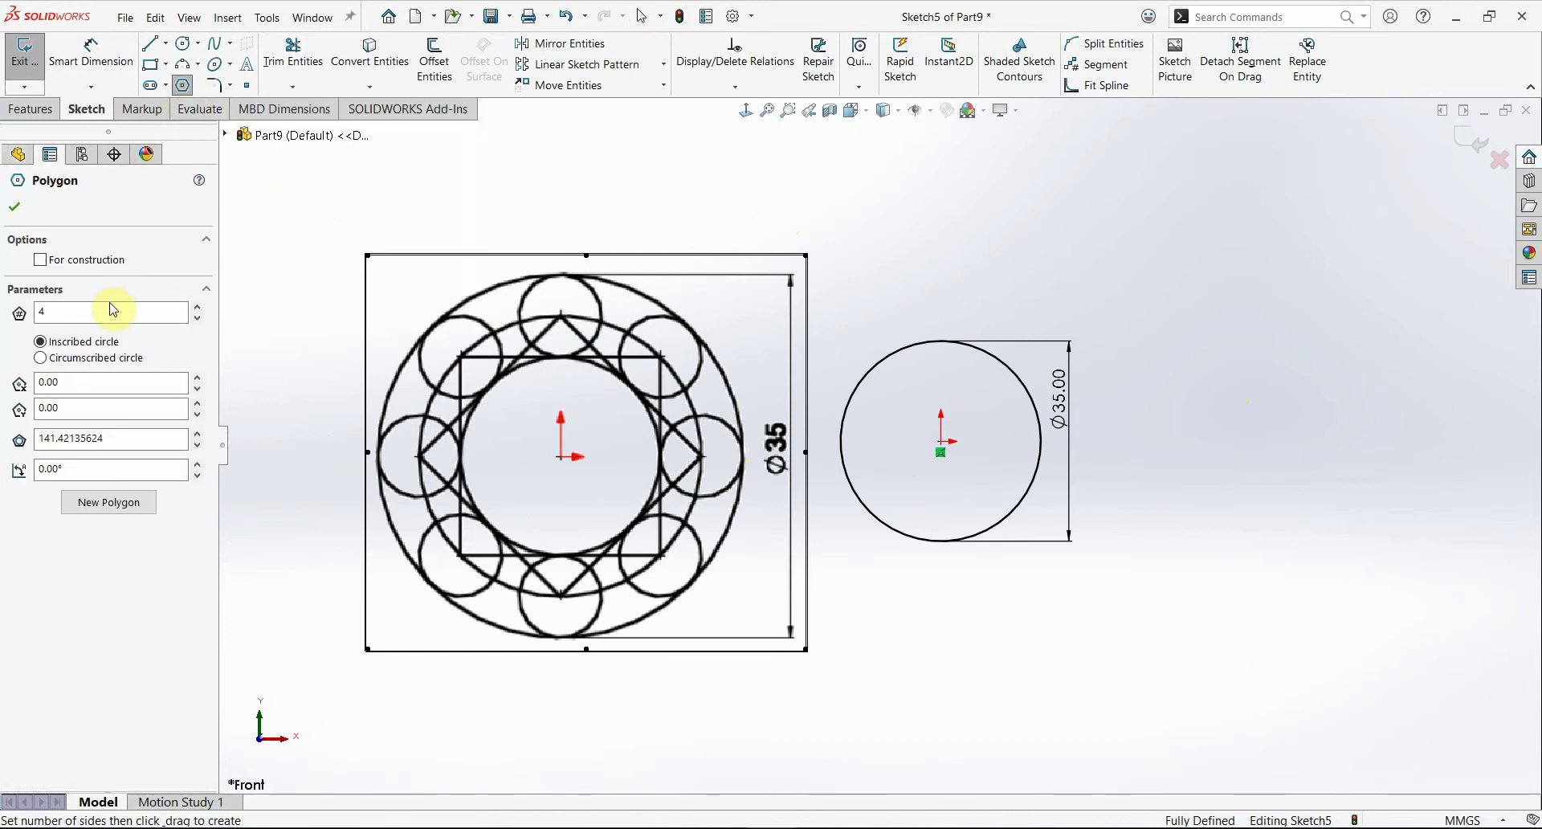
left_click(78, 359)
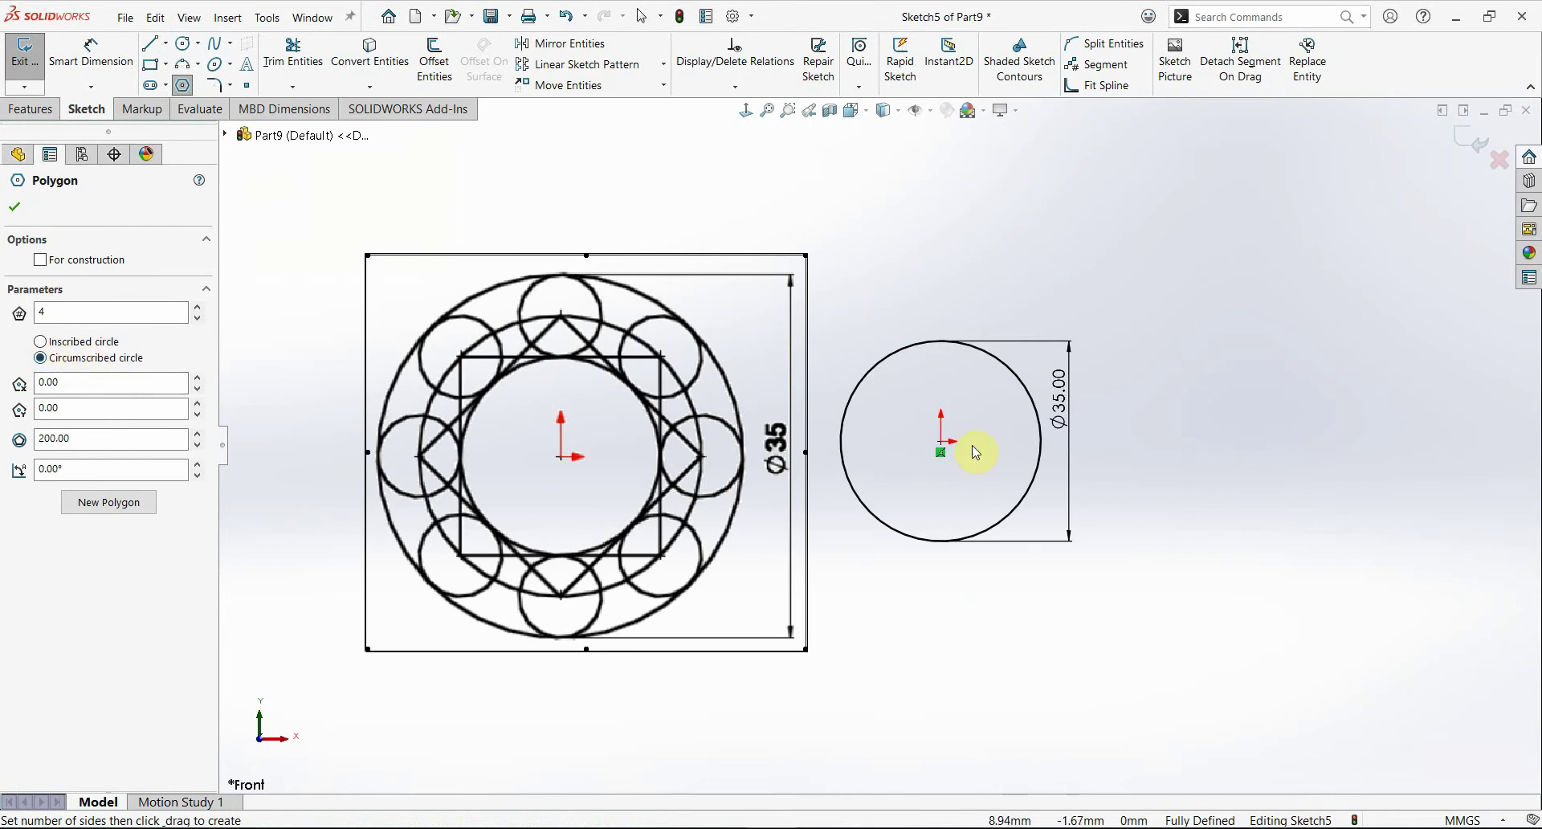
mouse_move(941, 451)
left_mouse_down()
mouse_move(961, 415)
mouse_move(571, 440)
left_mouse_up()
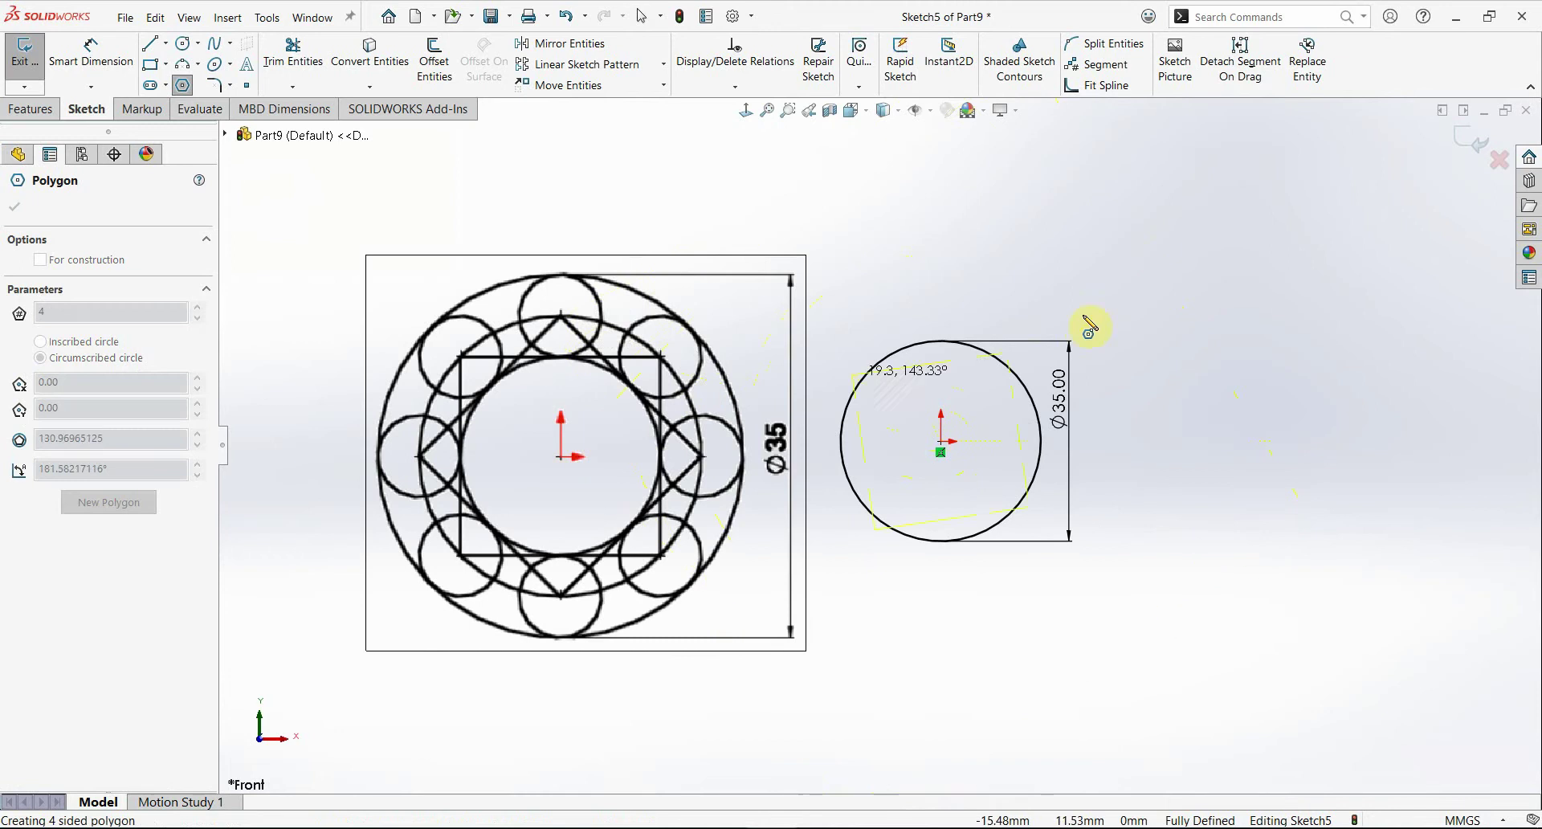
scroll(1009, 368, "down", 1)
mouse_move(571, 440)
left_mouse_down()
mouse_move(939, 391)
mouse_move(932, 378)
left_mouse_up()
scroll(925, 412, "down", 2)
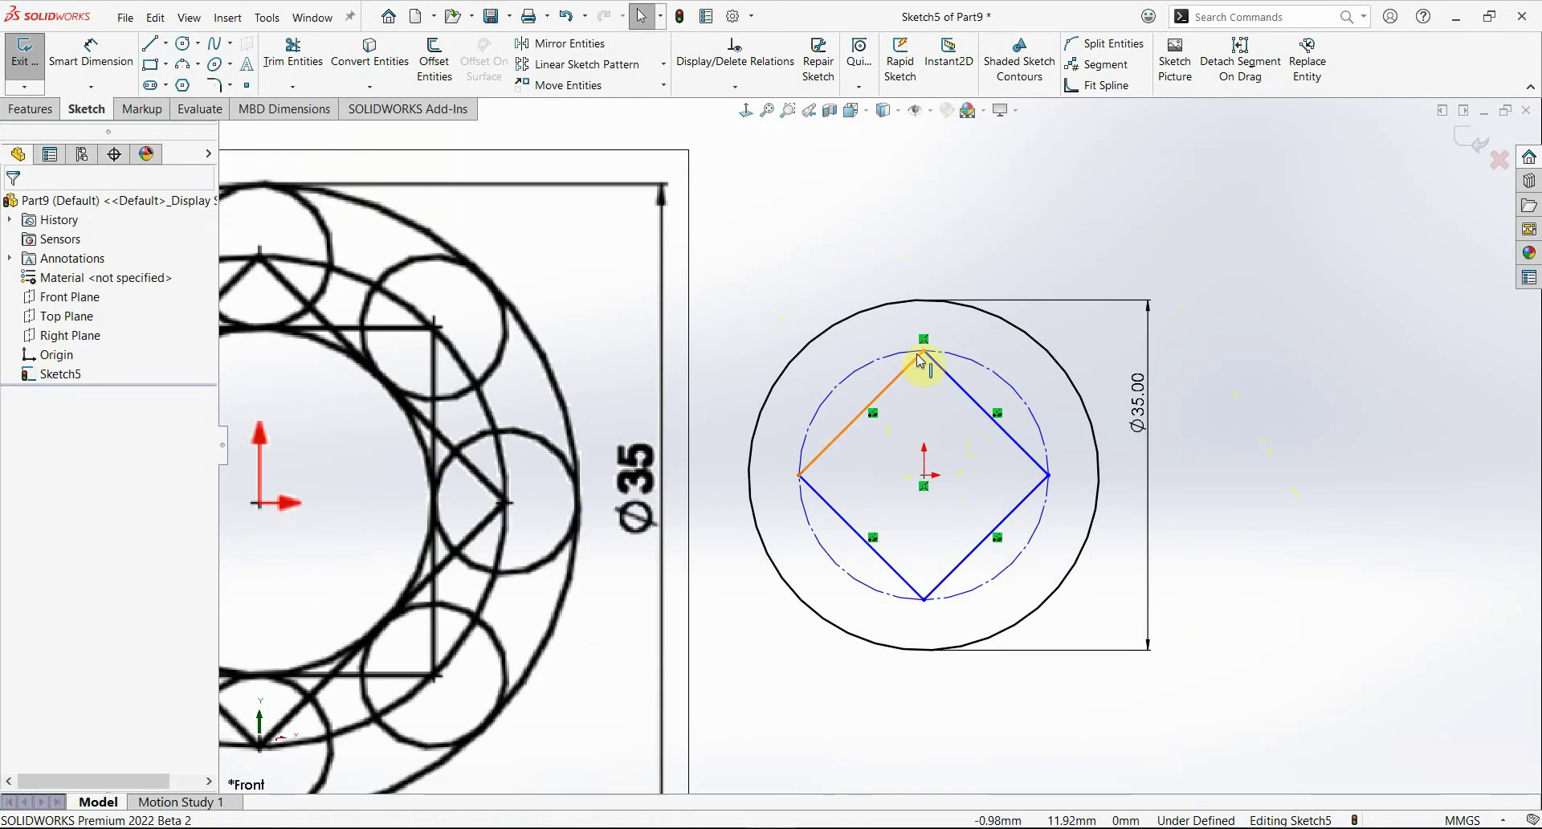
Step: Make the square's top corner vertical with the centre point so it sits as a diamond
left_click(923, 353)
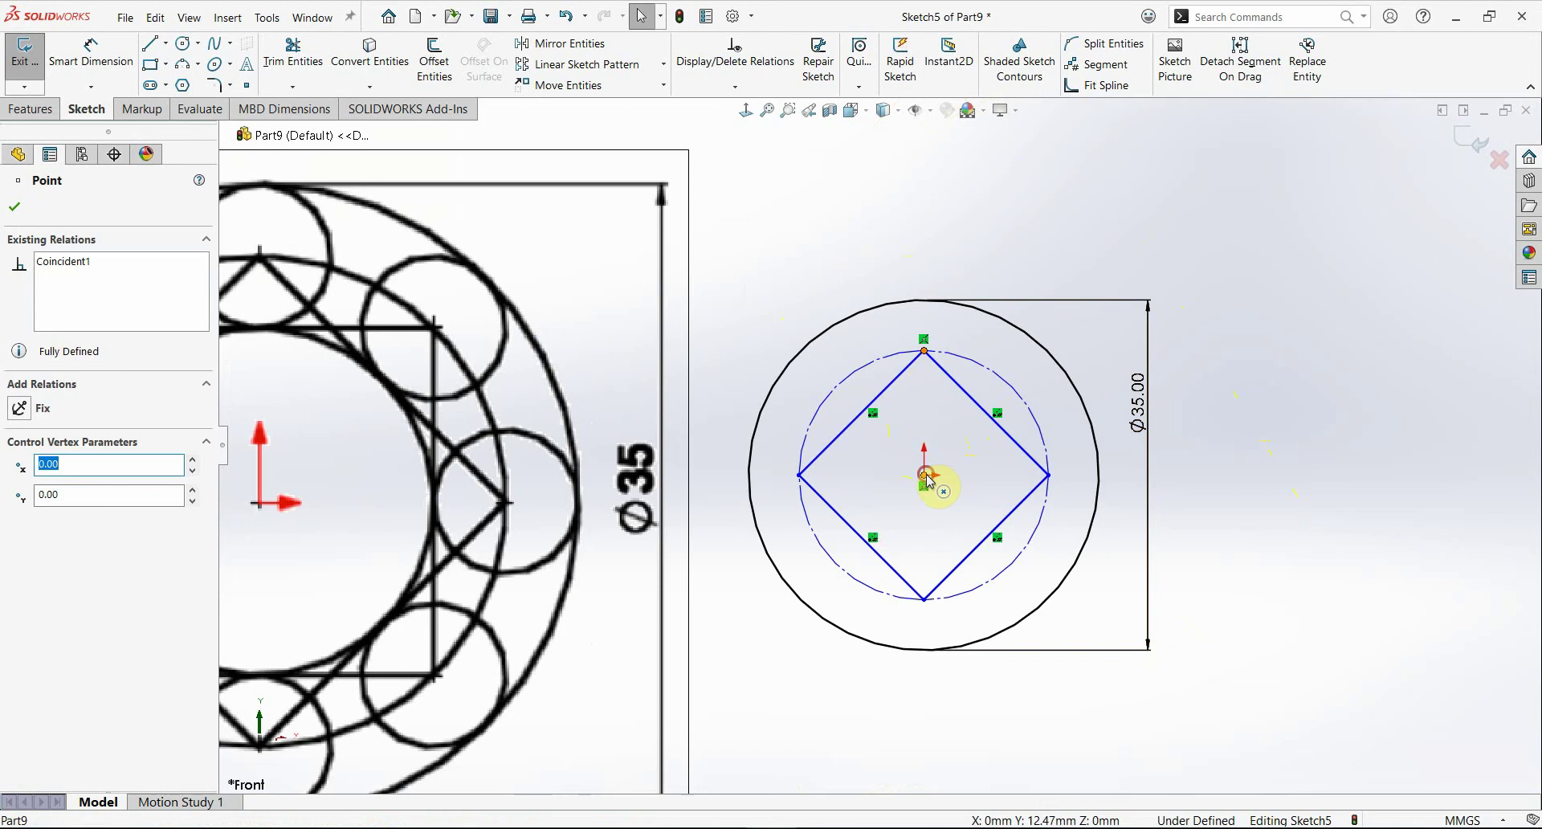
left_click(926, 477, "ctrl")
left_click(998, 402)
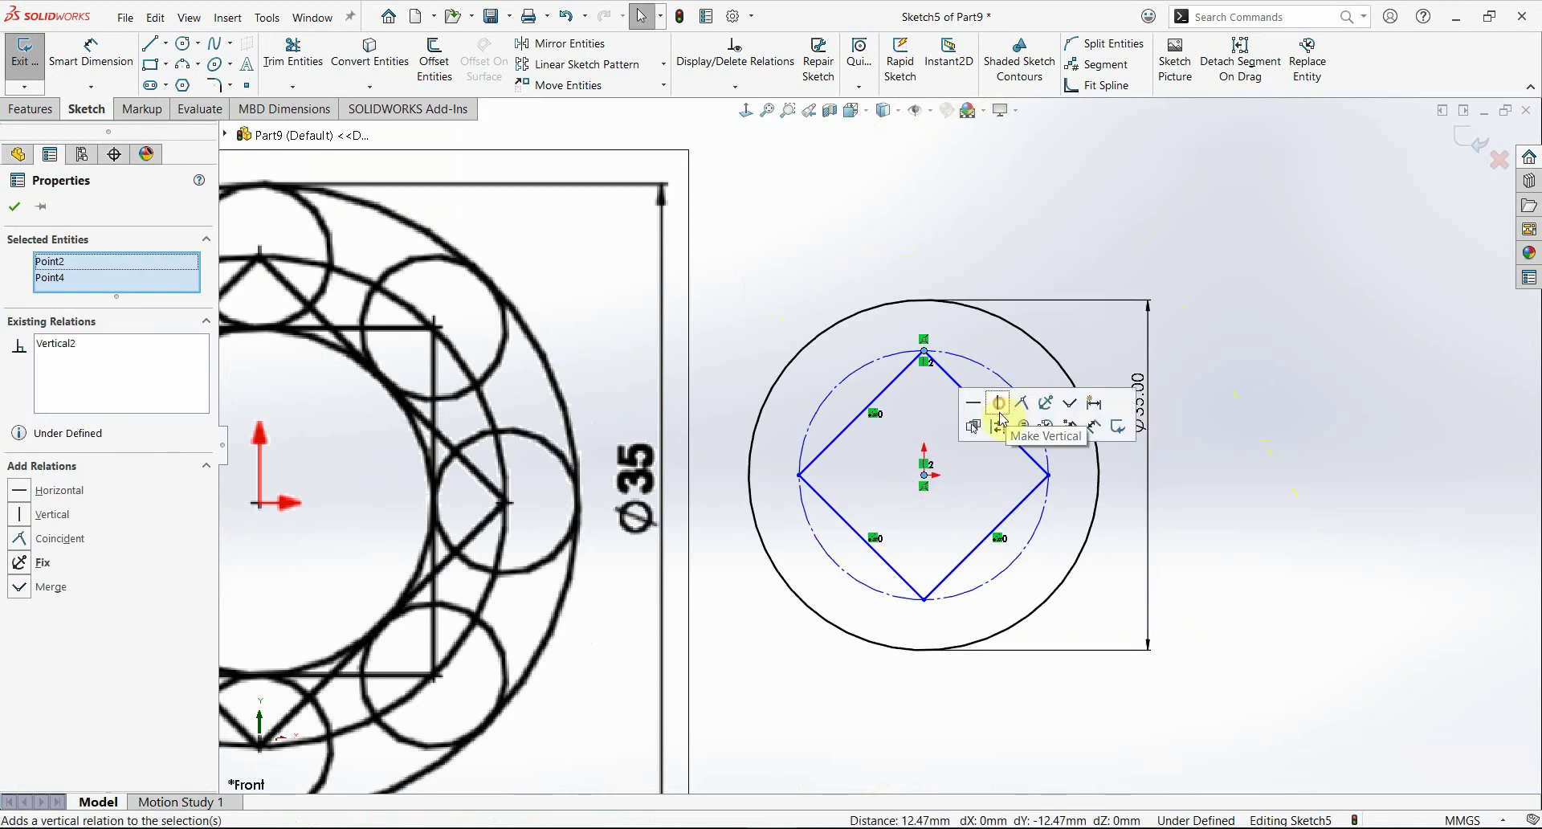
left_click(974, 494)
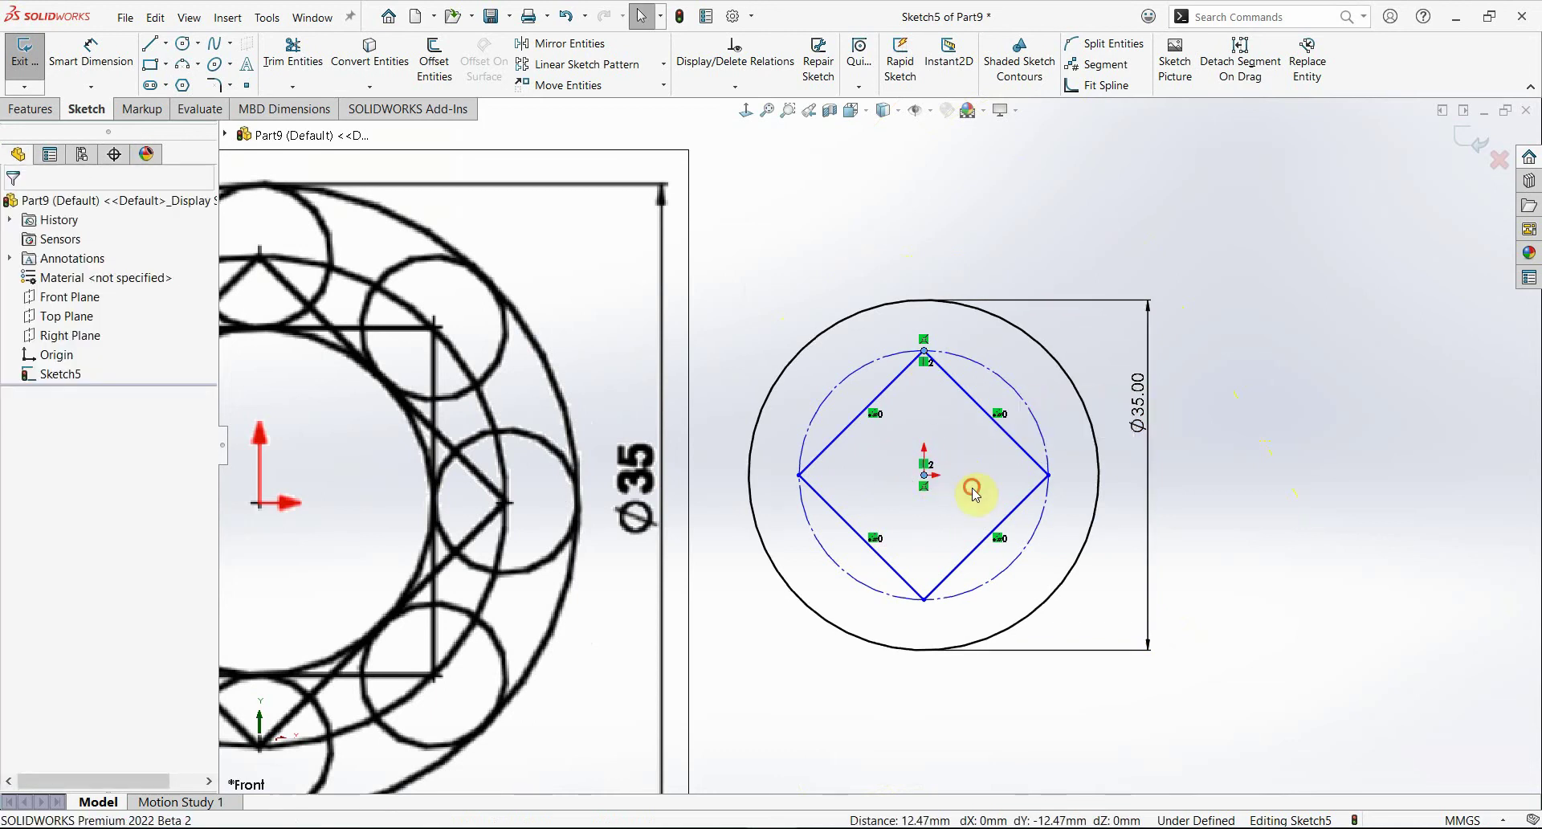
Step: Convert the polygon's construction circle into a regular inner circle
left_click(867, 374)
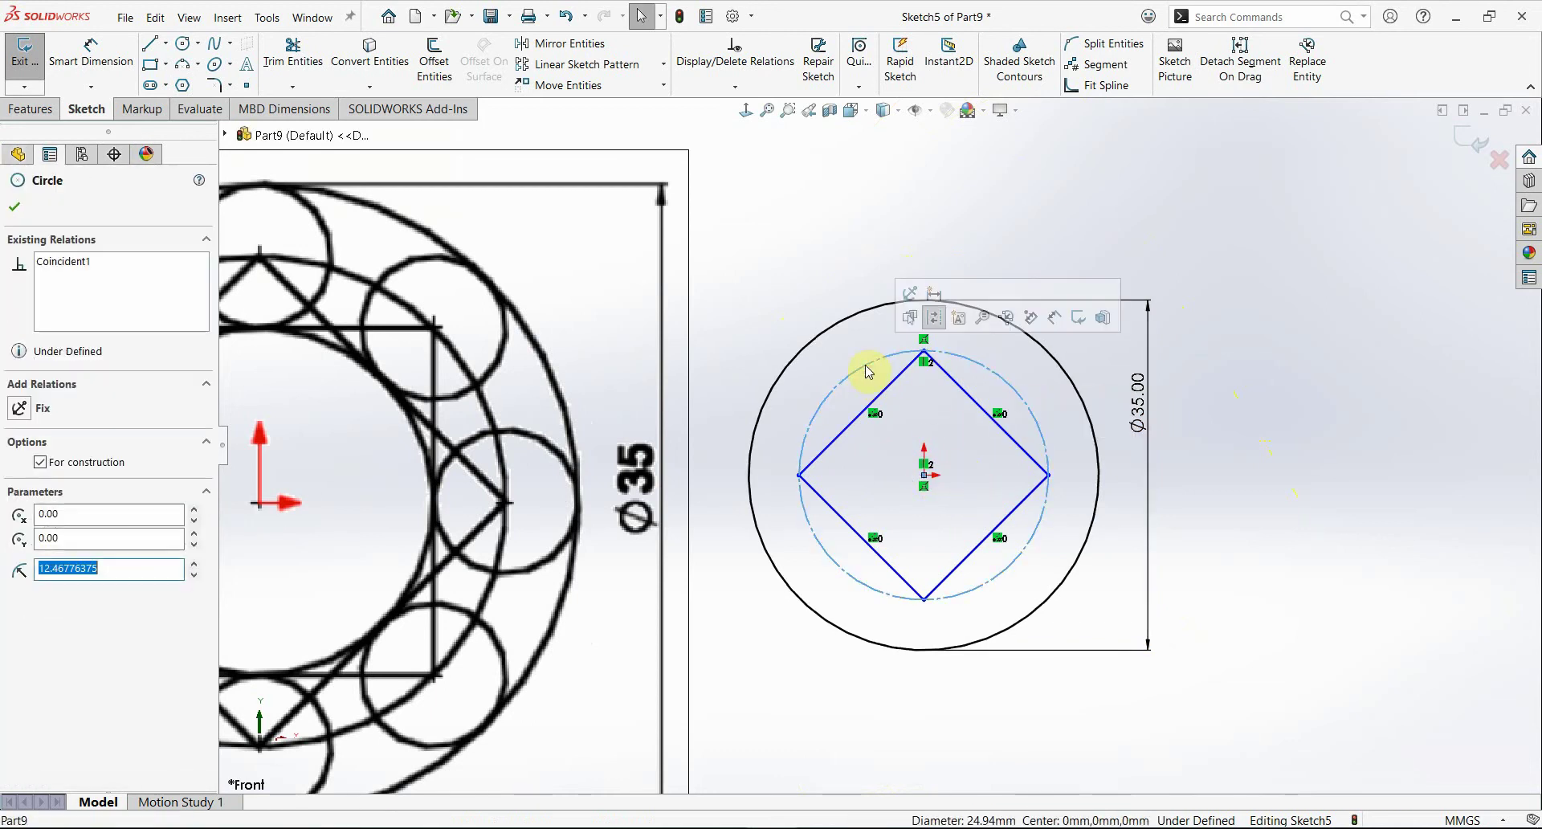
left_click(938, 318)
key("Escape")
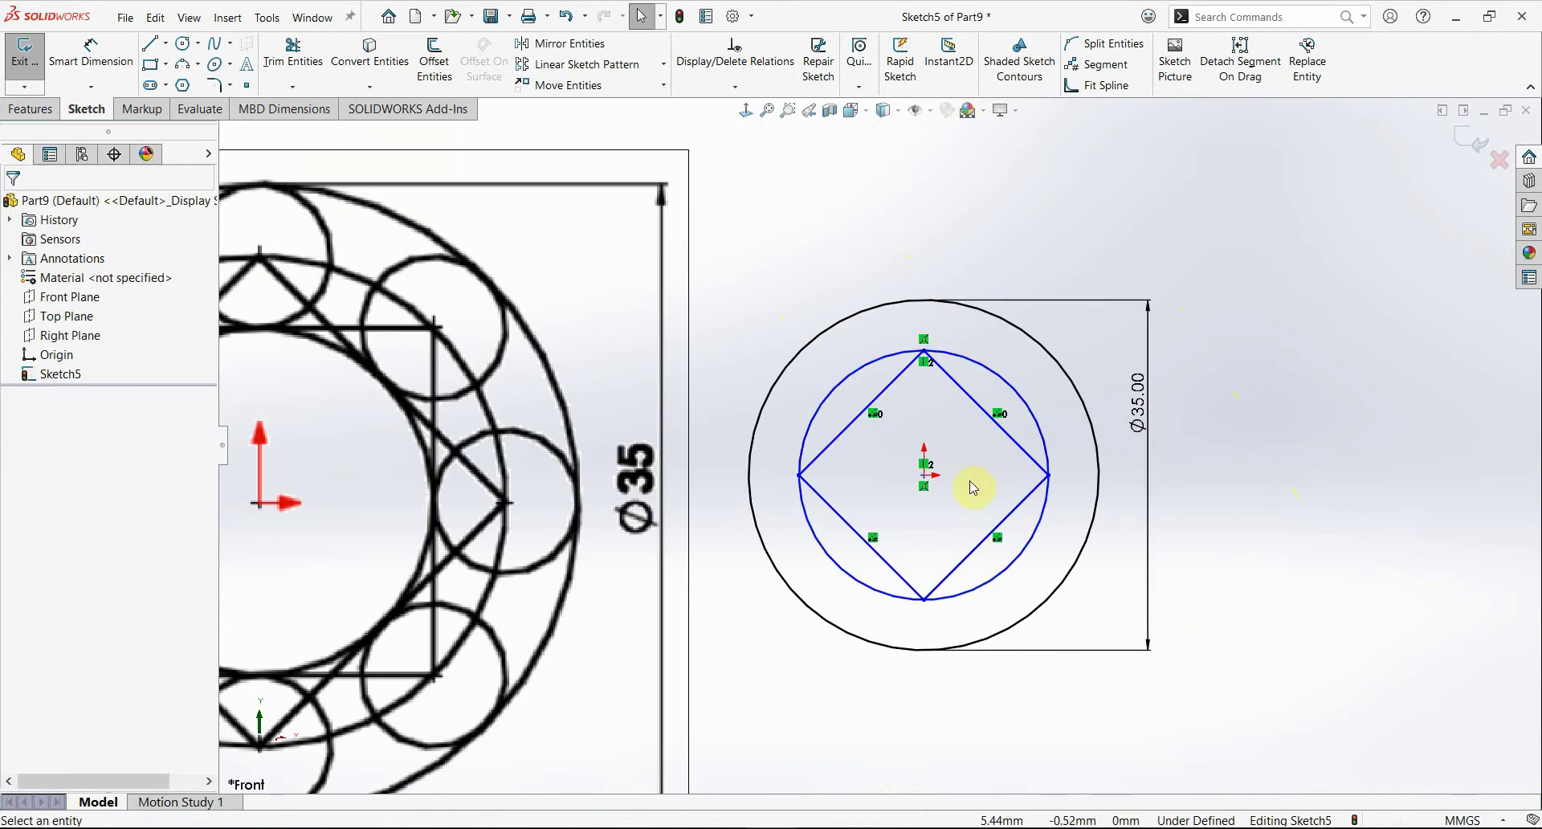
scroll(871, 475, "up", 3)
scroll(871, 476, "down", 1)
scroll(861, 482, "up", 3)
scroll(602, 448, "down", 3)
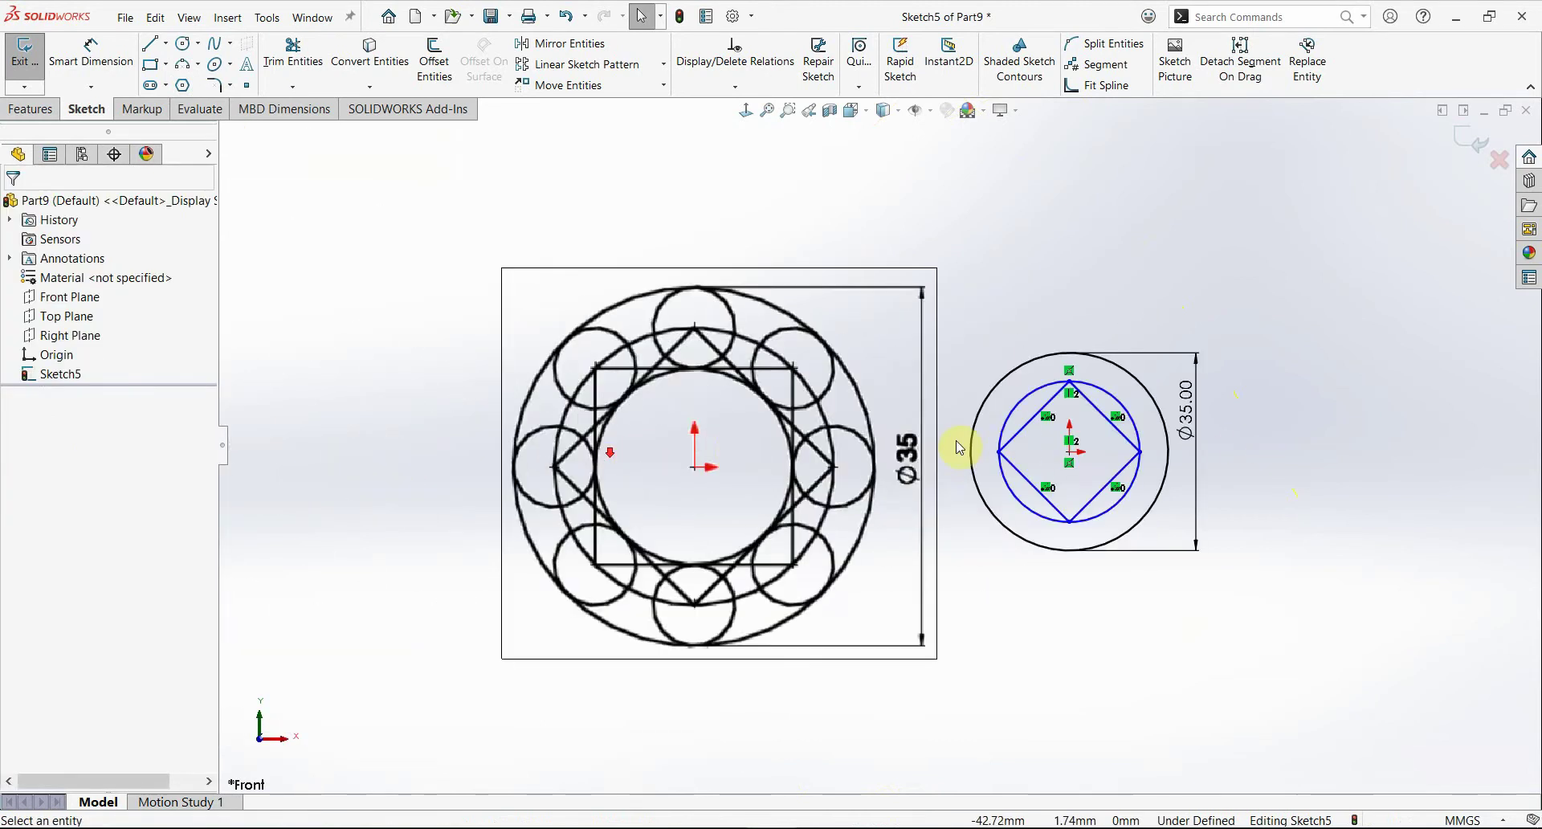
scroll(811, 440, "down", 2)
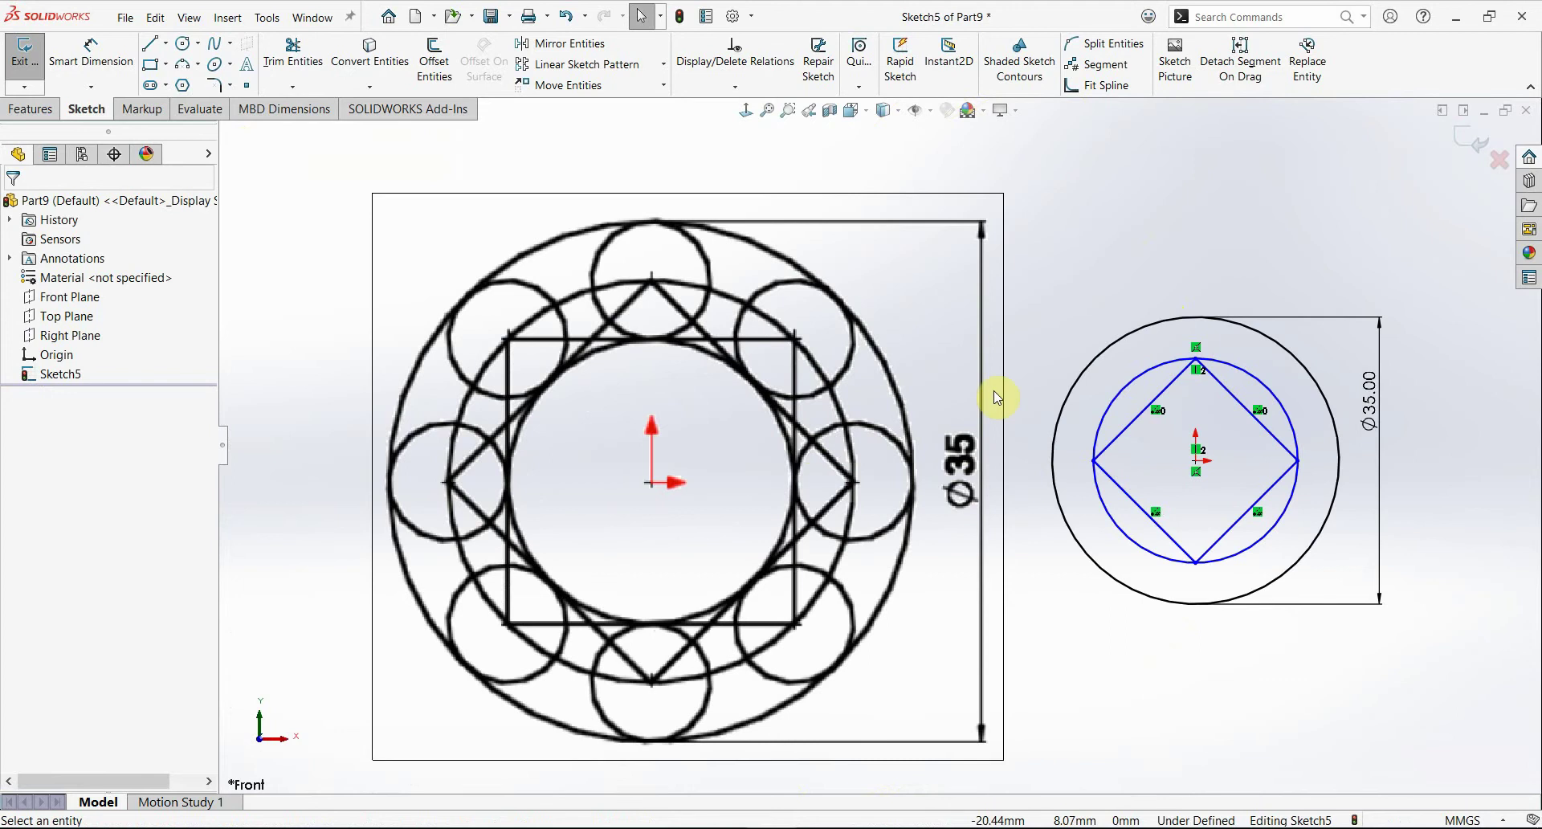
scroll(1285, 406, "down", 2)
Step: Draw an upright four-line square with its corners on the inner circle
left_click(149, 43)
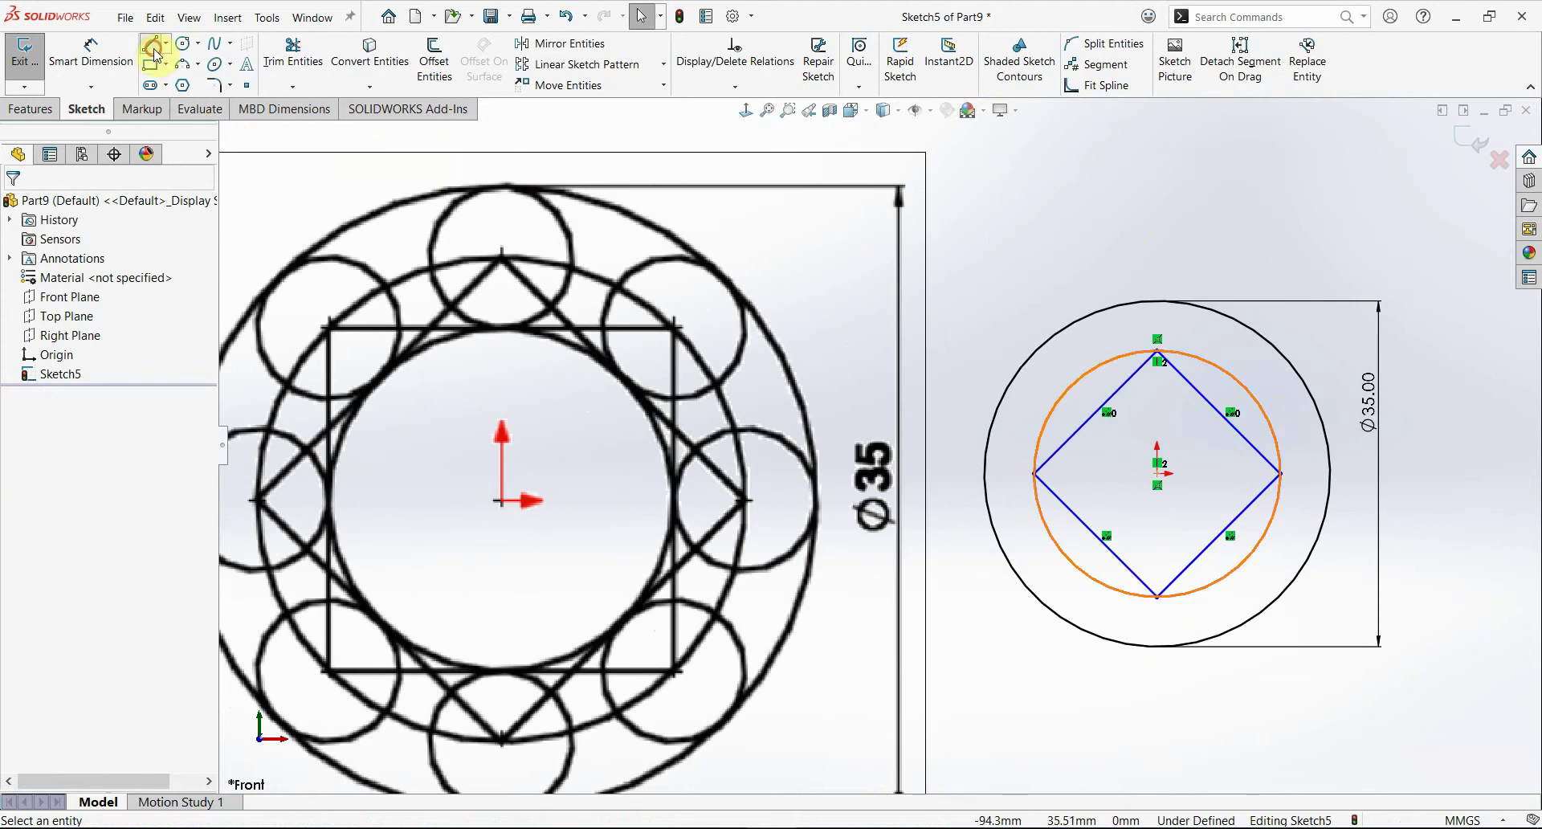
left_click(1061, 400)
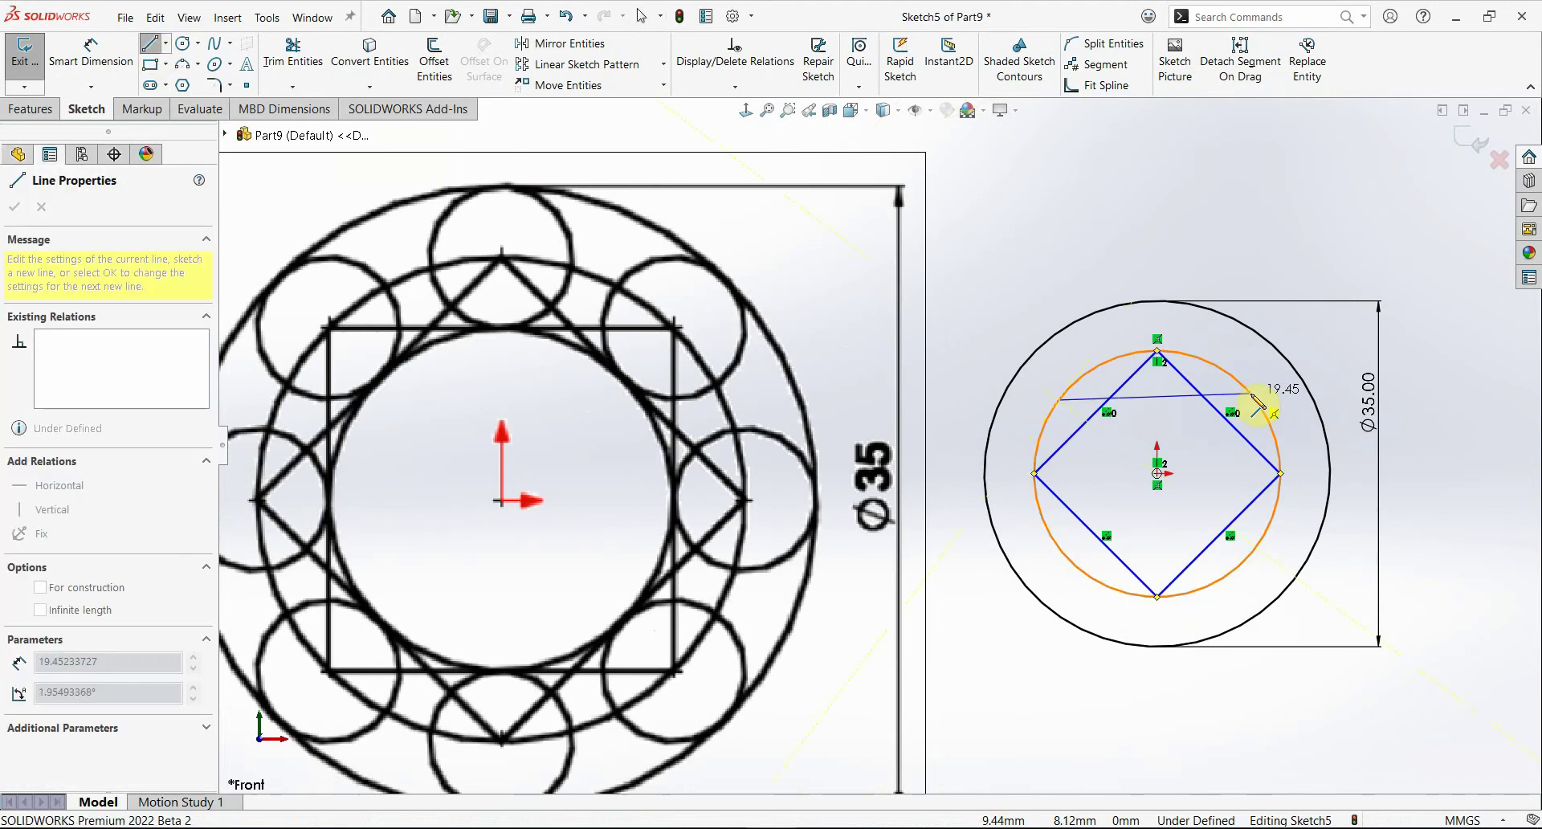
left_click(1255, 399)
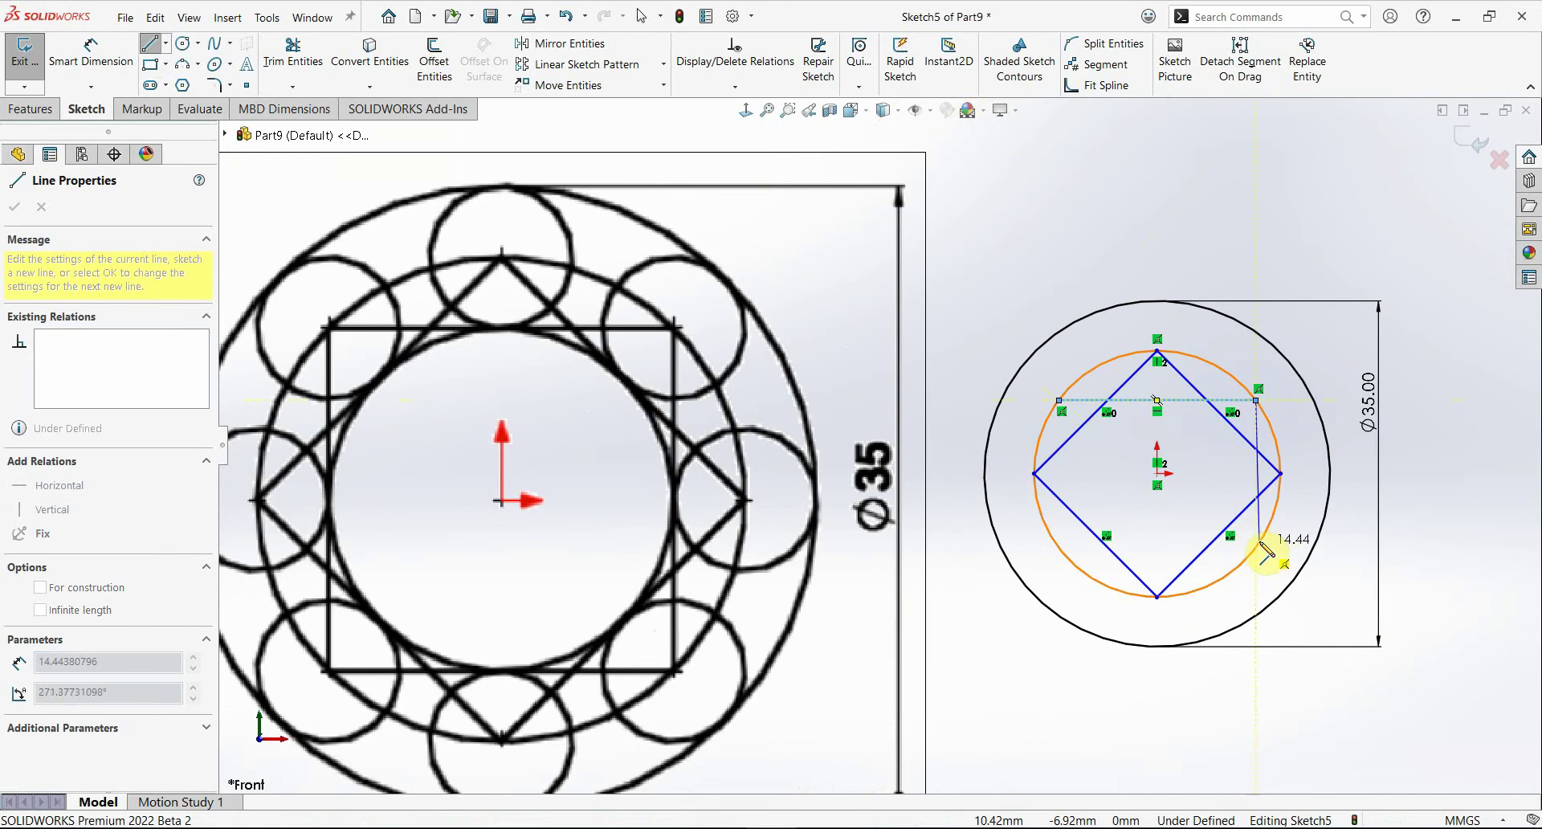
left_click(1255, 546)
left_click(1058, 549)
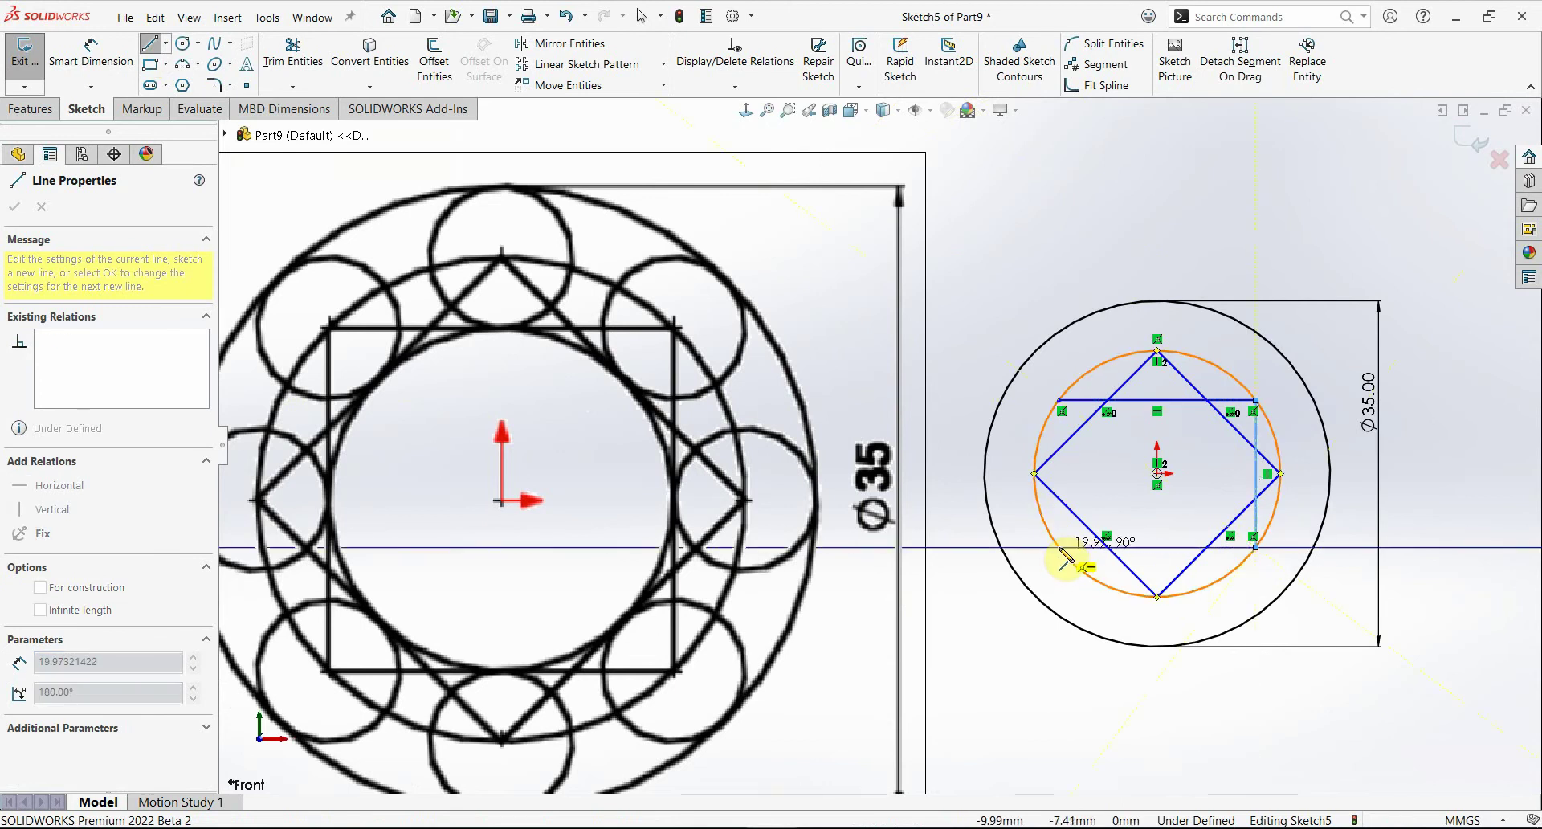
double_click(1060, 399)
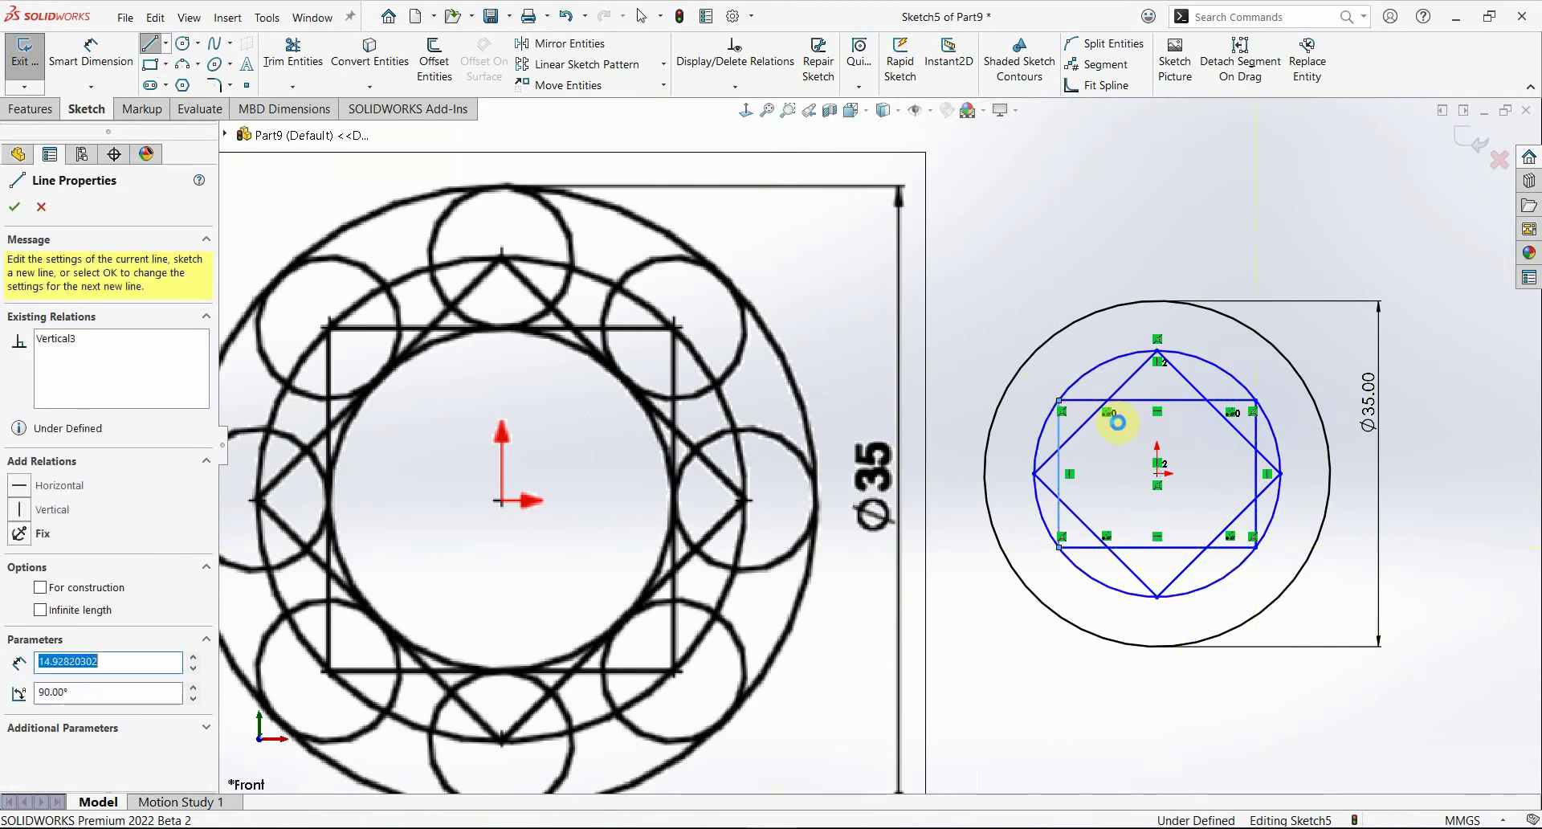
key("Escape")
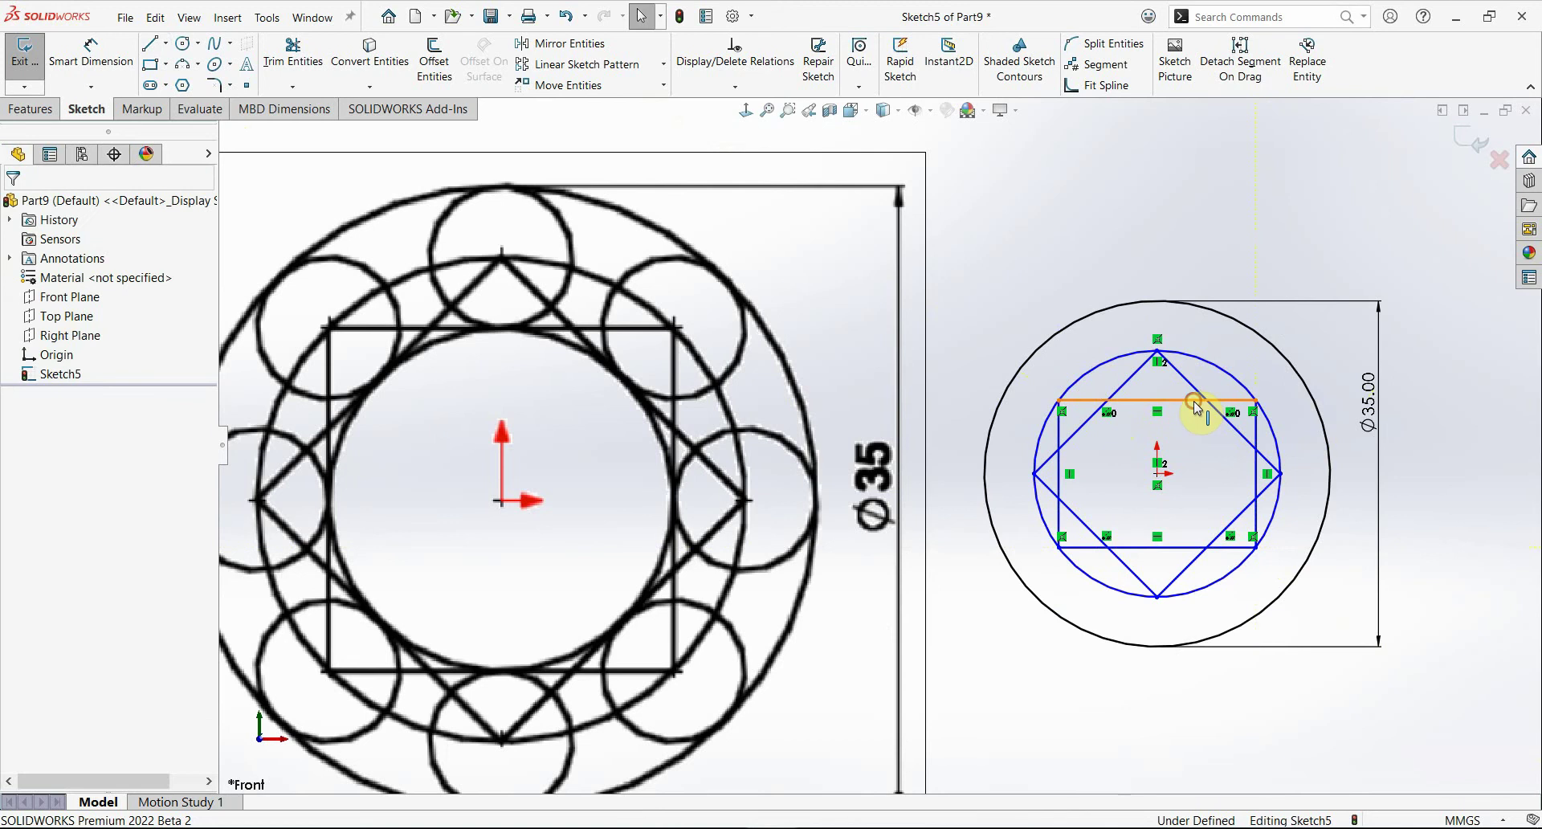
Step: Make the square's top and right edges equal in length
left_click(1196, 402)
left_click(1256, 470, "ctrl")
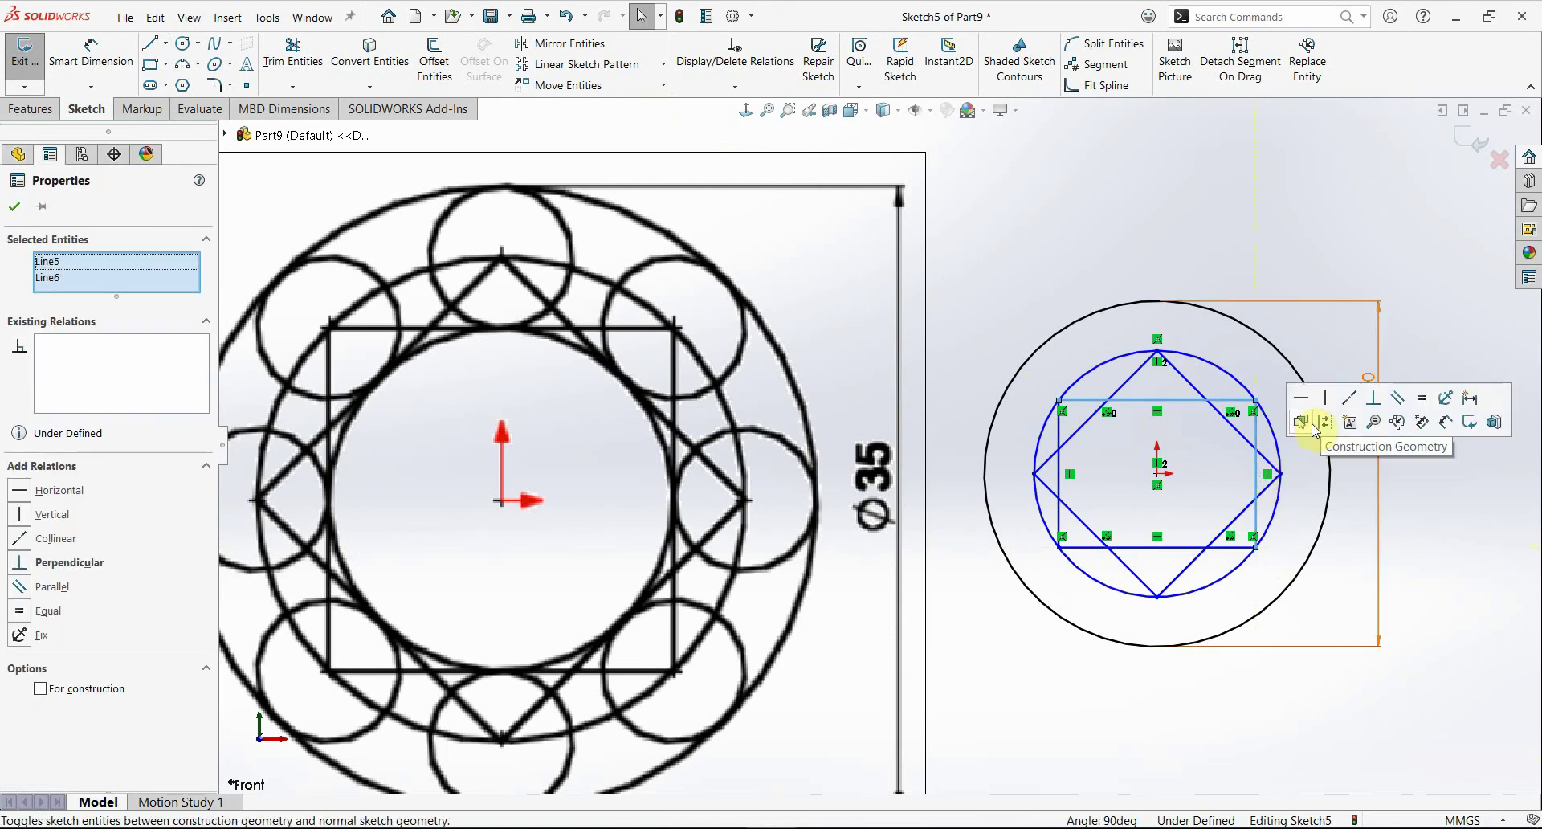
left_click(1419, 399)
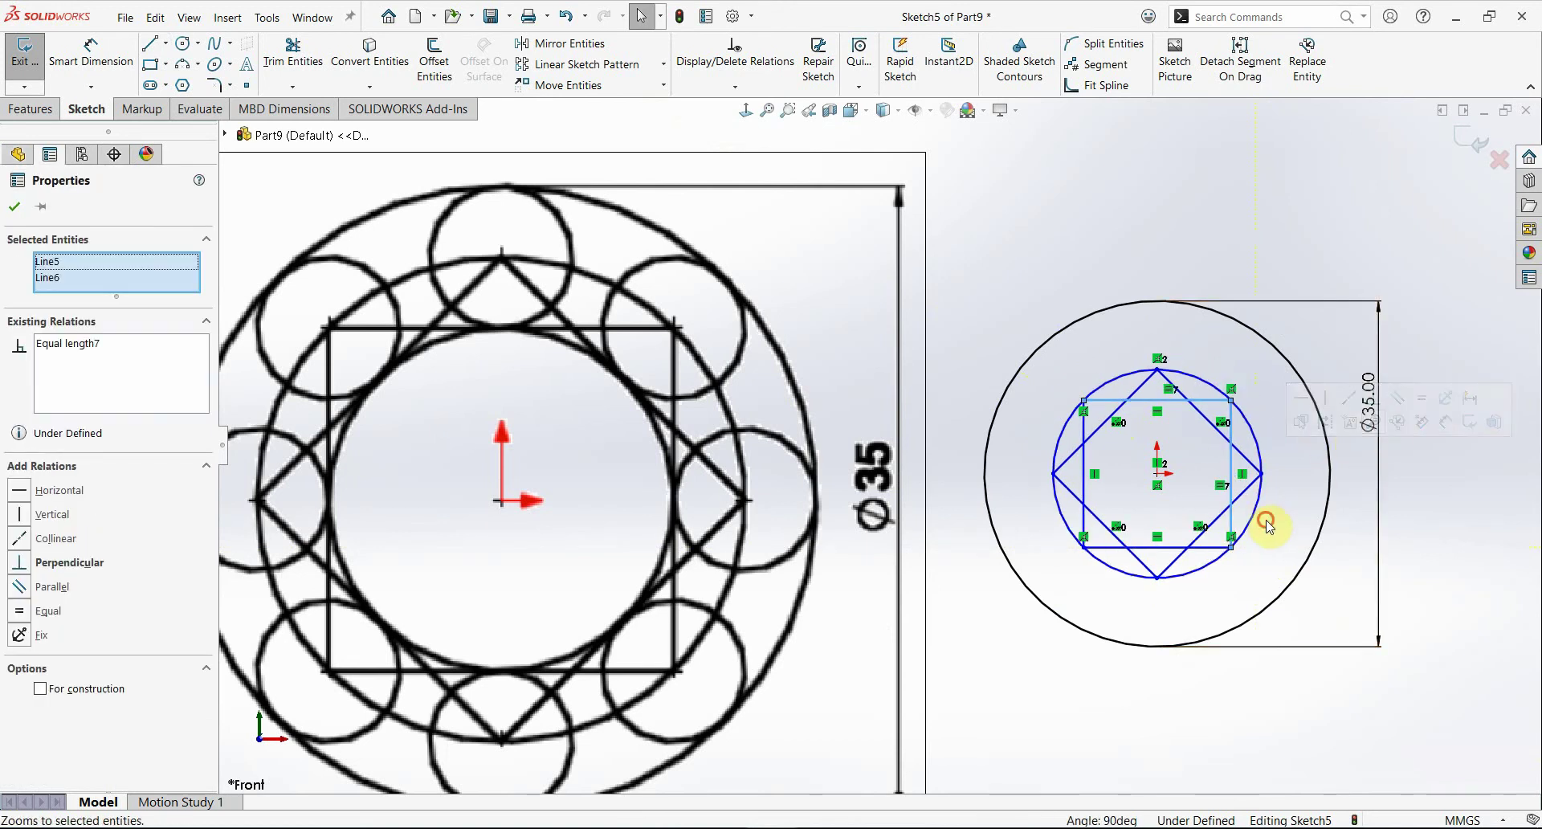
left_click(1184, 450)
scroll(1183, 452, "down", 2)
scroll(880, 444, "up", 2)
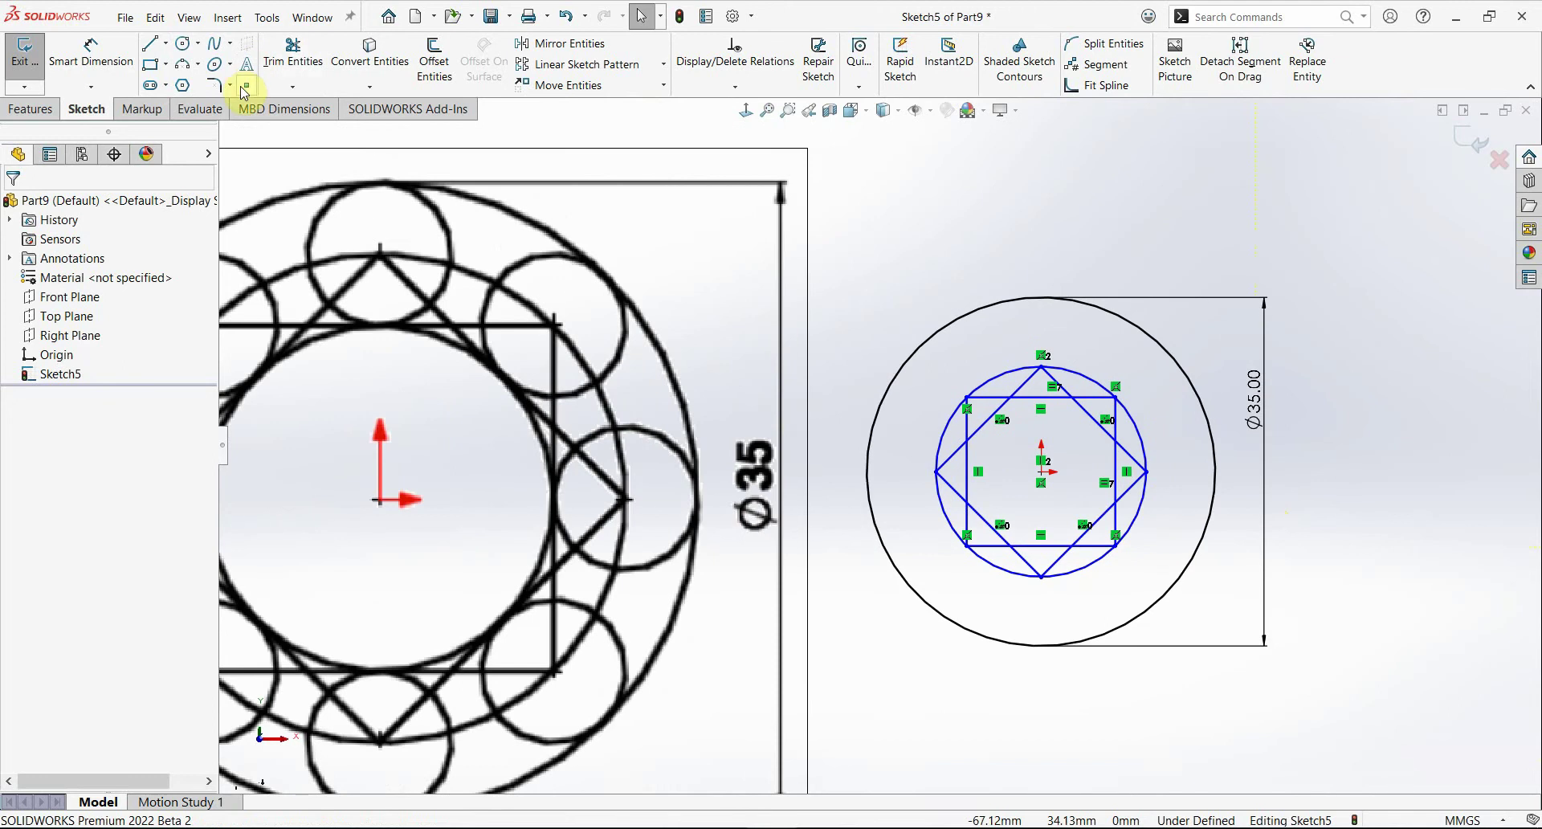
Step: Draw a circle centred on the origin, touching the upright square's sides
left_click(183, 44)
left_click(1040, 471)
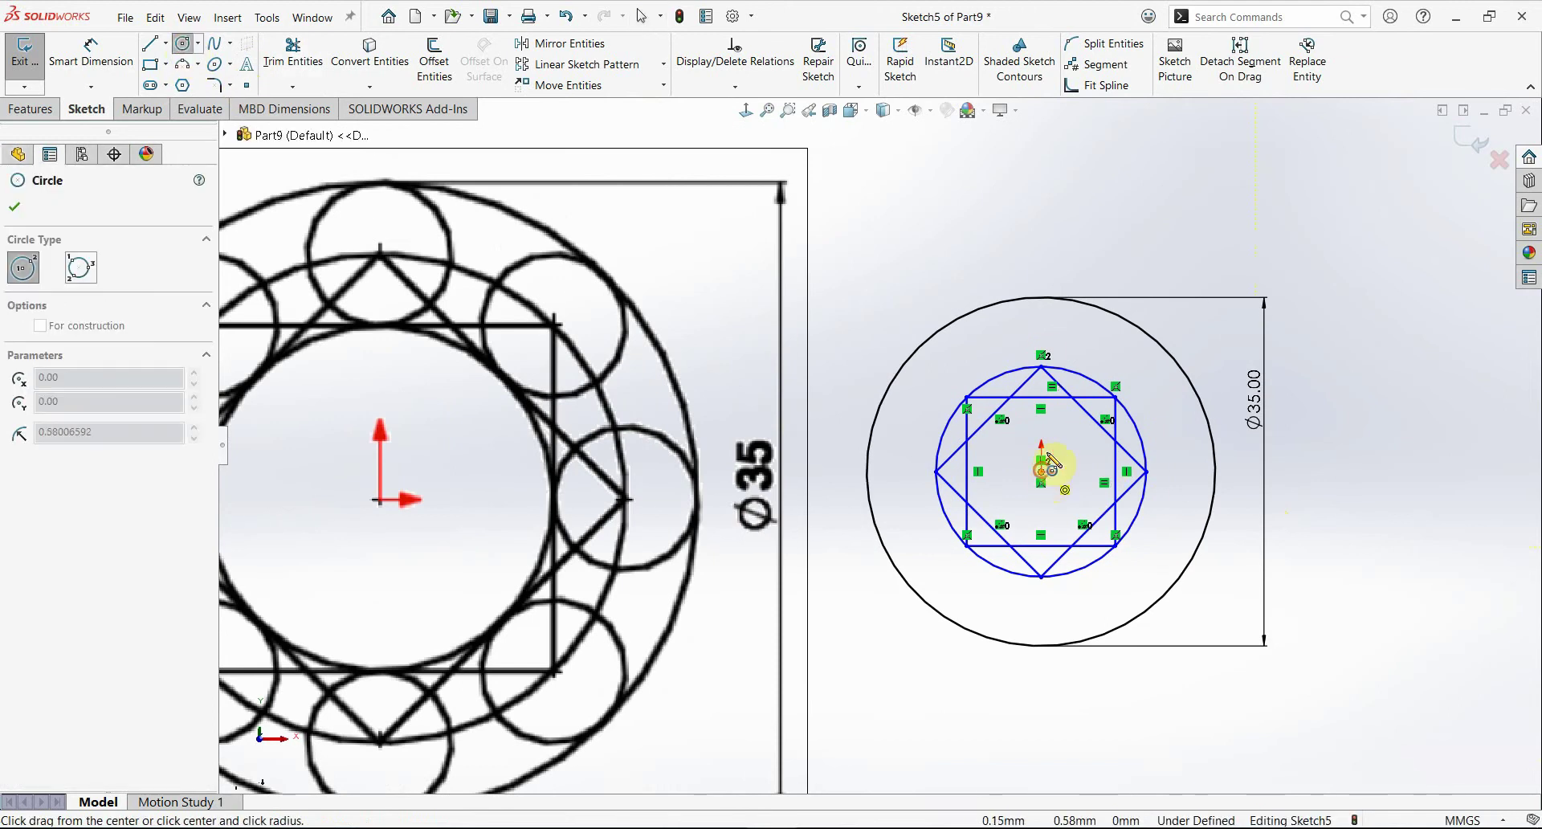
left_click(1041, 399)
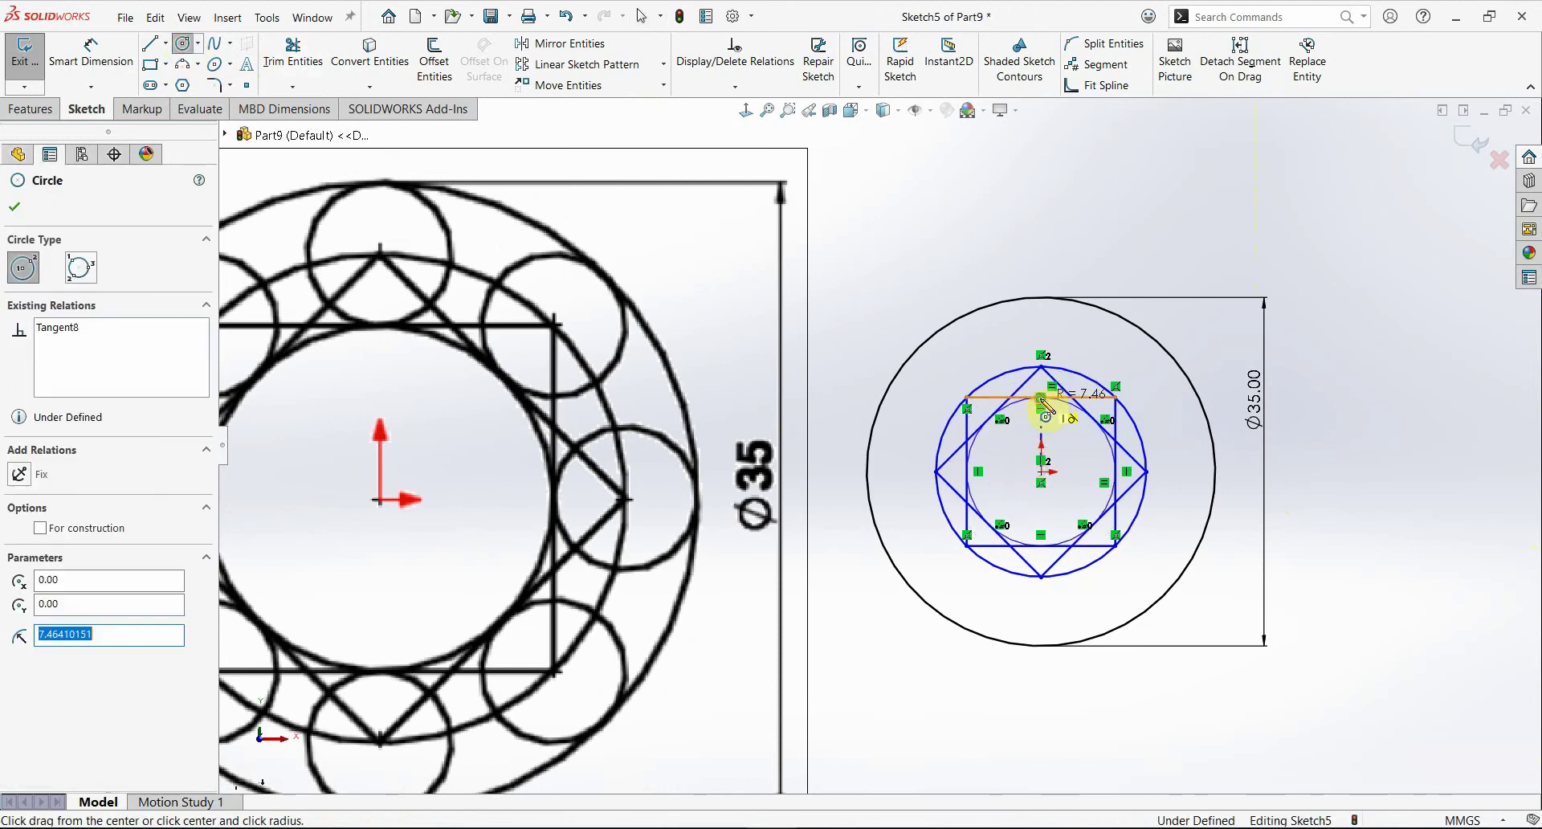
key("Escape")
key("z")
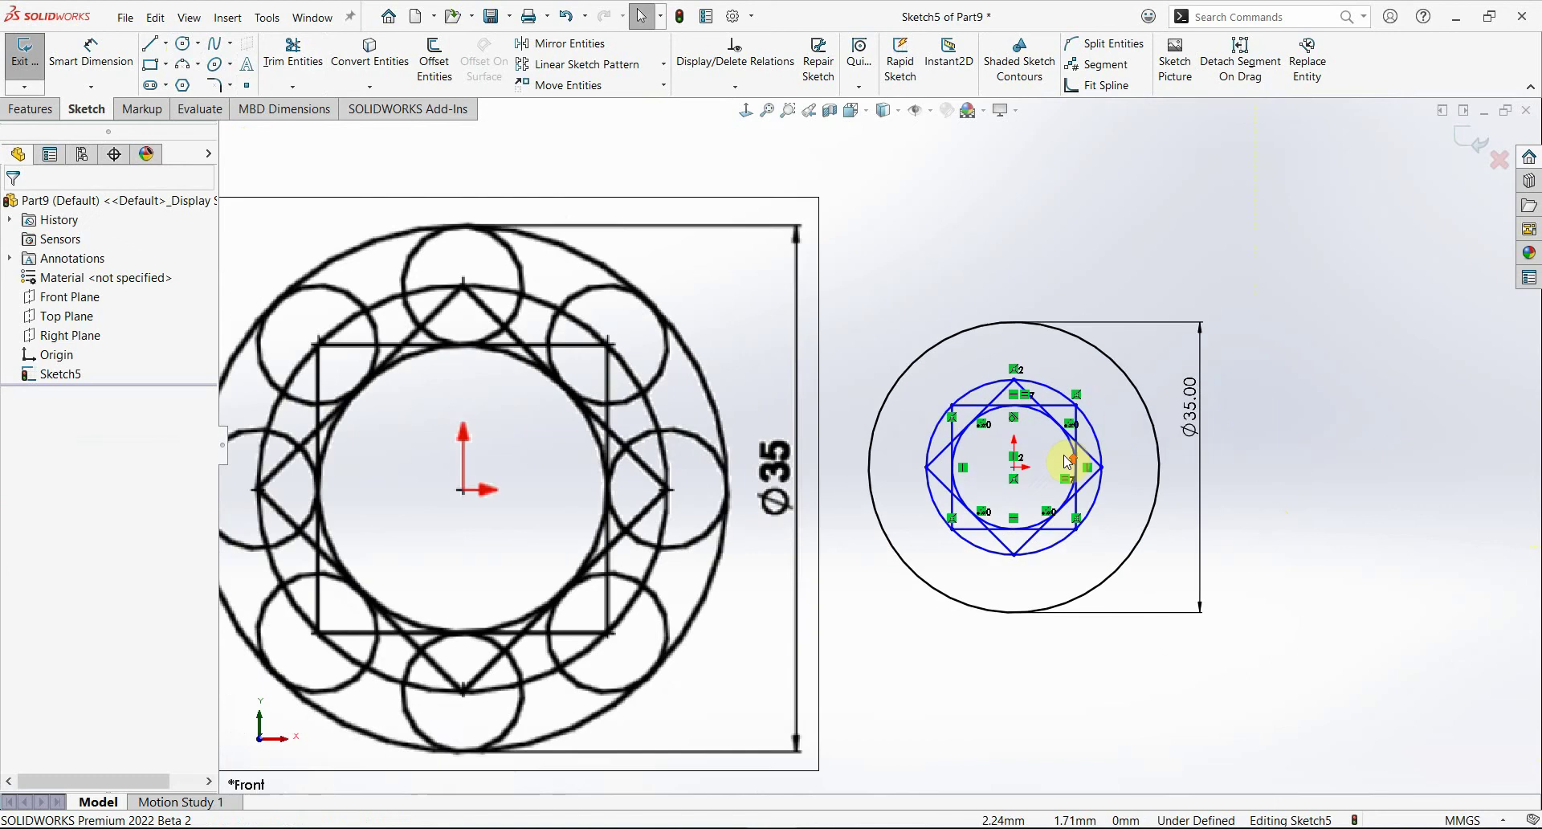
scroll(484, 354, "down", 2)
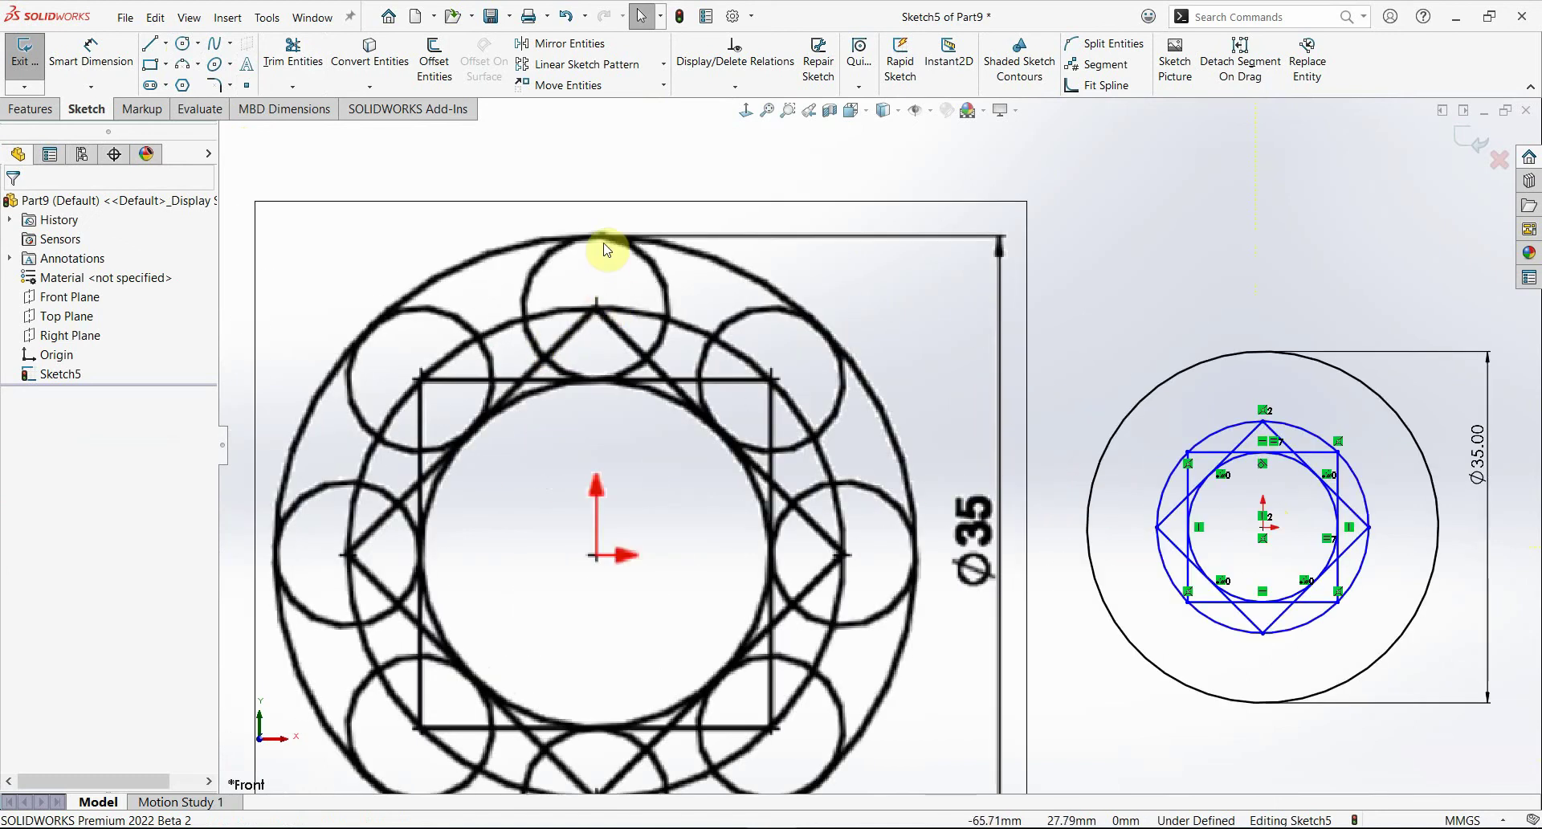
Step: Add a small circle on the diamond's top corner and make it tangent to the square's top edge
left_click(183, 46)
scroll(1337, 398, "down", 2)
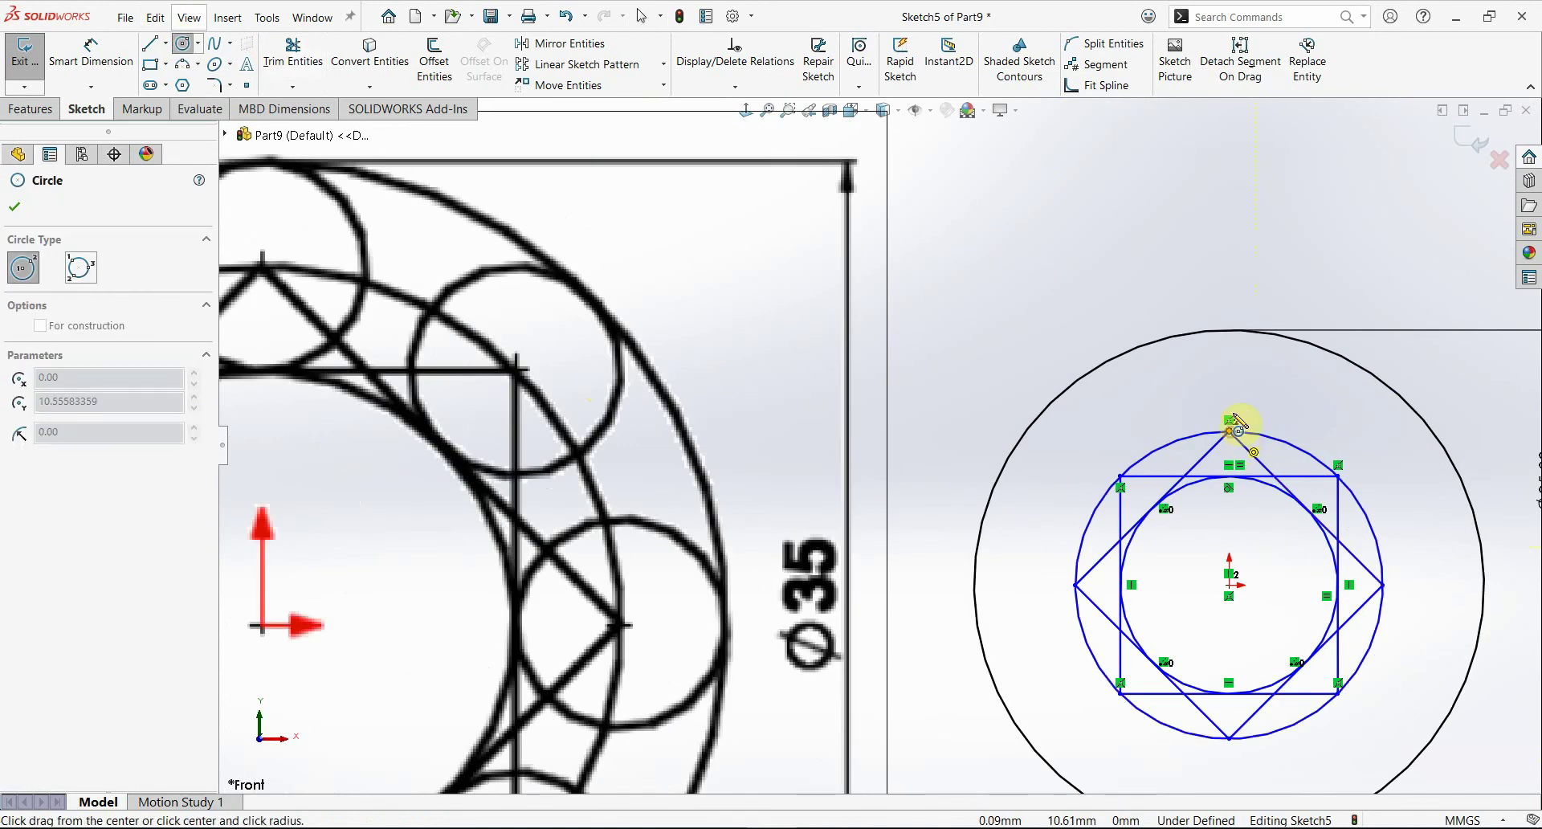
left_click(1235, 419)
left_click(1230, 331)
key("Escape")
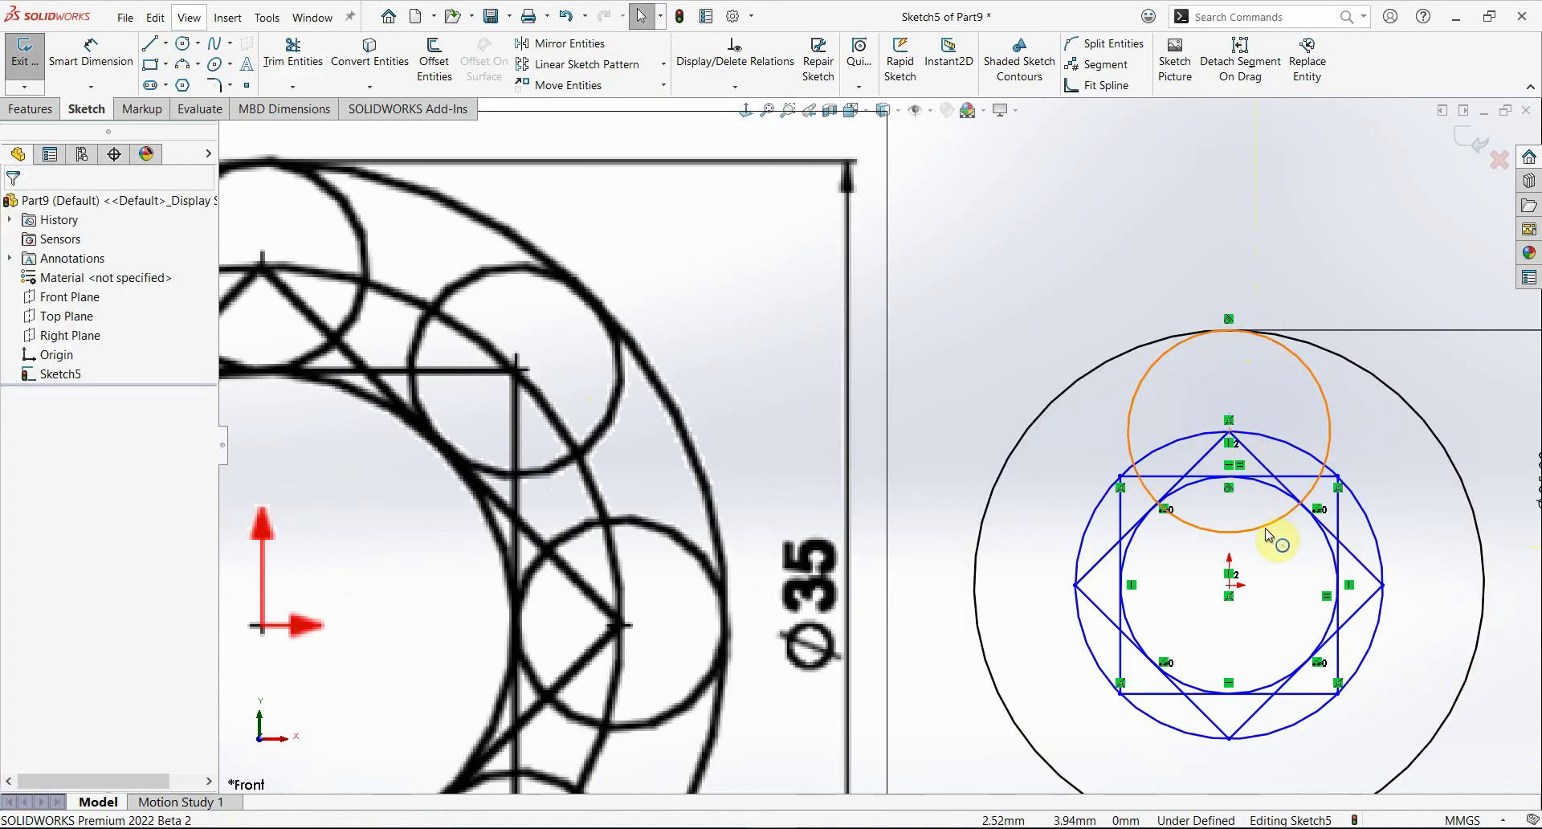
left_click(1262, 526)
left_click(1243, 478, "ctrl")
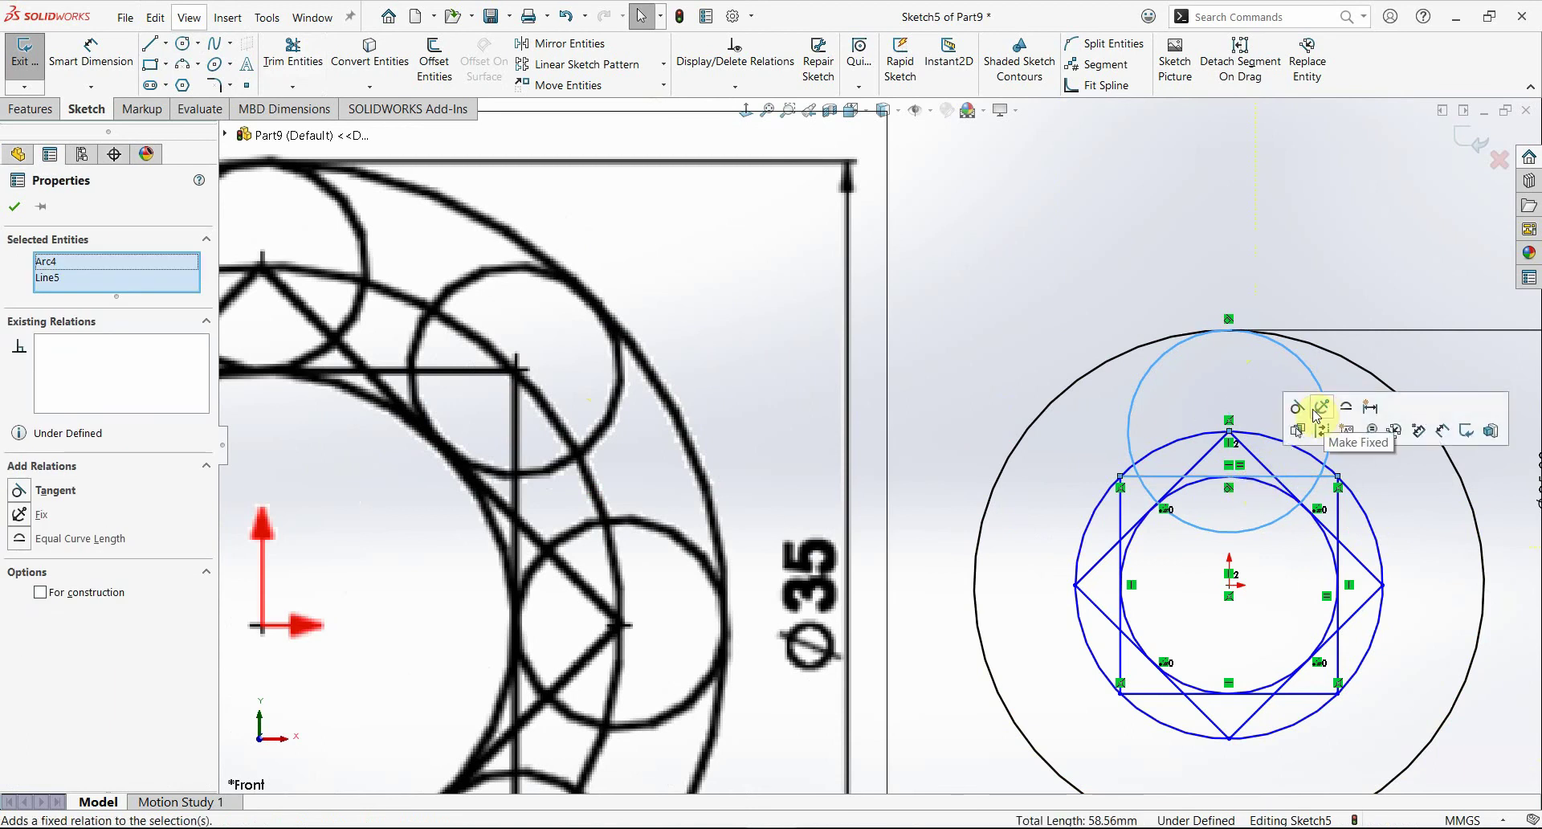
left_click(1302, 507)
key("Escape")
Step: Add seven more radius 3.96 circles at each remaining diamond vertex and square corner, completing the ring of eight
key("z")
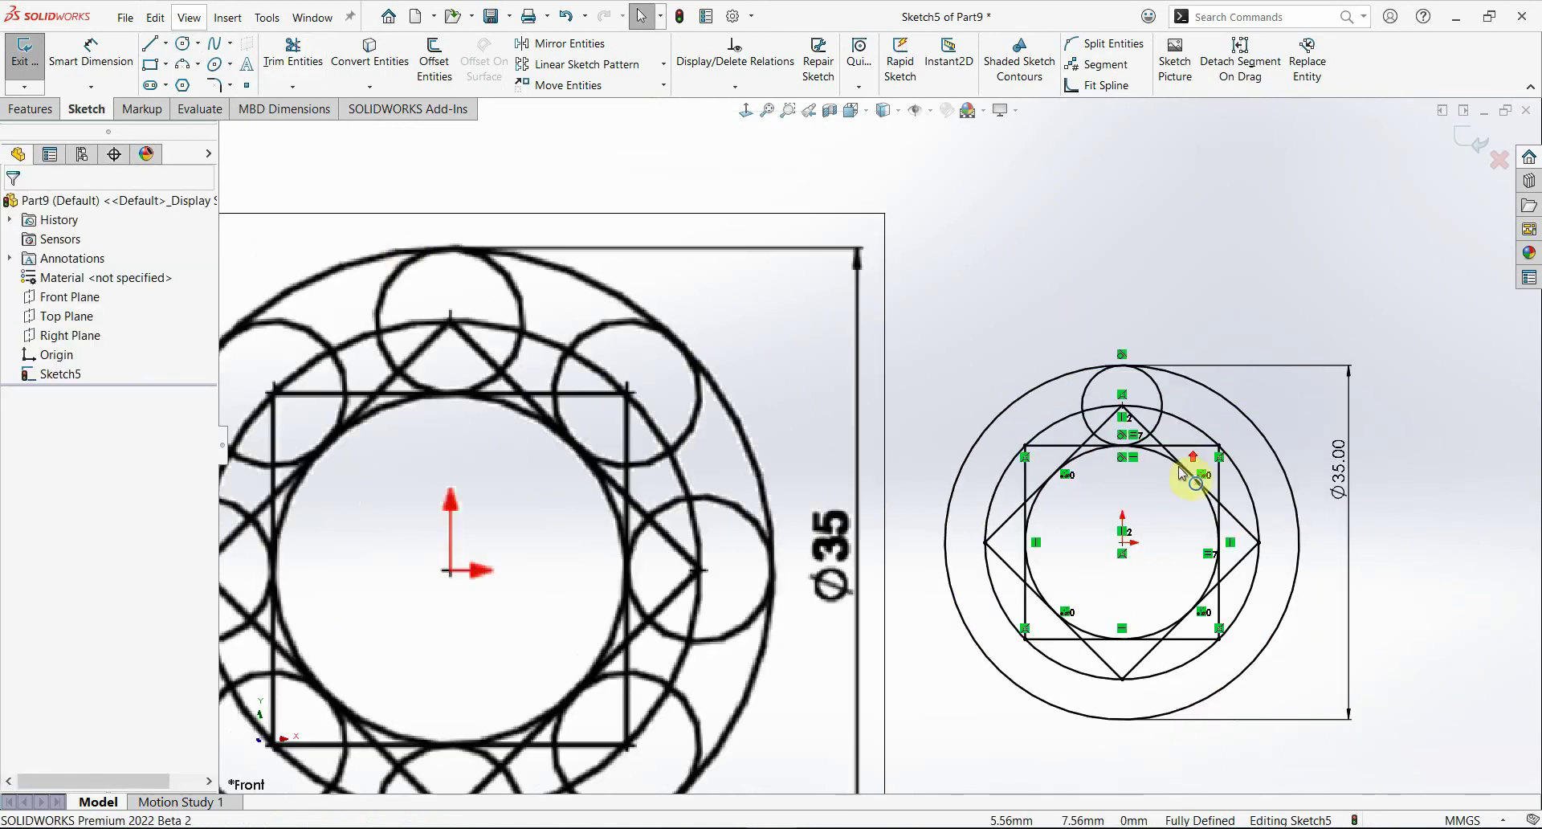
left_click(183, 45)
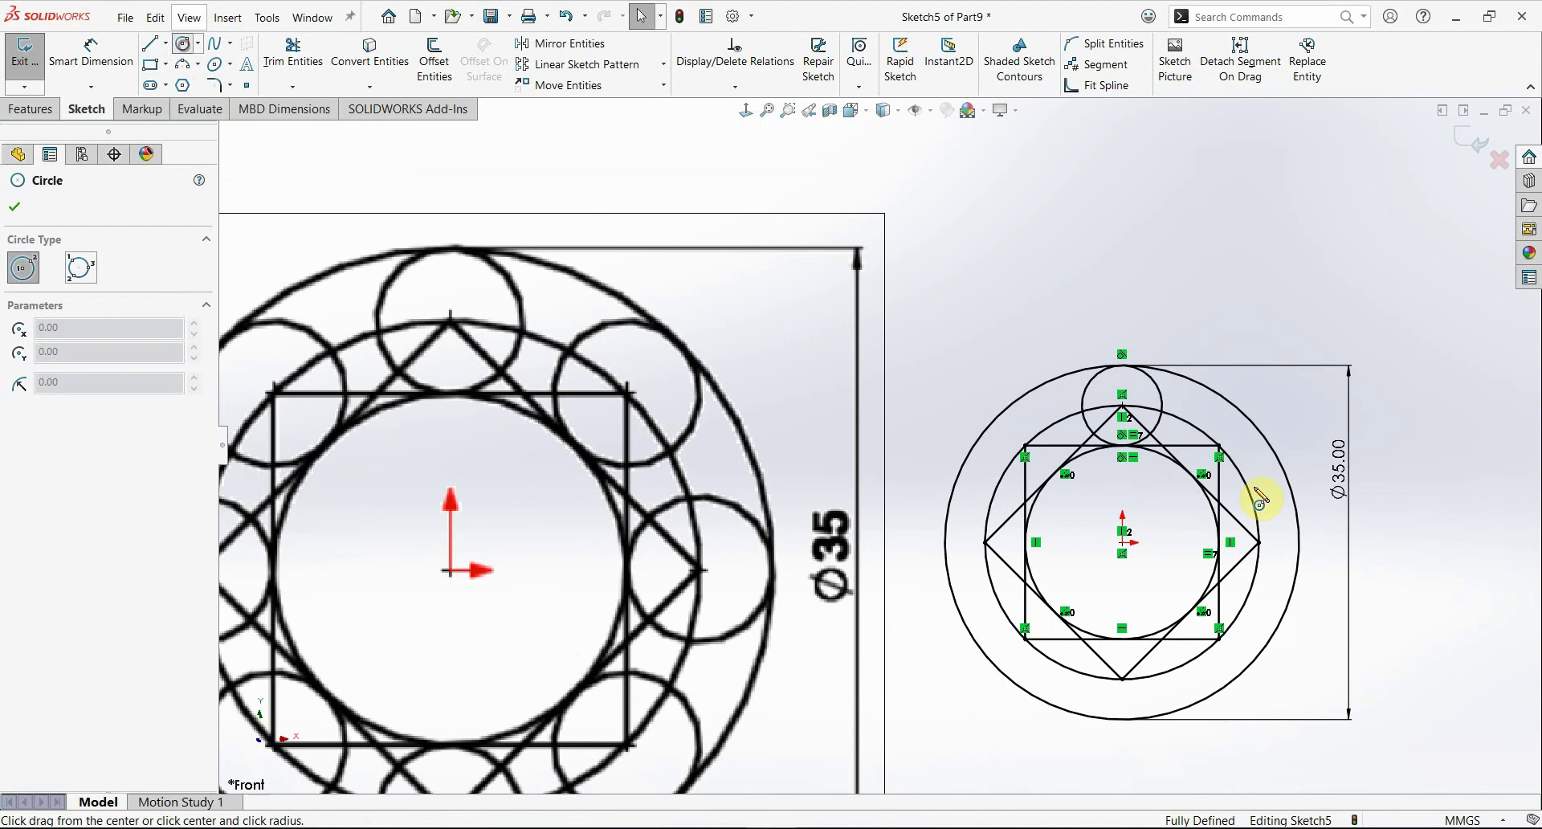
left_click(1219, 443)
left_click(1192, 483)
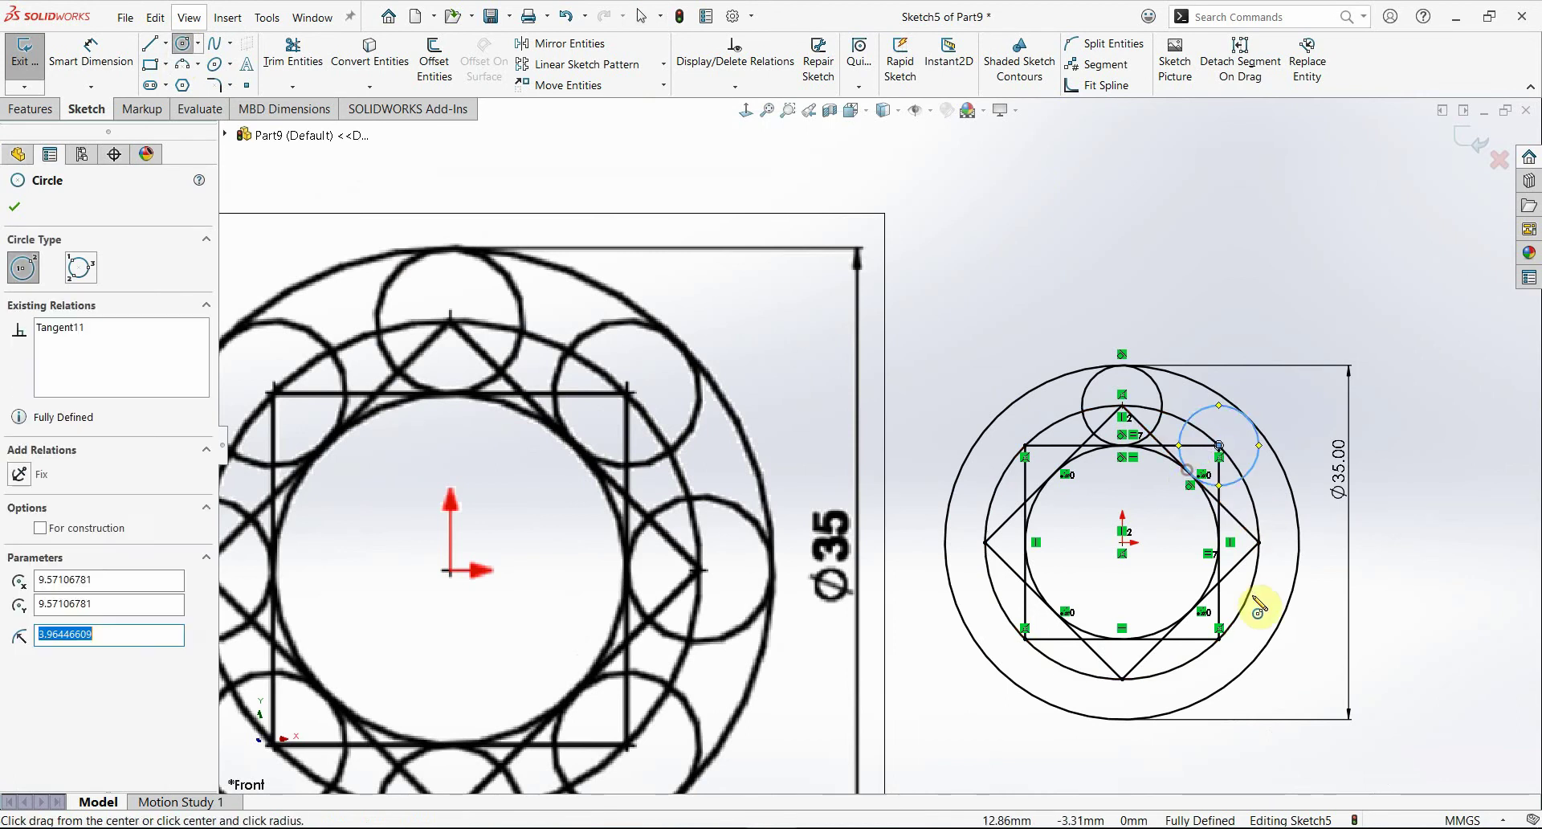
left_click(1257, 544)
left_click(1219, 544)
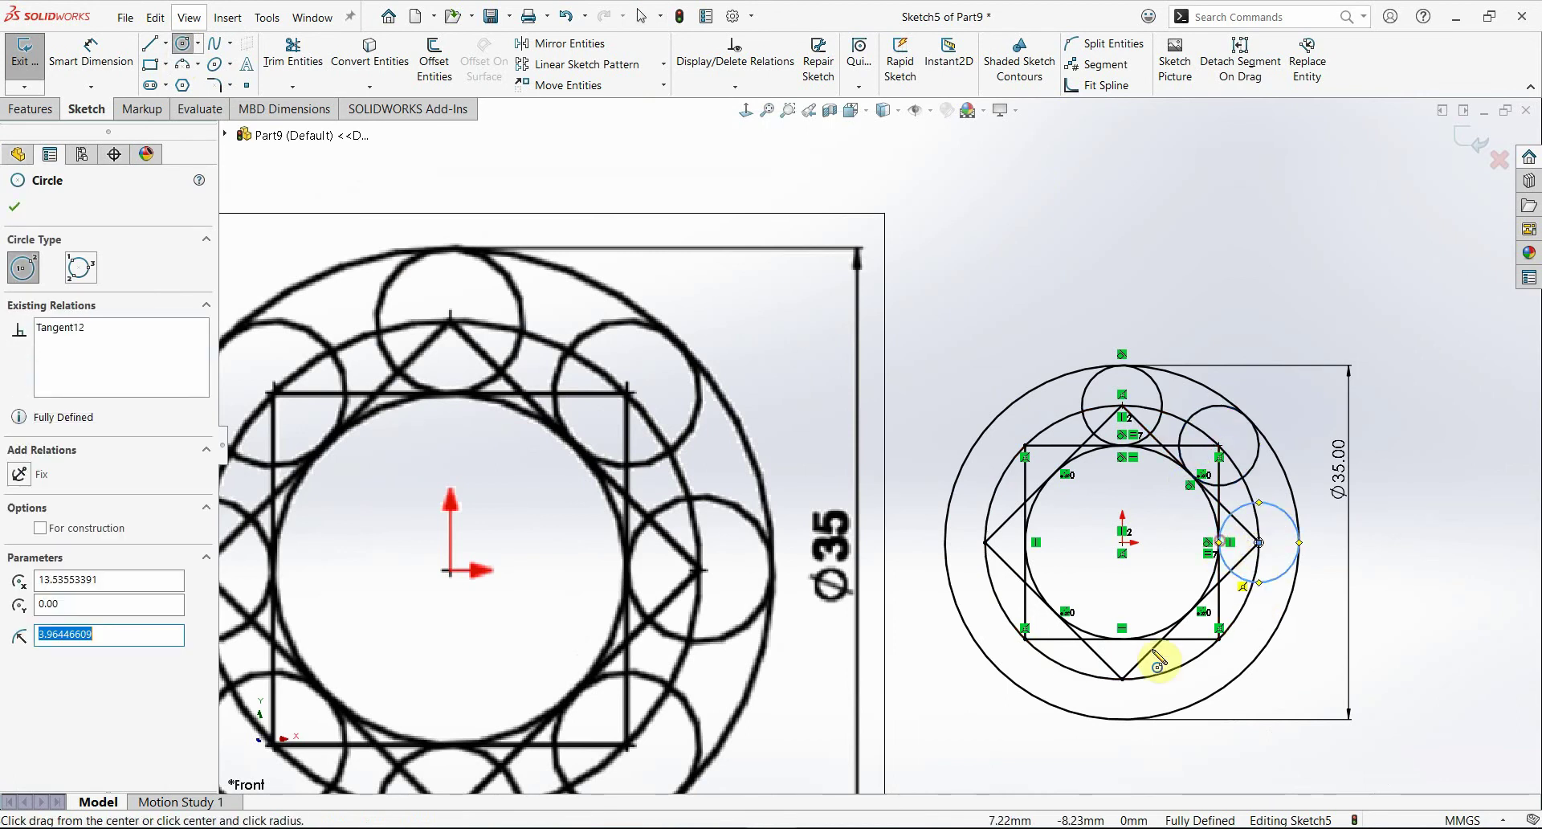
left_click(1122, 679)
left_click(1150, 650)
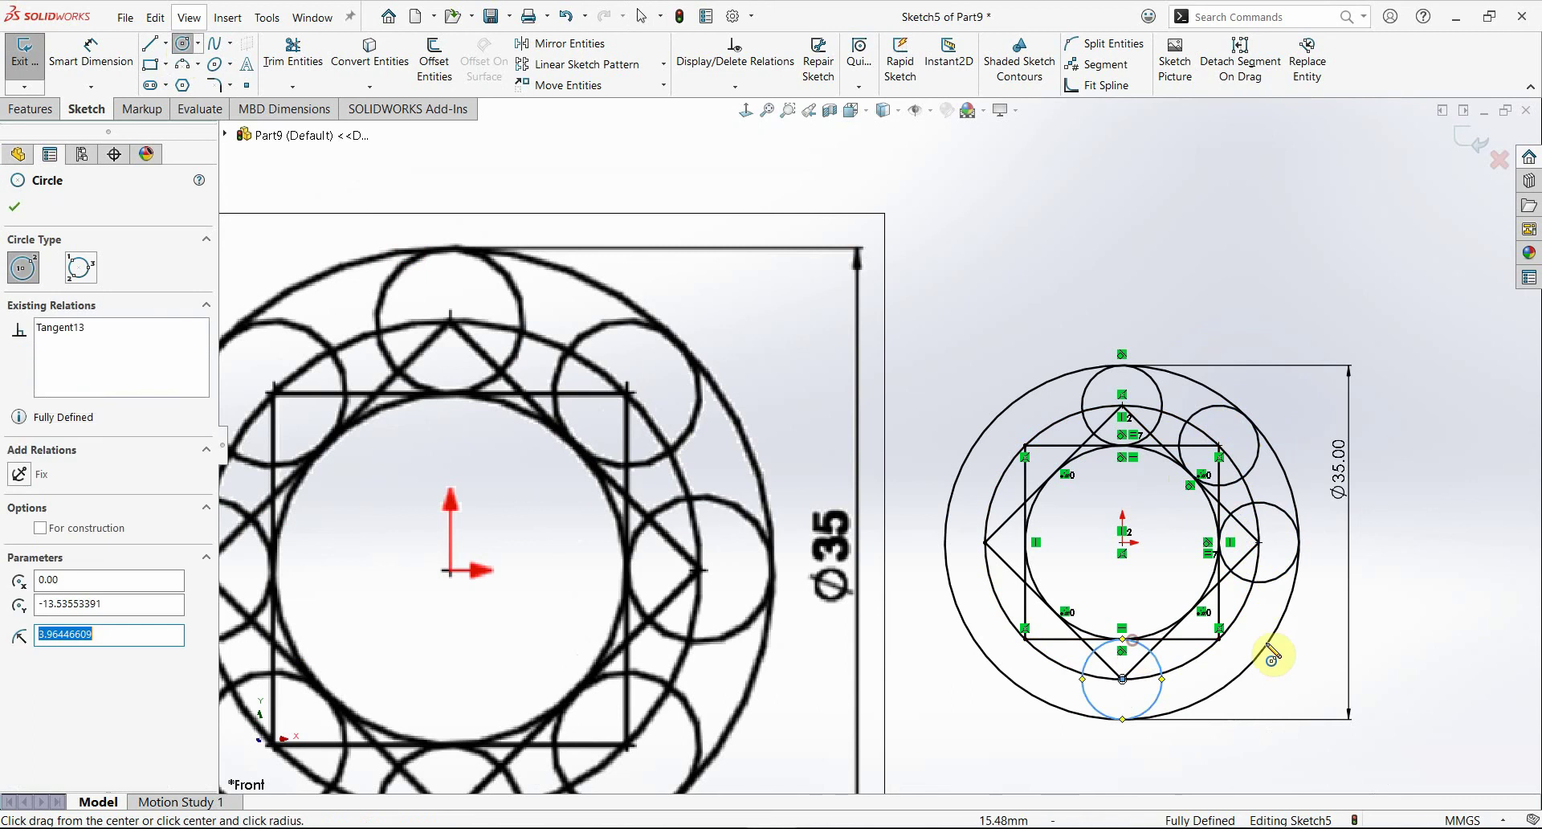
left_click(1218, 628)
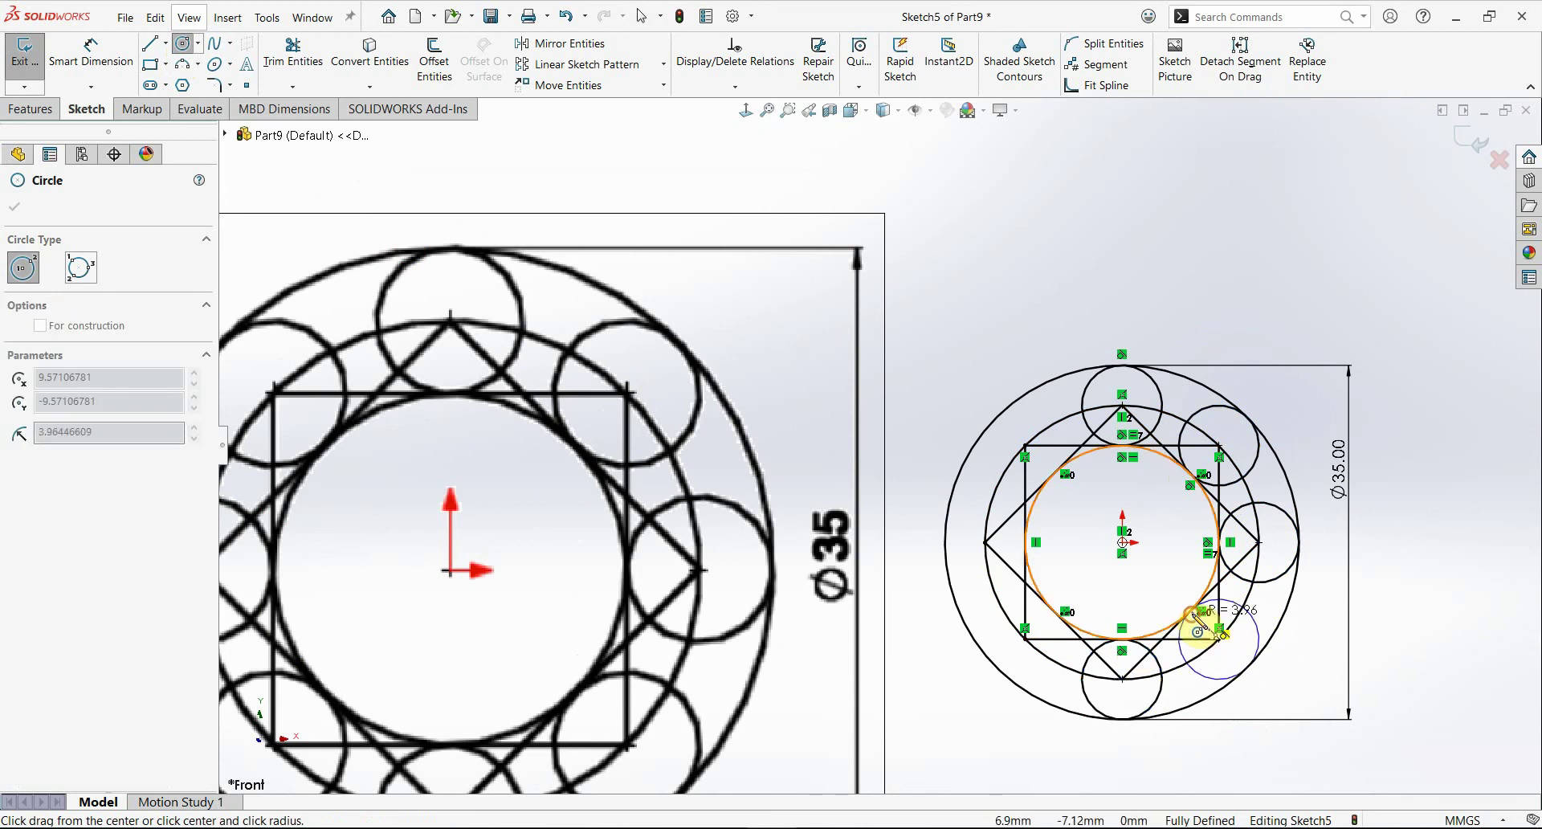
left_click(1192, 611)
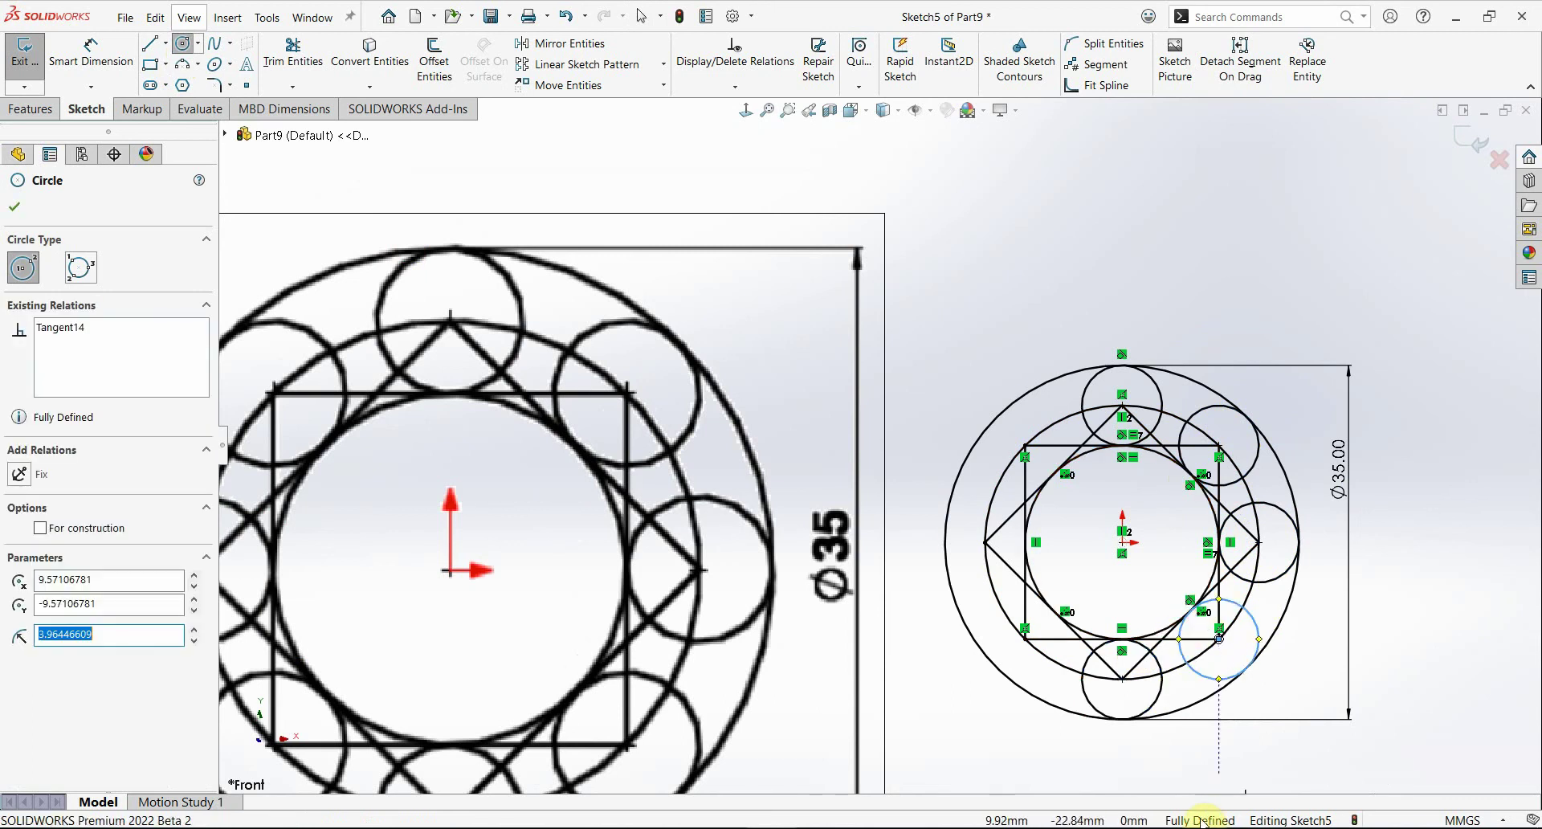
left_click(1025, 638)
left_click(1065, 615)
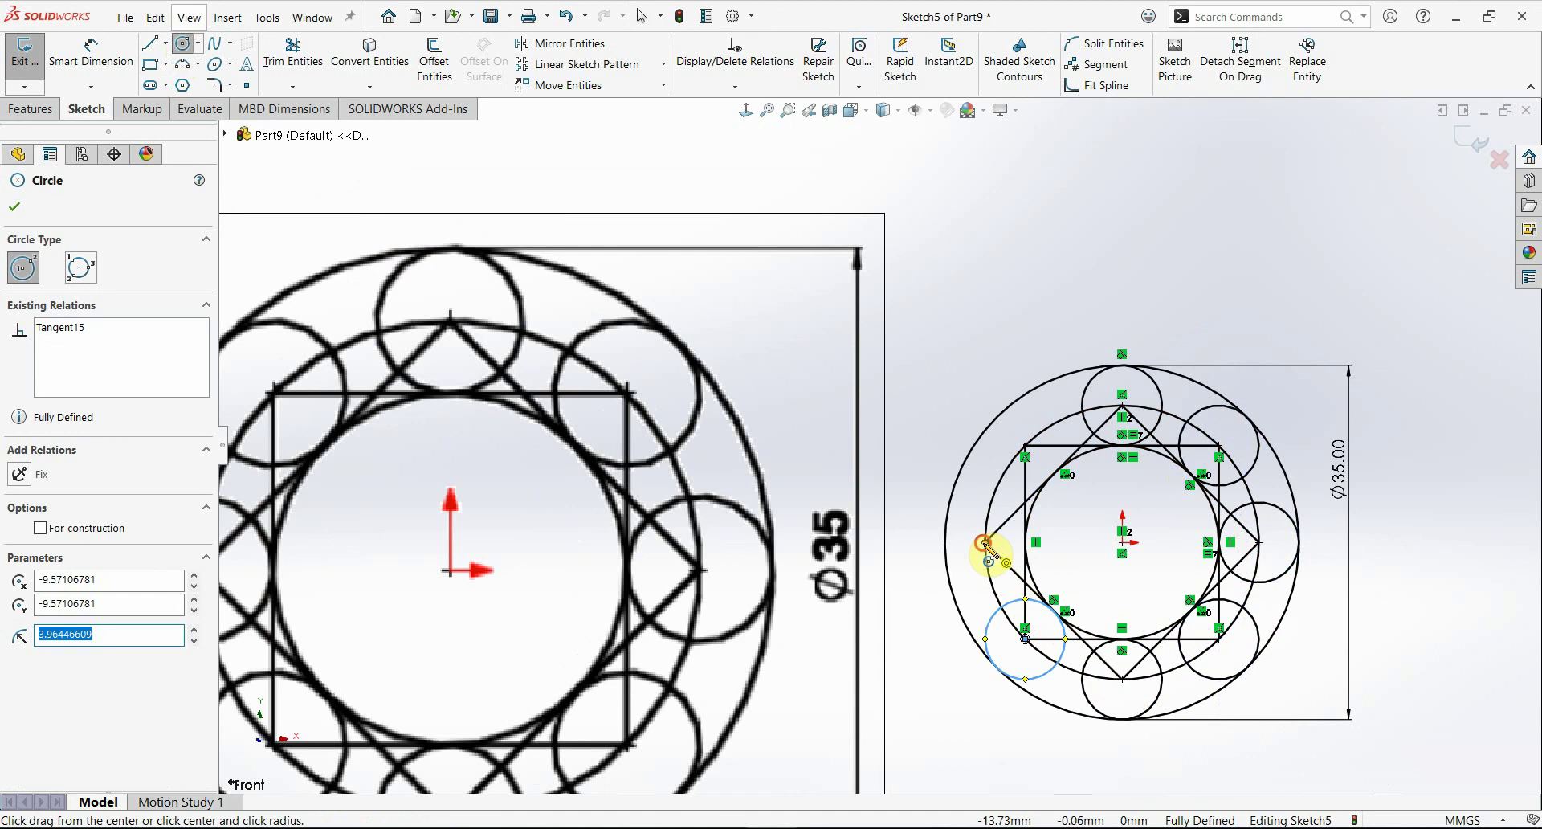
left_click(985, 542)
left_click(1024, 542)
left_click(1025, 446)
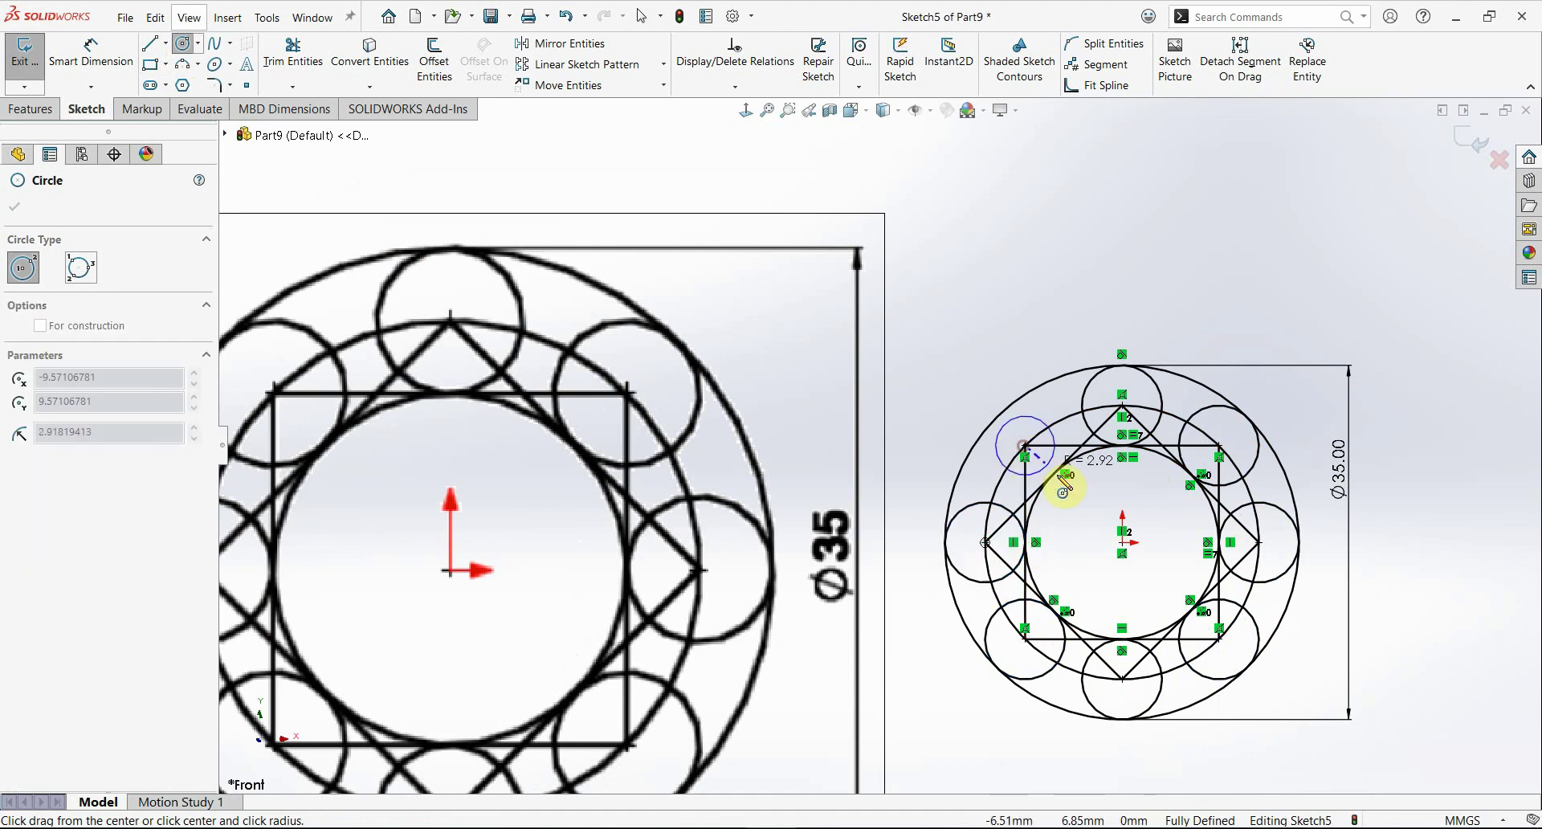
left_click(1058, 480)
key("Escape")
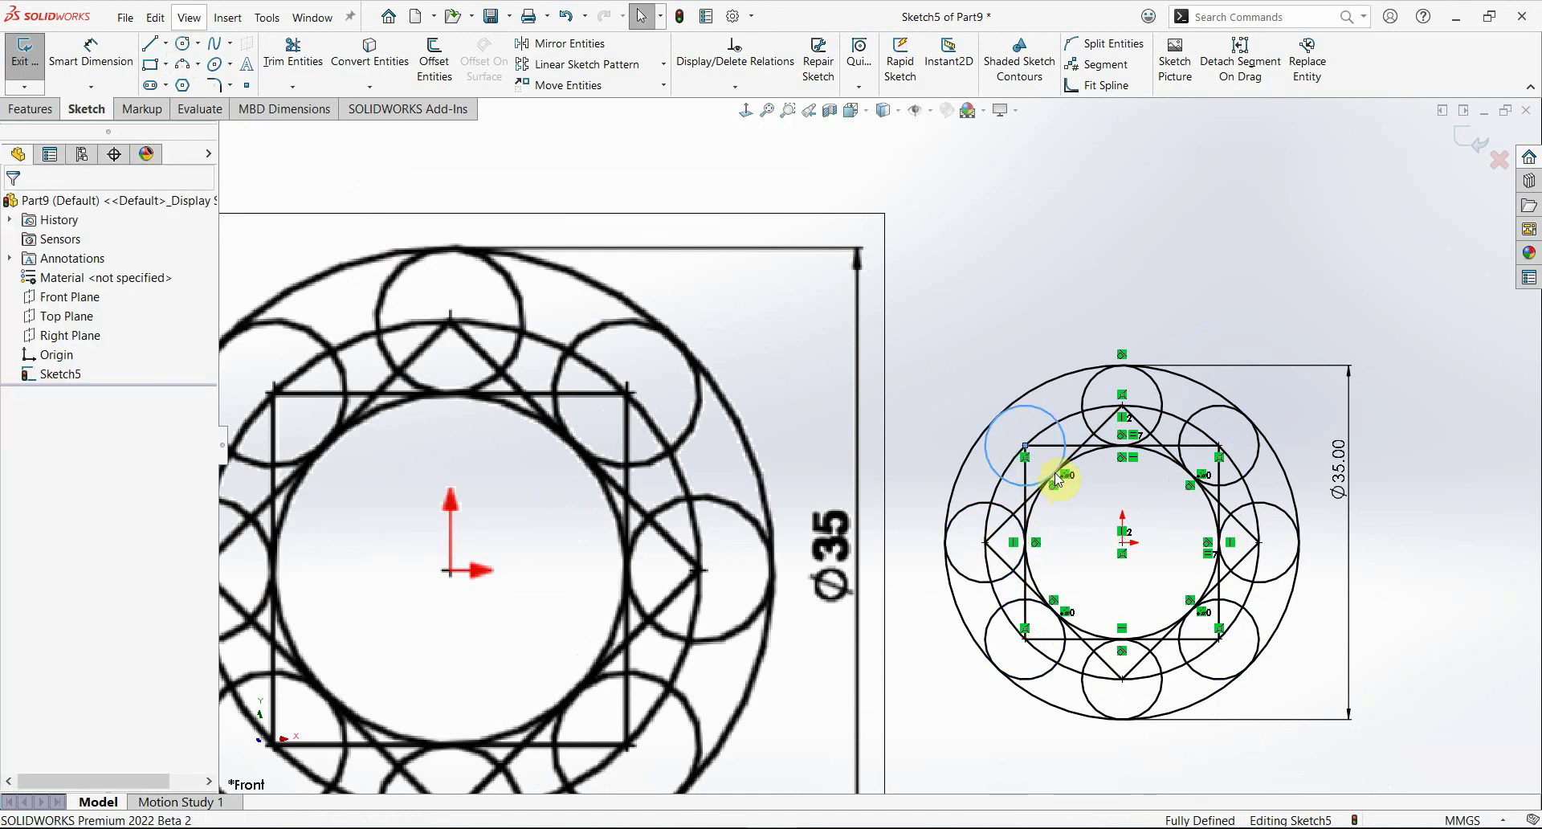
scroll(871, 540, "up", 3)
scroll(1063, 383, "down", 2)
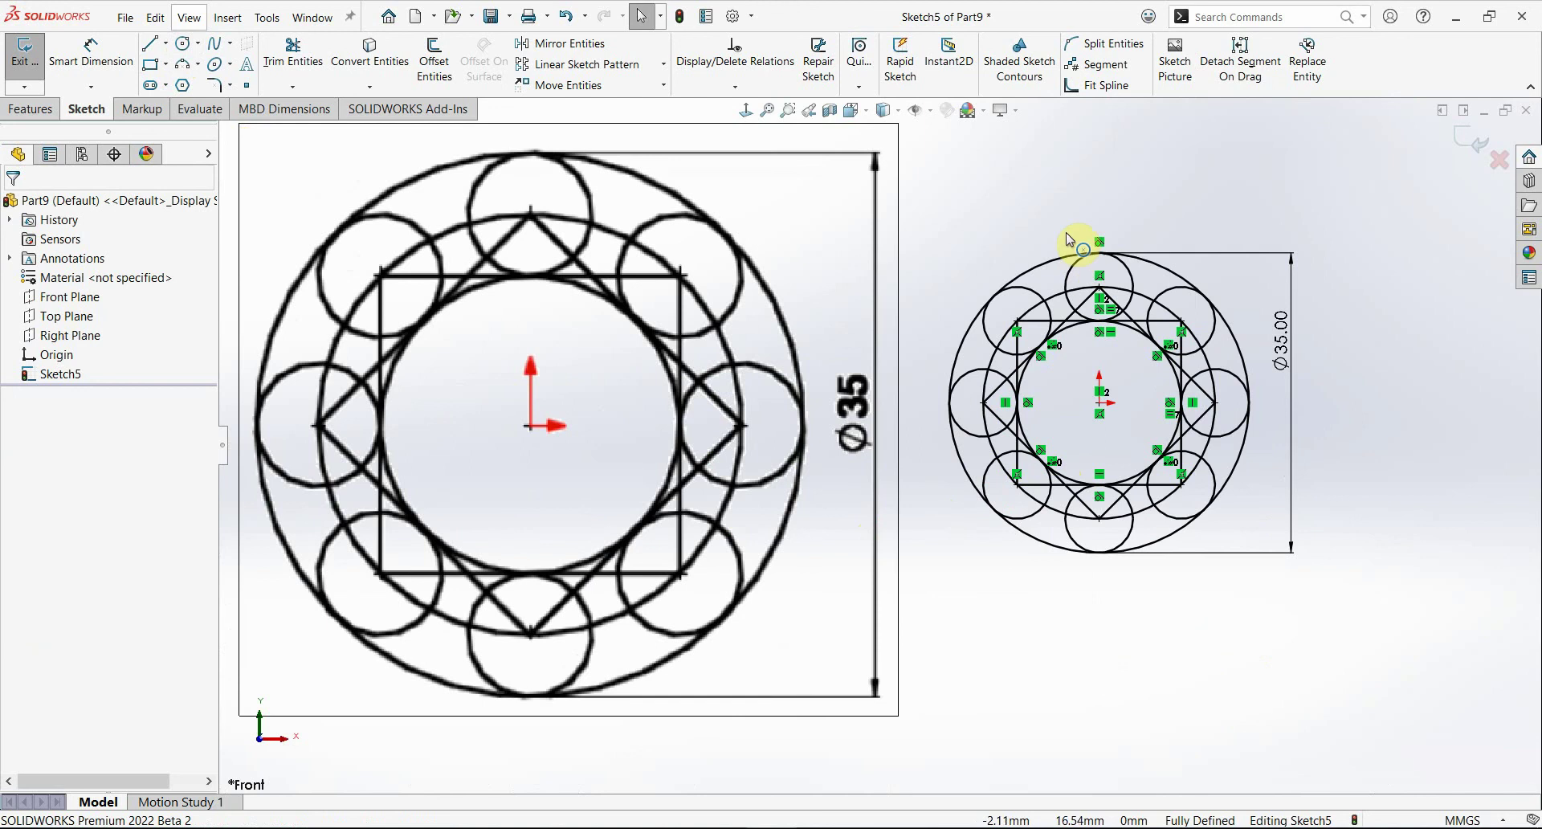
scroll(987, 418, "up", 2)
scroll(976, 438, "down", 2)
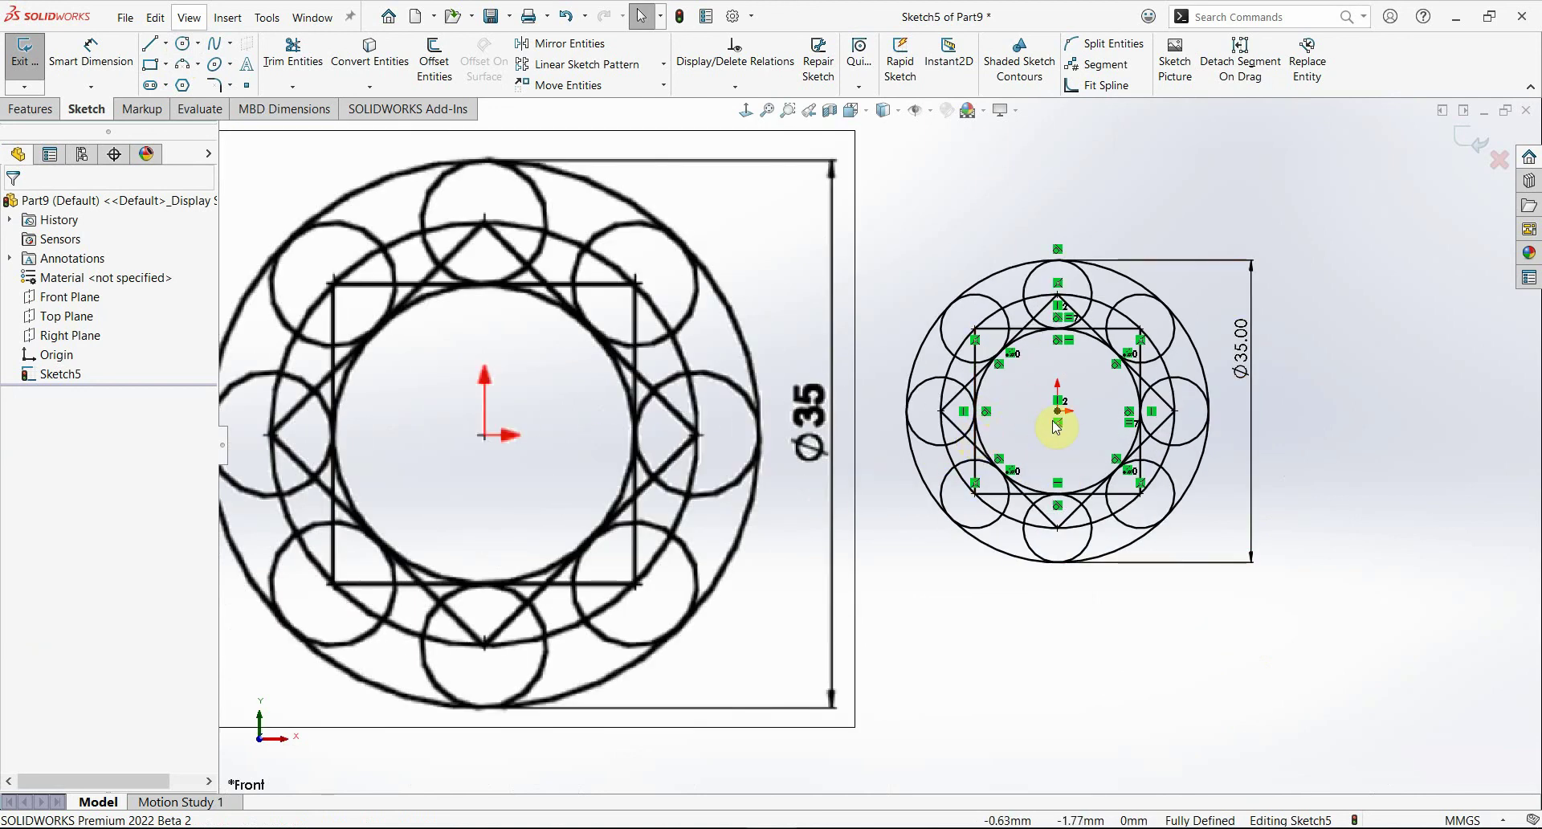
scroll(1055, 412, "up", 1)
scroll(1025, 395, "up", 1)
scroll(1022, 441, "up", 2)
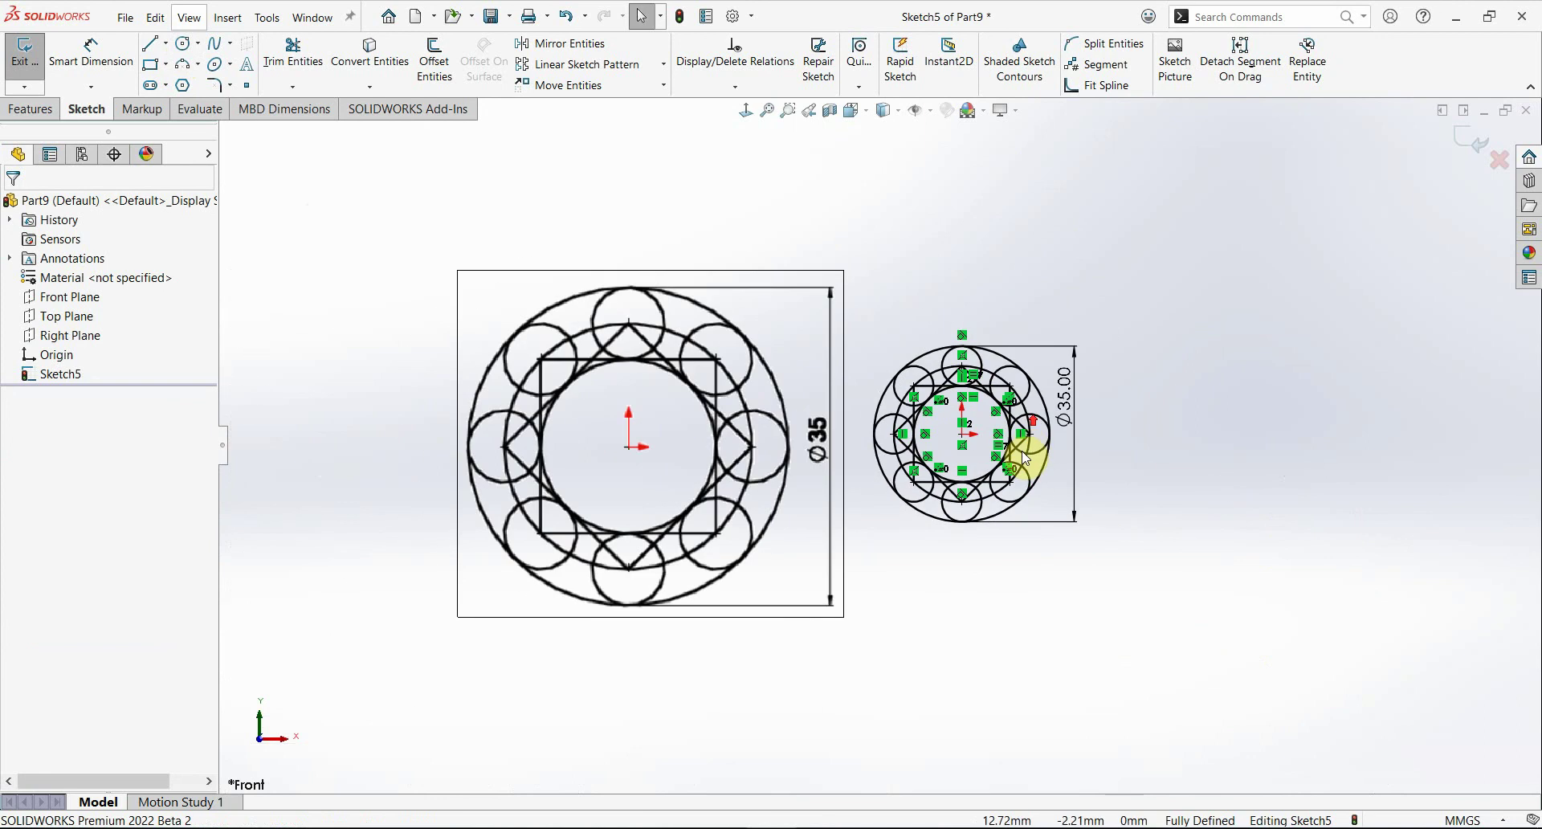
scroll(987, 447, "down", 3)
scroll(938, 447, "down", 1)
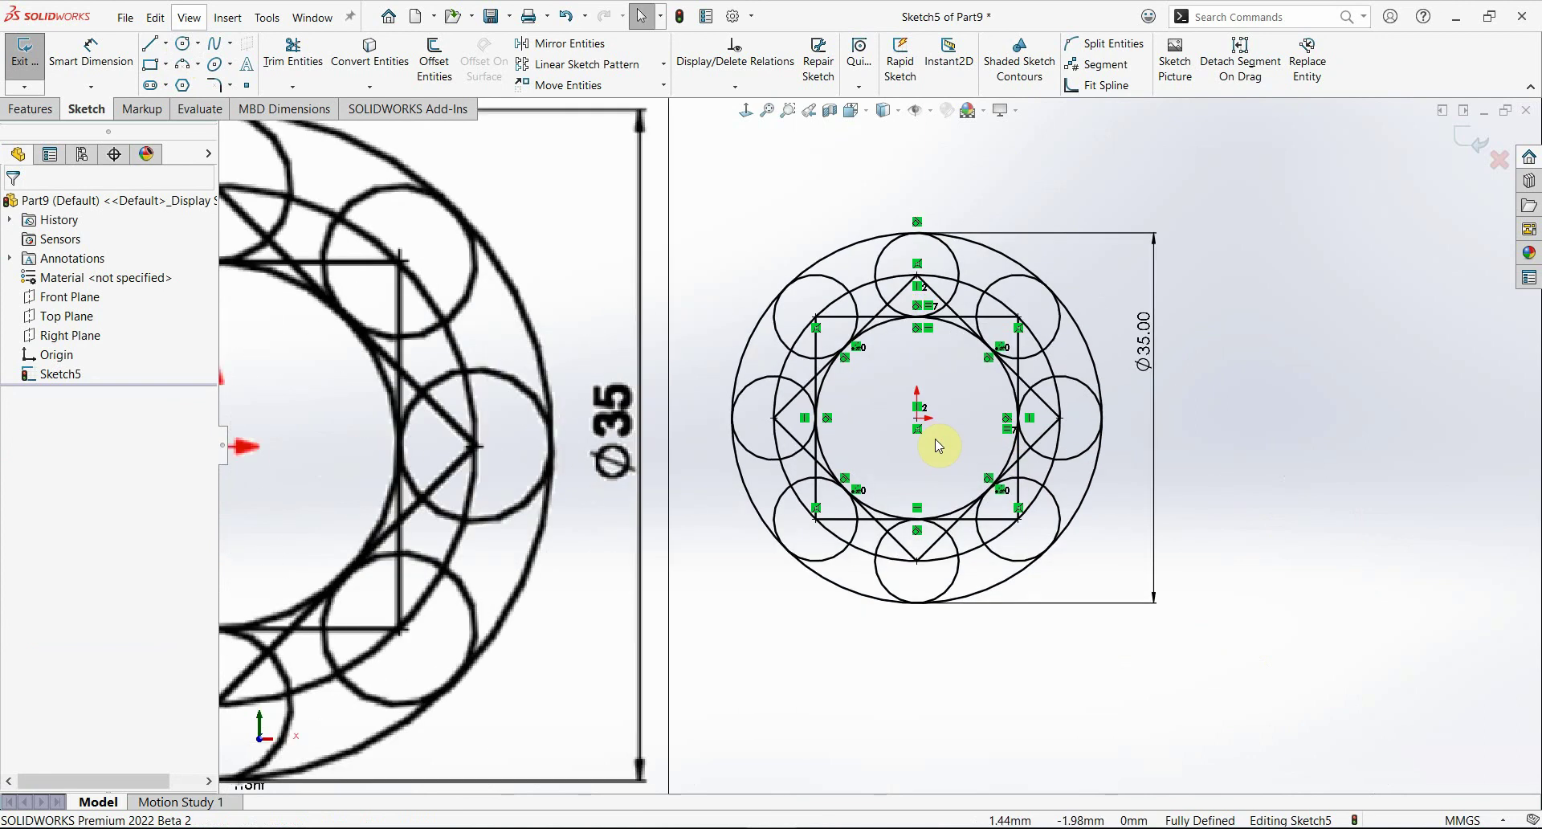